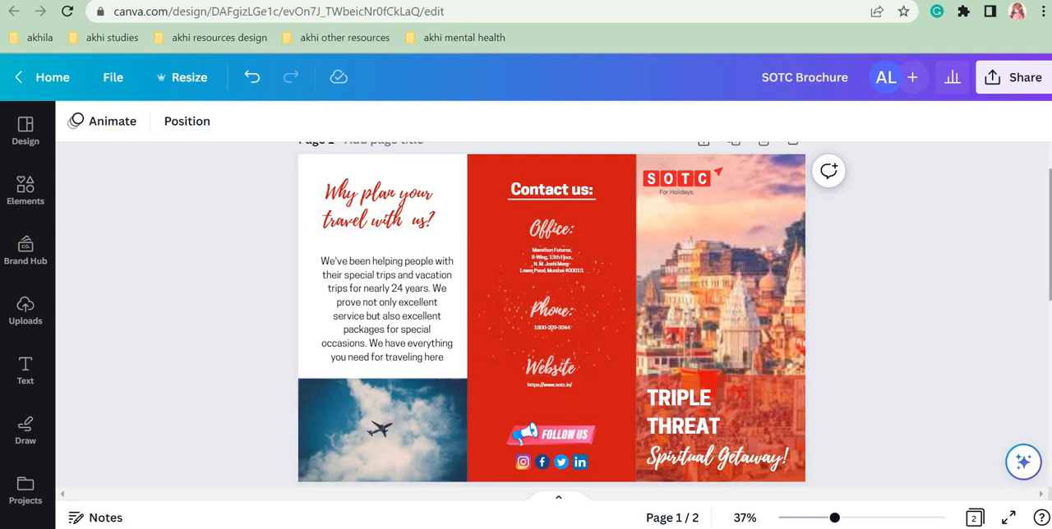
Step: Look through both pages of the finished SOTC Brochure design
{"action": "scroll", "coordinate": [450, 304], "scroll_direction": "down", "scroll_amount": 1}
{"action": "scroll", "coordinate": [1047, 370], "scroll_direction": "down", "scroll_amount": 5}
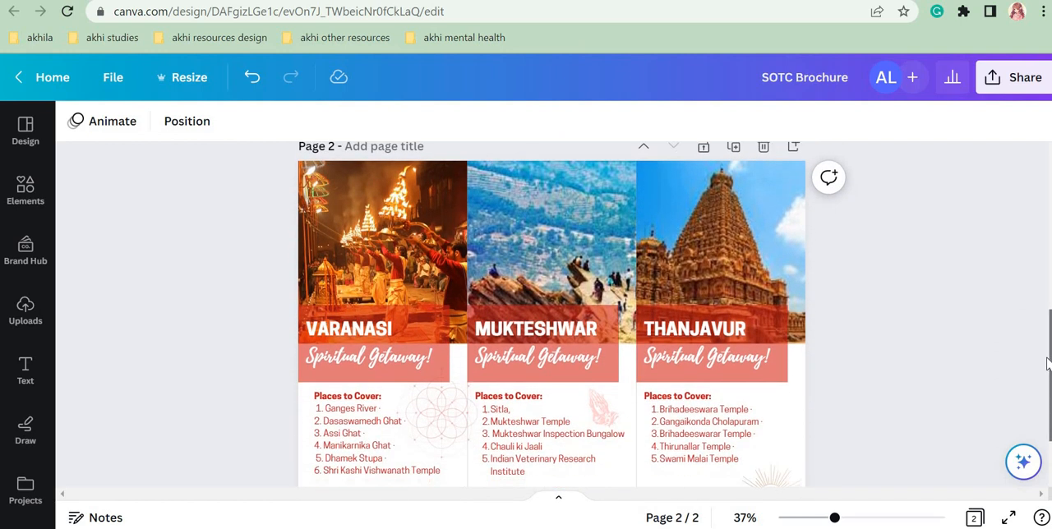
{"action": "left_click_drag", "start_coordinate": [1047, 369], "coordinate": [1047, 367]}
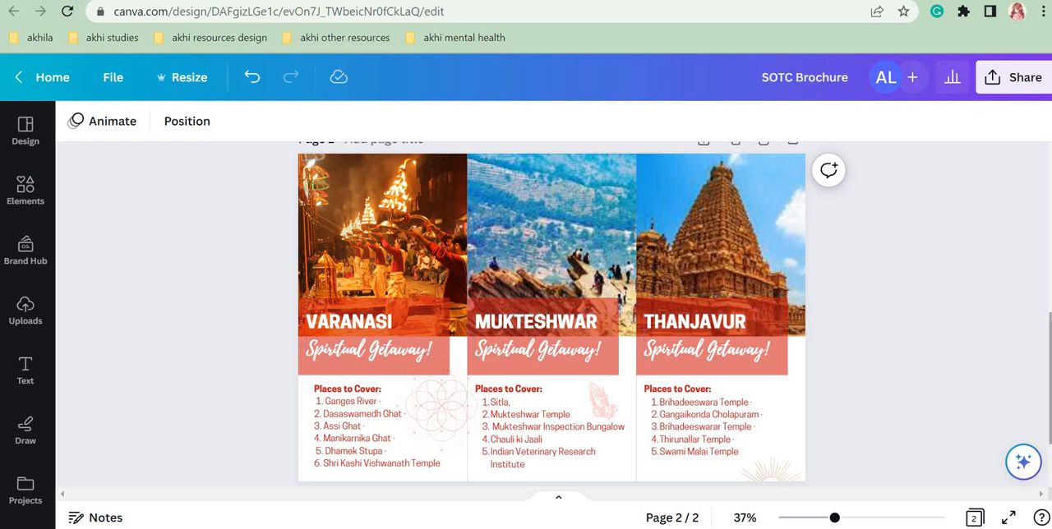
{"action": "left_click_drag", "start_coordinate": [1049, 332], "coordinate": [1048, 222]}
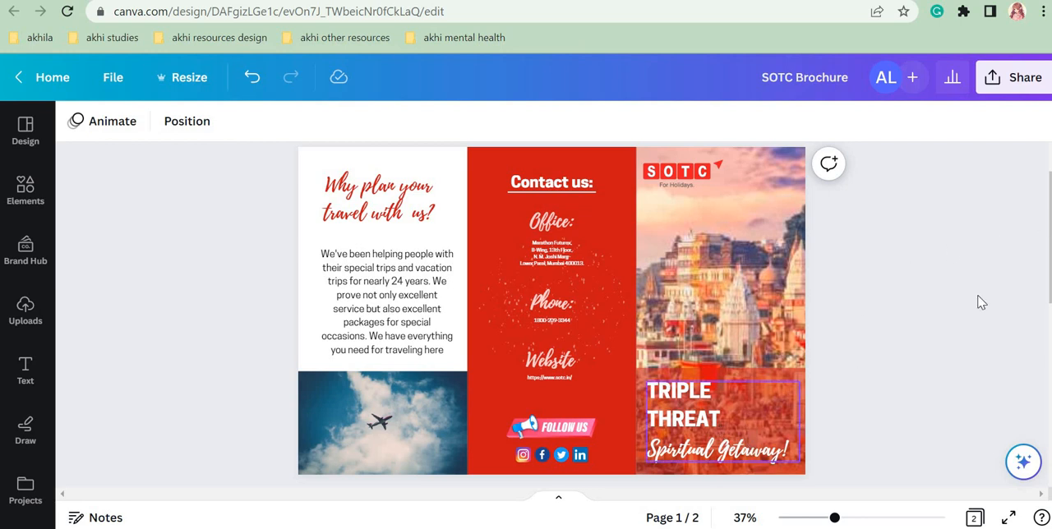
{"action": "left_click_drag", "start_coordinate": [1048, 211], "coordinate": [1027, 220]}
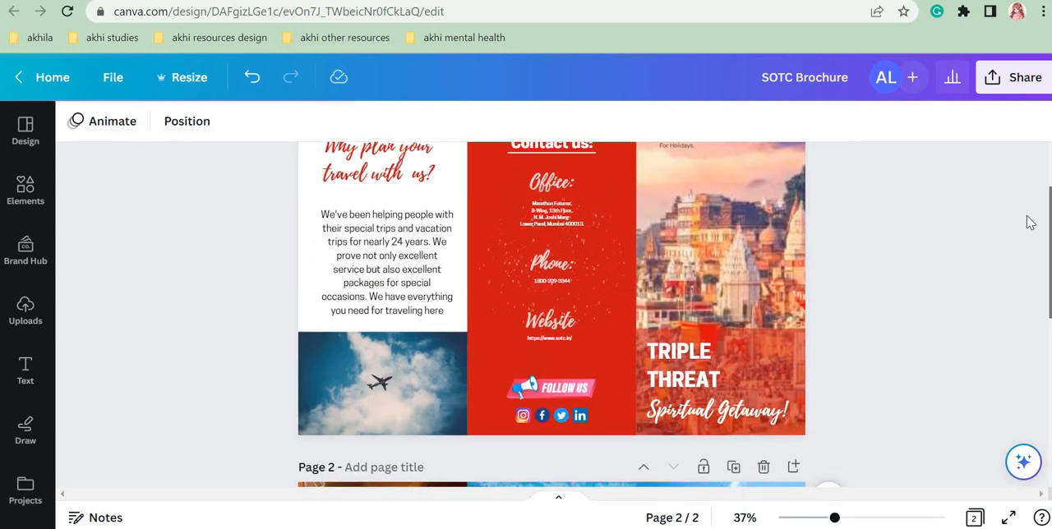
{"action": "left_click_drag", "start_coordinate": [1050, 284], "coordinate": [1050, 270]}
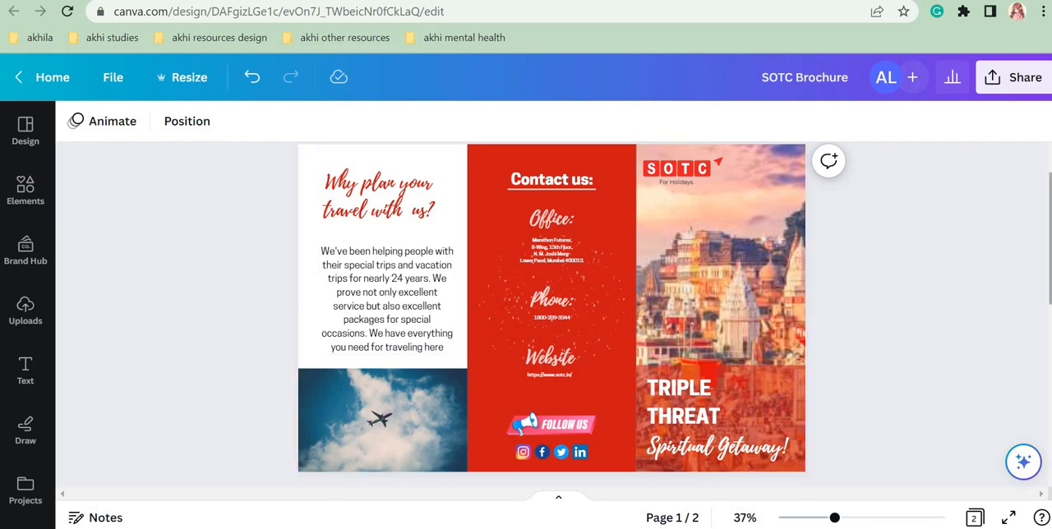
{"action": "scroll", "coordinate": [552, 315], "scroll_direction": "down", "scroll_amount": 5}
{"action": "scroll", "coordinate": [551, 315], "scroll_direction": "up", "scroll_amount": 5}
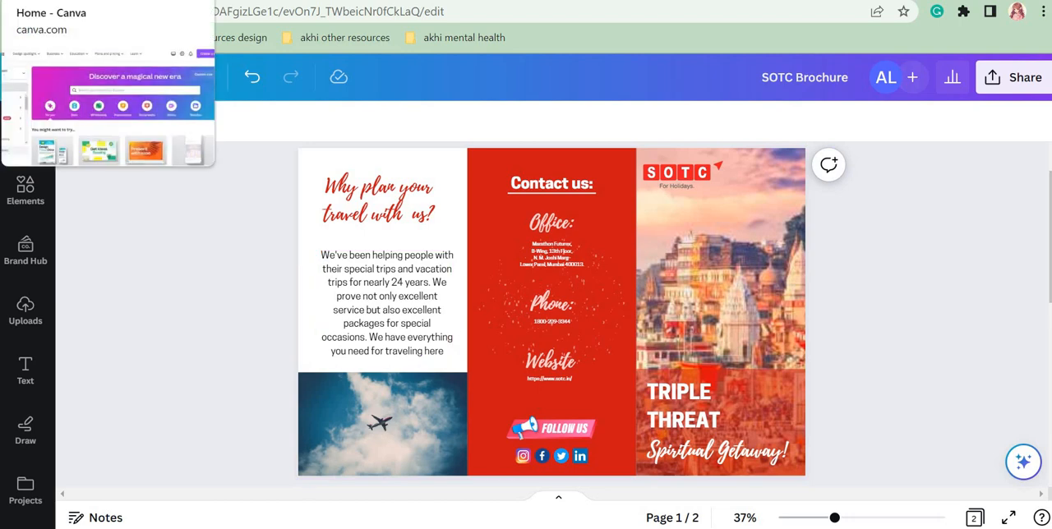
Step: Open the "Brochure - SOTC" C-fold design from the designs in Projects and enlarge the page view to 35%
{"action": "left_click", "coordinate": [91, 1]}
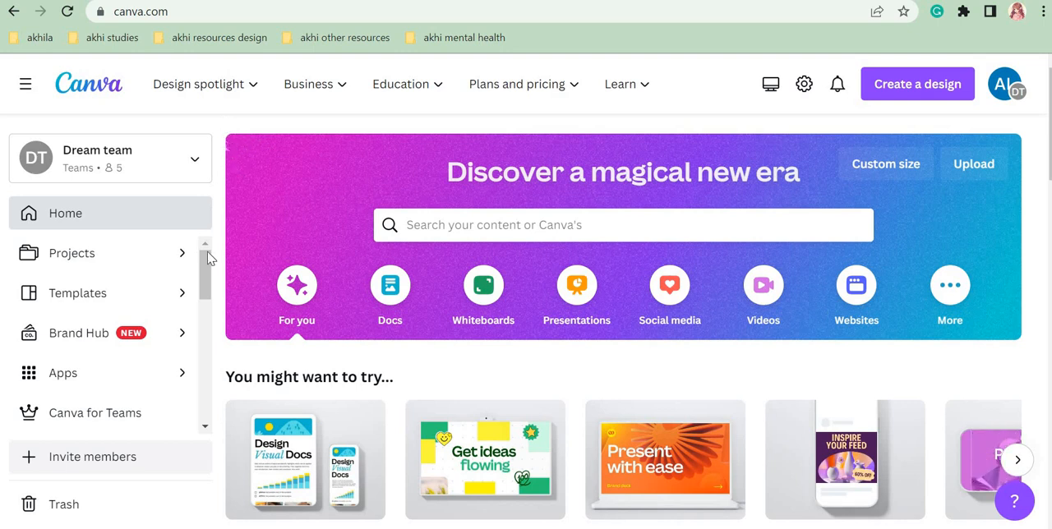
{"action": "left_click", "coordinate": [120, 264]}
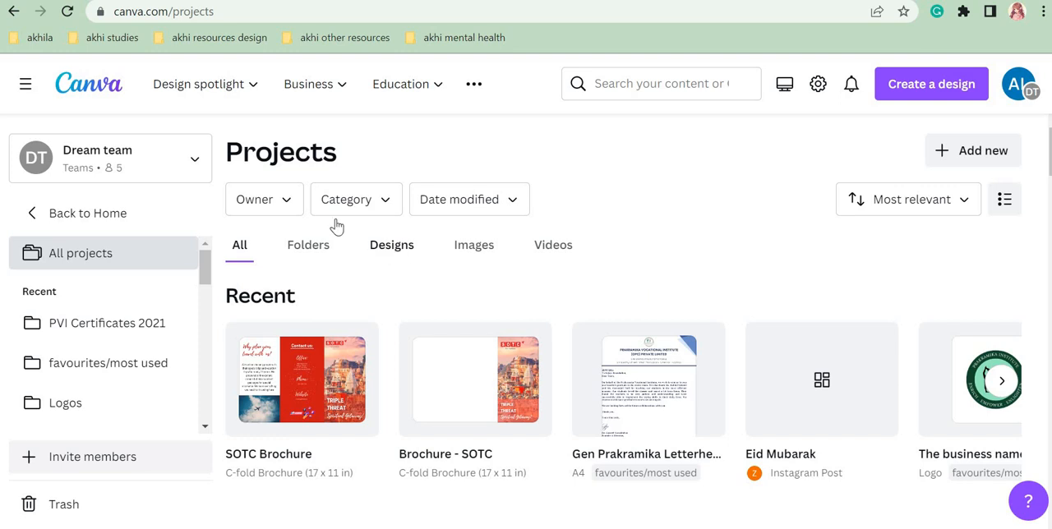
{"action": "left_click", "coordinate": [392, 246]}
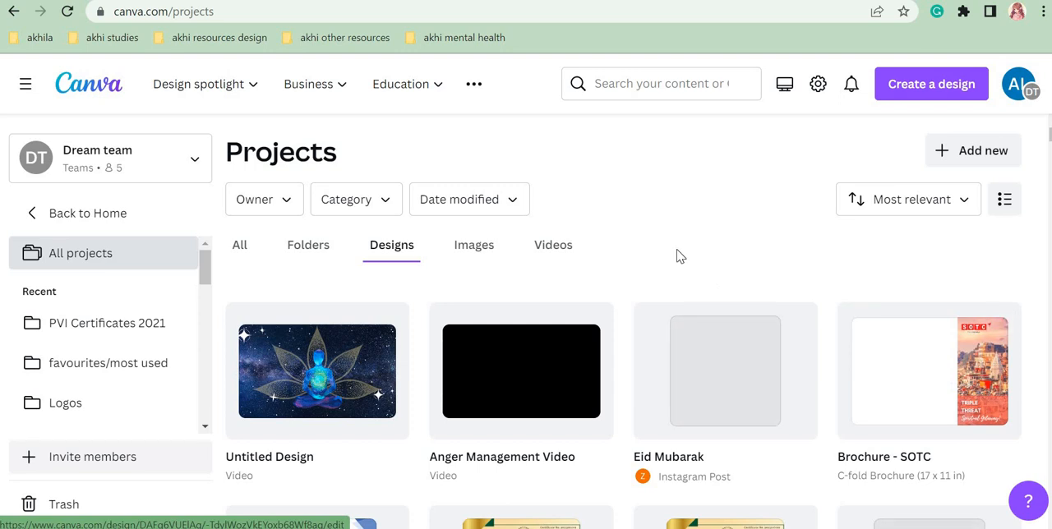
{"action": "left_click", "coordinate": [925, 380]}
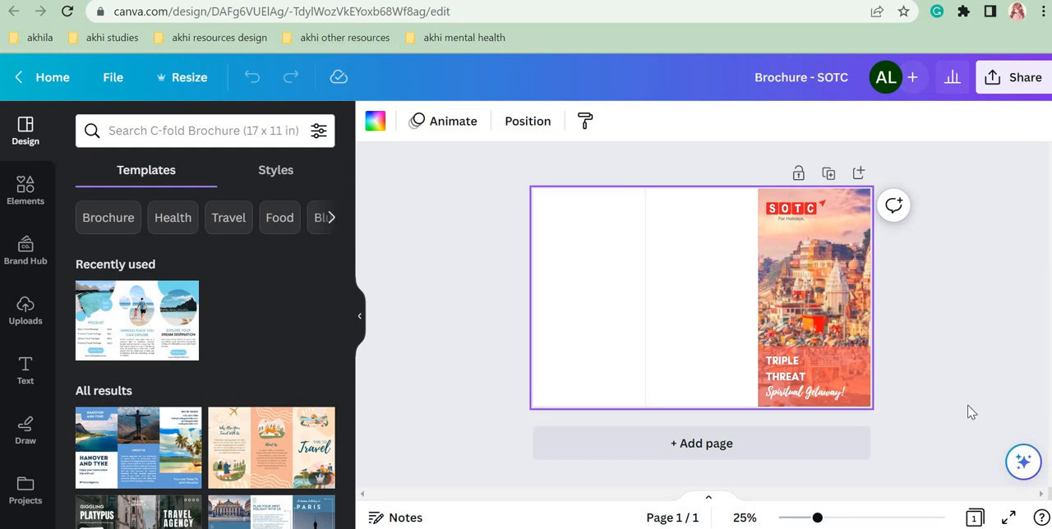
{"action": "left_click", "coordinate": [833, 519]}
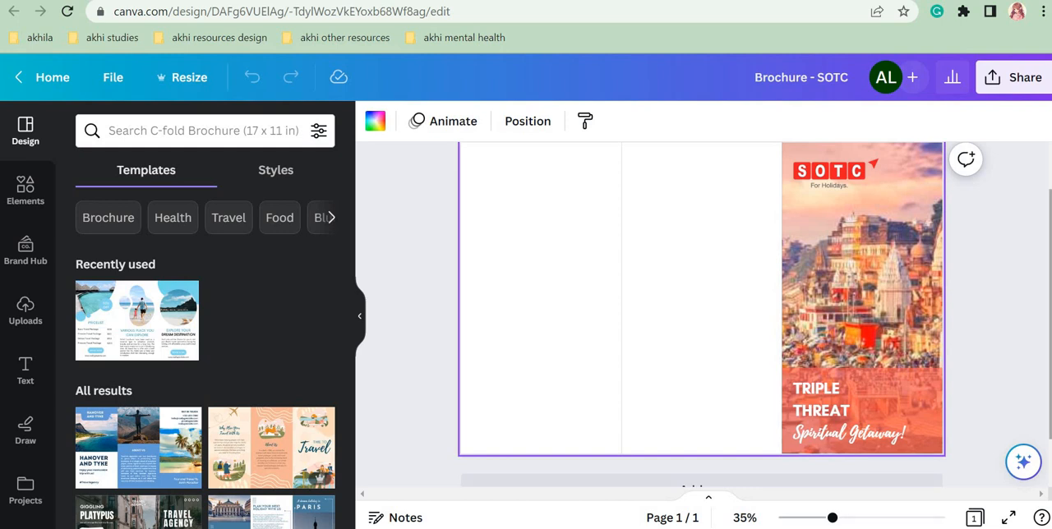
{"action": "left_click_drag", "start_coordinate": [1051, 328], "coordinate": [1051, 319]}
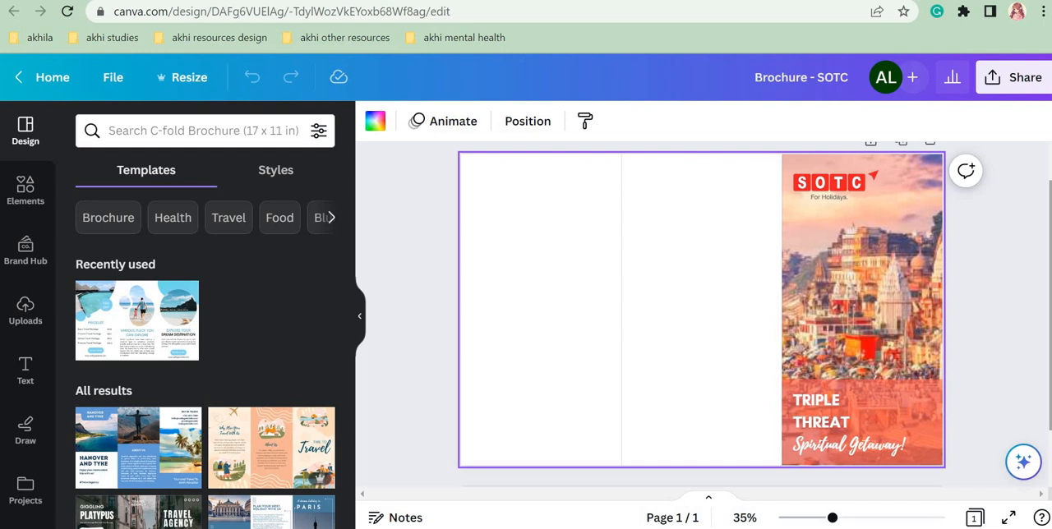
Step: Examine the cover panel's photo, overlay rectangle and title text, along with the uploads, elements and text resources for building them
{"action": "left_click", "coordinate": [838, 340]}
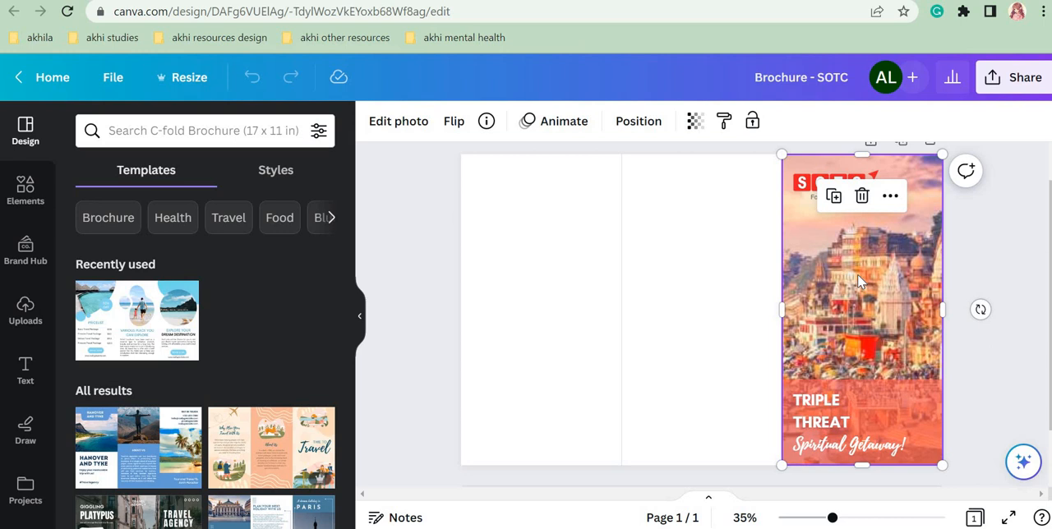
{"action": "left_click", "coordinate": [26, 311]}
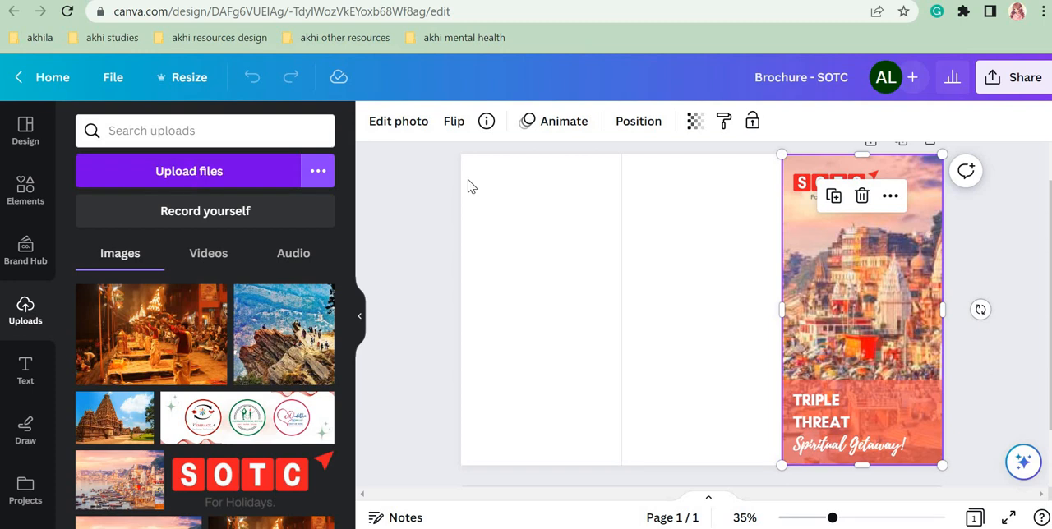
{"action": "left_click", "coordinate": [934, 403]}
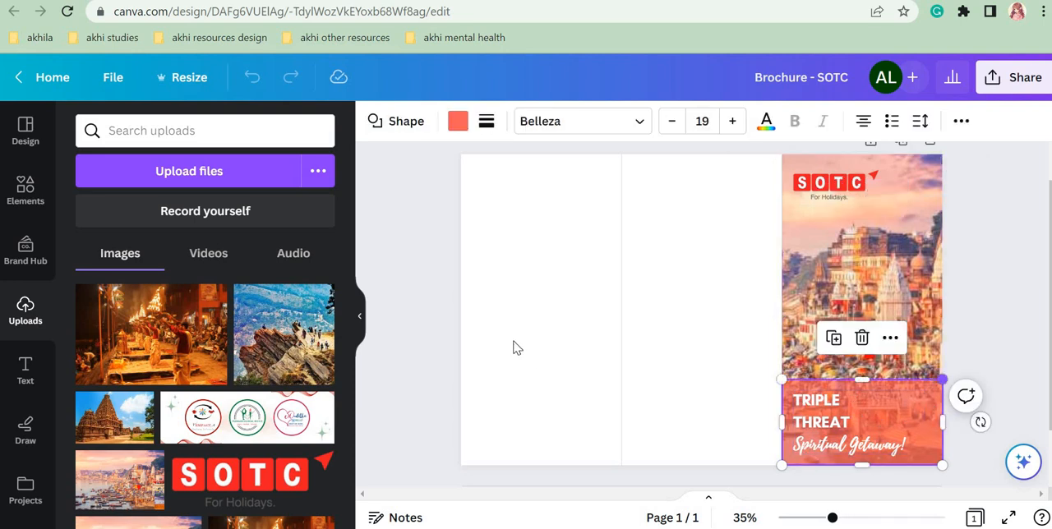
{"action": "left_click", "coordinate": [18, 192]}
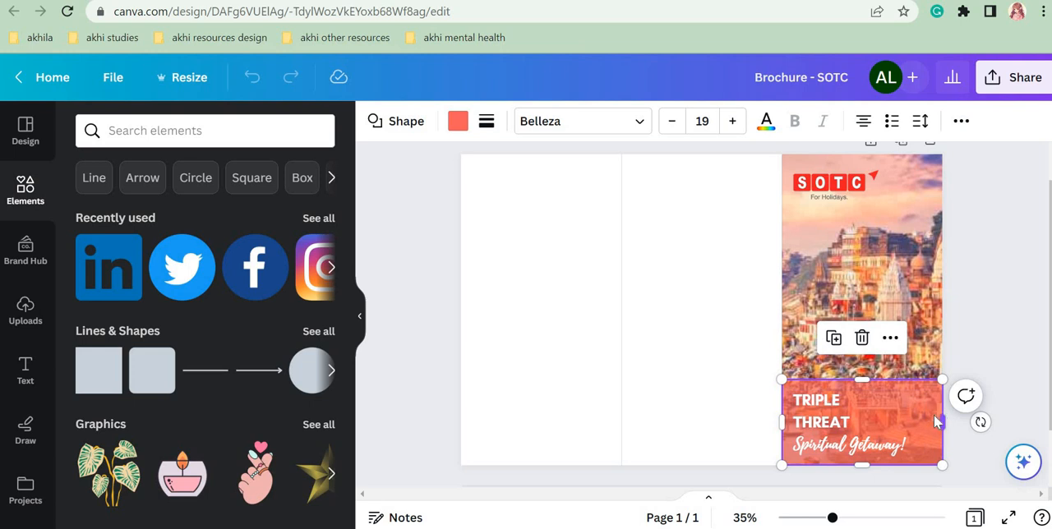
{"action": "left_click", "coordinate": [25, 367]}
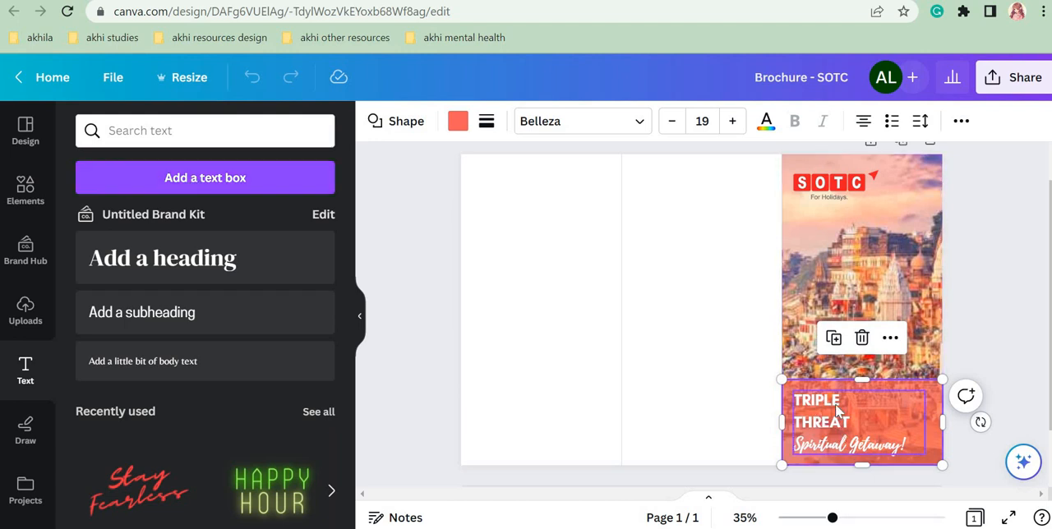
{"action": "left_click", "coordinate": [857, 420]}
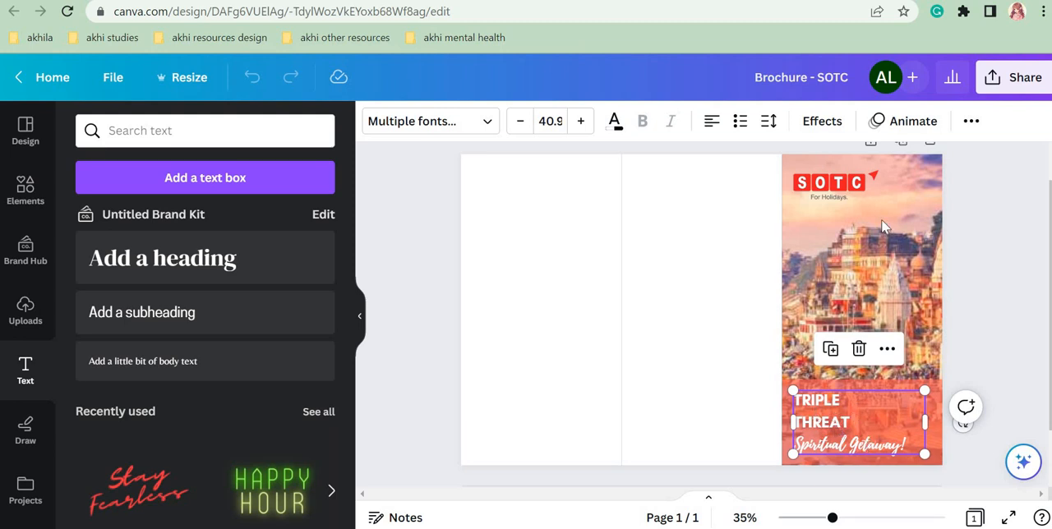
{"action": "left_click", "coordinate": [25, 319]}
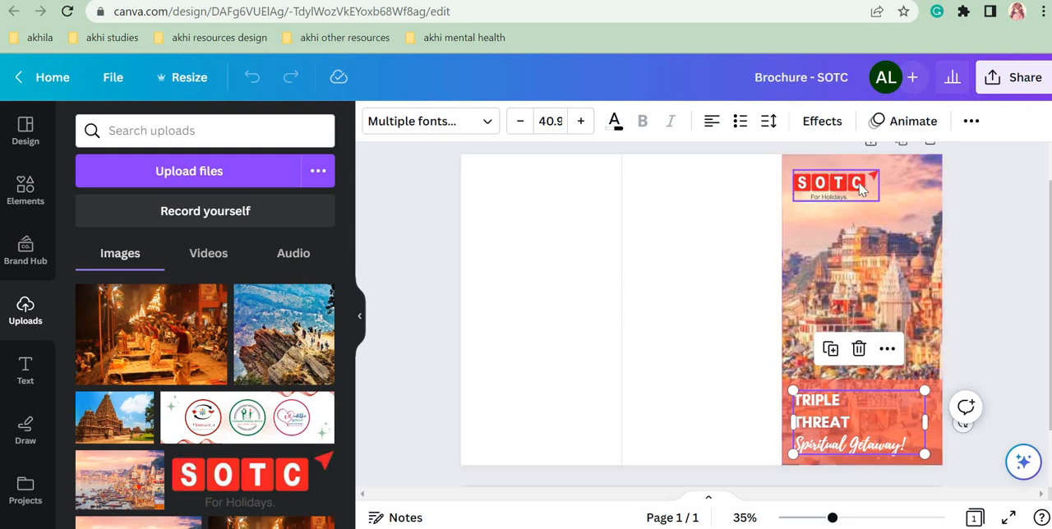
{"action": "left_click", "coordinate": [980, 327]}
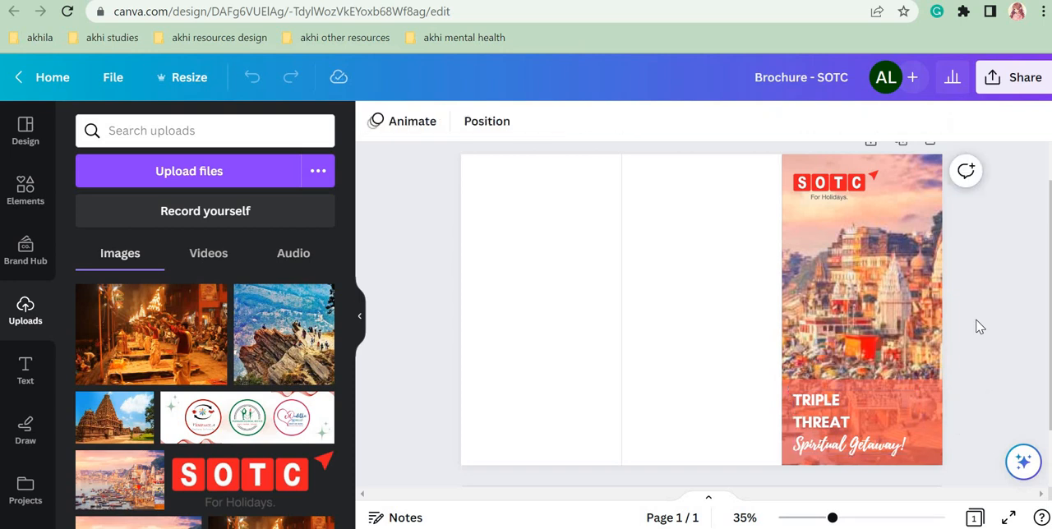
Step: Review the available colours for the cover's overlay rectangle and for its title text
{"action": "left_click", "coordinate": [938, 391]}
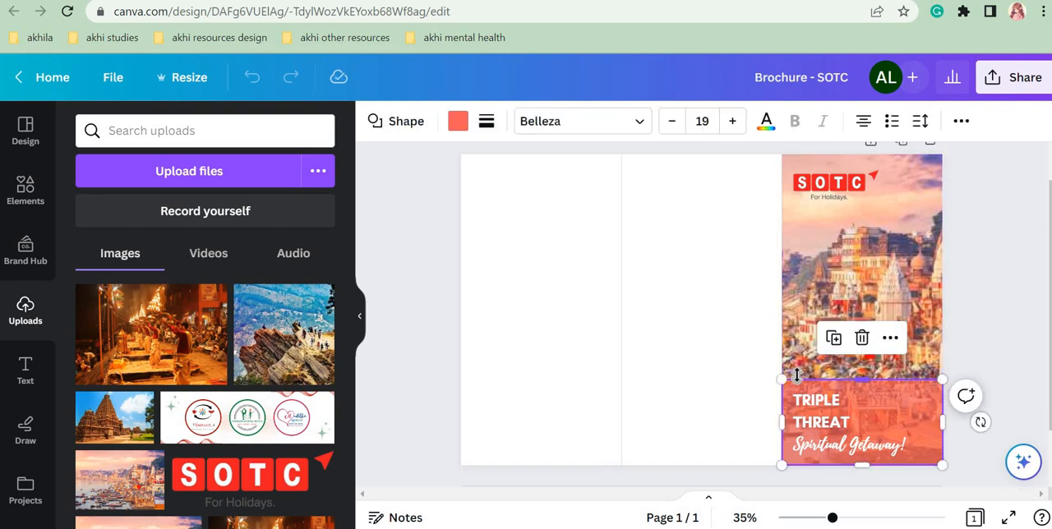
{"action": "left_click", "coordinate": [462, 123]}
{"action": "left_click_drag", "start_coordinate": [355, 195], "coordinate": [364, 443]}
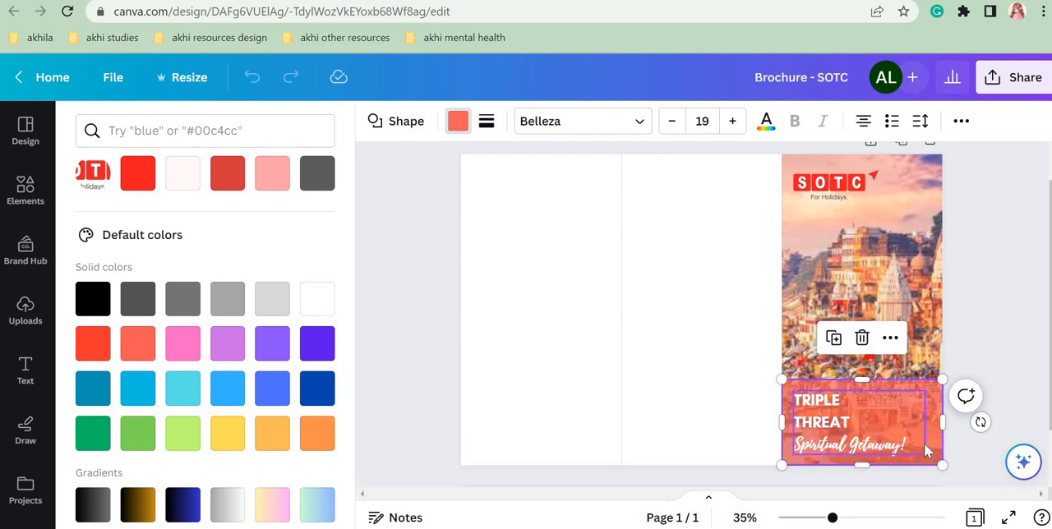
{"action": "left_click", "coordinate": [853, 426]}
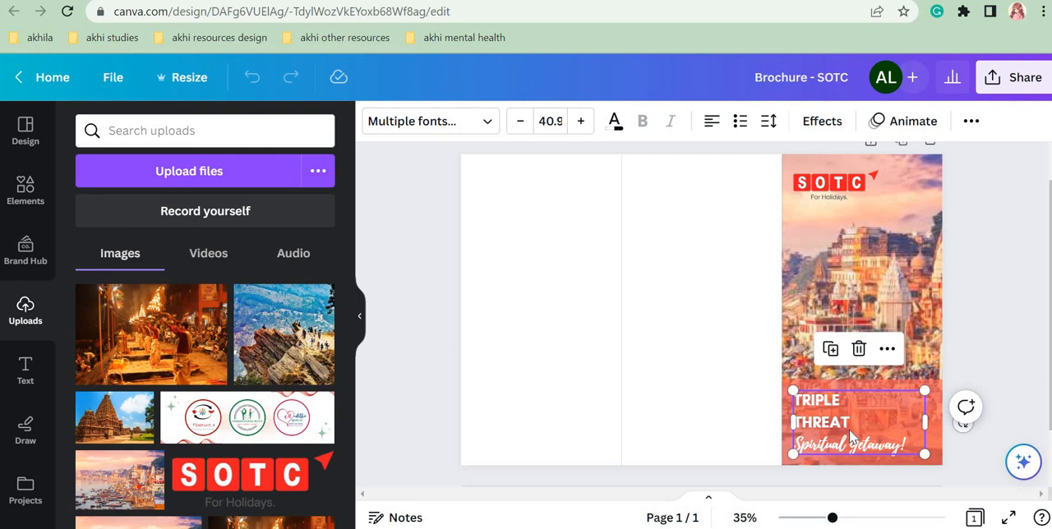
{"action": "left_click", "coordinate": [615, 122]}
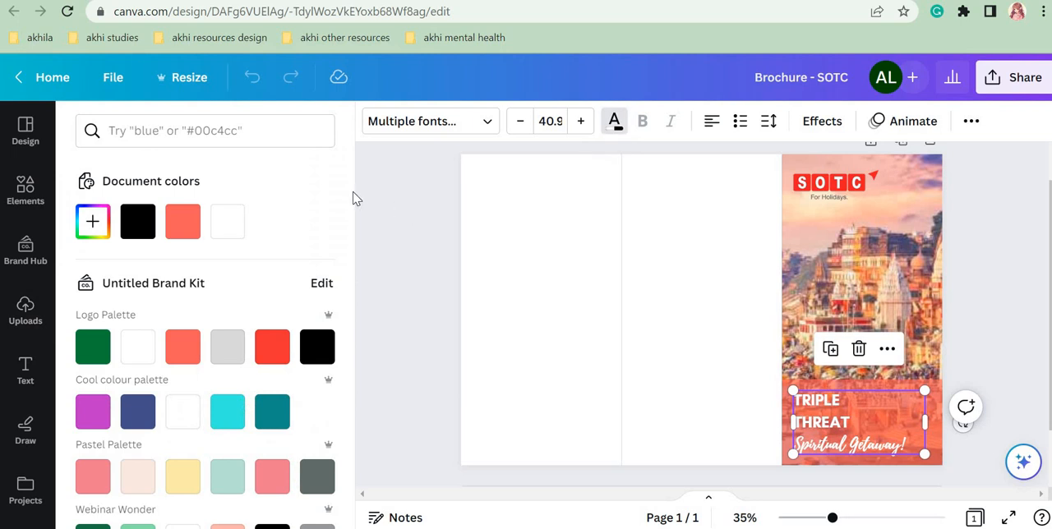
{"action": "left_click_drag", "start_coordinate": [357, 242], "coordinate": [376, 501]}
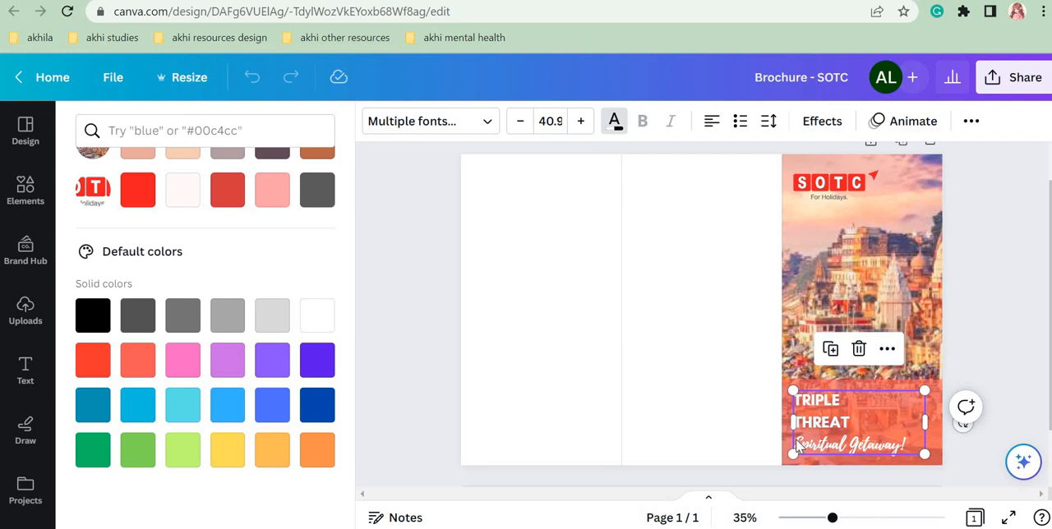
Step: Examine the fonts used for the "TRIPLE THREAT" and "Spiritual Getaway!" lines in the cover text
{"action": "double_click", "coordinate": [859, 423]}
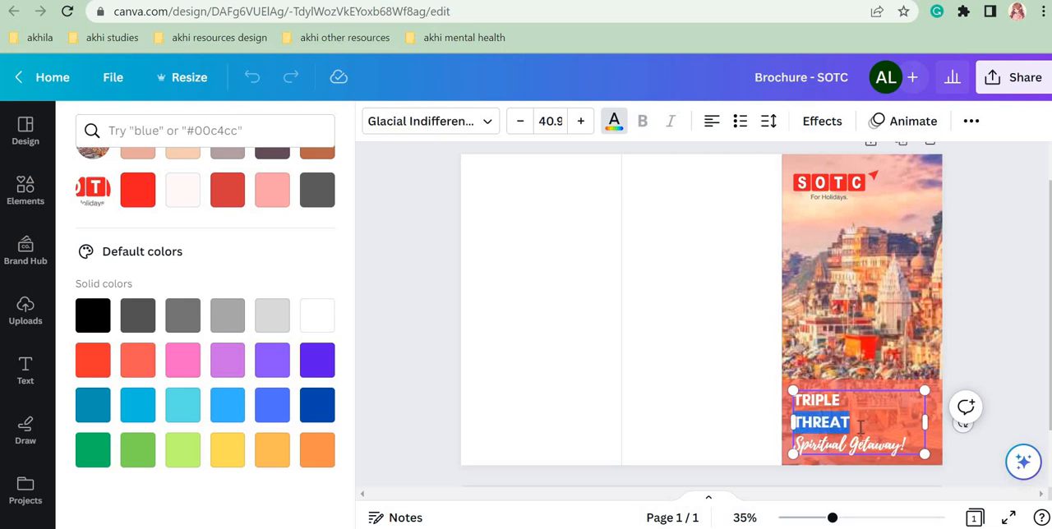
{"action": "left_click", "coordinate": [795, 401], "text": "shift"}
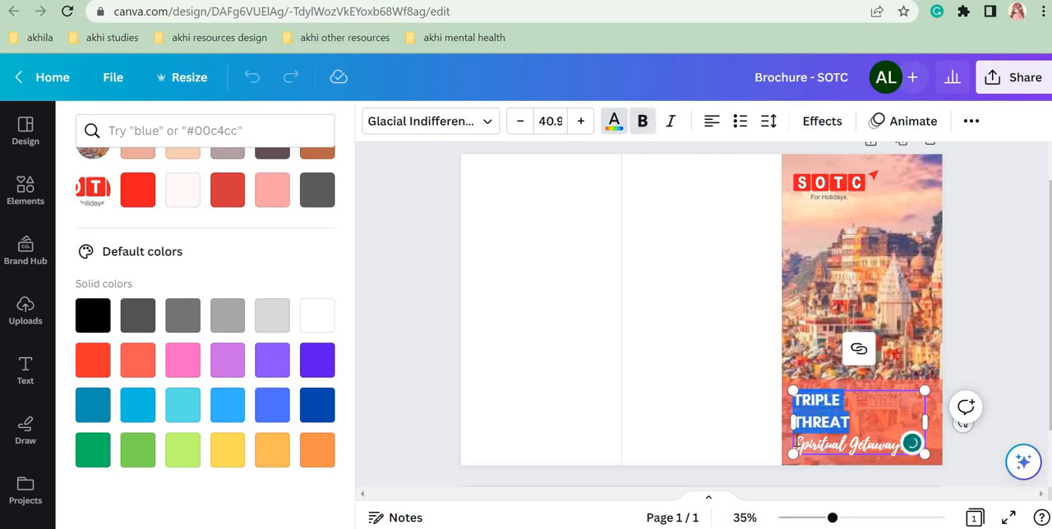
{"action": "left_click_drag", "start_coordinate": [796, 443], "coordinate": [921, 445]}
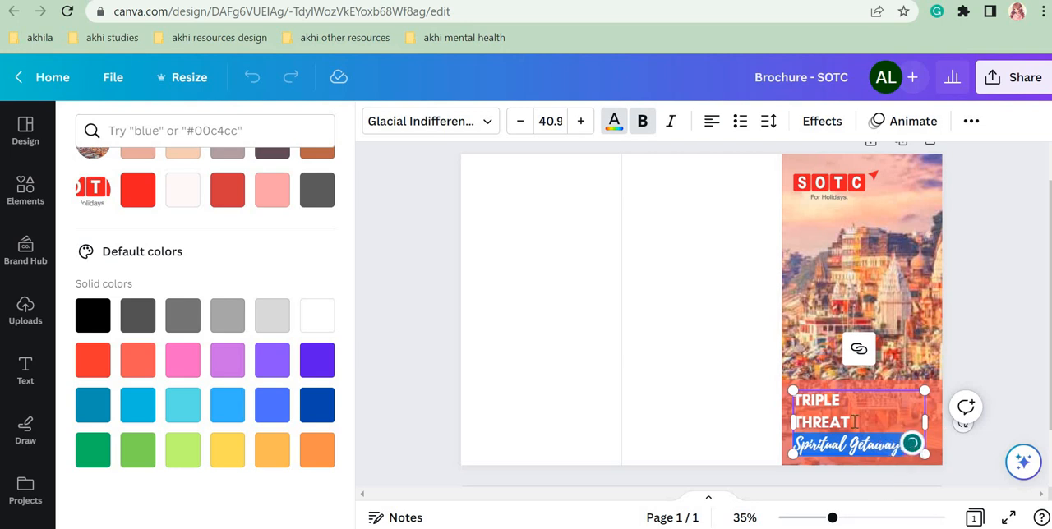
{"action": "left_click_drag", "start_coordinate": [852, 423], "coordinate": [792, 397]}
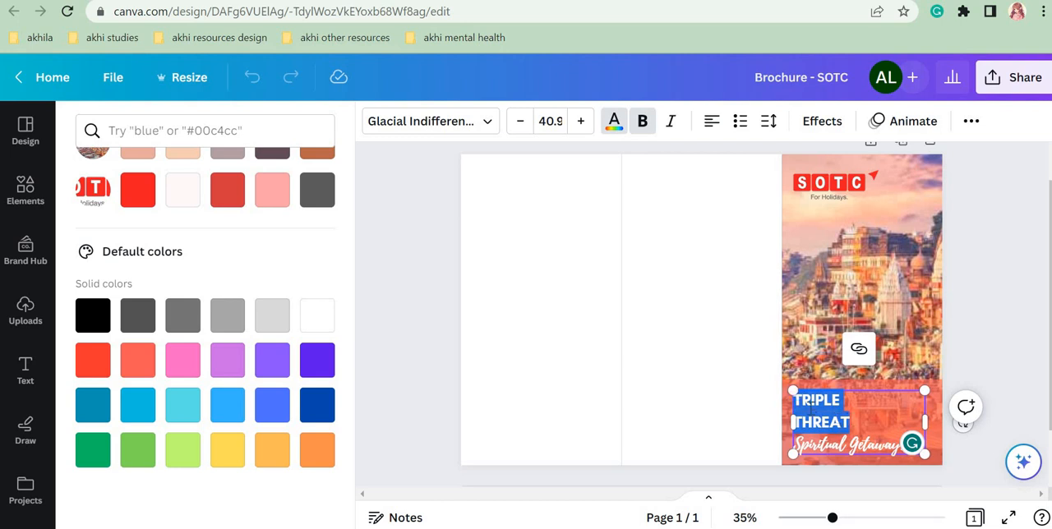
{"action": "left_click", "coordinate": [451, 130]}
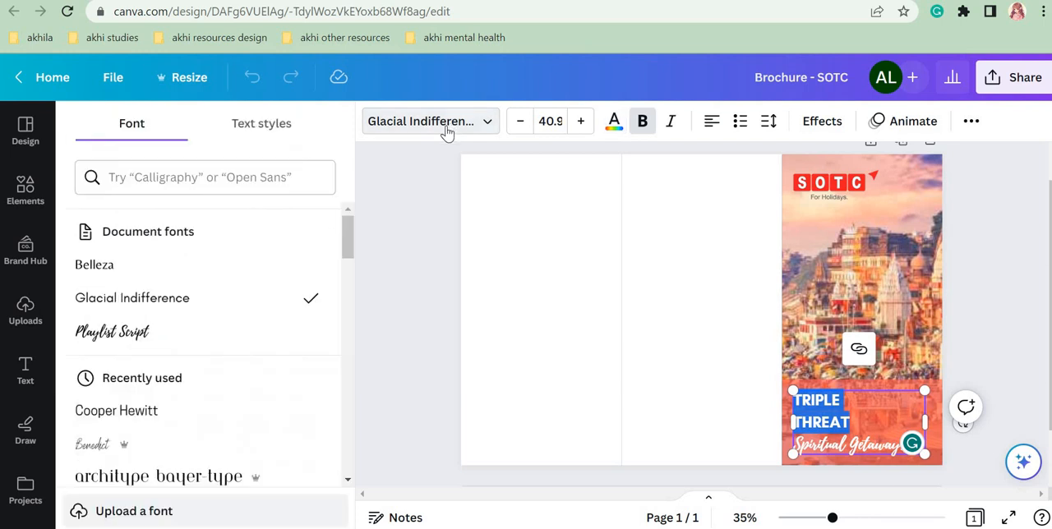
{"action": "left_click_drag", "start_coordinate": [347, 246], "coordinate": [359, 285]}
{"action": "left_click", "coordinate": [349, 212]}
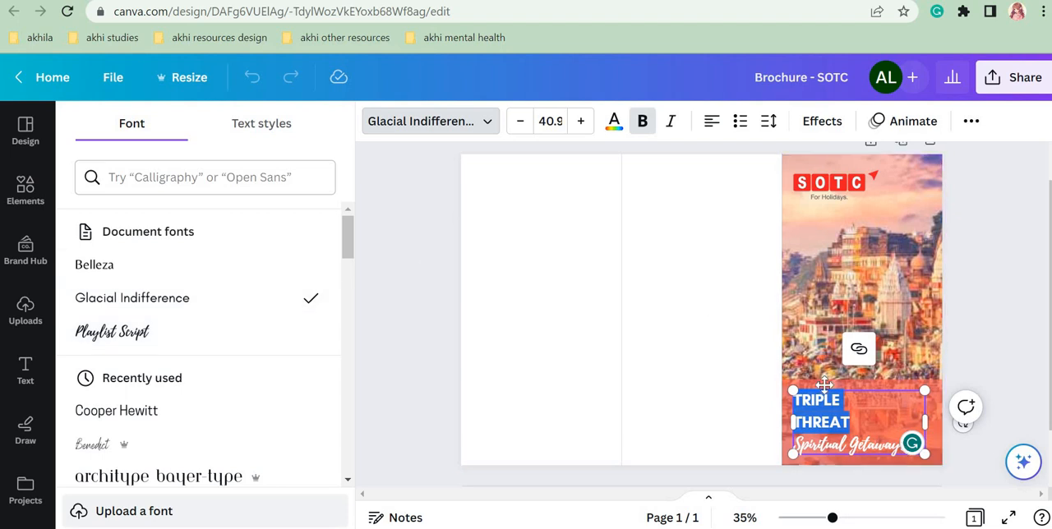
{"action": "left_click_drag", "start_coordinate": [795, 445], "coordinate": [894, 448]}
{"action": "left_click", "coordinate": [124, 332]}
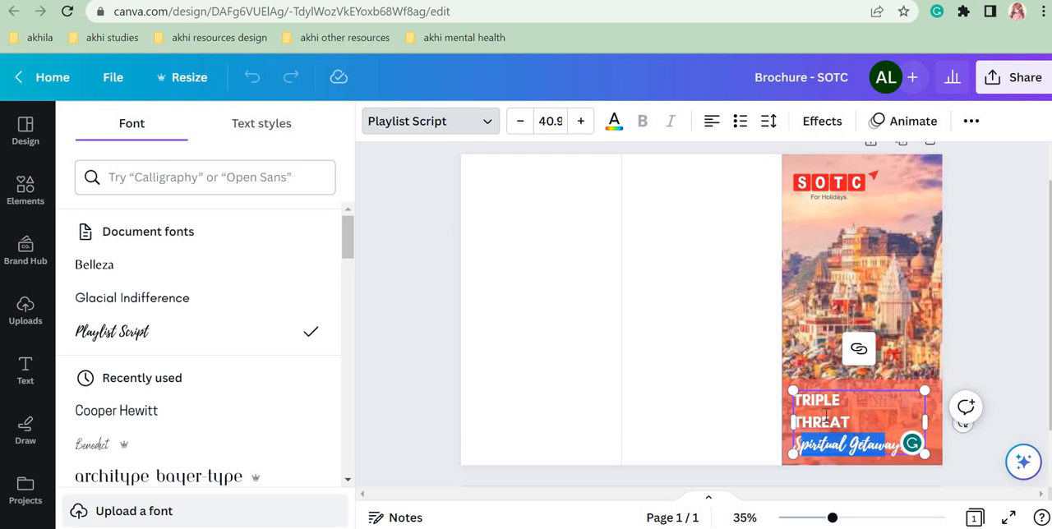
Step: Check the additional formatting options, including Uppercase, for the "TRIPLE THREAT" text on the cover
{"action": "left_click_drag", "start_coordinate": [826, 415], "coordinate": [793, 398]}
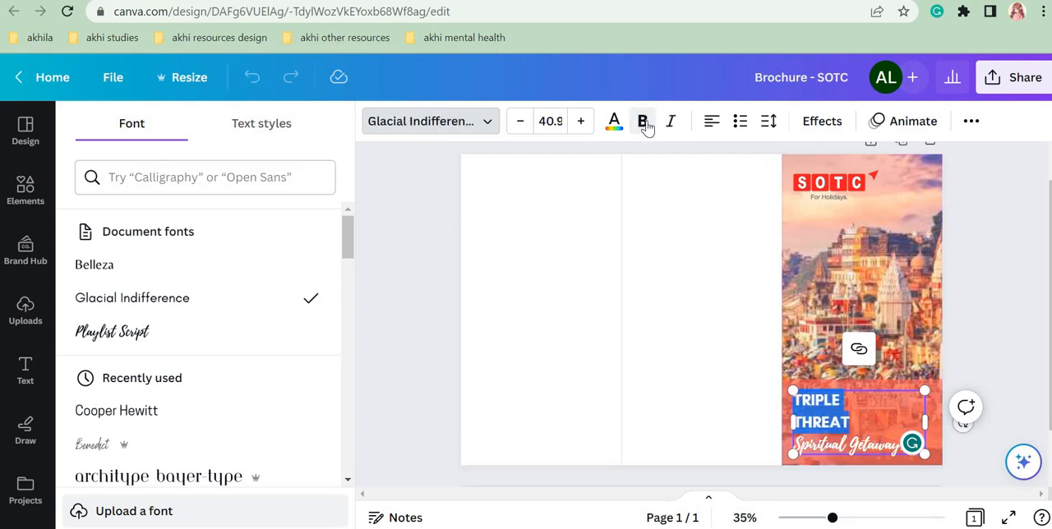
{"action": "left_click", "coordinate": [972, 123]}
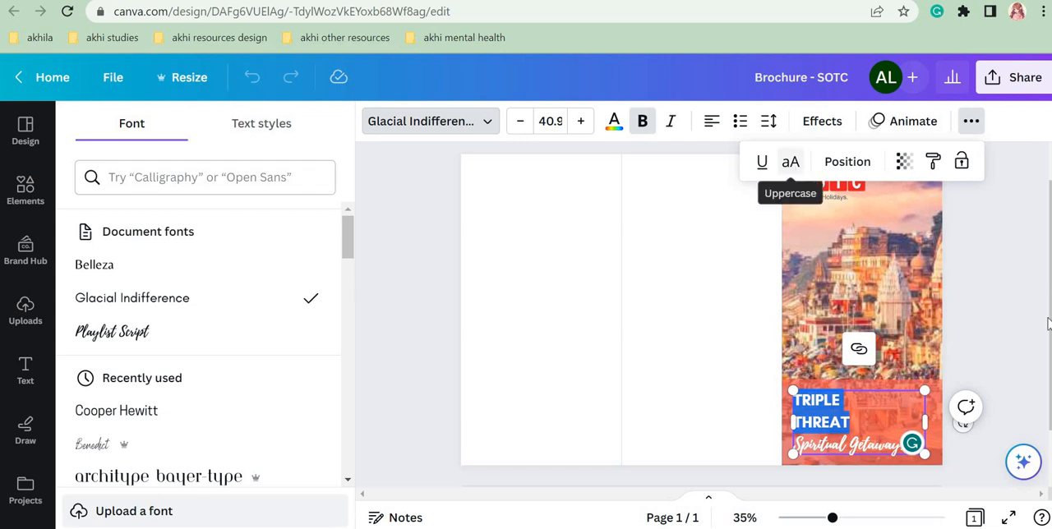
{"action": "left_click", "coordinate": [978, 305]}
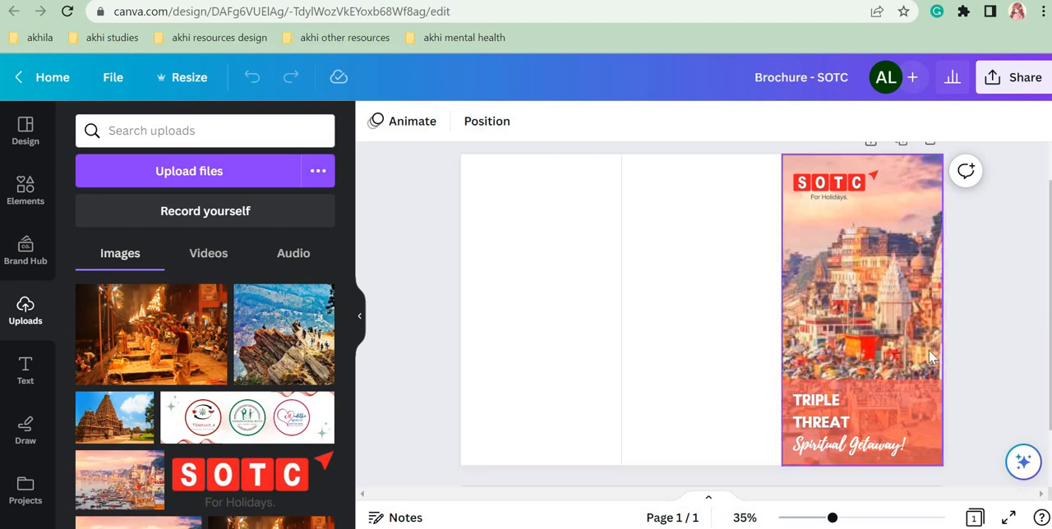
Step: Review the default solid colours available for the cover's overlay rectangle, including the coral red swatch
{"action": "left_click", "coordinate": [926, 392]}
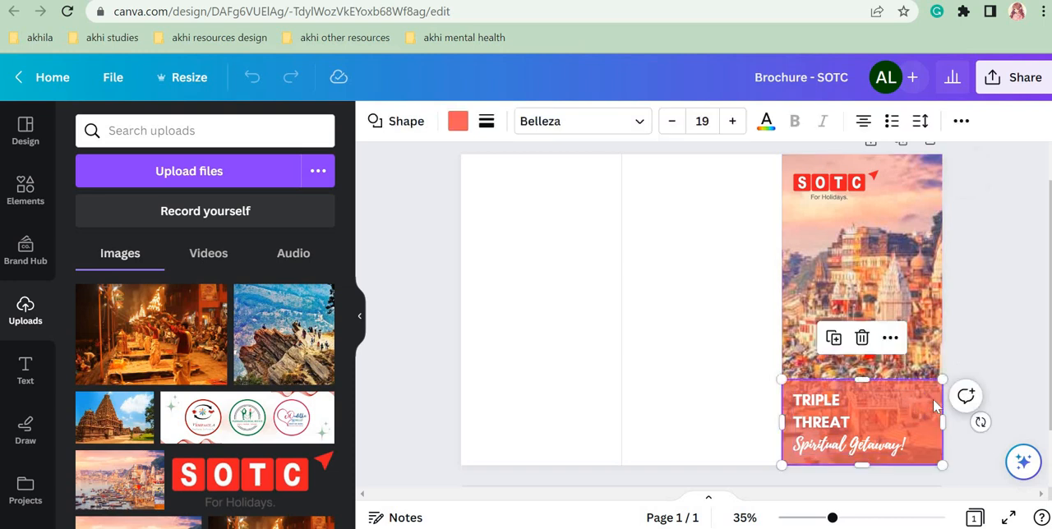
{"action": "left_click", "coordinate": [456, 124]}
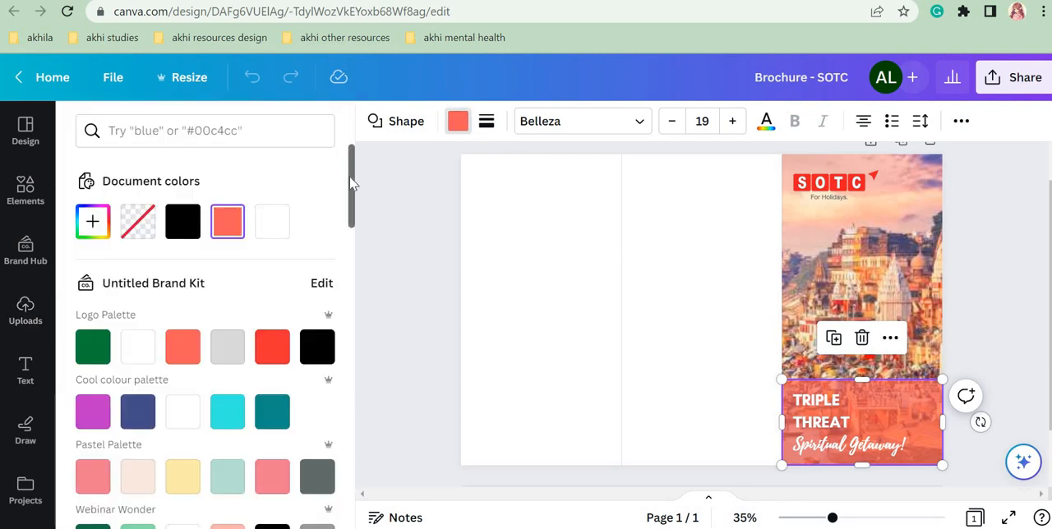
{"action": "left_click_drag", "start_coordinate": [352, 182], "coordinate": [356, 461]}
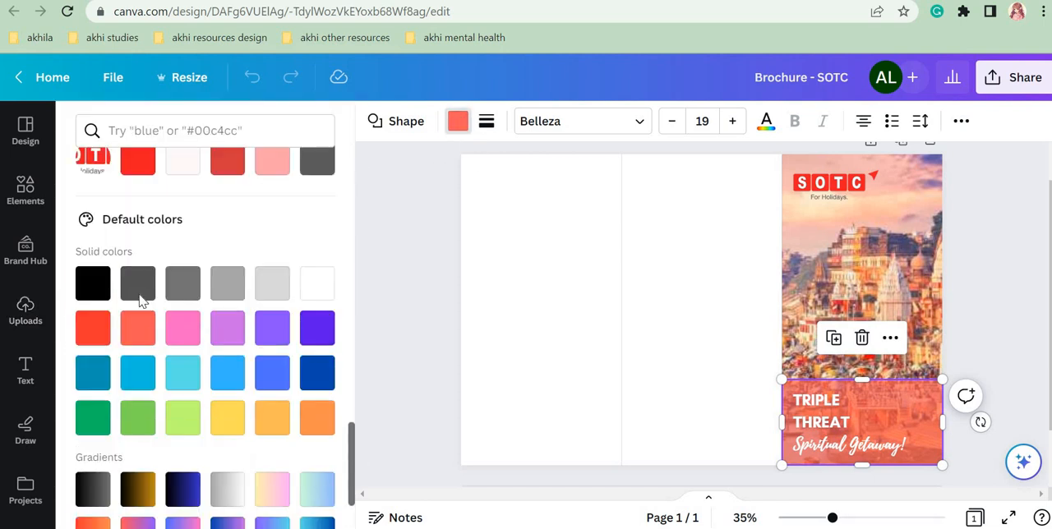
{"action": "left_click", "coordinate": [135, 336]}
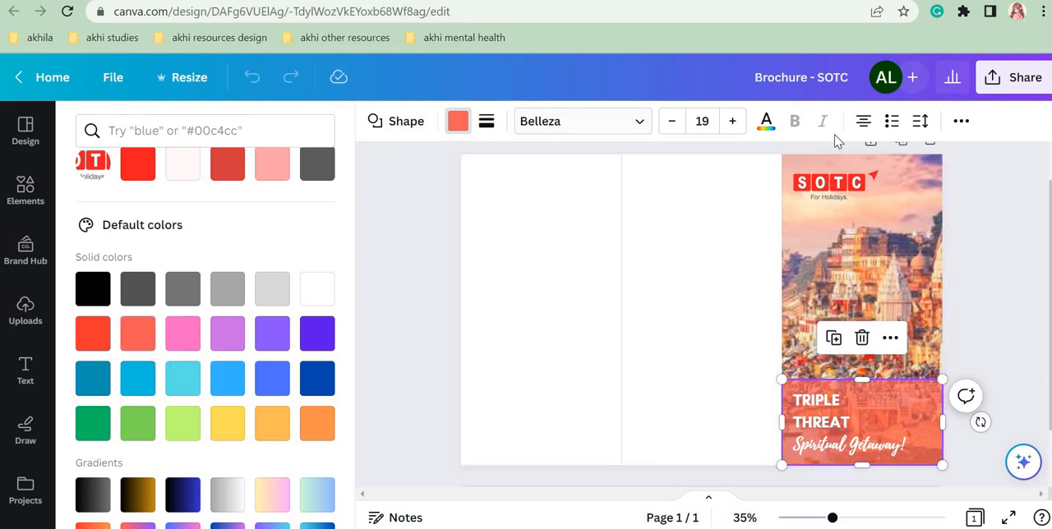
Step: Set the transparency of the cover's overlay rectangle to 71, comparing it with fully opaque and intermediate values
{"action": "left_click", "coordinate": [960, 123]}
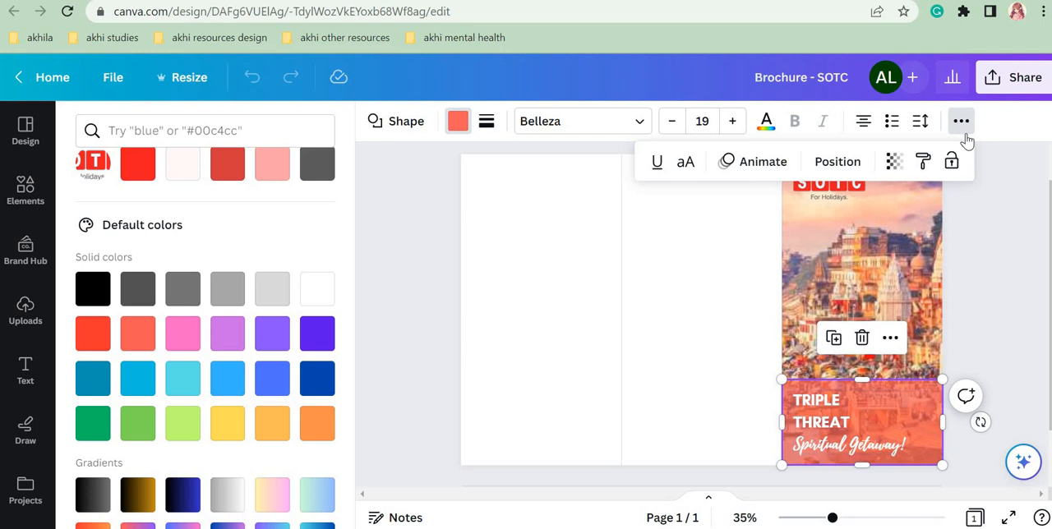
{"action": "left_click", "coordinate": [896, 162]}
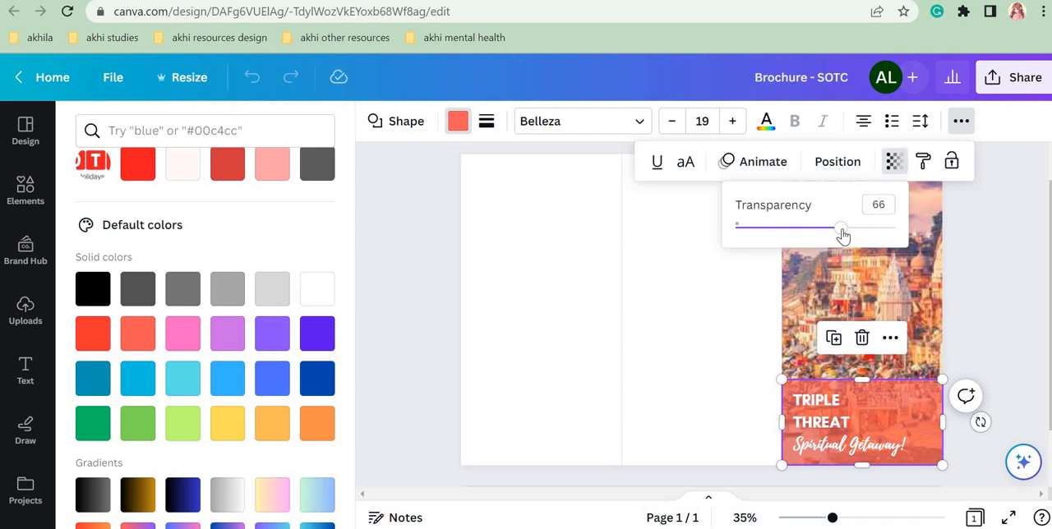
{"action": "left_click_drag", "start_coordinate": [841, 230], "coordinate": [914, 235]}
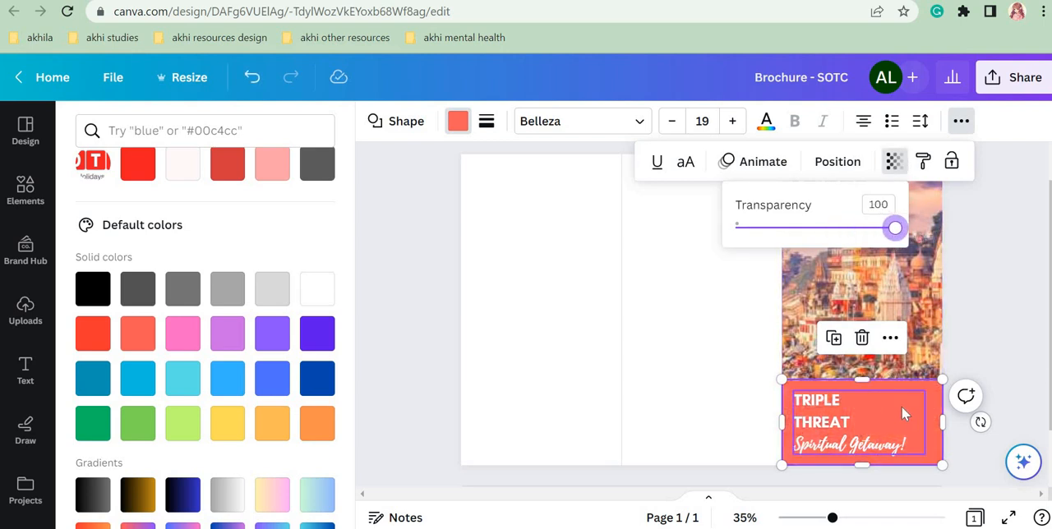
{"action": "left_click_drag", "start_coordinate": [899, 230], "coordinate": [838, 235]}
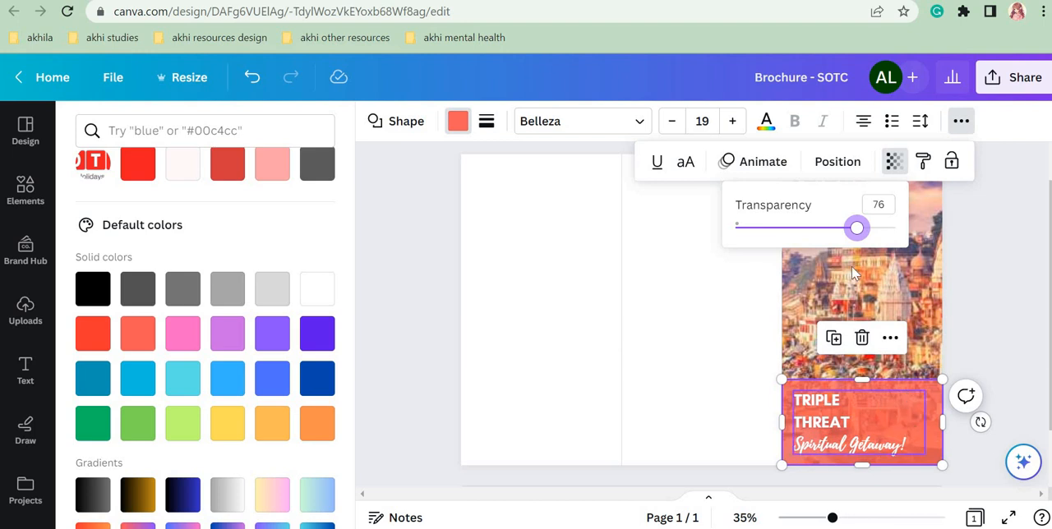
{"action": "left_click_drag", "start_coordinate": [856, 229], "coordinate": [849, 229]}
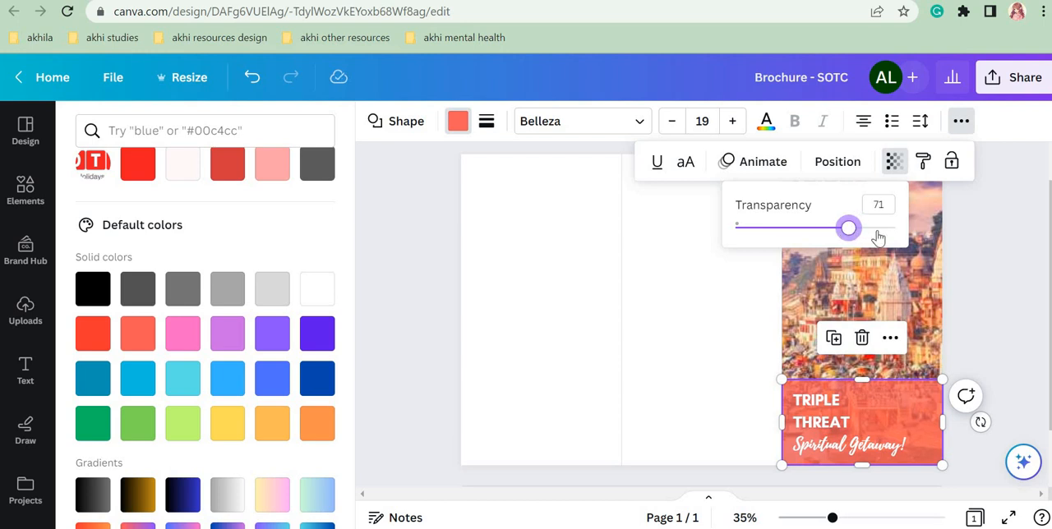
{"action": "left_click", "coordinate": [992, 326]}
{"action": "left_click", "coordinate": [991, 326]}
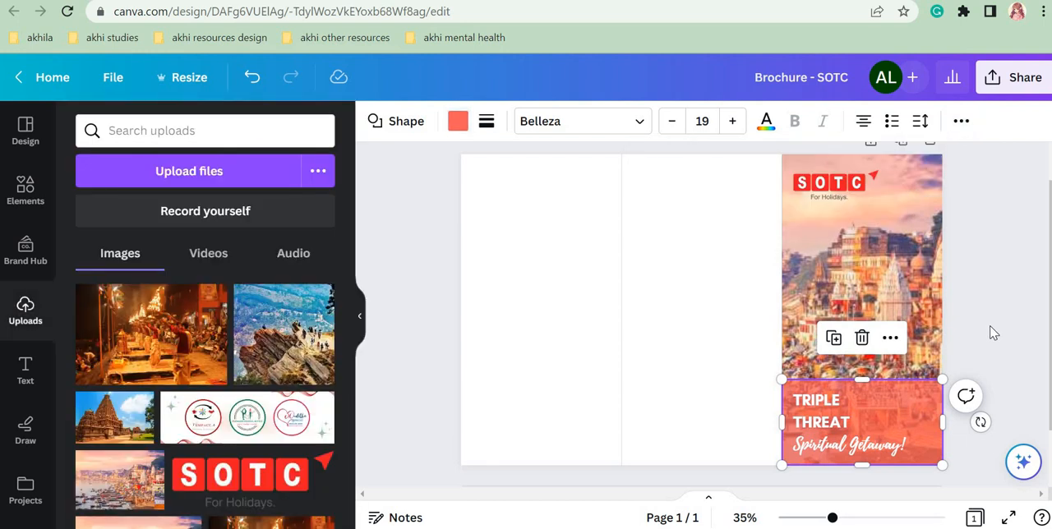
{"action": "left_click", "coordinate": [991, 326]}
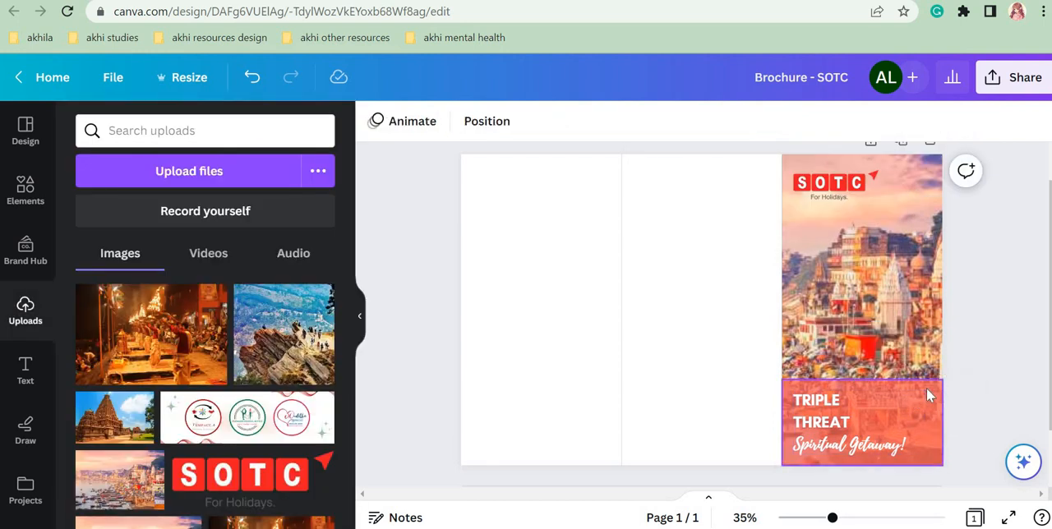
Step: Try the default coral red #ff5757 and the brighter red #FF3131 as fill for the cover's overlay rectangle
{"action": "left_click", "coordinate": [929, 396]}
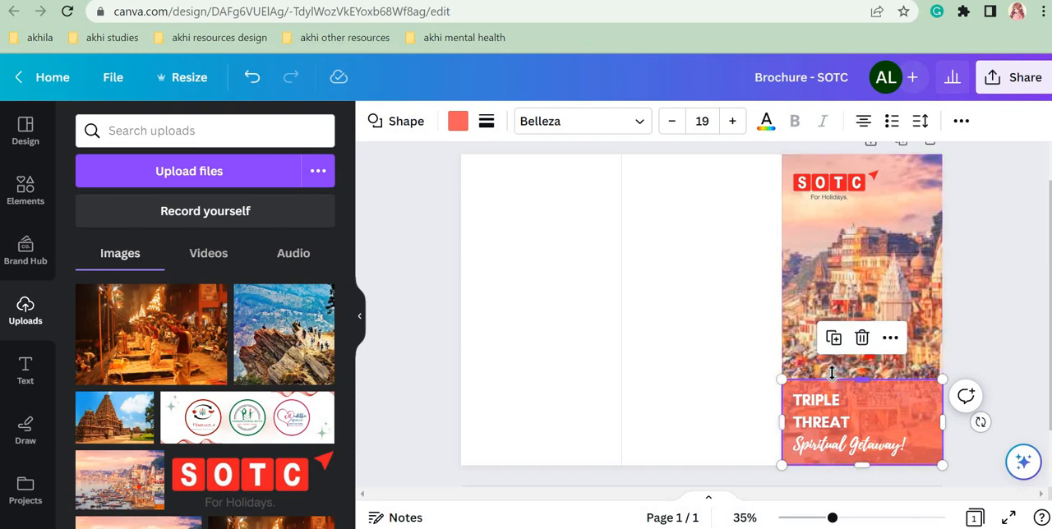
{"action": "left_click", "coordinate": [454, 122]}
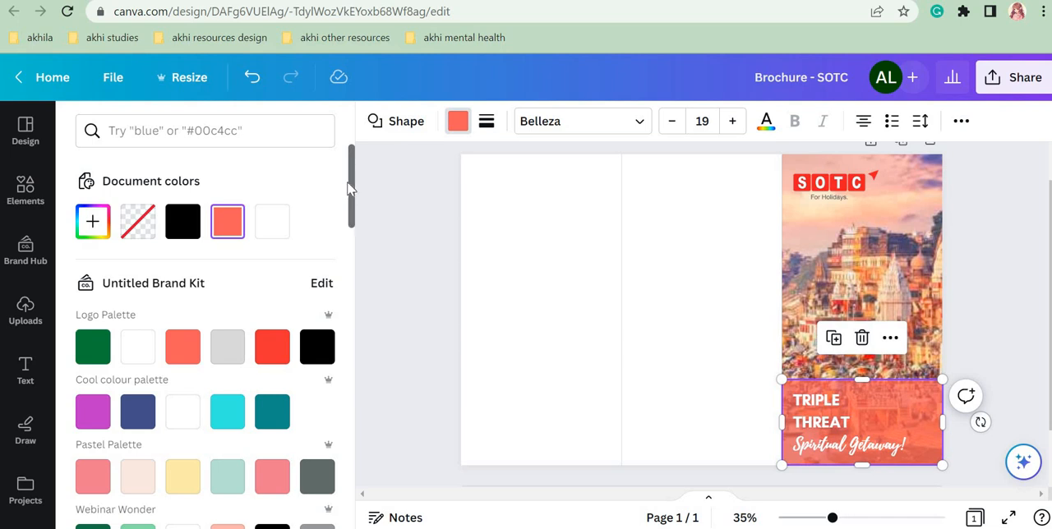
{"action": "left_click_drag", "start_coordinate": [351, 188], "coordinate": [343, 473]}
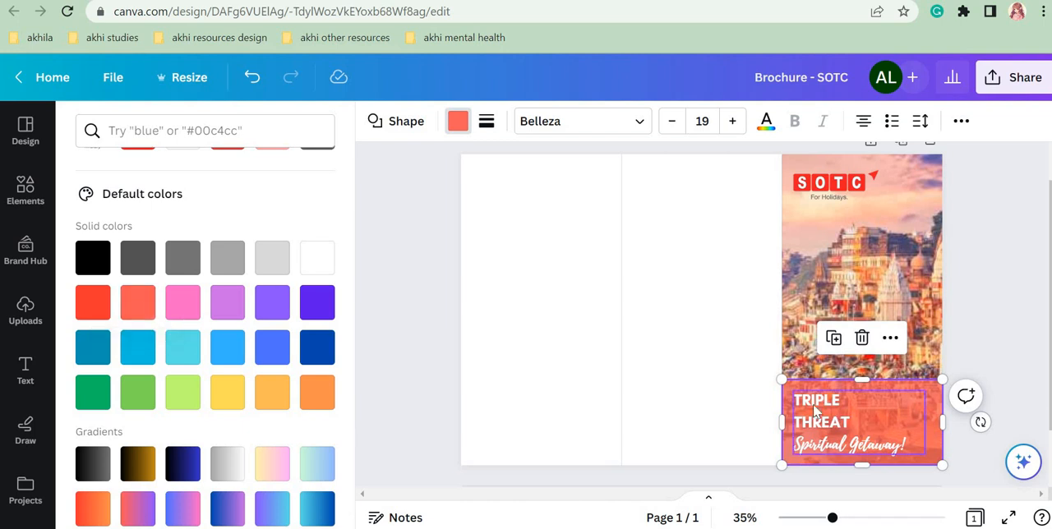
{"action": "left_click", "coordinate": [140, 303]}
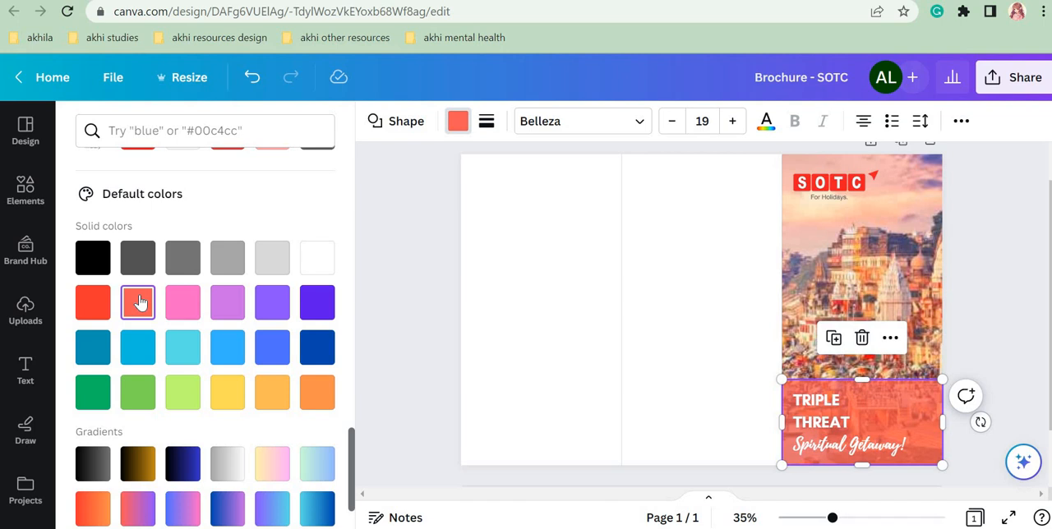
{"action": "left_click", "coordinate": [93, 302]}
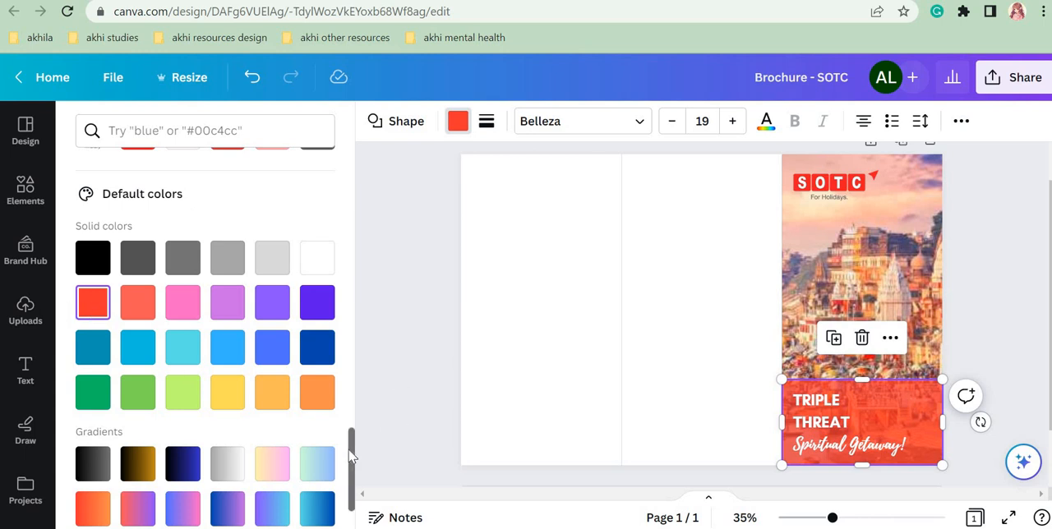
Step: Give the cover's overlay rectangle a custom solid dark red fill, #C41717, after comparing nearby shades
{"action": "left_click_drag", "start_coordinate": [350, 457], "coordinate": [349, 158]}
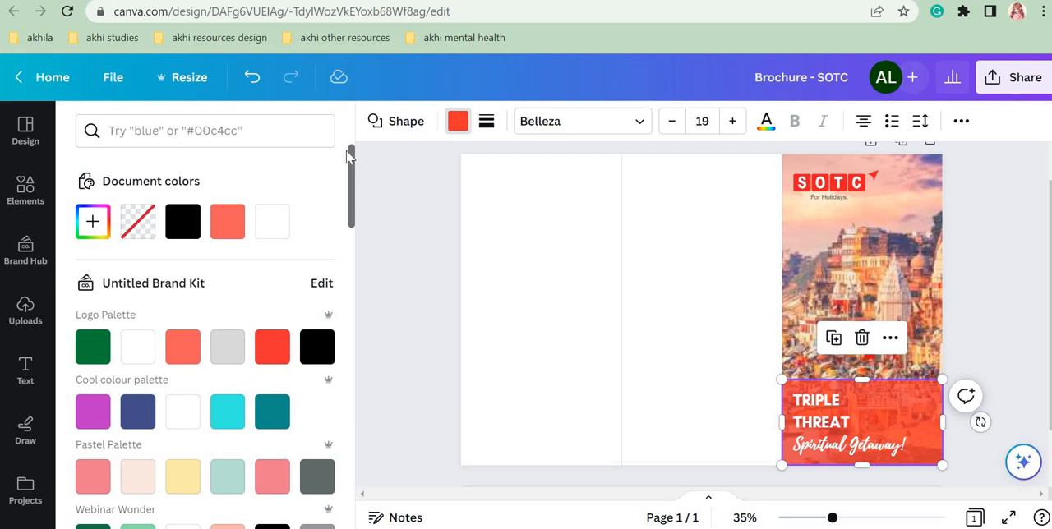
{"action": "left_click", "coordinate": [92, 223]}
{"action": "left_click", "coordinate": [91, 222]}
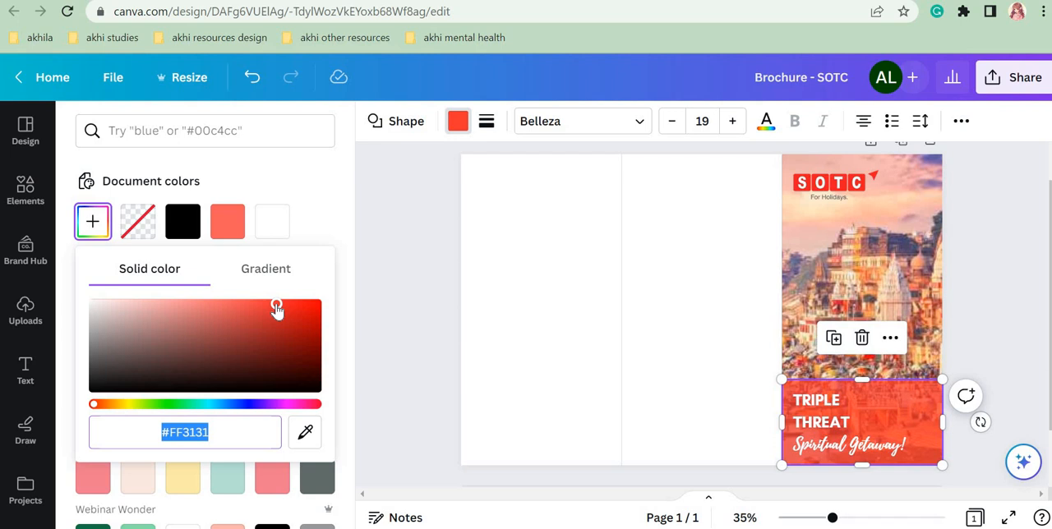
{"action": "left_click_drag", "start_coordinate": [276, 304], "coordinate": [304, 326]}
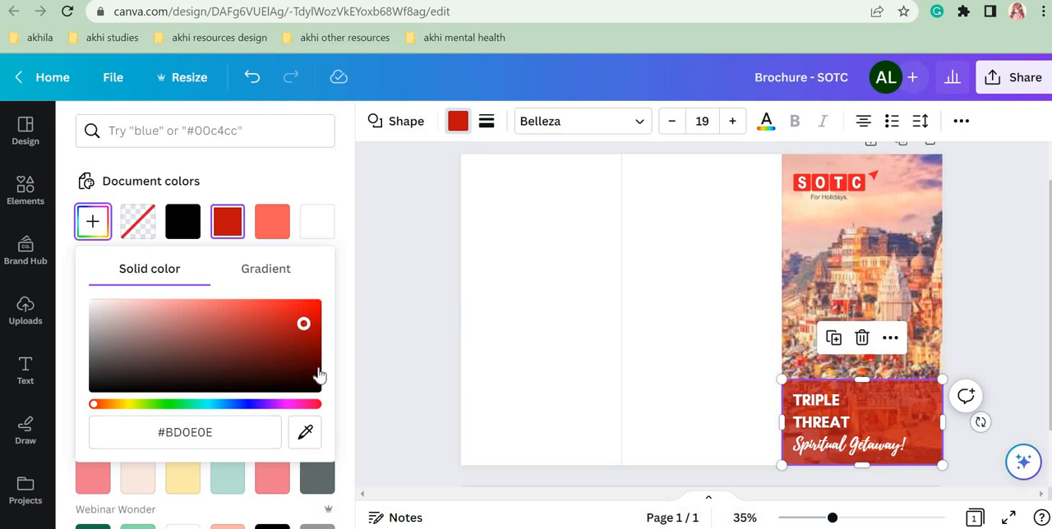
{"action": "left_click_drag", "start_coordinate": [303, 324], "coordinate": [305, 324]}
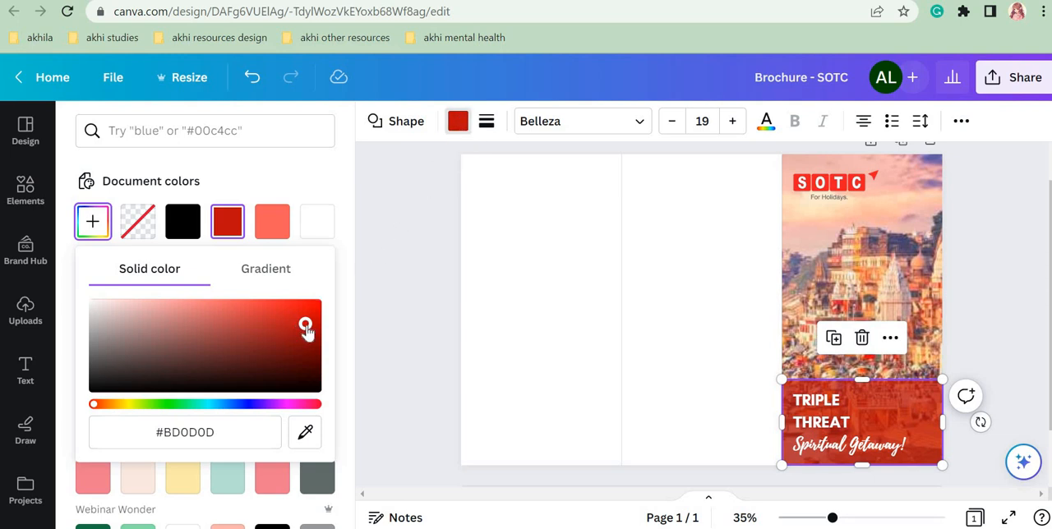
{"action": "mouse_move", "coordinate": [305, 324]}
{"action": "left_mouse_down"}
{"action": "mouse_move", "coordinate": [265, 303]}
{"action": "mouse_move", "coordinate": [304, 326]}
{"action": "left_mouse_up"}
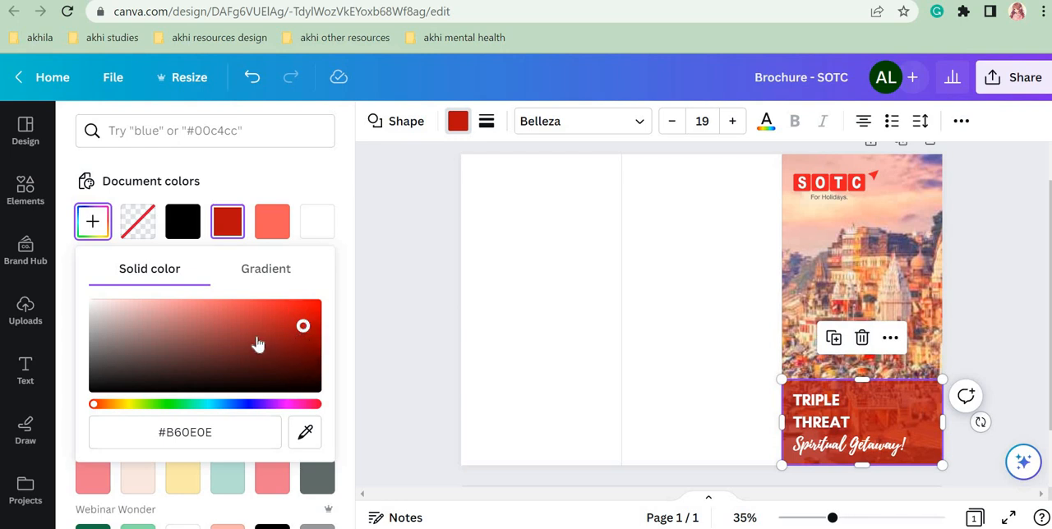
{"action": "mouse_move", "coordinate": [302, 326]}
{"action": "left_mouse_down"}
{"action": "mouse_move", "coordinate": [287, 313]}
{"action": "mouse_move", "coordinate": [295, 327]}
{"action": "left_mouse_up"}
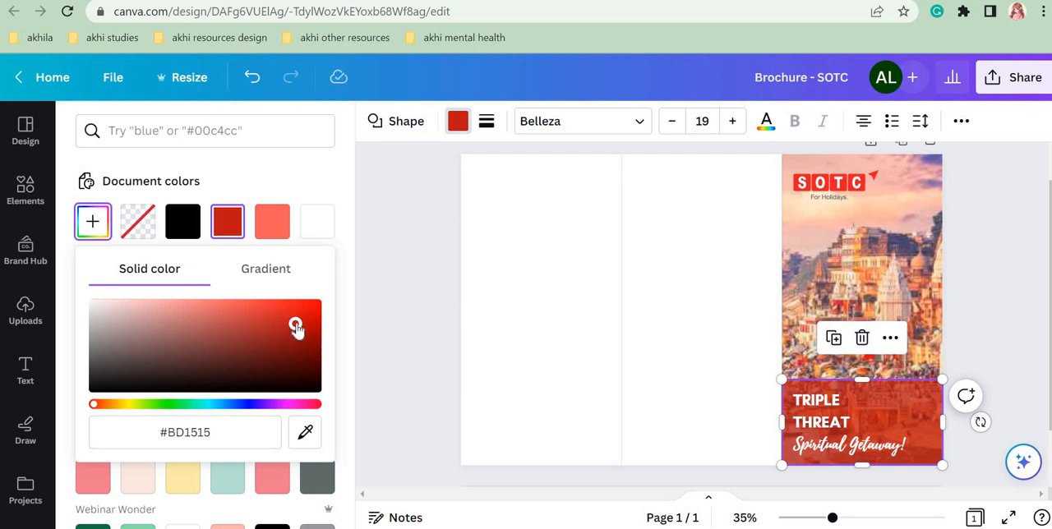
{"action": "mouse_move", "coordinate": [296, 325]}
{"action": "left_mouse_down"}
{"action": "mouse_move", "coordinate": [299, 313]}
{"action": "mouse_move", "coordinate": [301, 325]}
{"action": "left_mouse_up"}
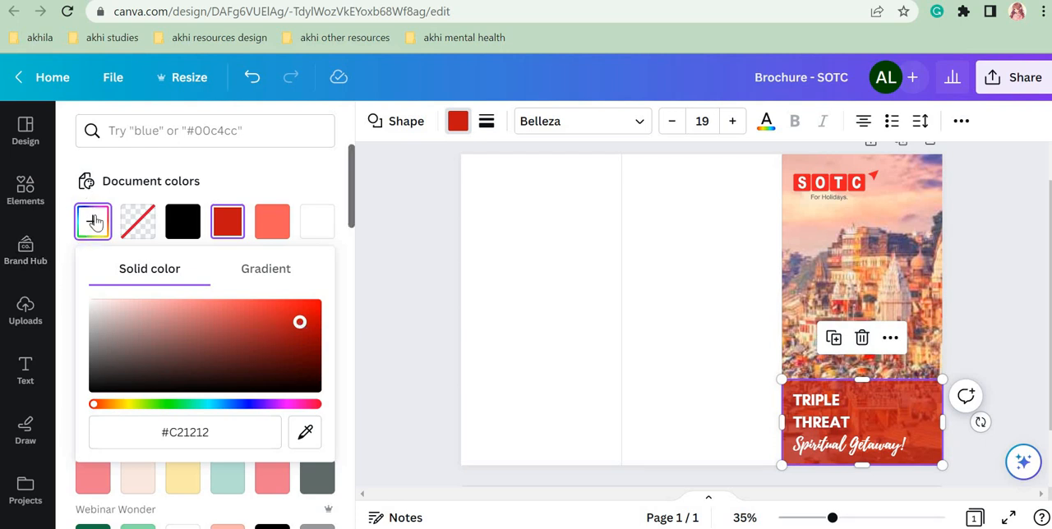
{"action": "left_click", "coordinate": [253, 304]}
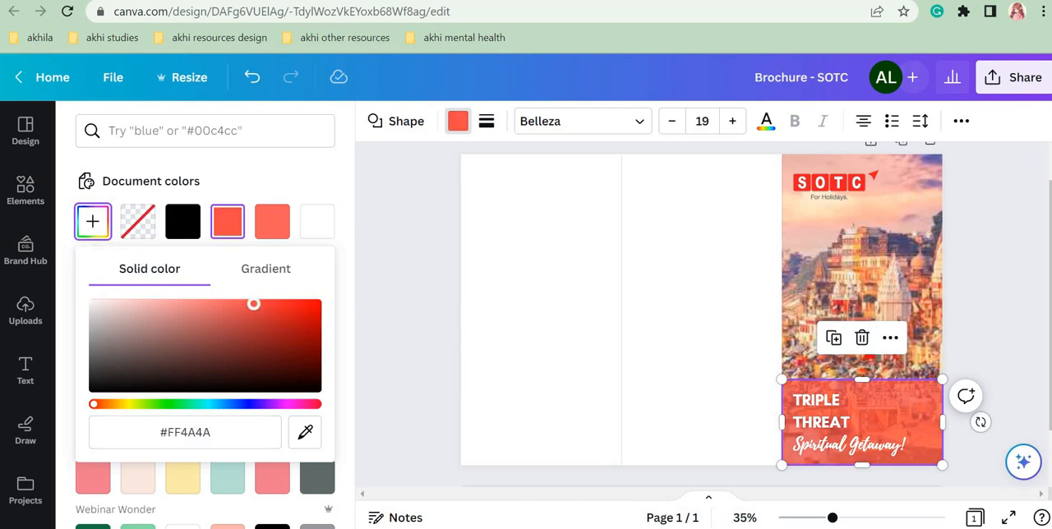
{"action": "left_click_drag", "start_coordinate": [254, 304], "coordinate": [293, 320]}
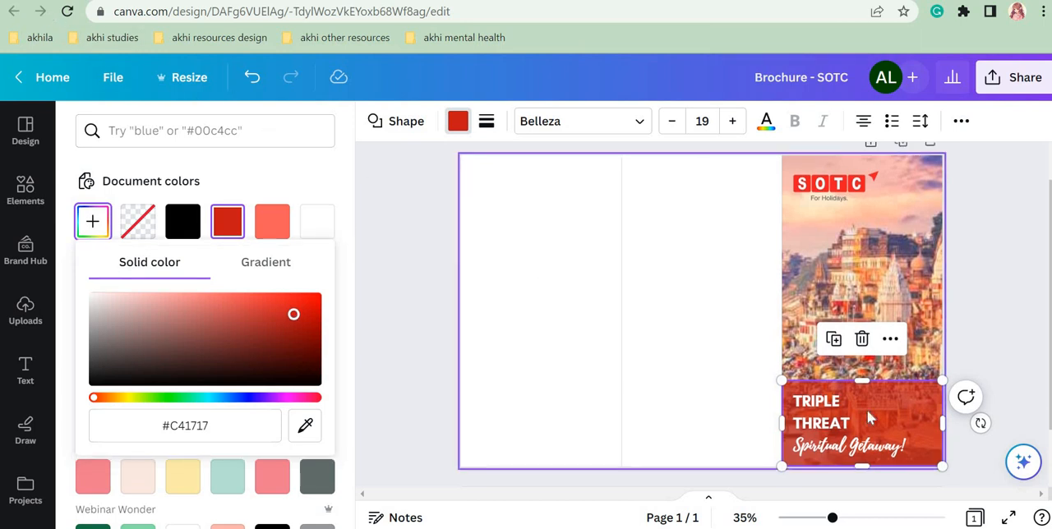
{"action": "left_click", "coordinate": [442, 273]}
{"action": "left_click", "coordinate": [443, 273]}
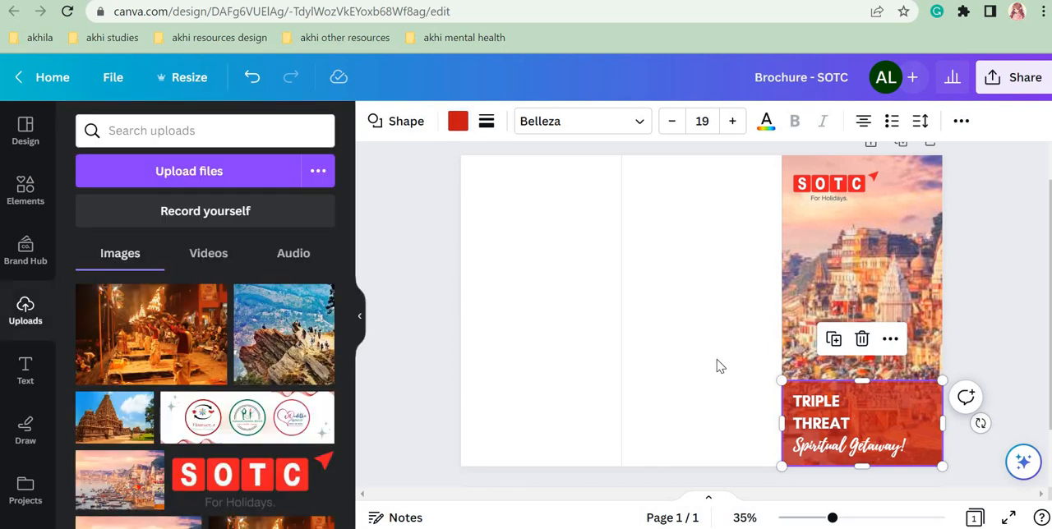
{"action": "left_click", "coordinate": [964, 327]}
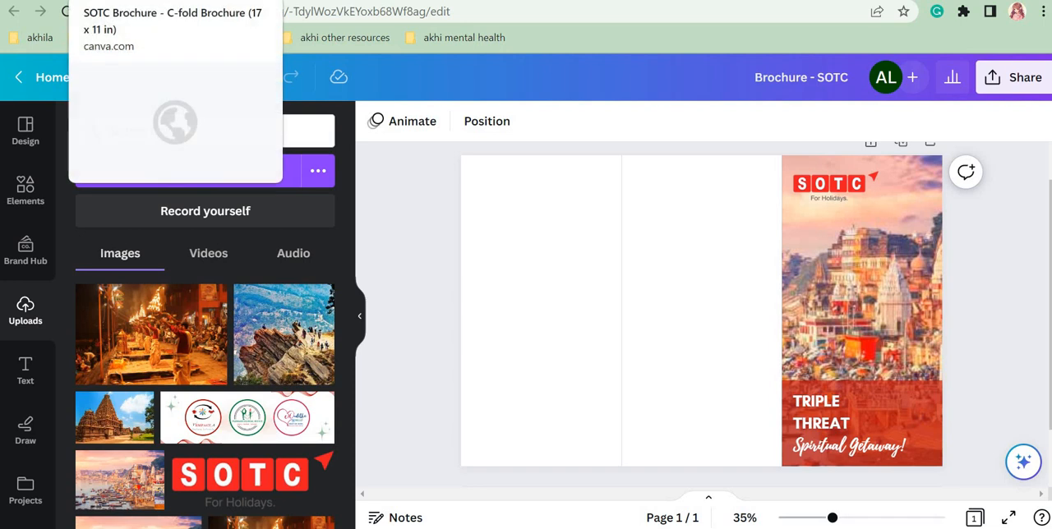
Step: Switch to the finished SOTC Brochure design, examine the three panels of page 1, and return to Brochure - SOTC
{"action": "left_click", "coordinate": [123, 1]}
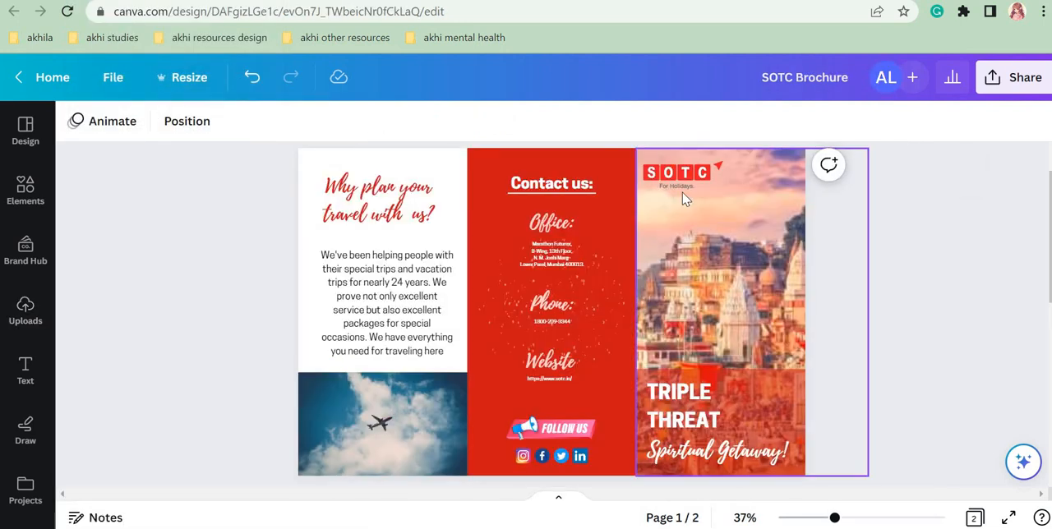
{"action": "left_click_drag", "start_coordinate": [803, 525], "coordinate": [842, 526]}
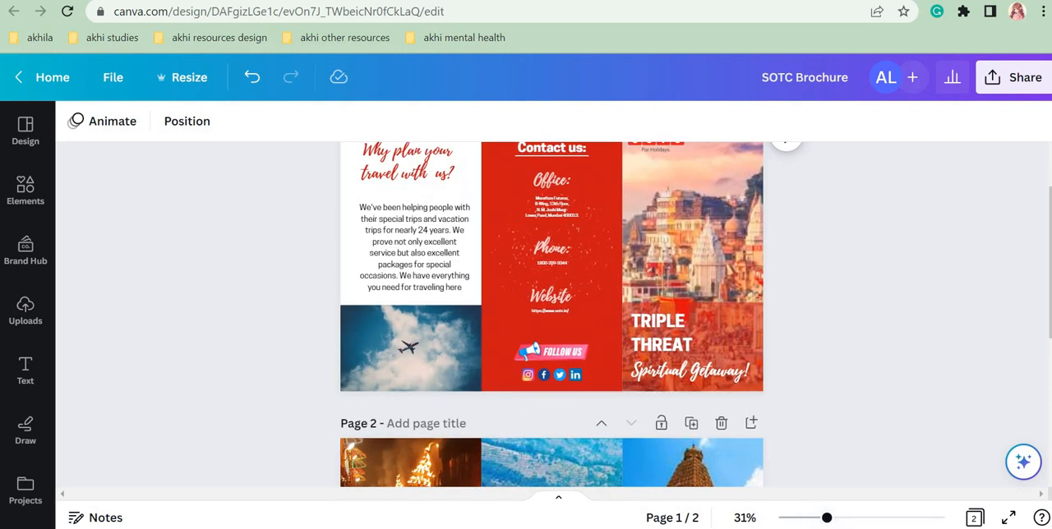
{"action": "scroll", "coordinate": [979, 361], "scroll_direction": "up", "scroll_amount": 2}
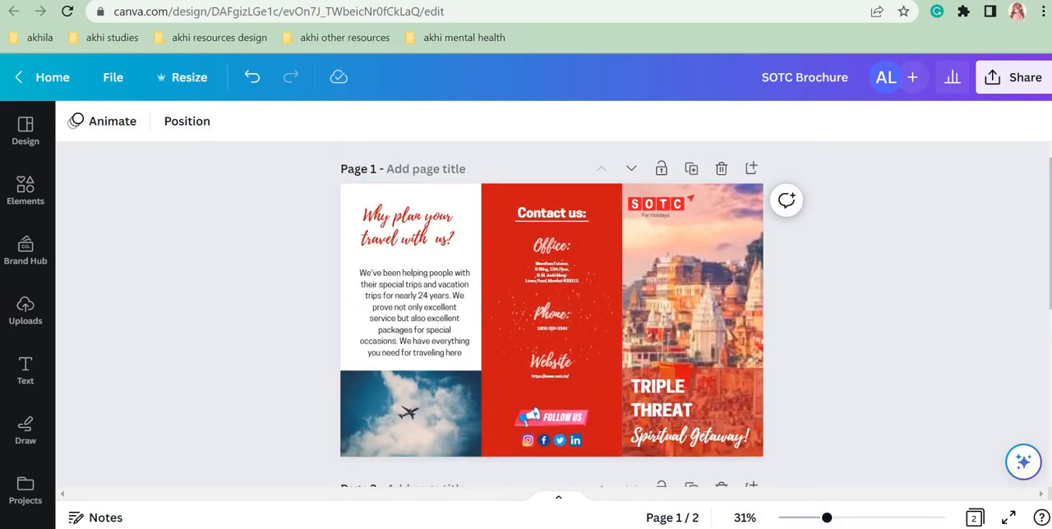
{"action": "left_click", "coordinate": [193, 1]}
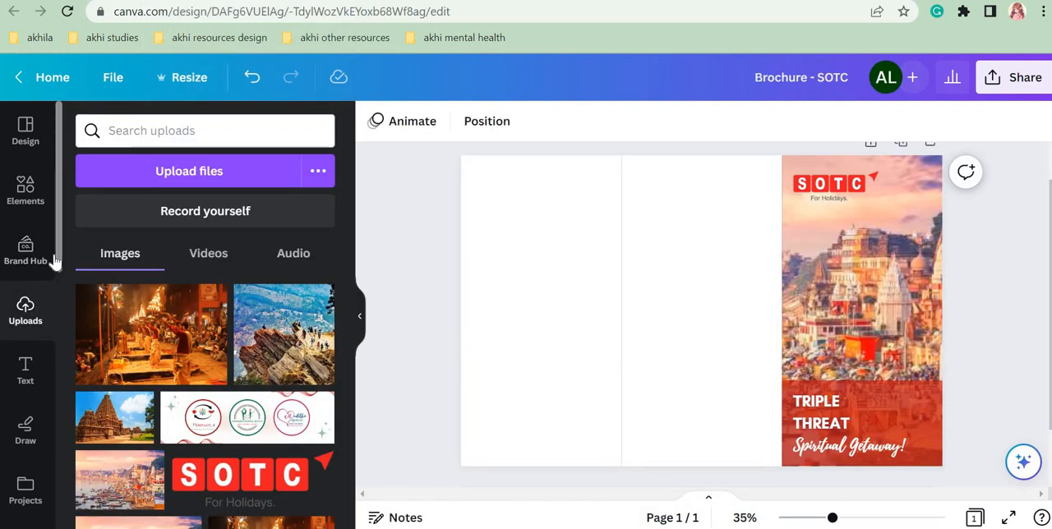
Step: Add a plain text box in the empty middle panel and enlarge it to font size 27.5
{"action": "left_click_drag", "start_coordinate": [62, 268], "coordinate": [61, 286]}
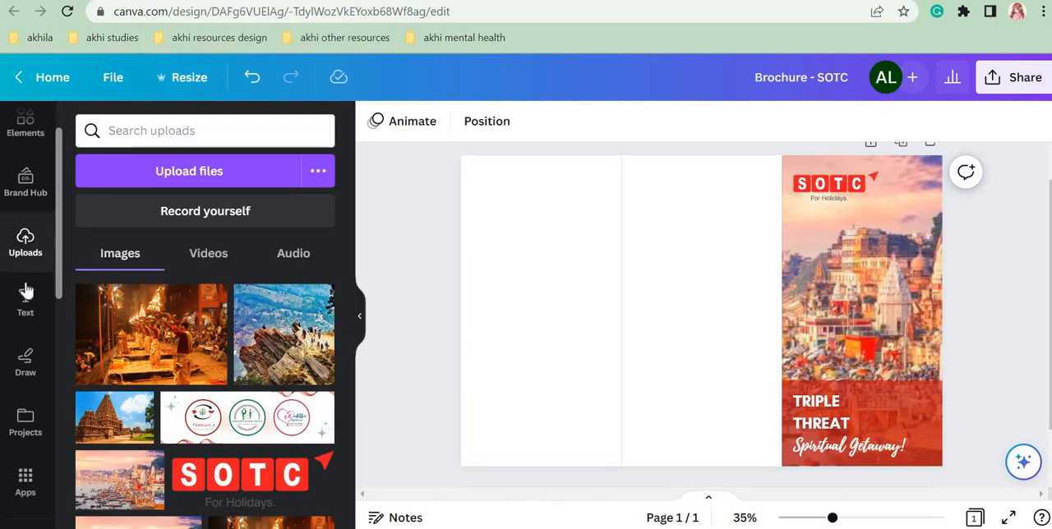
{"action": "left_click", "coordinate": [27, 301]}
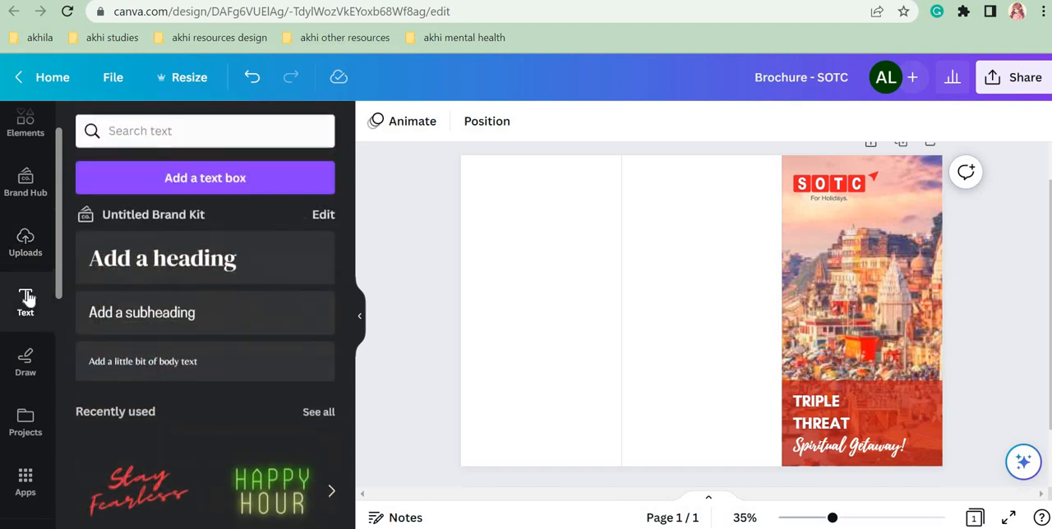
{"action": "left_click", "coordinate": [207, 178]}
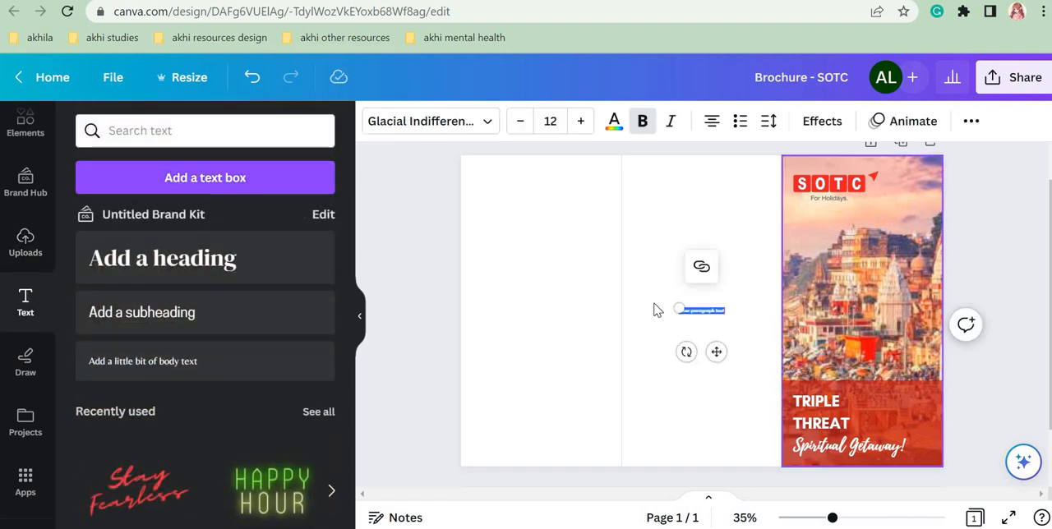
{"action": "left_click_drag", "start_coordinate": [675, 309], "coordinate": [620, 301]}
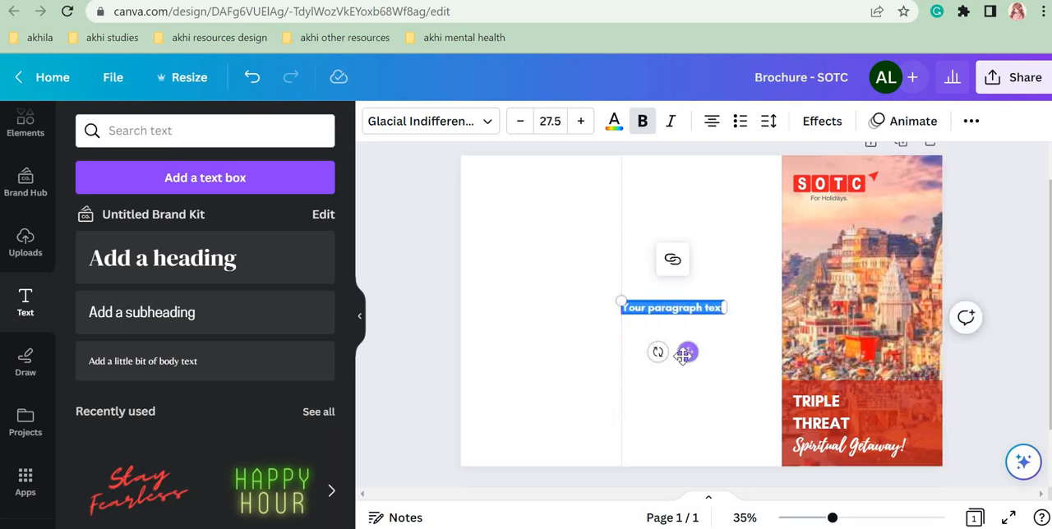
Step: Move the new text box near the top of the middle panel and fill it with "Contact Us"
{"action": "left_click_drag", "start_coordinate": [686, 350], "coordinate": [706, 235]}
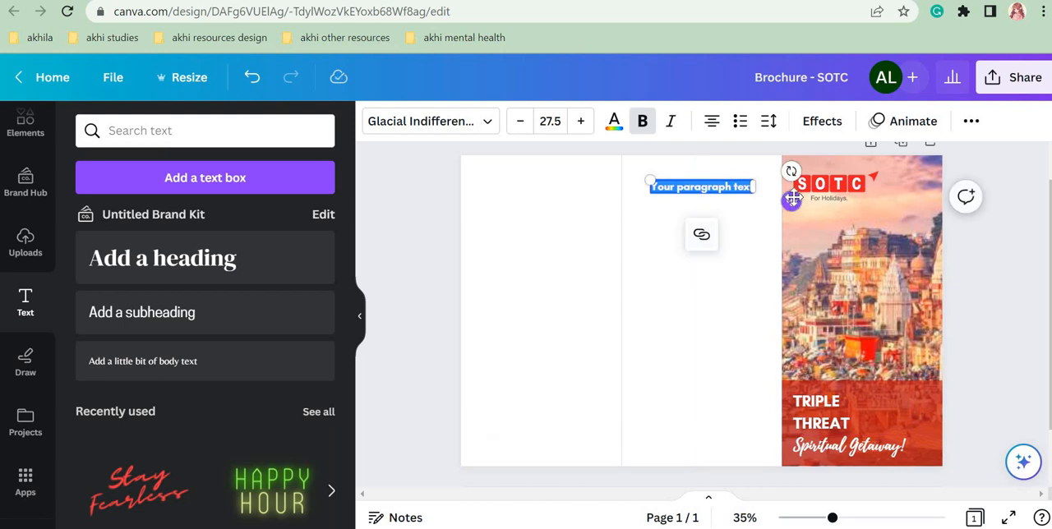
{"action": "left_click_drag", "start_coordinate": [791, 202], "coordinate": [795, 211]}
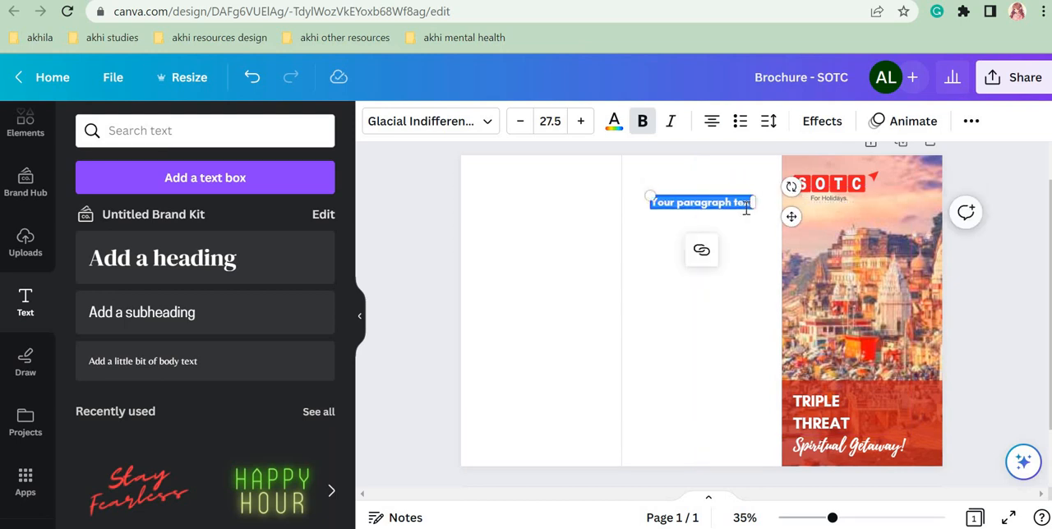
{"action": "type", "text": "Con"}
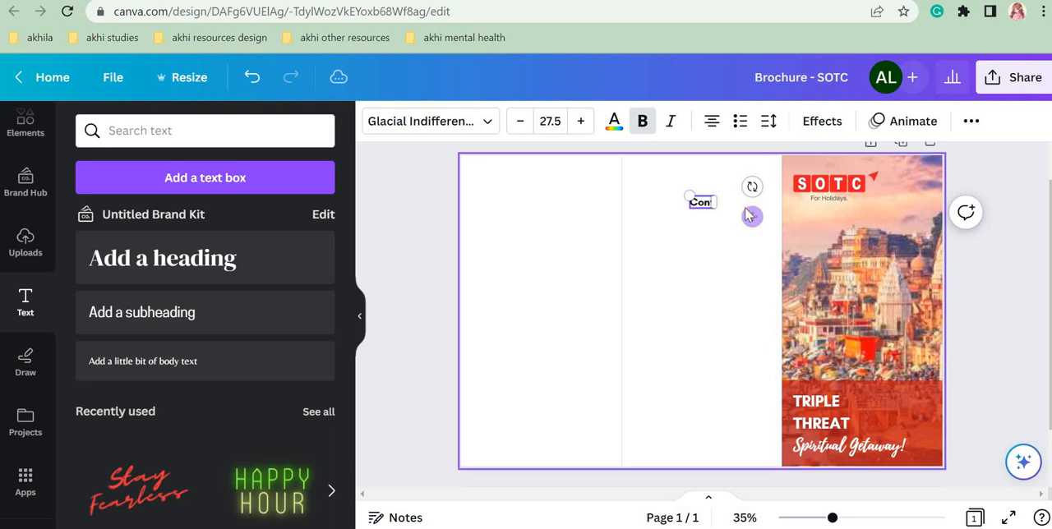
{"action": "type", "text": "tact Us"}
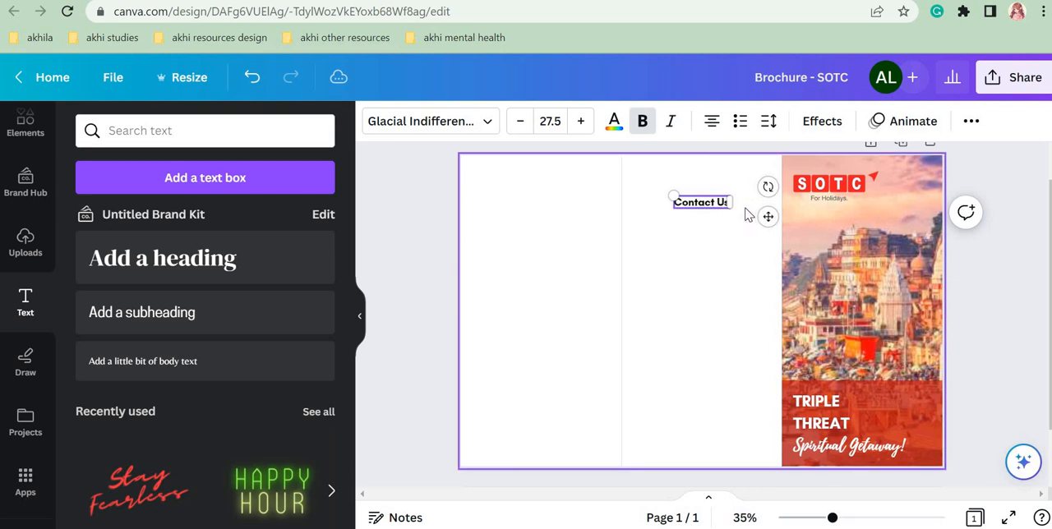
{"action": "left_click", "coordinate": [743, 268]}
Step: Enlarge the "Contact Us" heading to font size 53.4 and center it across the middle panel
{"action": "left_click", "coordinate": [709, 204]}
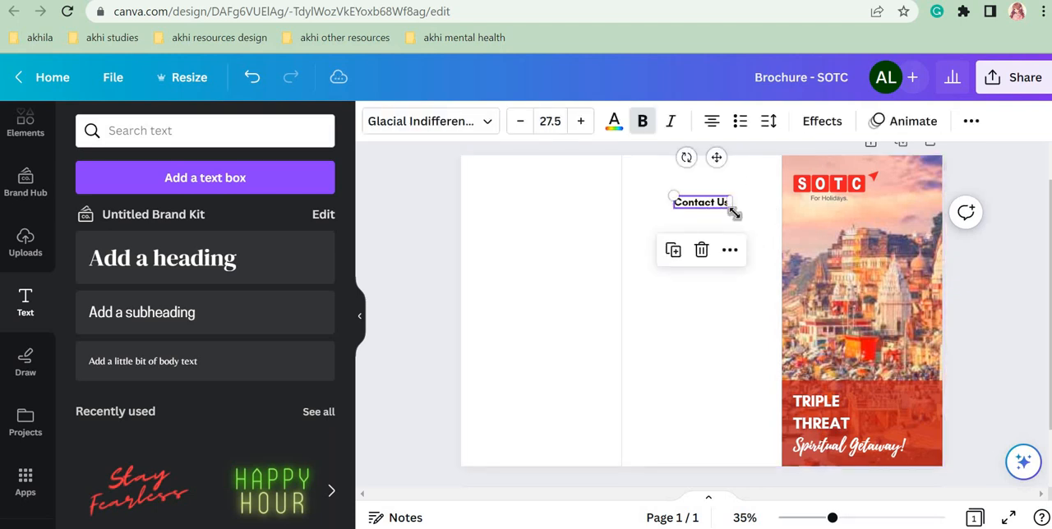
{"action": "left_click_drag", "start_coordinate": [732, 209], "coordinate": [781, 247]}
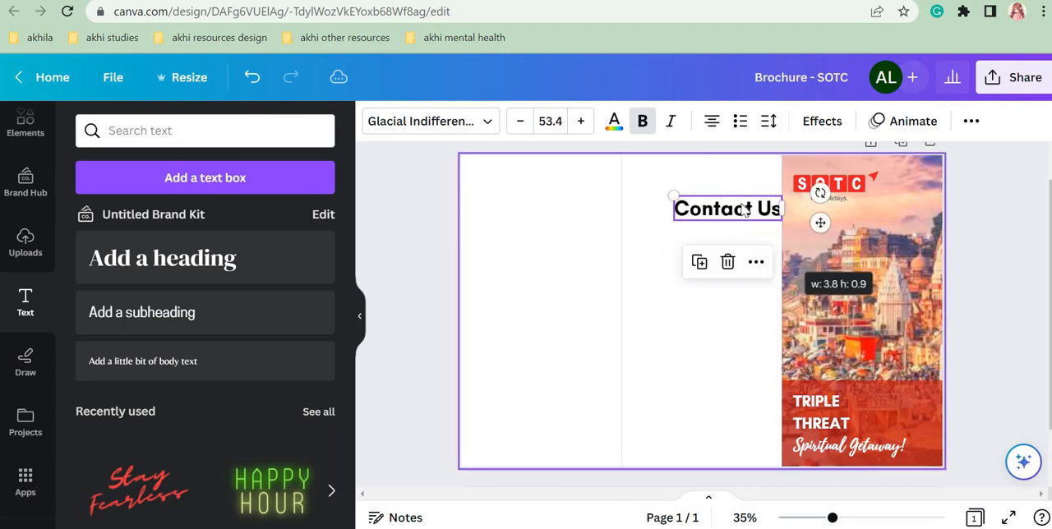
{"action": "left_click_drag", "start_coordinate": [743, 209], "coordinate": [709, 192]}
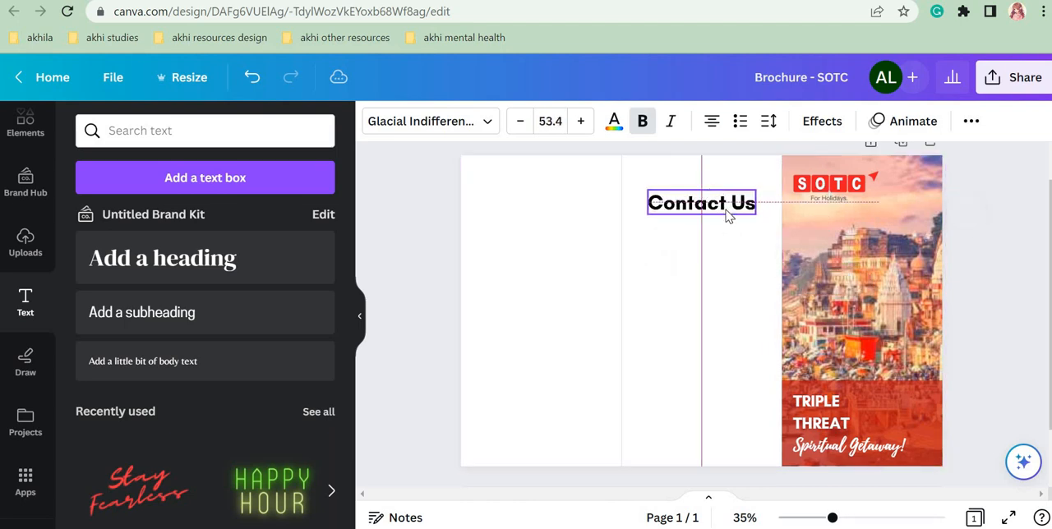
{"action": "left_click", "coordinate": [777, 272]}
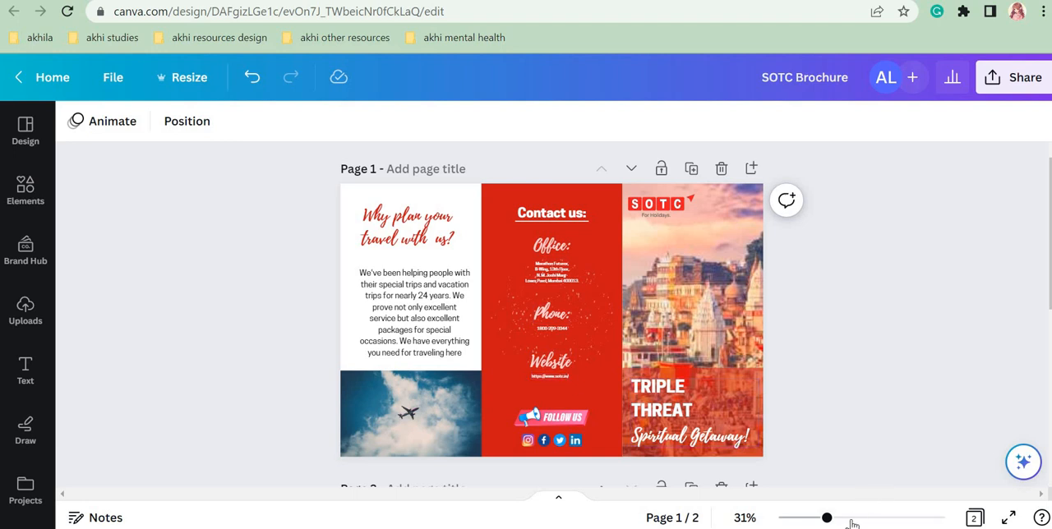
Step: Check the contact panel in the finished SOTC Brochure design, and add a text box at font size 26.2 below "Contact Us" in Brochure - SOTC
{"action": "left_click_drag", "start_coordinate": [852, 518], "coordinate": [857, 518]}
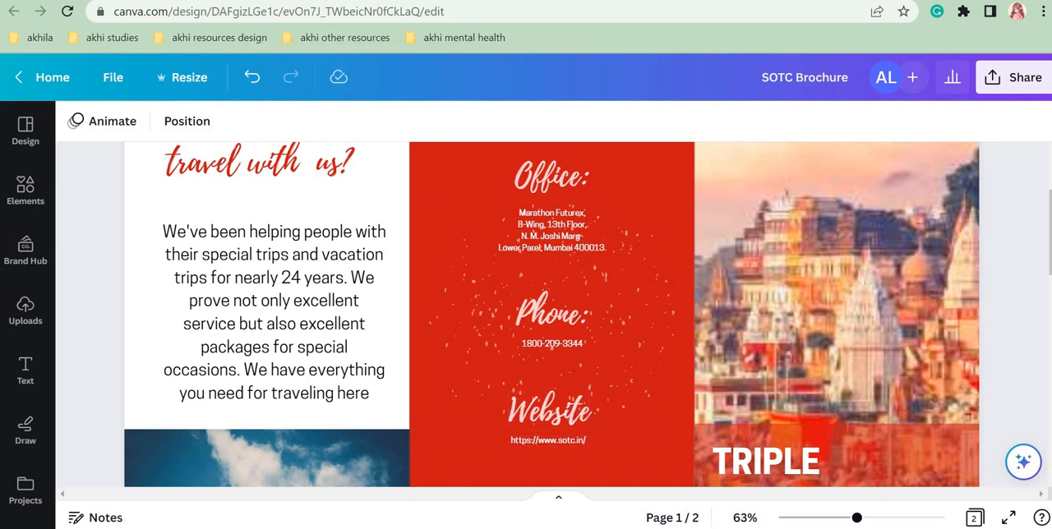
{"action": "left_click_drag", "start_coordinate": [837, 520], "coordinate": [832, 518]}
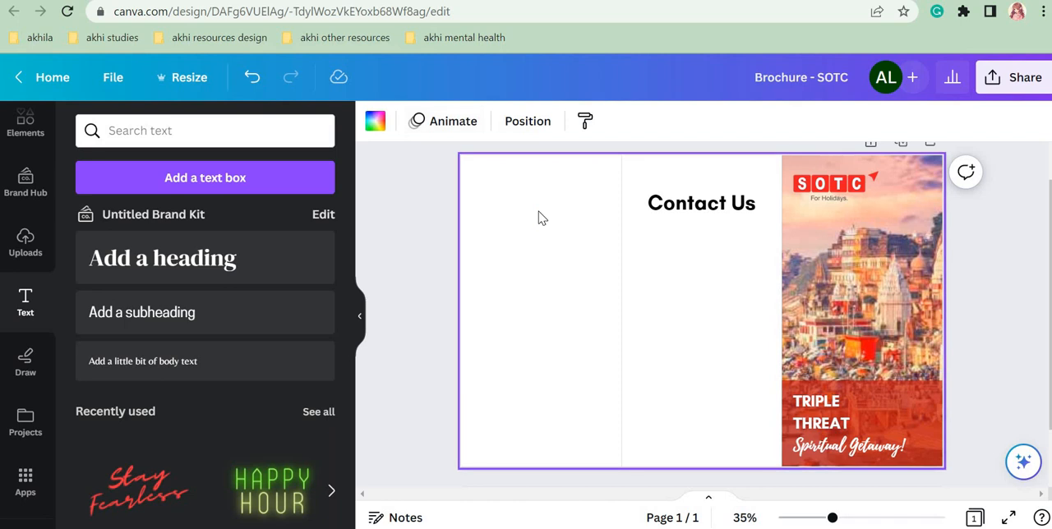
{"action": "left_click", "coordinate": [186, 181]}
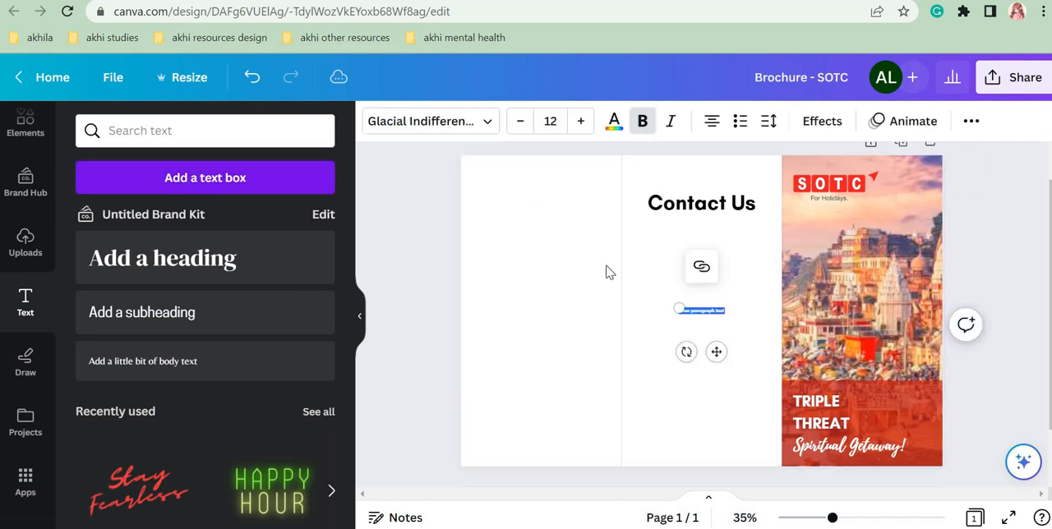
{"action": "left_click_drag", "start_coordinate": [676, 307], "coordinate": [627, 309]}
{"action": "left_click_drag", "start_coordinate": [693, 359], "coordinate": [724, 297]}
{"action": "left_click_drag", "start_coordinate": [707, 260], "coordinate": [707, 260]}
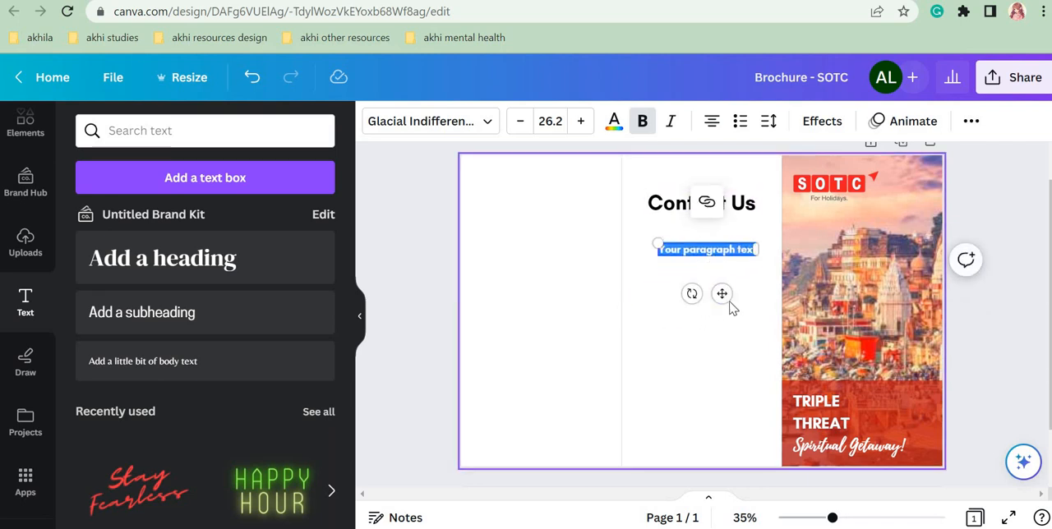
{"action": "left_click_drag", "start_coordinate": [721, 292], "coordinate": [713, 291]}
Step: Replace the placeholder in the text box below "Contact Us" with "Office"
{"action": "type", "text": "C"}
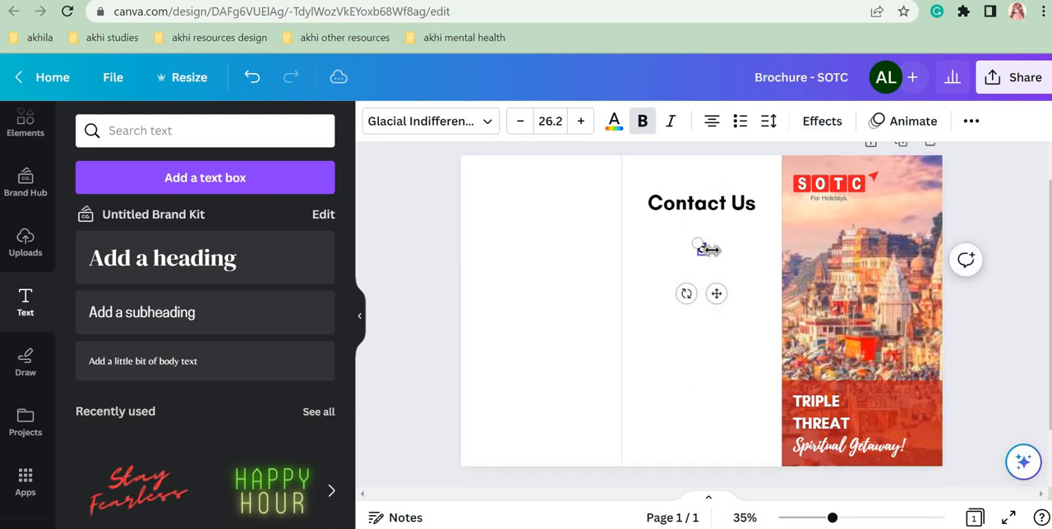
{"action": "type", "text": "ffice"}
{"action": "key", "text": "BackSpace"}
{"action": "key", "text": "BackSpace"}
{"action": "key", "text": "BackSpace"}
{"action": "key", "text": "BackSpace"}
{"action": "type", "text": "fice"}
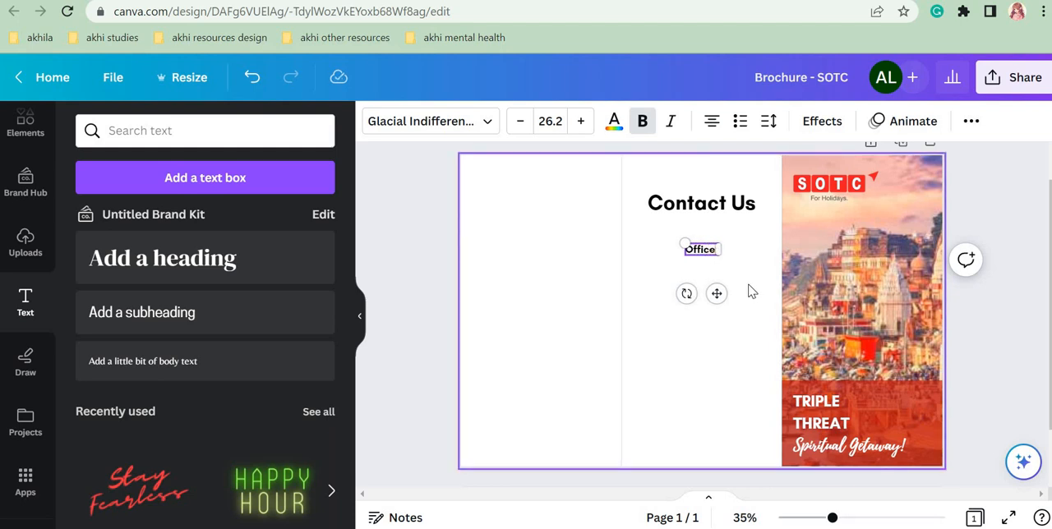
{"action": "left_click", "coordinate": [750, 292]}
Step: Restyle the office label as "Office:" in Playlist Script, enlarged to font size 60.4 and centered under the "Contact Us" heading
{"action": "left_click", "coordinate": [703, 251]}
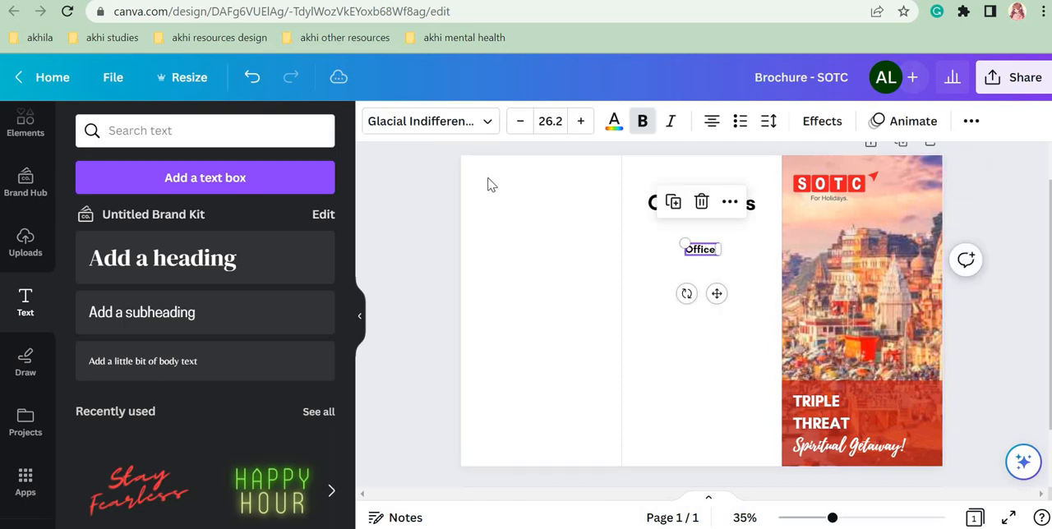
{"action": "left_click", "coordinate": [462, 121]}
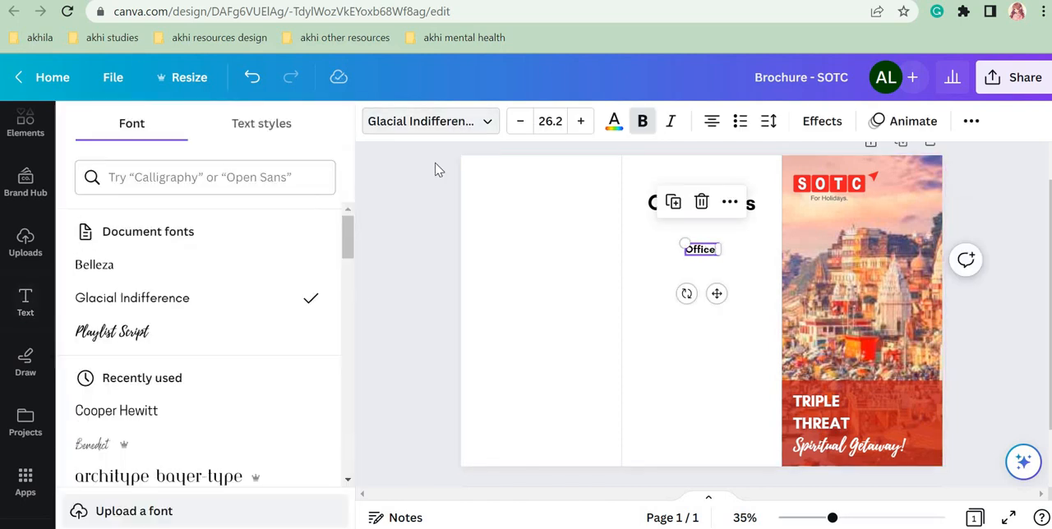
{"action": "left_click", "coordinate": [255, 333]}
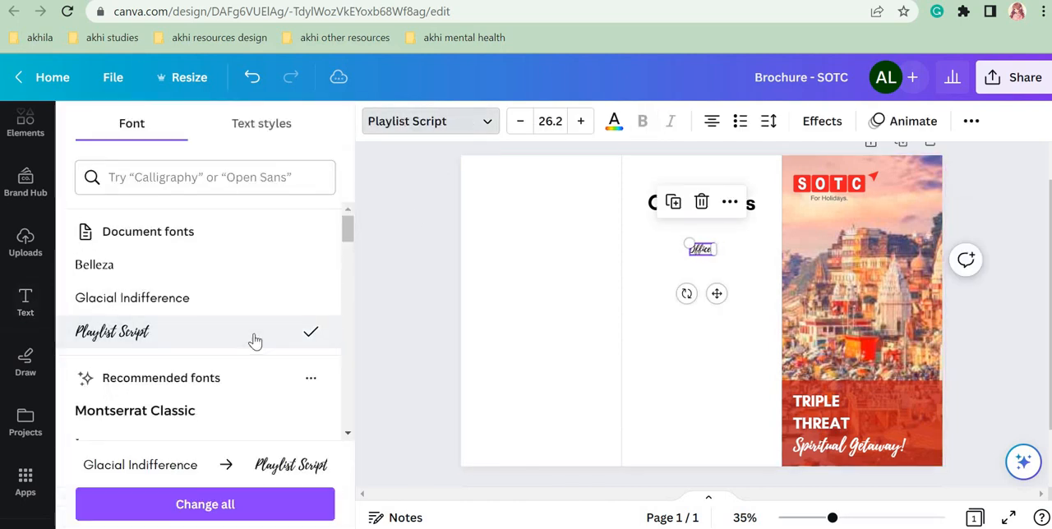
{"action": "mouse_move", "coordinate": [717, 260]}
{"action": "left_mouse_down"}
{"action": "mouse_move", "coordinate": [742, 273]}
{"action": "mouse_move", "coordinate": [730, 270]}
{"action": "left_mouse_up"}
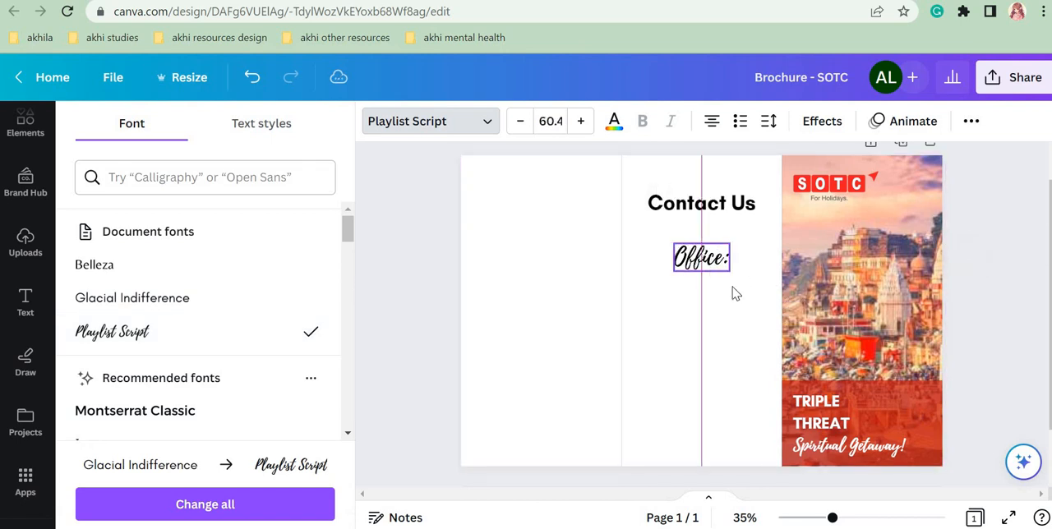
{"action": "left_click", "coordinate": [756, 321]}
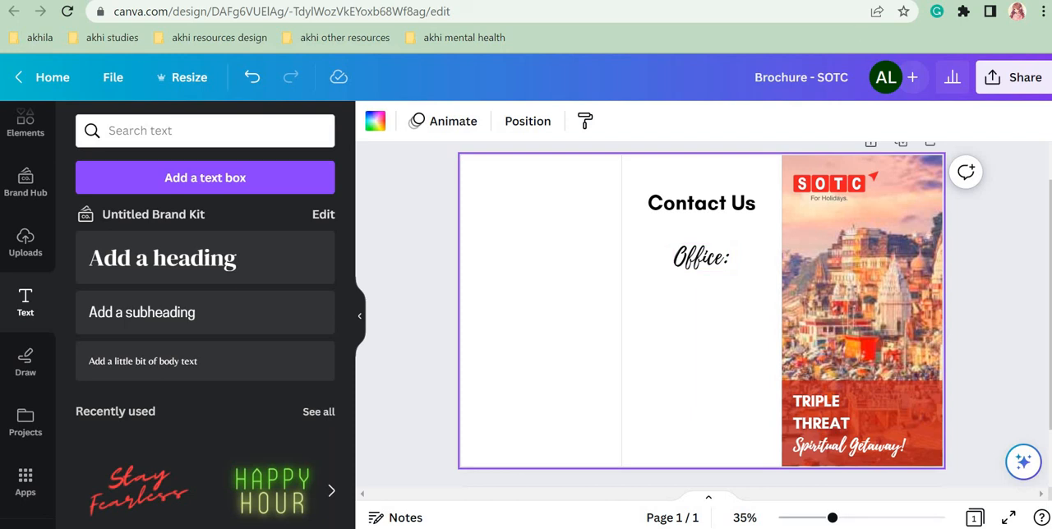
Step: Search Google for "sotc address" in a new browser tab and open SOTC's "We care" reach-us page from the results
{"action": "key", "text": "ctrl+t"}
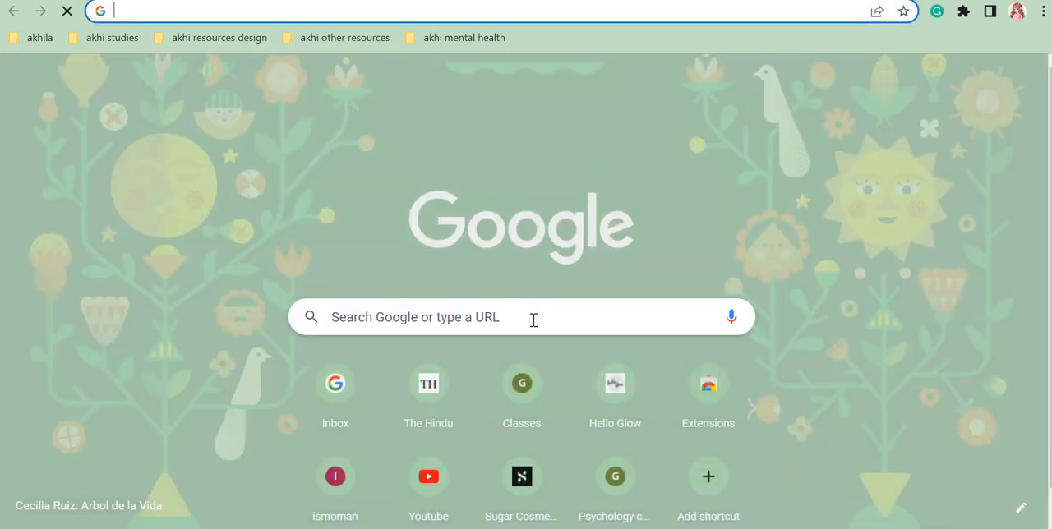
{"action": "left_click", "coordinate": [534, 319]}
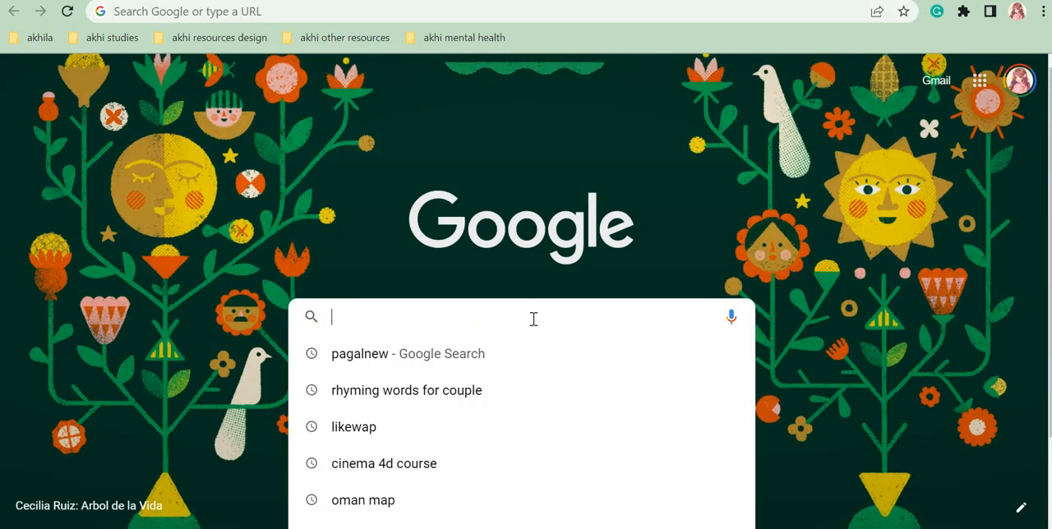
{"action": "type", "text": "sotc a"}
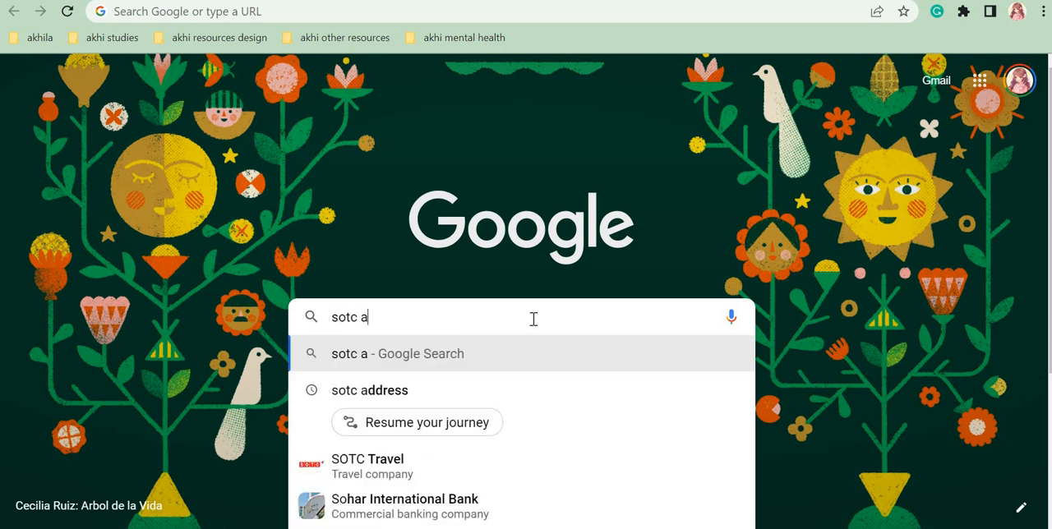
{"action": "left_click", "coordinate": [515, 390]}
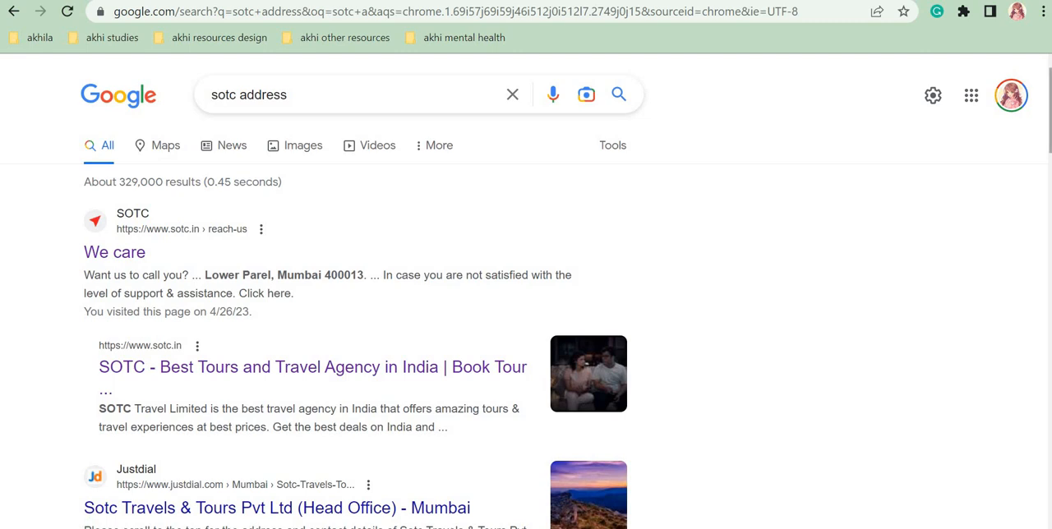
{"action": "scroll", "coordinate": [880, 188], "scroll_direction": "down", "scroll_amount": 1}
{"action": "scroll", "coordinate": [248, 226], "scroll_direction": "down", "scroll_amount": 2}
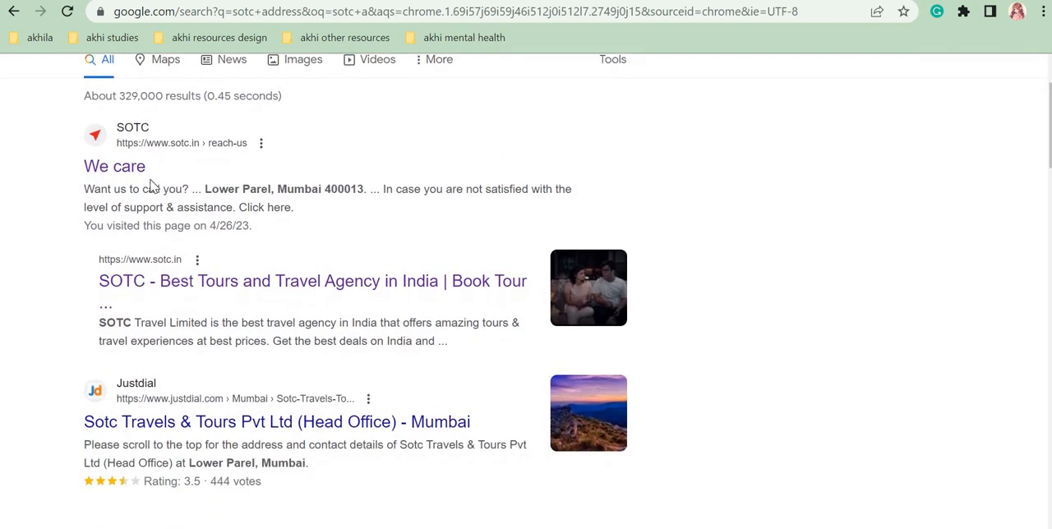
{"action": "right_click", "coordinate": [140, 174]}
{"action": "left_click", "coordinate": [168, 188]}
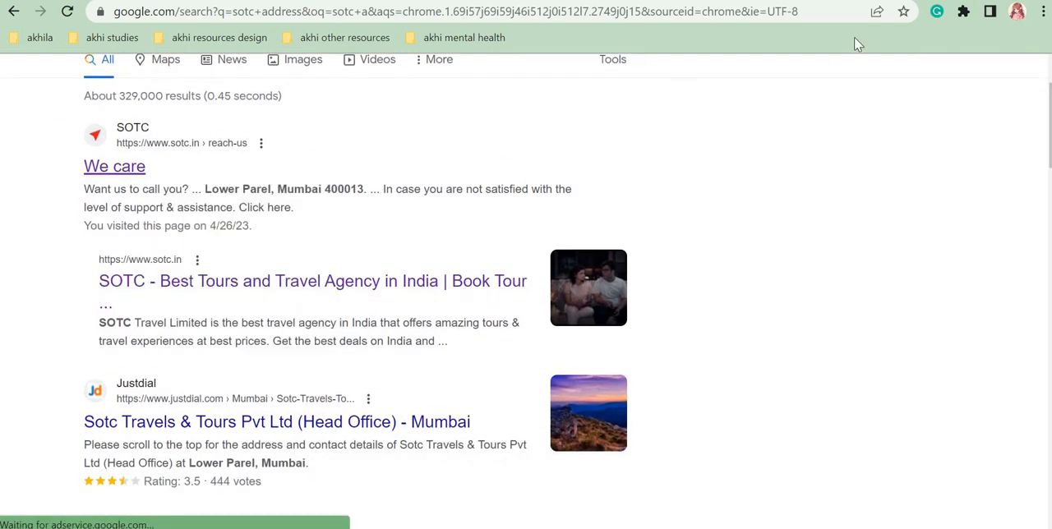
{"action": "left_click", "coordinate": [871, 1]}
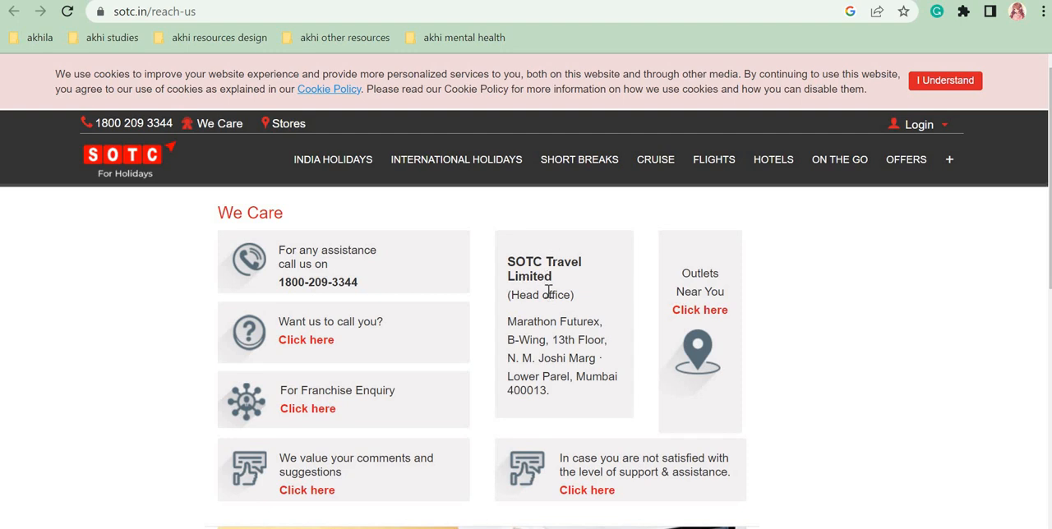
Step: Copy the head office address from SOTC's We Care page and return to the Brochure - SOTC design
{"action": "double_click", "coordinate": [579, 302]}
{"action": "scroll", "coordinate": [658, 385], "scroll_direction": "down", "scroll_amount": 1}
{"action": "left_click_drag", "start_coordinate": [508, 268], "coordinate": [559, 339]}
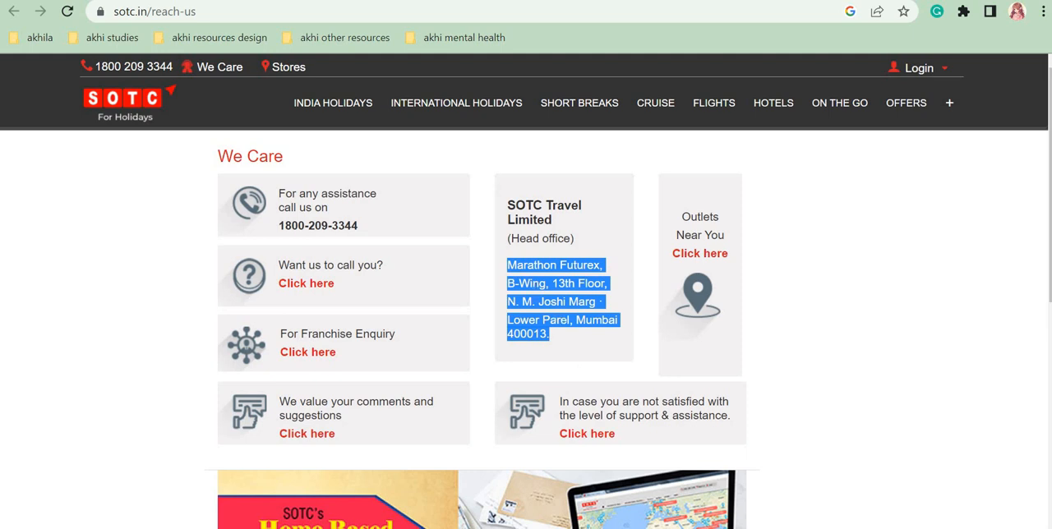
{"action": "left_click", "coordinate": [181, 1]}
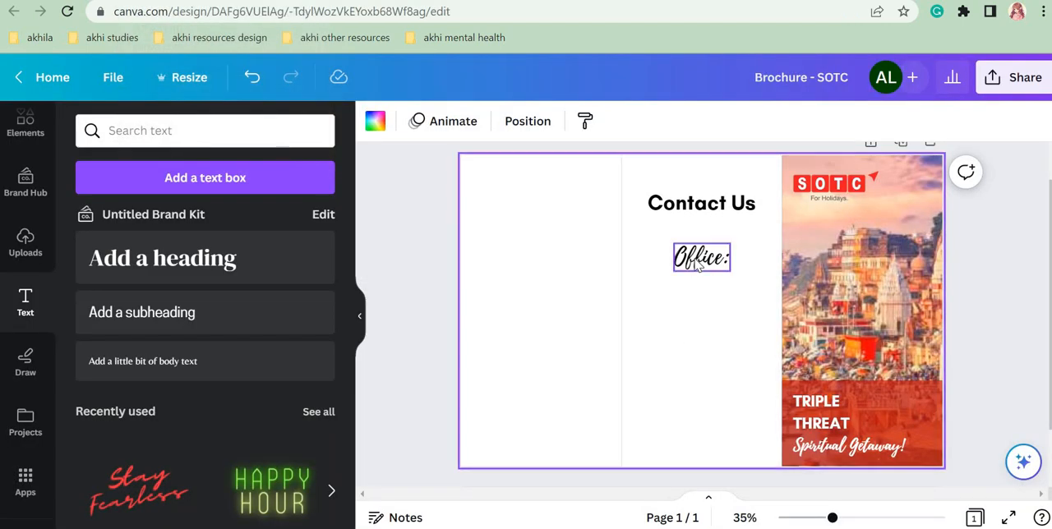
Step: Paste the head office address into a new text box and center it directly below the "Office:" label
{"action": "left_click", "coordinate": [205, 189]}
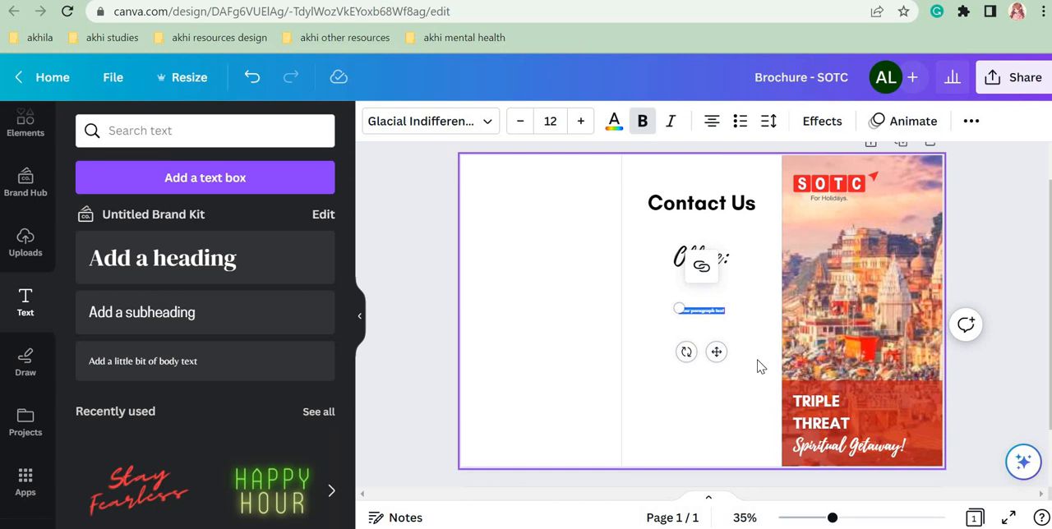
{"action": "type", "text": "Marathon Futurex, B-Wing, 13th Floor, N. M. Joshi Marg Lower Parel, Mumbai 400013"}
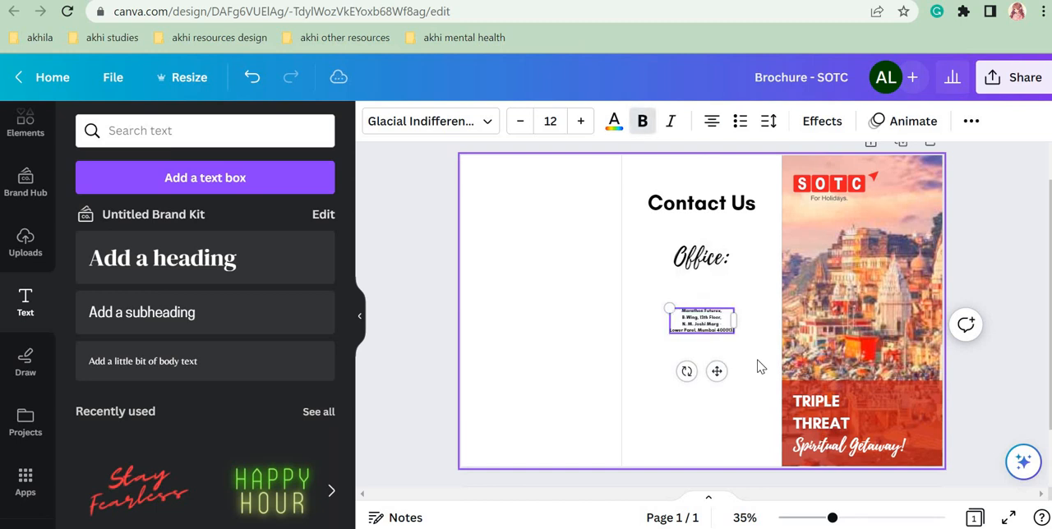
{"action": "left_click", "coordinate": [732, 333]}
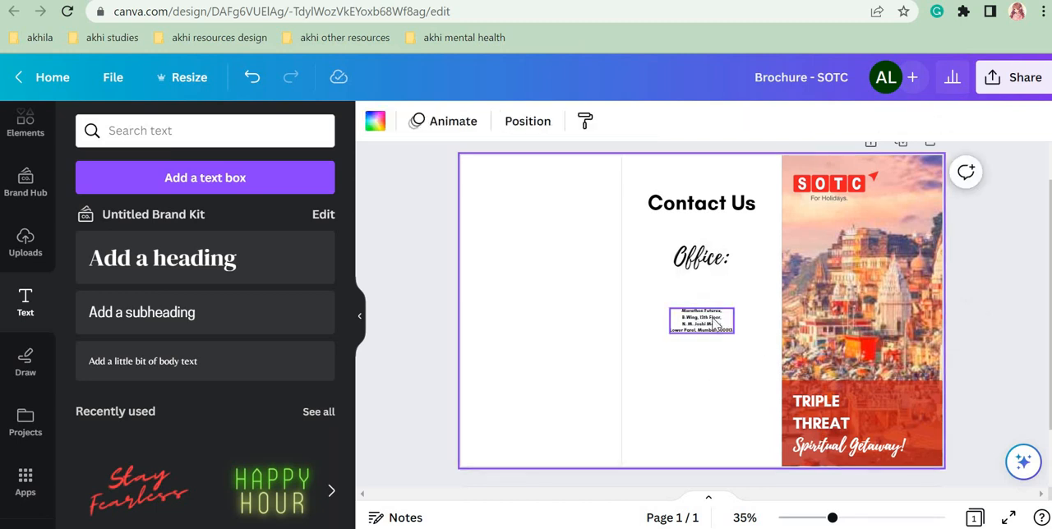
{"action": "left_click_drag", "start_coordinate": [716, 323], "coordinate": [709, 291]}
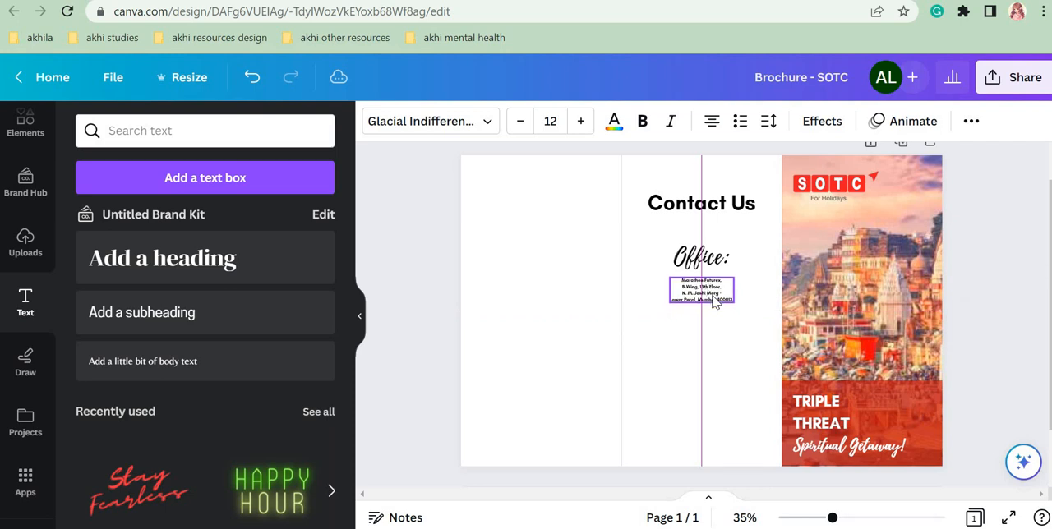
{"action": "left_click", "coordinate": [760, 362]}
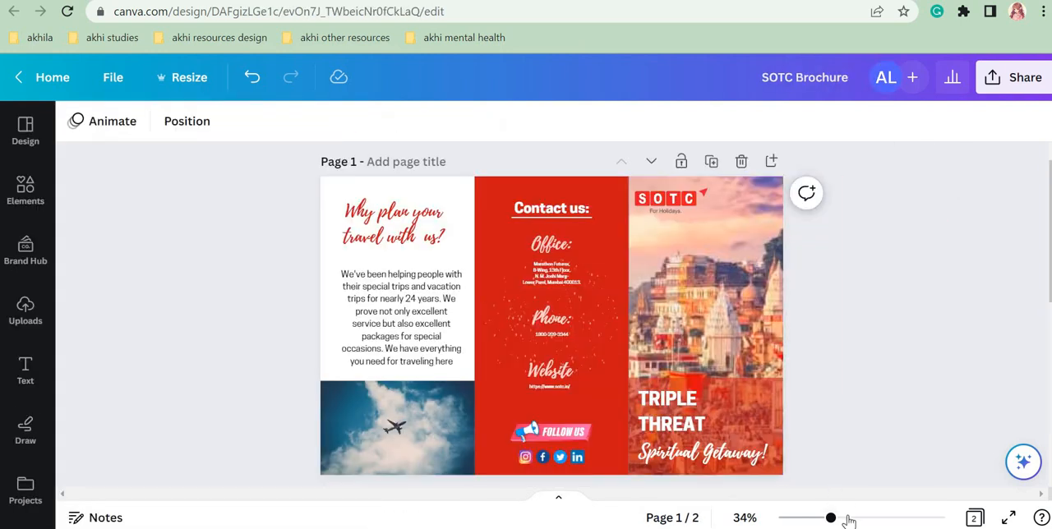
Step: Examine the font and size of the Office, Phone and Website labels and their details in the finished SOTC Brochure example
{"action": "left_click_drag", "start_coordinate": [848, 518], "coordinate": [860, 519]}
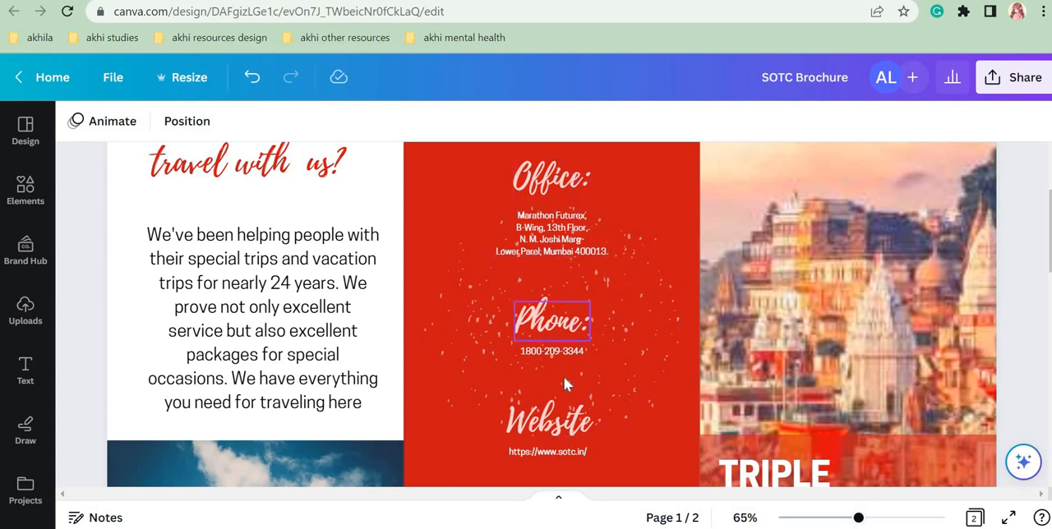
{"action": "left_click", "coordinate": [566, 428]}
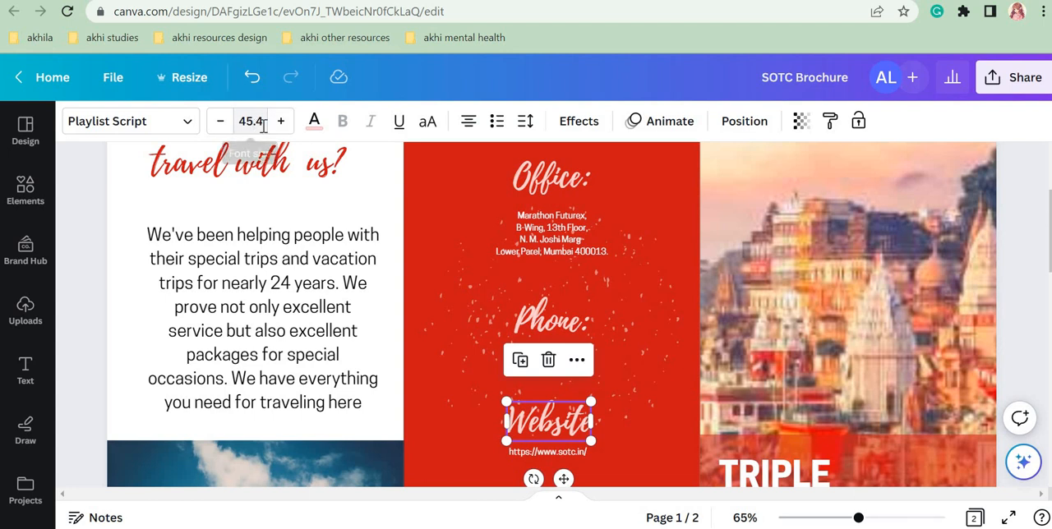
{"action": "left_click", "coordinate": [531, 323]}
{"action": "left_click", "coordinate": [549, 177]}
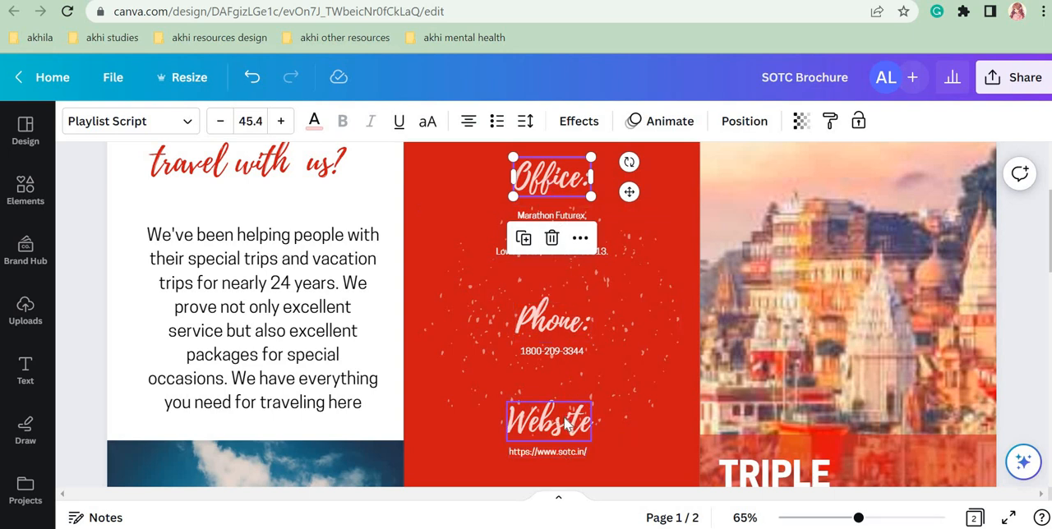
{"action": "left_click", "coordinate": [605, 248]}
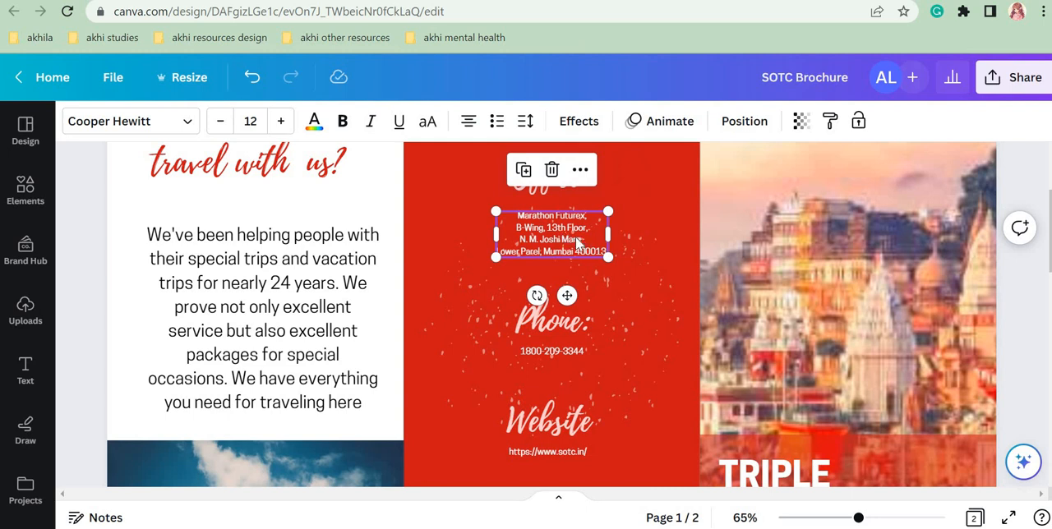
{"action": "left_click", "coordinate": [571, 350]}
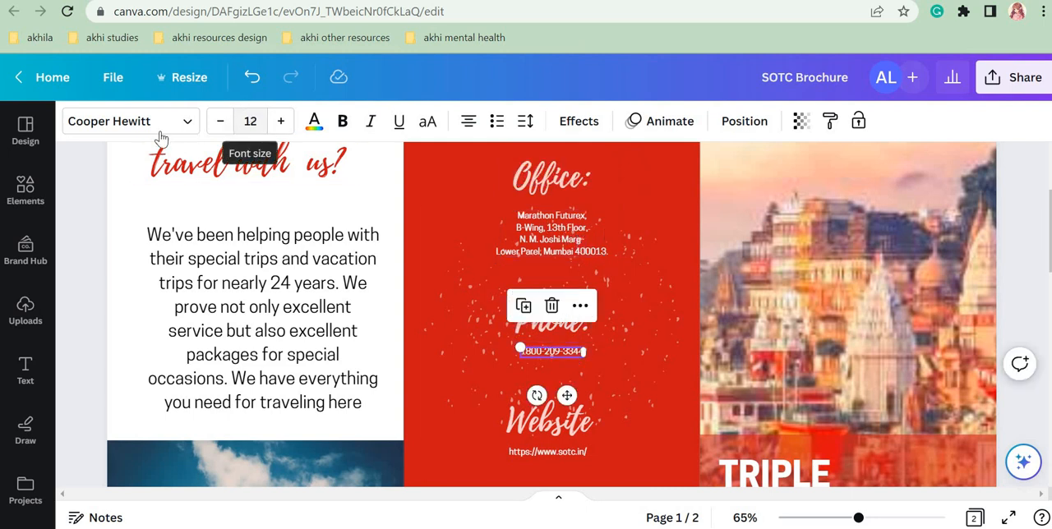
{"action": "left_click", "coordinate": [565, 453]}
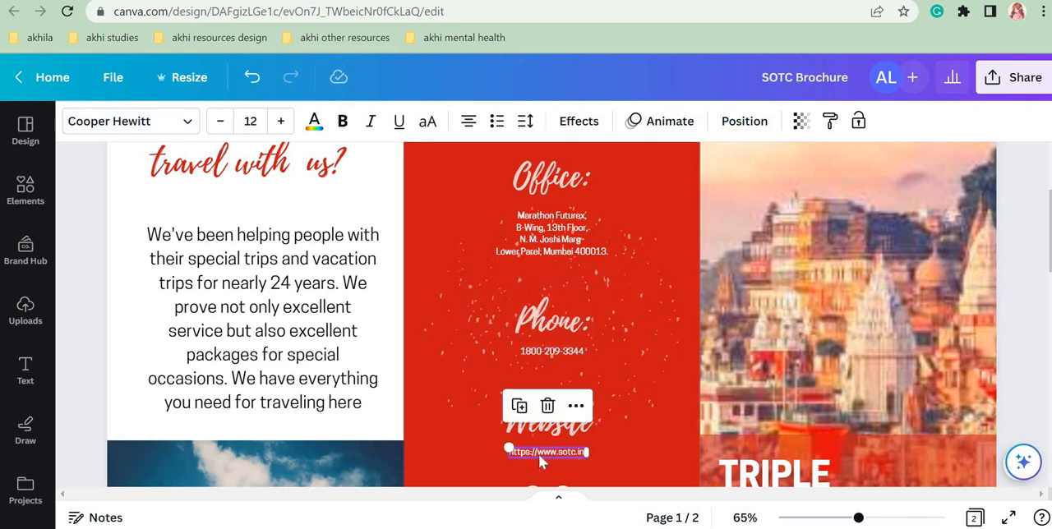
{"action": "left_click", "coordinate": [551, 235]}
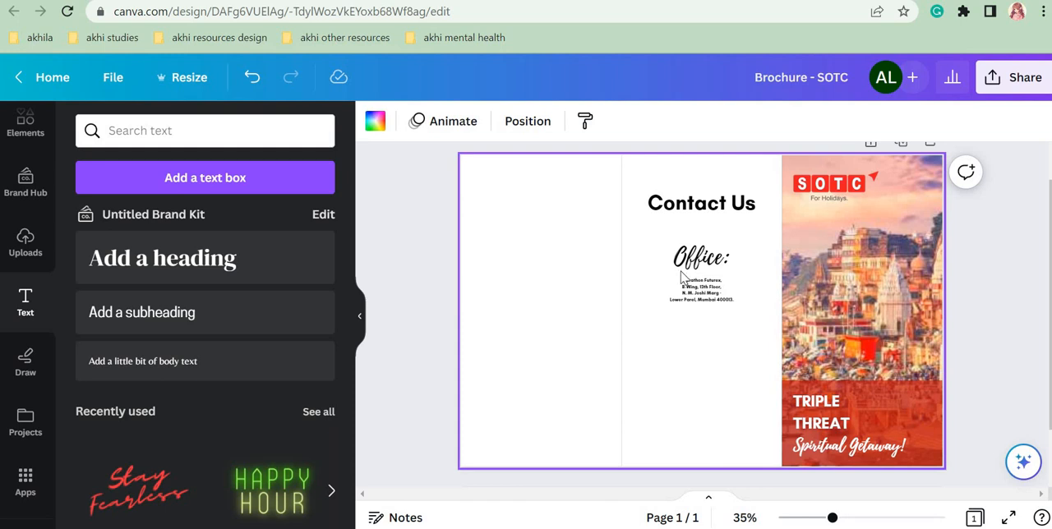
Step: In the Brochure - SOTC design, duplicate the "Office:" label with its address and place the copy directly below the original
{"action": "left_click", "coordinate": [863, 518]}
{"action": "left_click_drag", "start_coordinate": [869, 518], "coordinate": [859, 518]}
{"action": "left_click_drag", "start_coordinate": [596, 215], "coordinate": [770, 330]}
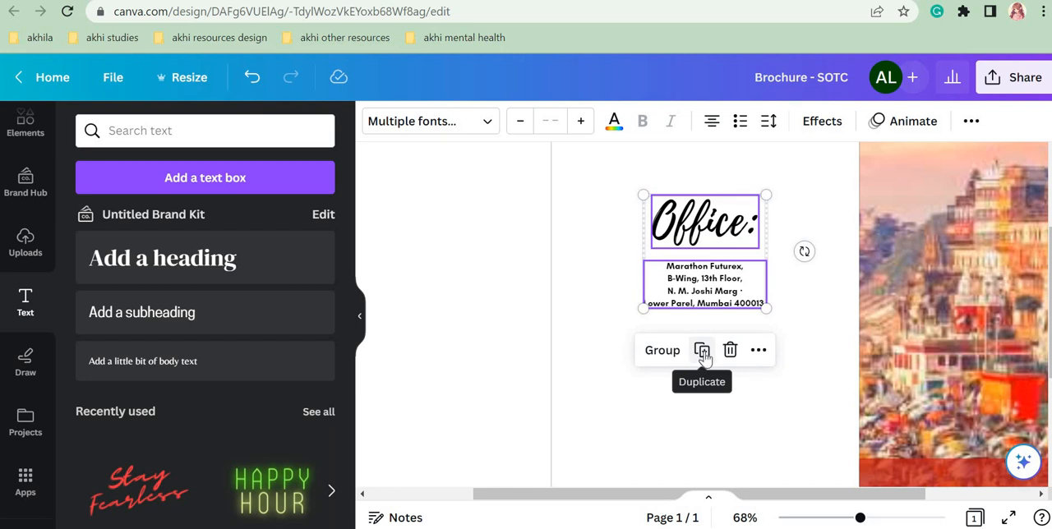
{"action": "left_click", "coordinate": [702, 352]}
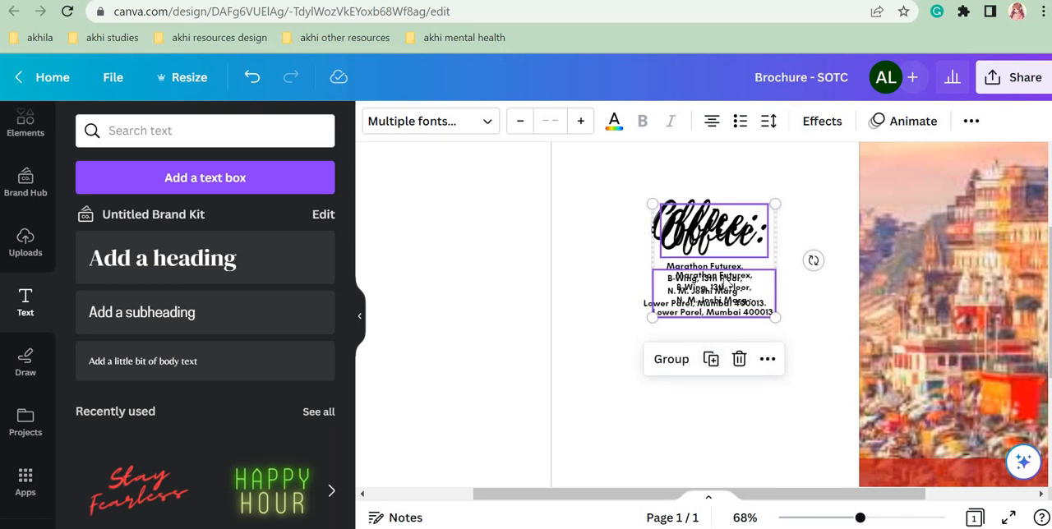
{"action": "left_click_drag", "start_coordinate": [724, 279], "coordinate": [713, 415]}
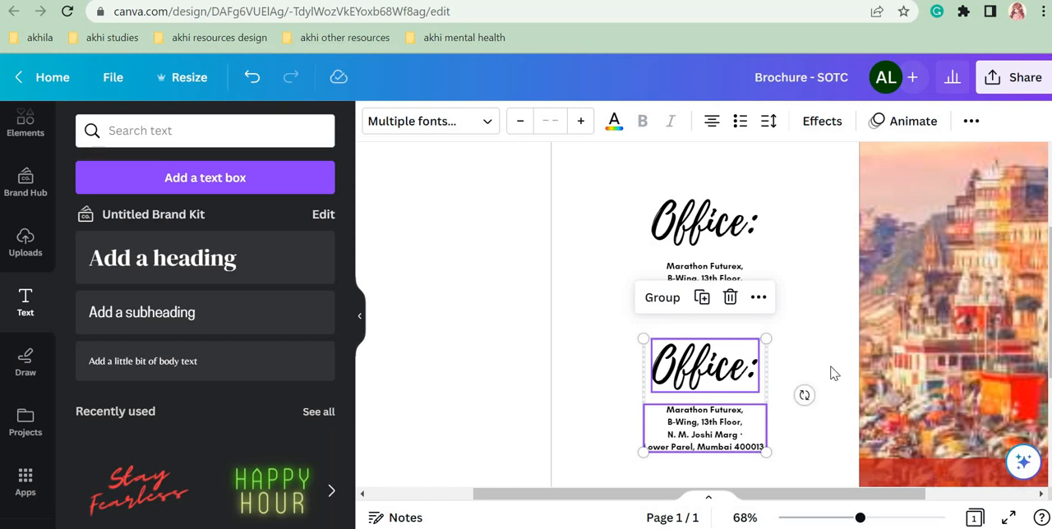
{"action": "left_click", "coordinate": [805, 373]}
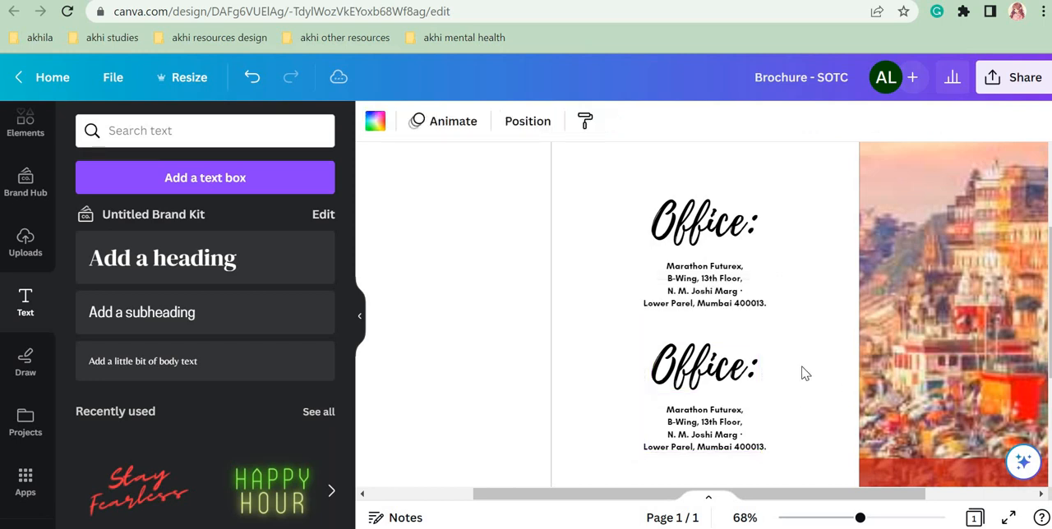
Step: Change the duplicated "Office:" label to "Phone"
{"action": "left_click", "coordinate": [755, 373]}
{"action": "left_click", "coordinate": [754, 370]}
{"action": "left_click", "coordinate": [751, 370]}
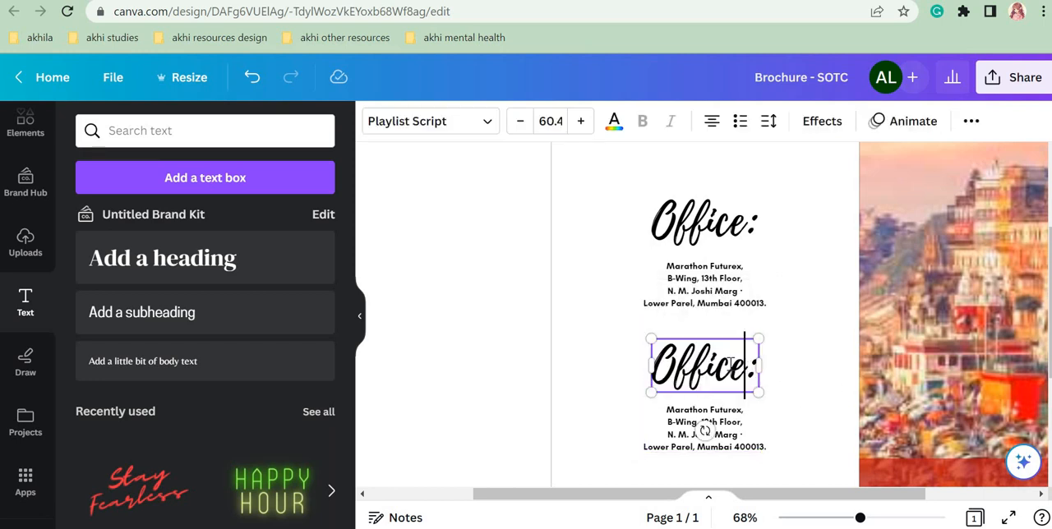
{"action": "key", "text": "ctrl+a"}
{"action": "type", "text": "Phone"}
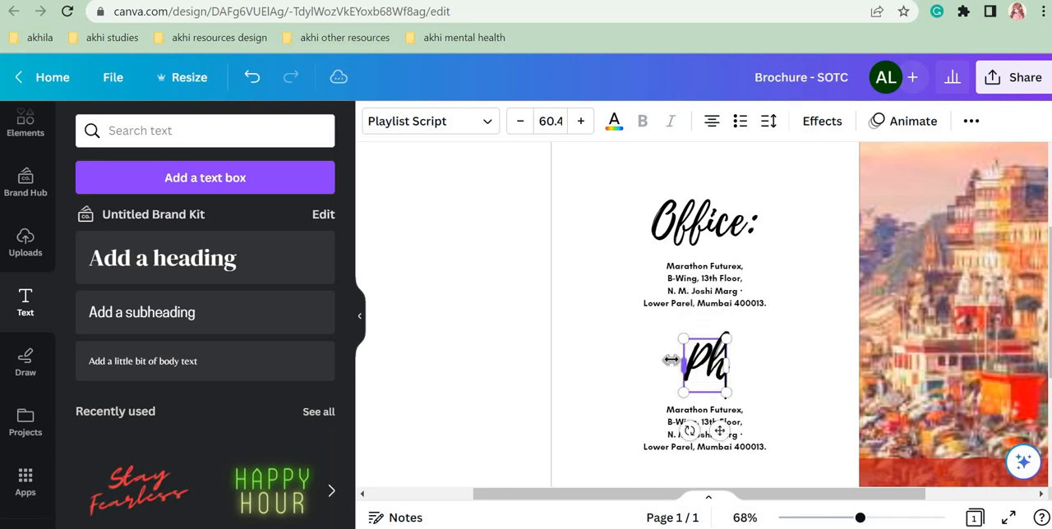
Step: Replace the duplicated address below "Phone" with the assistance phone number copied from SOTC's We Care page
{"action": "left_click", "coordinate": [705, 430]}
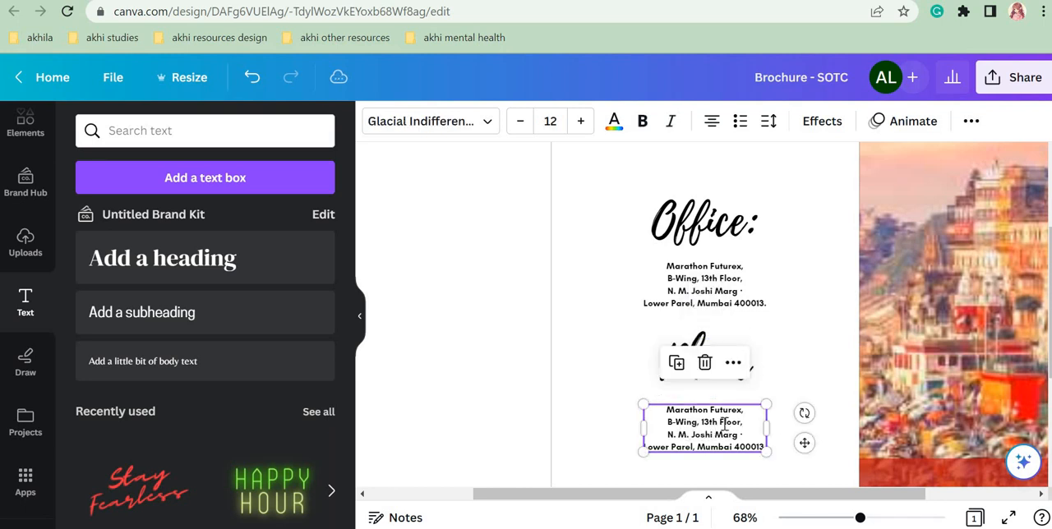
{"action": "left_click", "coordinate": [705, 431]}
{"action": "key", "text": "ctrl+Tab"}
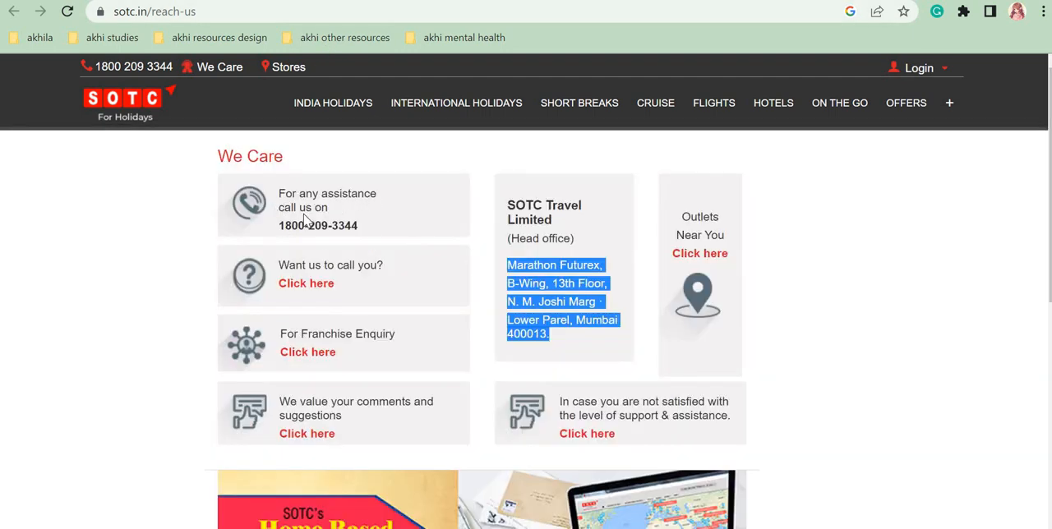
{"action": "left_click_drag", "start_coordinate": [281, 224], "coordinate": [395, 233]}
{"action": "key", "text": "ctrl+c"}
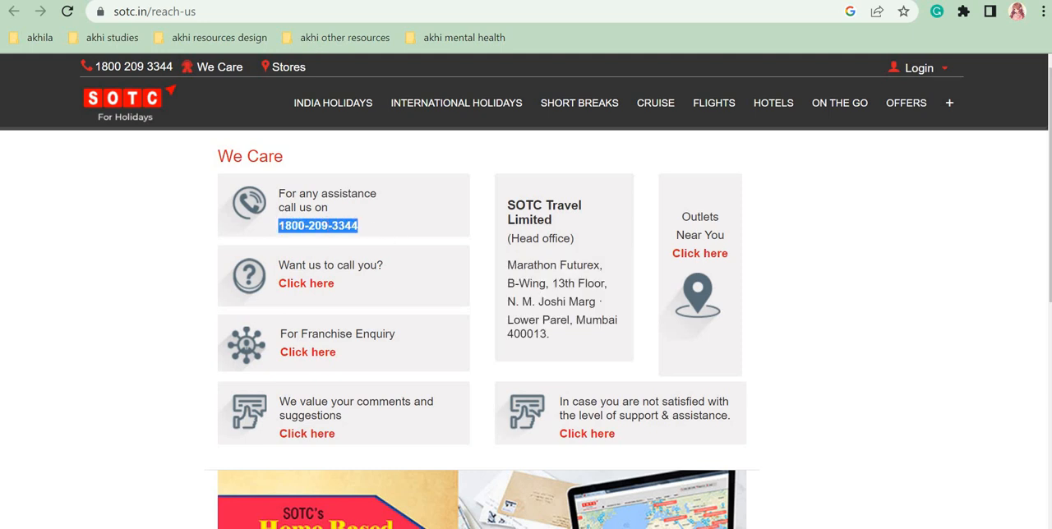
{"action": "key", "text": "ctrl+Tab"}
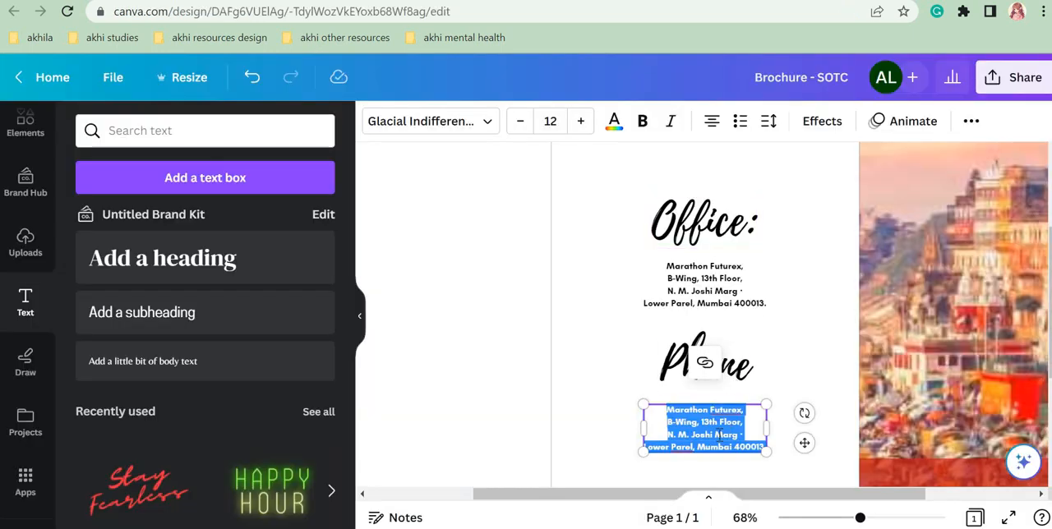
{"action": "key", "text": "ctrl+v"}
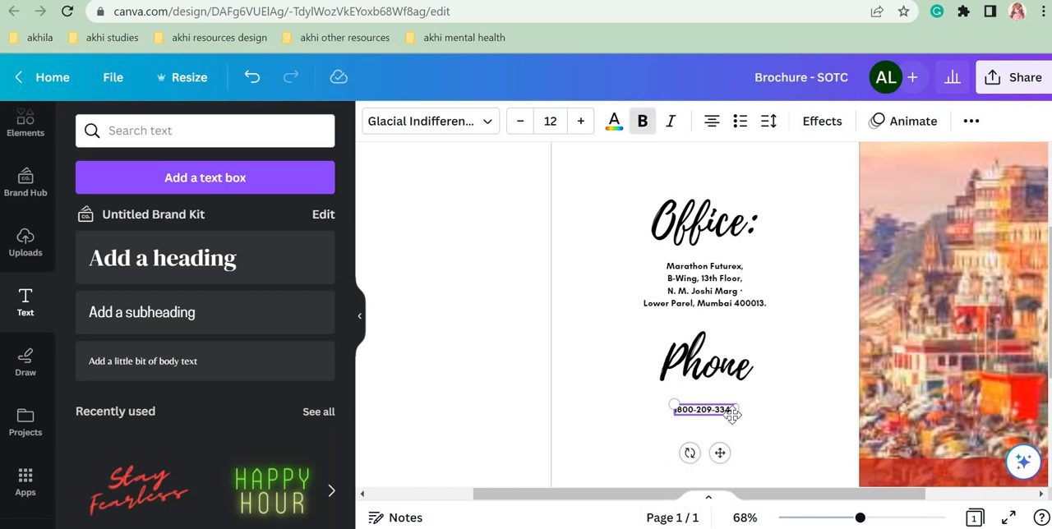
{"action": "left_click", "coordinate": [793, 427]}
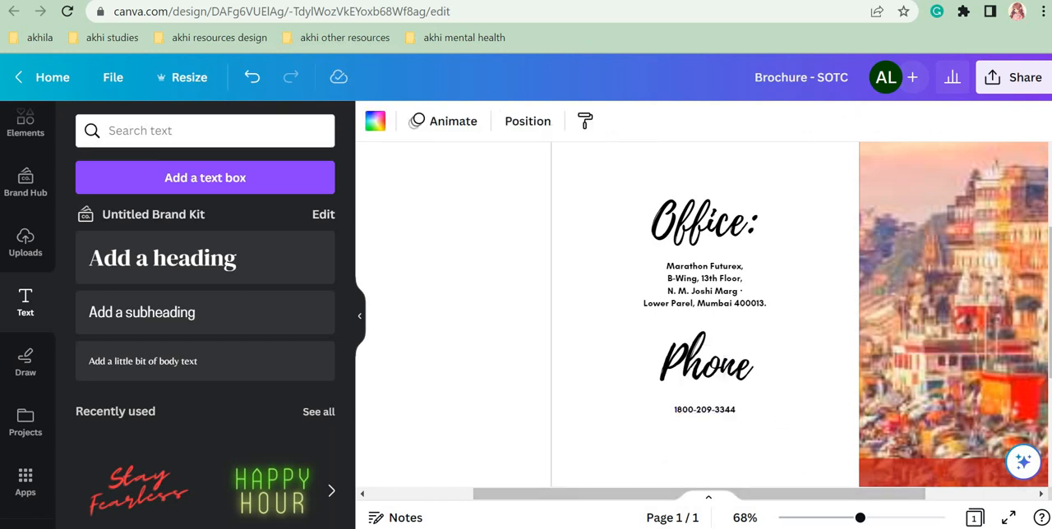
Step: Check the finished example, and duplicate the "Phone" label with its number directly below the original in the Brochure - SOTC design
{"action": "left_click", "coordinate": [66, 0]}
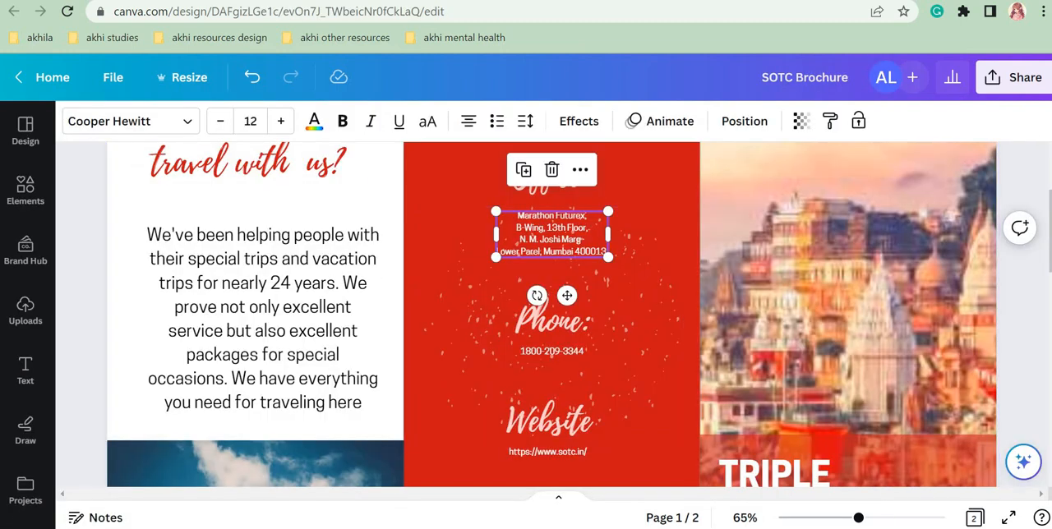
{"action": "left_click", "coordinate": [181, 1]}
{"action": "left_click_drag", "start_coordinate": [625, 355], "coordinate": [722, 520]}
{"action": "left_click", "coordinate": [702, 297]}
{"action": "scroll", "coordinate": [787, 344], "scroll_direction": "down", "scroll_amount": 5}
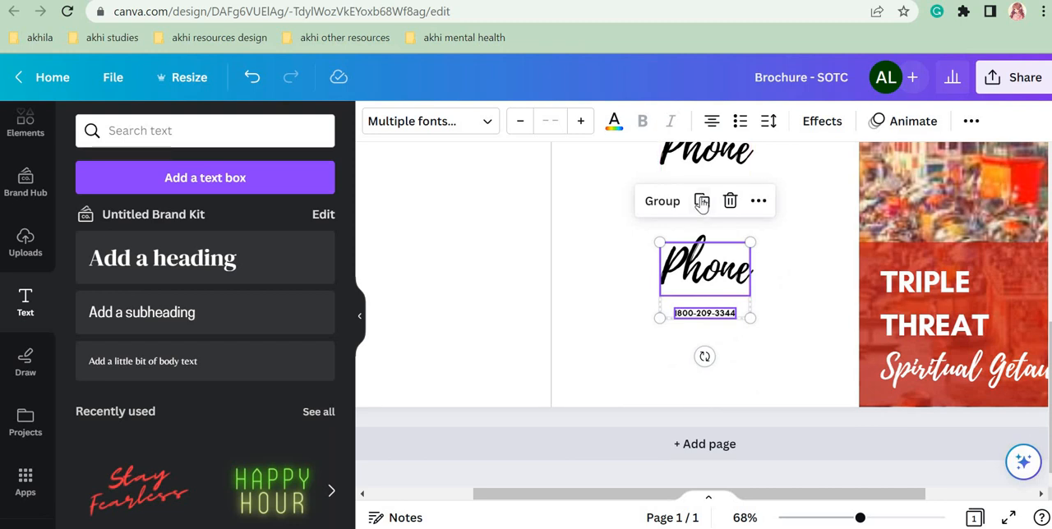
{"action": "left_click", "coordinate": [785, 266]}
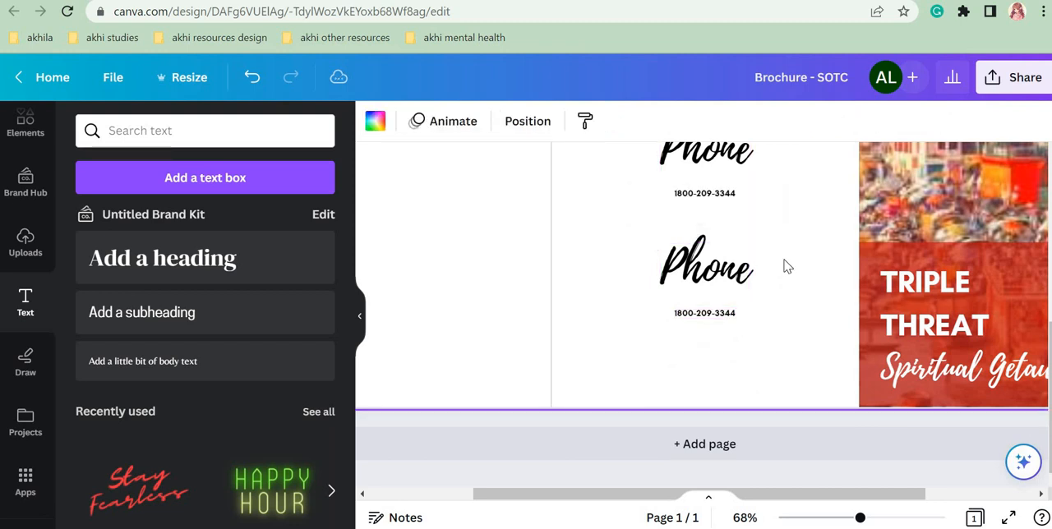
Step: Change the duplicated label to "Website:" and add a colon to the original label so it reads "Phone:"
{"action": "double_click", "coordinate": [711, 288]}
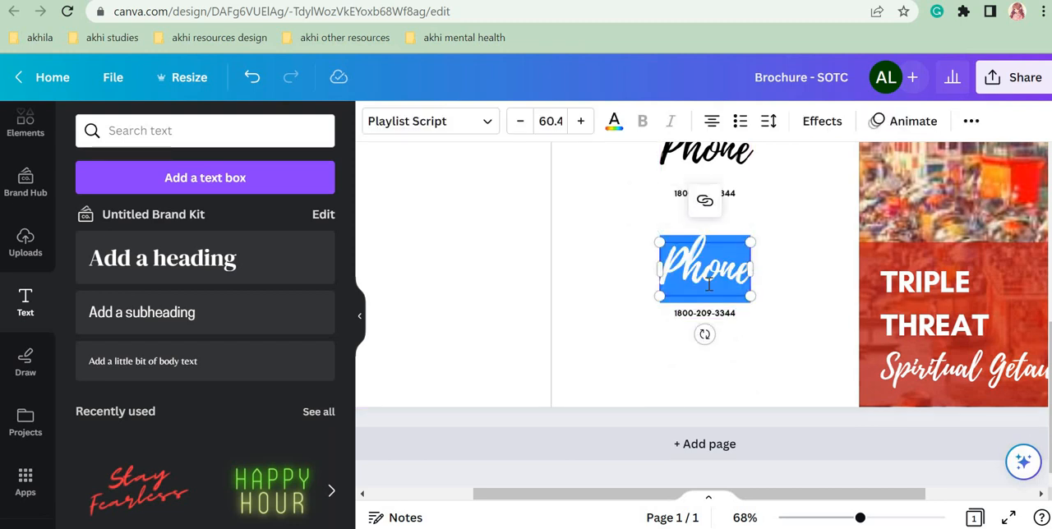
{"action": "type", "text": "Website"}
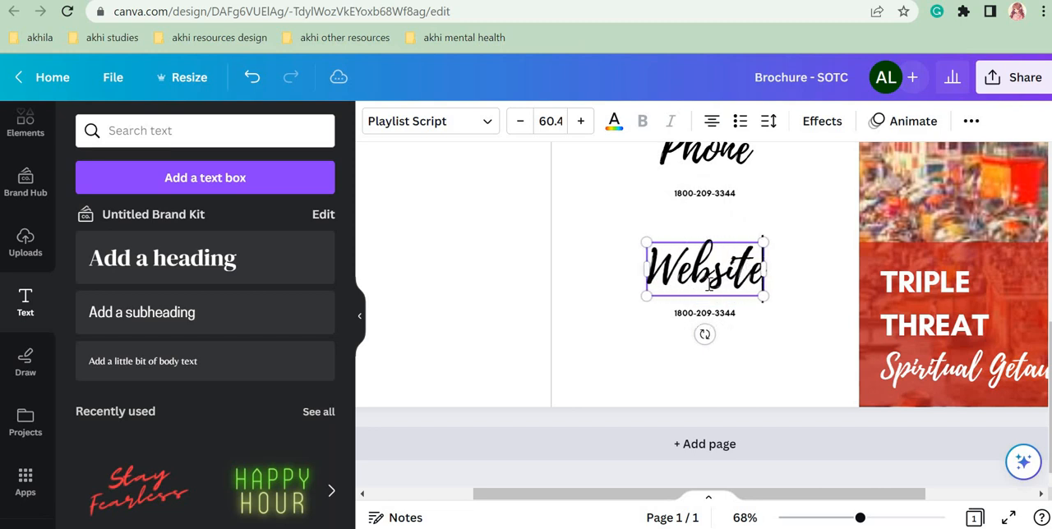
{"action": "type", "text": ":"}
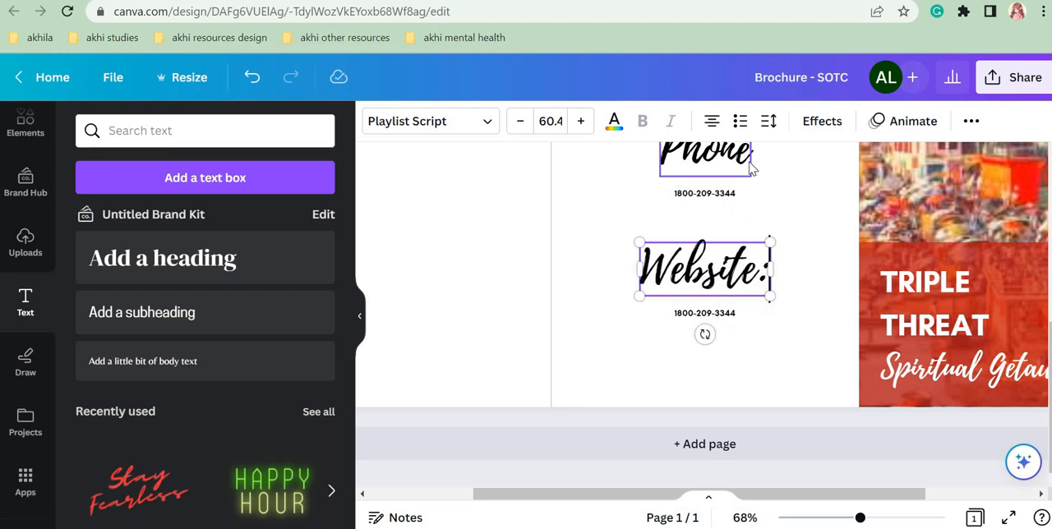
{"action": "left_click", "coordinate": [747, 169]}
{"action": "scroll", "coordinate": [749, 161], "scroll_direction": "up", "scroll_amount": 1}
{"action": "left_click", "coordinate": [749, 163]}
{"action": "type", "text": ":"}
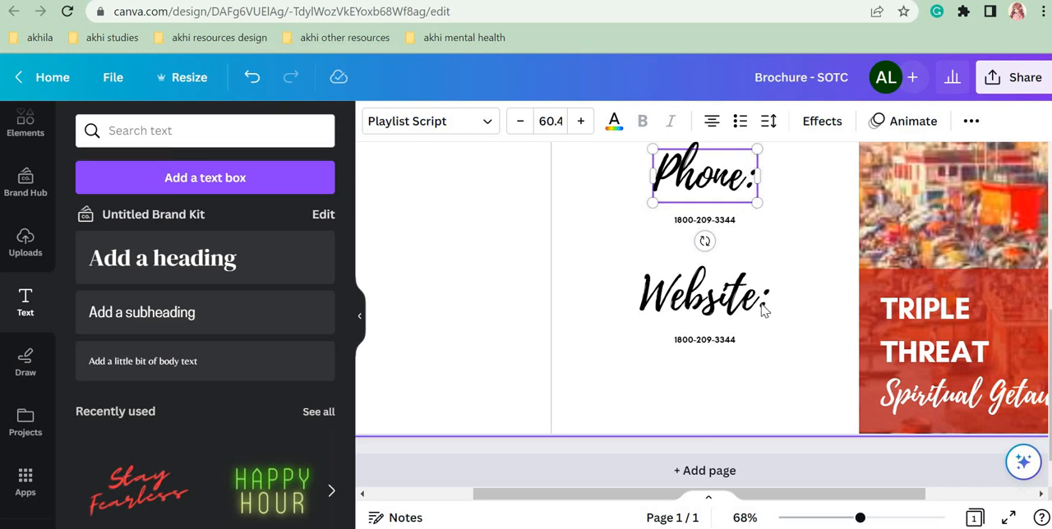
Step: Open SOTC's home page from the We Care page, copy its web address, and dismiss the notification request
{"action": "key", "text": "ctrl+Tab"}
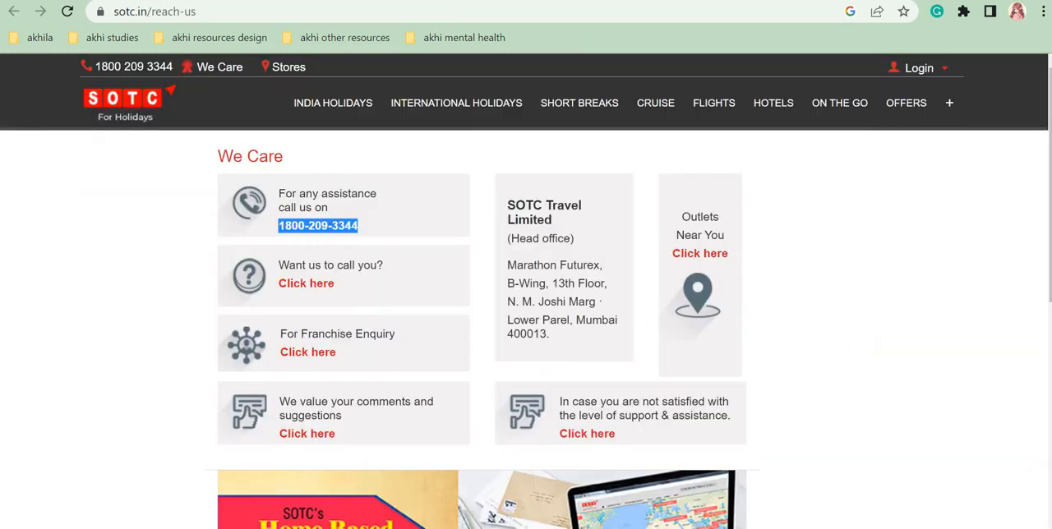
{"action": "left_click", "coordinate": [122, 110]}
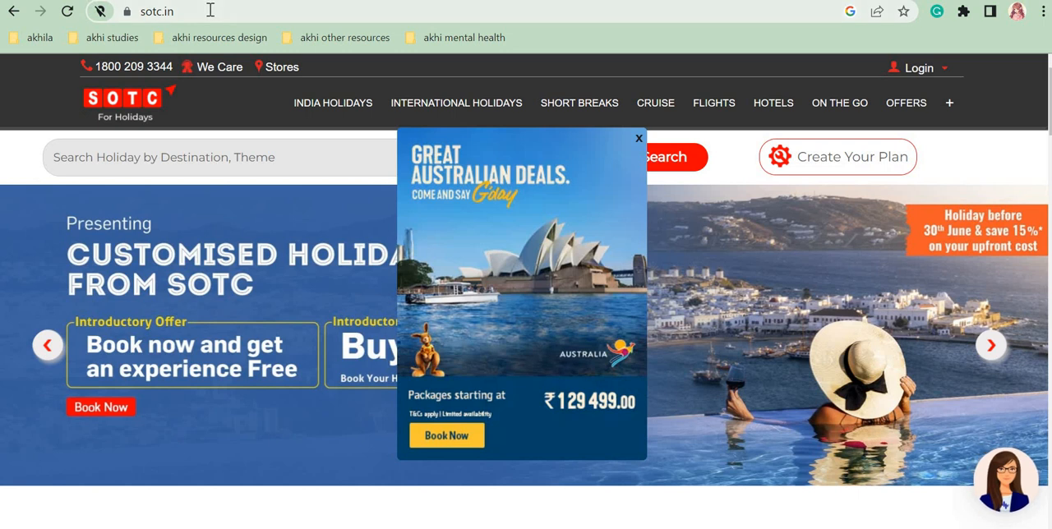
{"action": "left_click", "coordinate": [210, 10]}
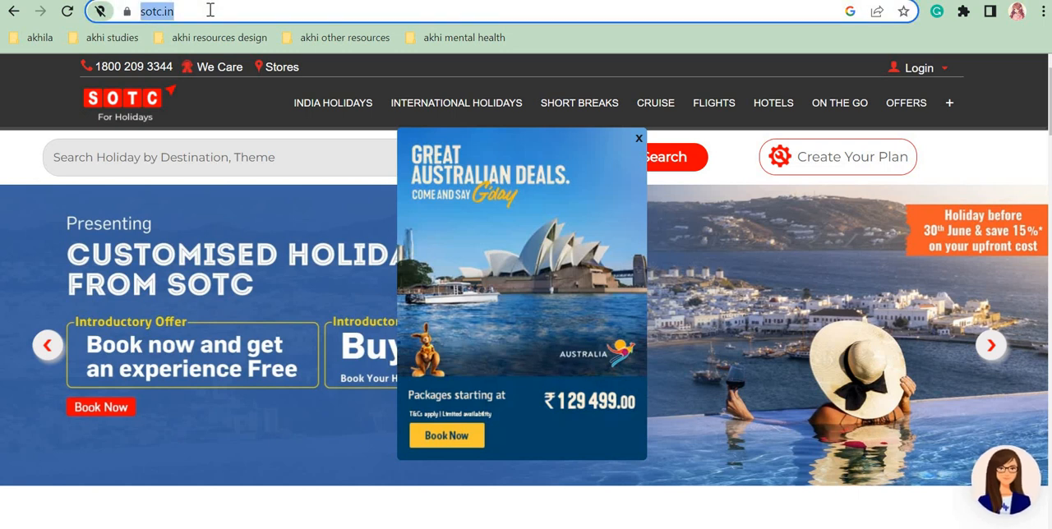
{"action": "left_click", "coordinate": [221, 18]}
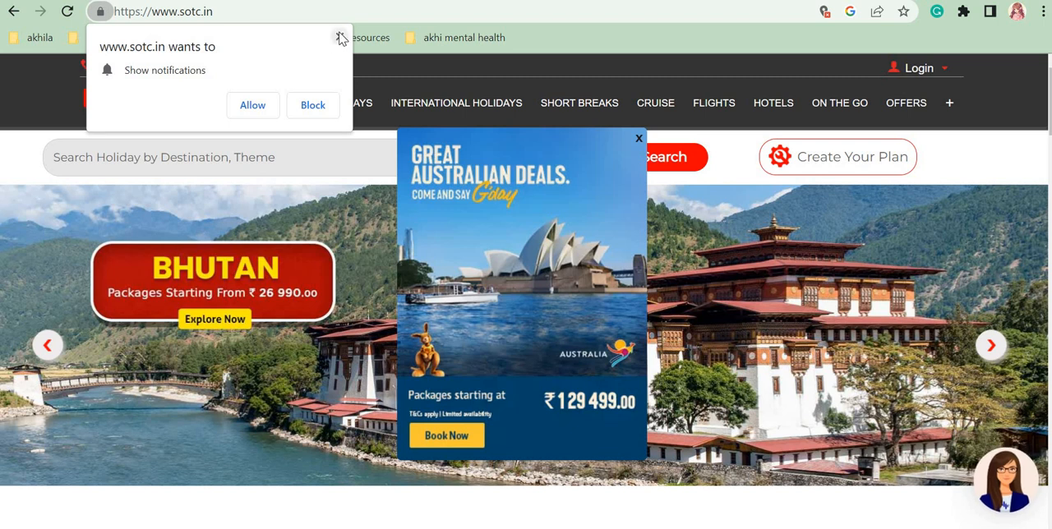
{"action": "left_click", "coordinate": [339, 37]}
{"action": "left_click", "coordinate": [321, 14]}
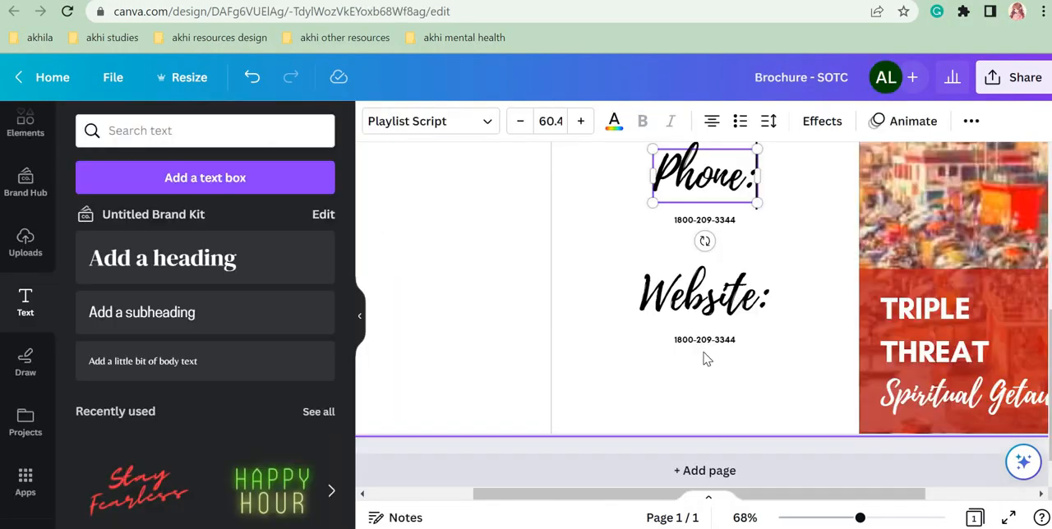
{"action": "left_click", "coordinate": [707, 340]}
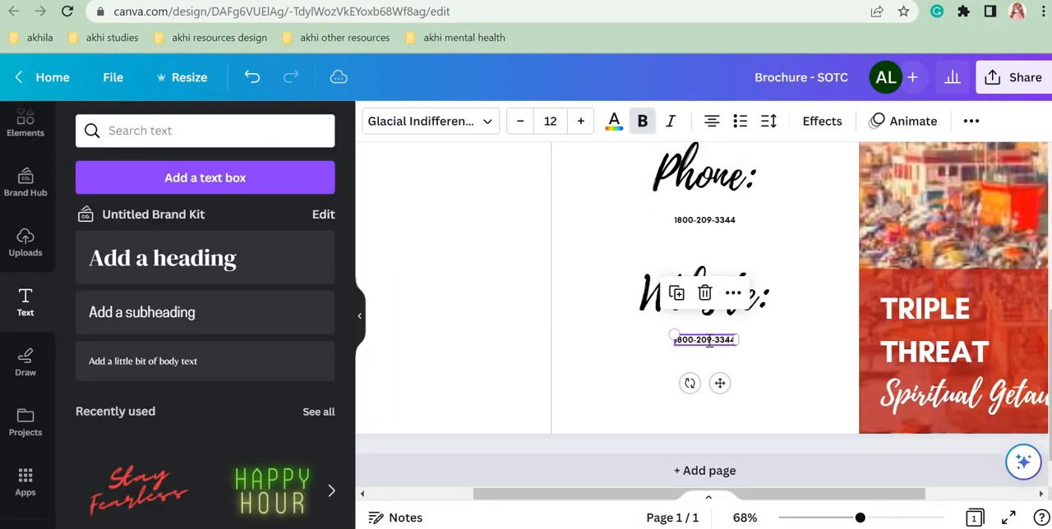
{"action": "double_click", "coordinate": [709, 340]}
{"action": "type", "text": "https://www.sotc.in/"}
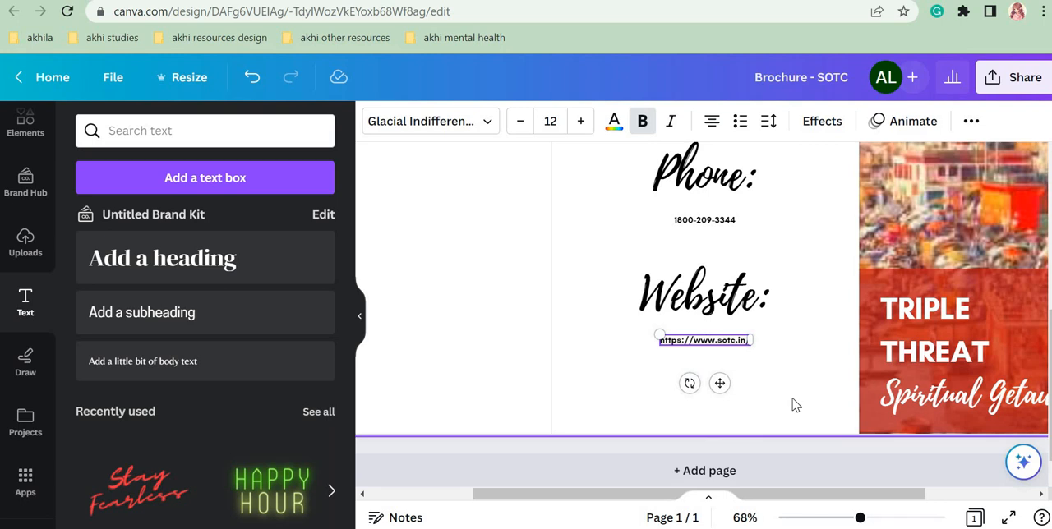
{"action": "left_click", "coordinate": [796, 404]}
Step: Move the "Office:" label and its address together slightly upward, widening the gap above "Phone:"
{"action": "left_click_drag", "start_coordinate": [860, 520], "coordinate": [826, 521]}
{"action": "scroll", "coordinate": [1048, 263], "scroll_direction": "up", "scroll_amount": 1}
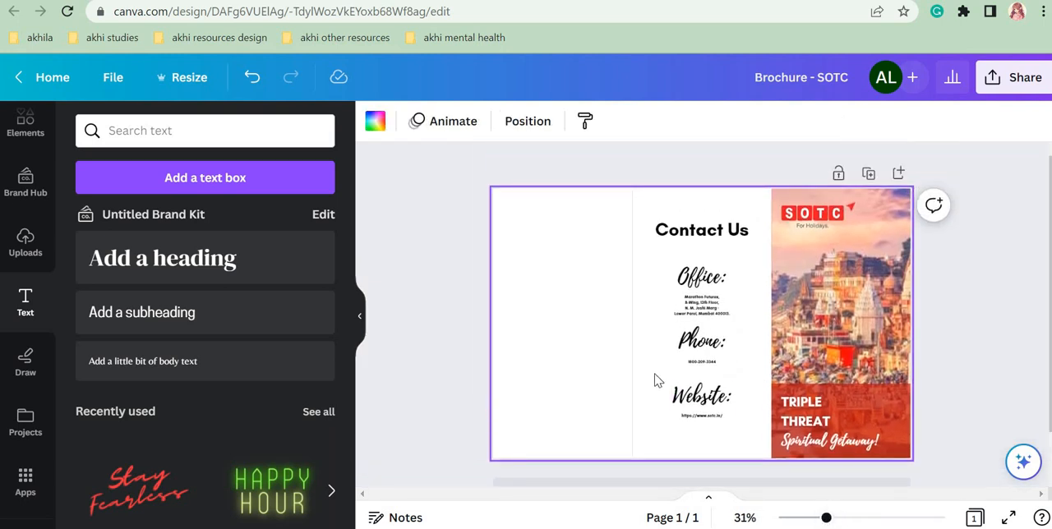
{"action": "left_click_drag", "start_coordinate": [658, 269], "coordinate": [721, 315]}
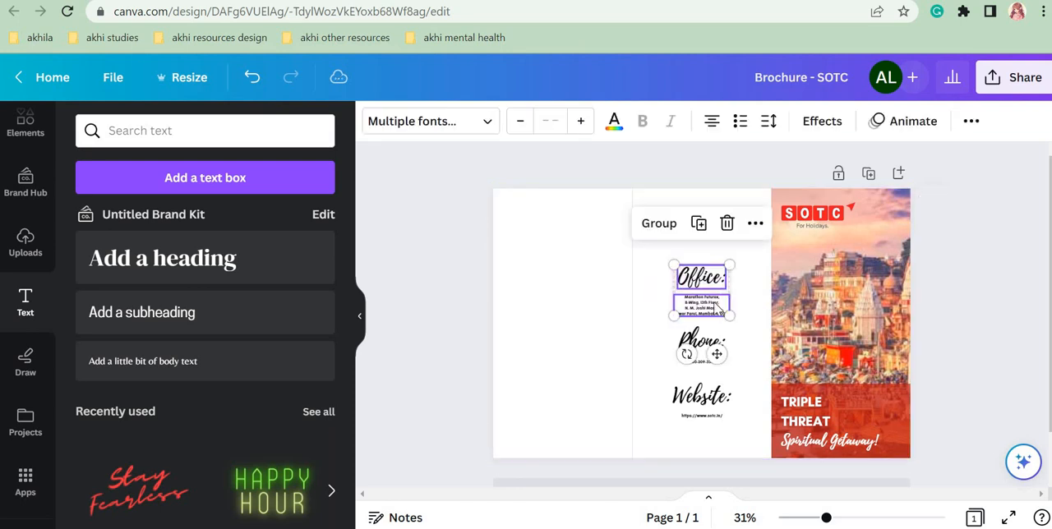
{"action": "left_click", "coordinate": [646, 325]}
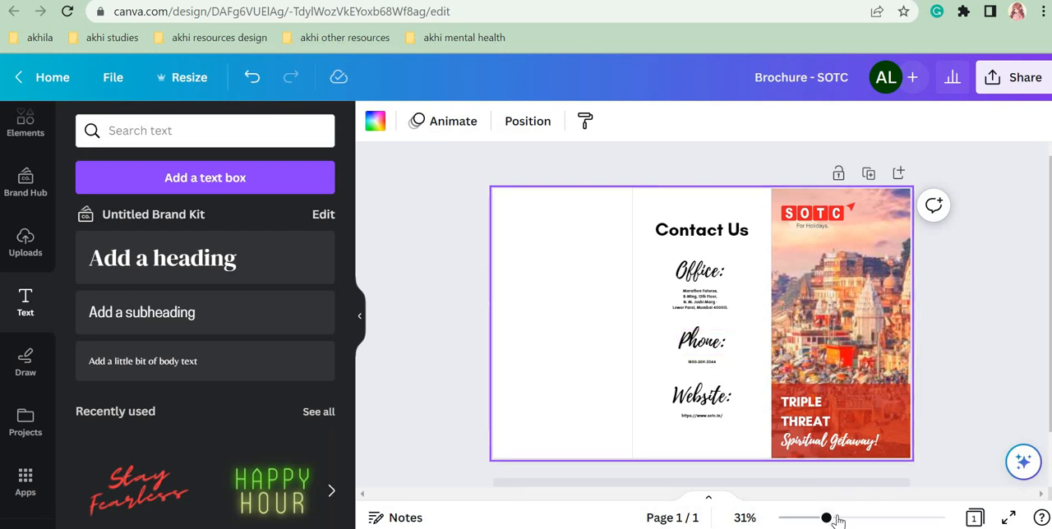
Step: Set the font size of the phone number and the office address to 15
{"action": "left_click_drag", "start_coordinate": [826, 518], "coordinate": [876, 518]}
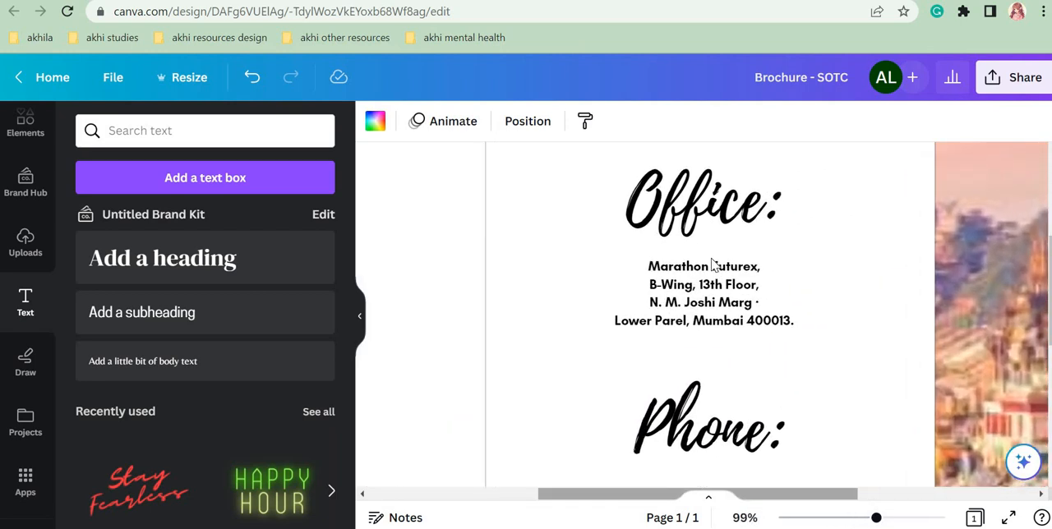
{"action": "left_click_drag", "start_coordinate": [866, 520], "coordinate": [855, 519]}
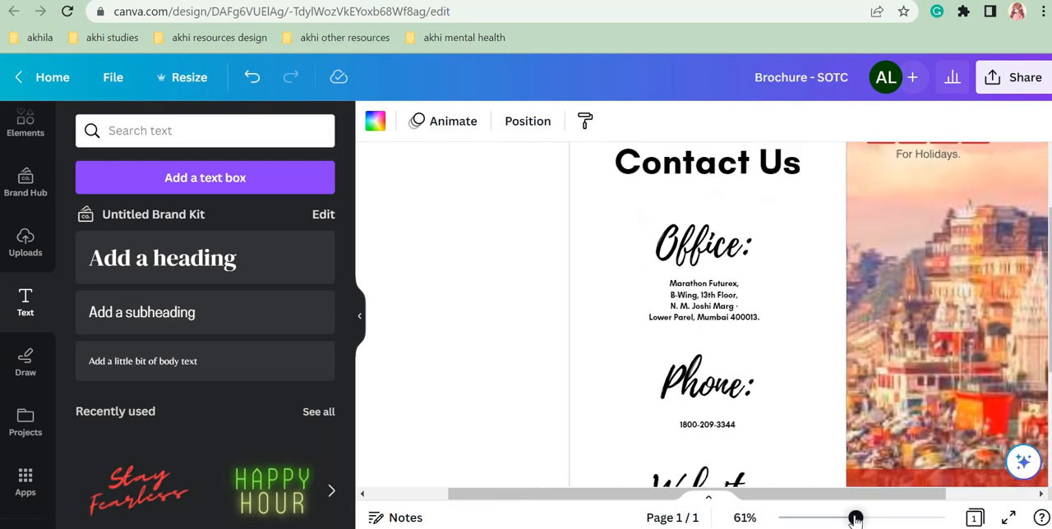
{"action": "left_click", "coordinate": [722, 433]}
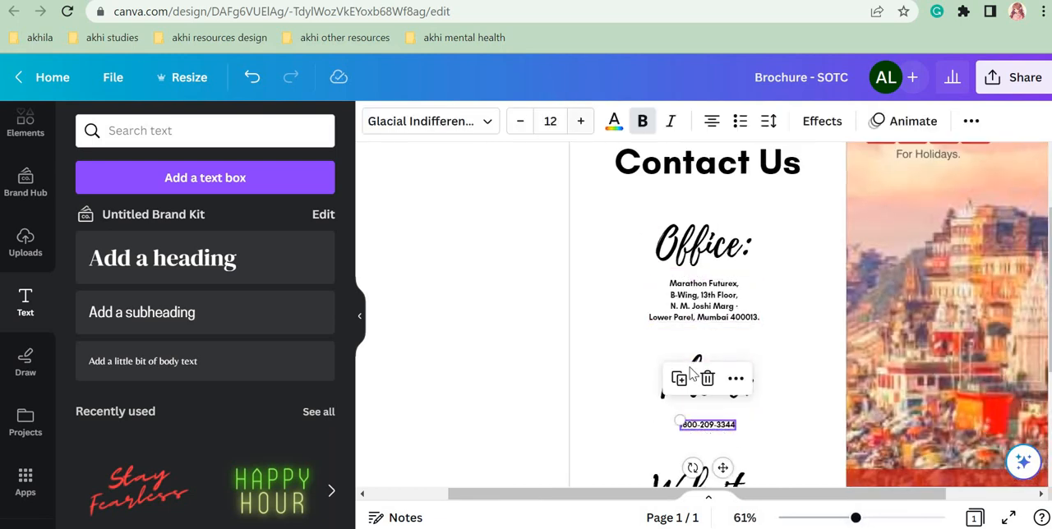
{"action": "left_click", "coordinate": [553, 120]}
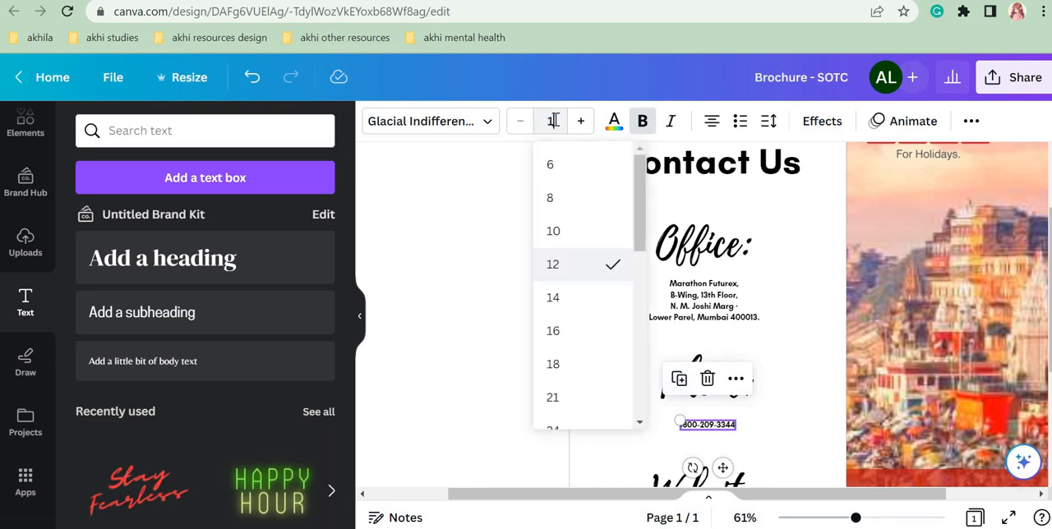
{"action": "key", "text": "Return"}
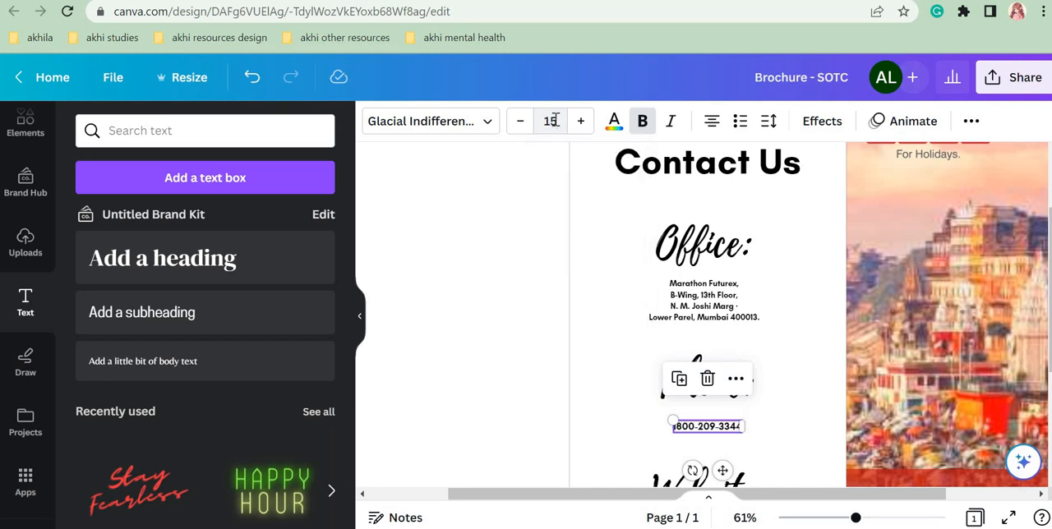
{"action": "left_click", "coordinate": [670, 311]}
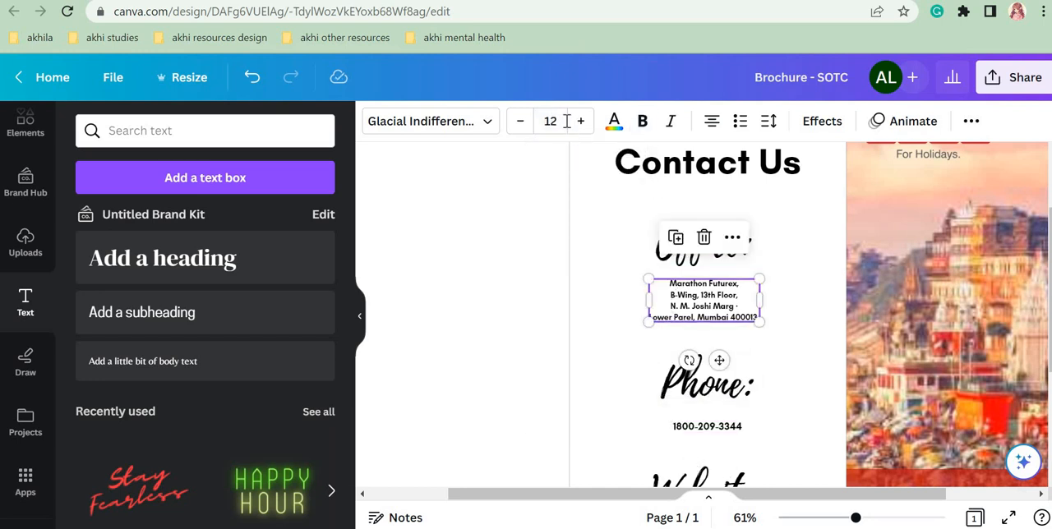
{"action": "left_click", "coordinate": [555, 120]}
{"action": "type", "text": "15"}
{"action": "key", "text": "Return"}
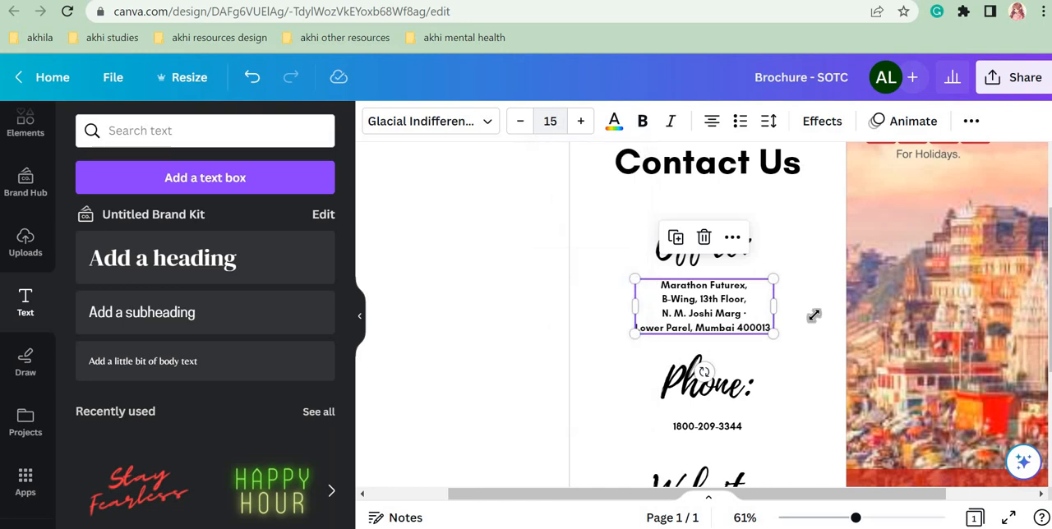
Step: Set the font size of the web address below "Website:" to 15
{"action": "scroll", "coordinate": [585, 477], "scroll_direction": "down", "scroll_amount": 2}
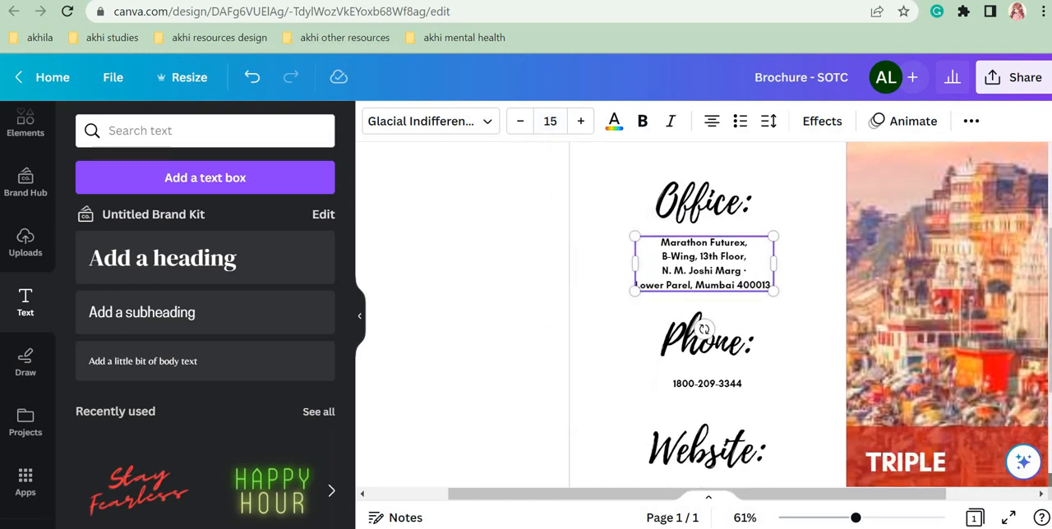
{"action": "scroll", "coordinate": [585, 477], "scroll_direction": "right", "scroll_amount": 3}
{"action": "left_click", "coordinate": [586, 477]}
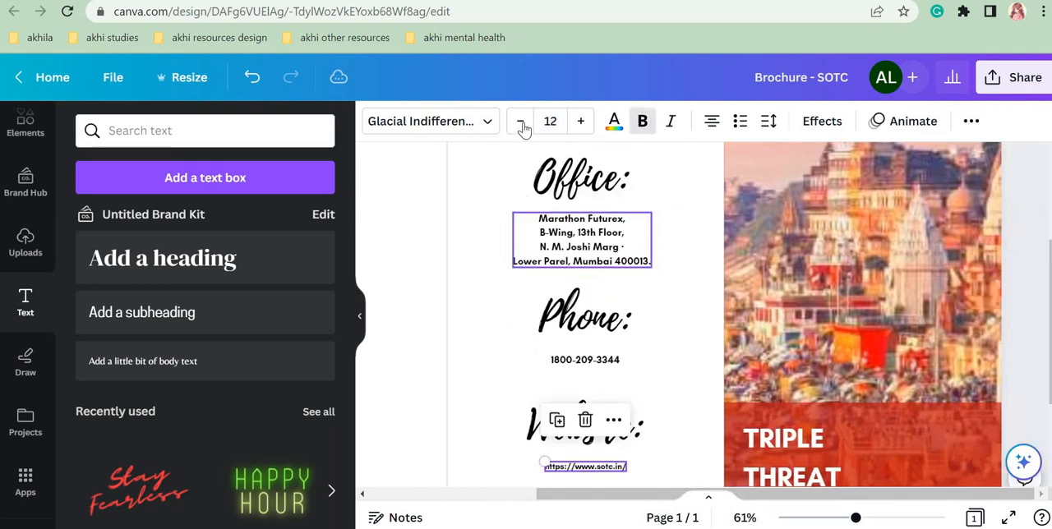
{"action": "left_click", "coordinate": [553, 120]}
{"action": "type", "text": "15"}
{"action": "key", "text": "Return"}
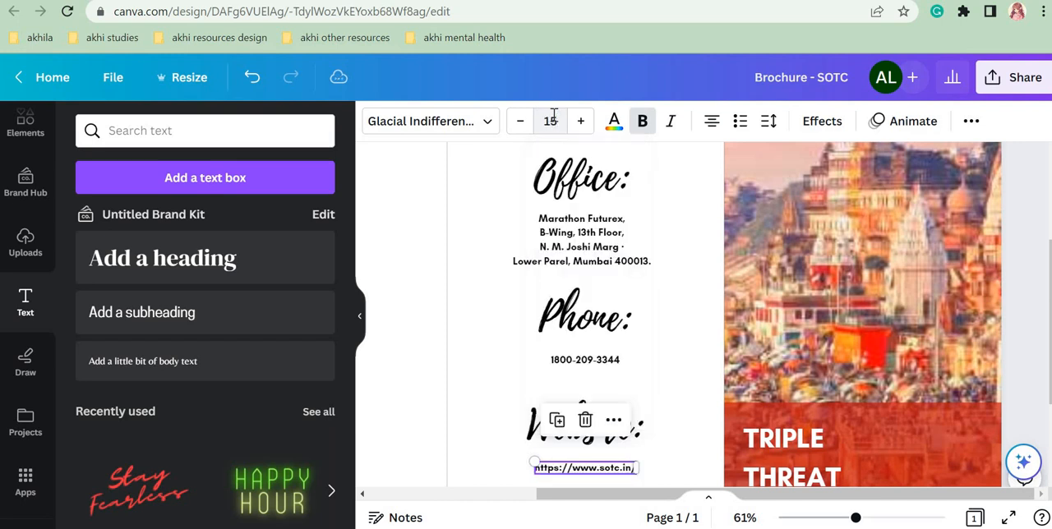
{"action": "left_click", "coordinate": [680, 383]}
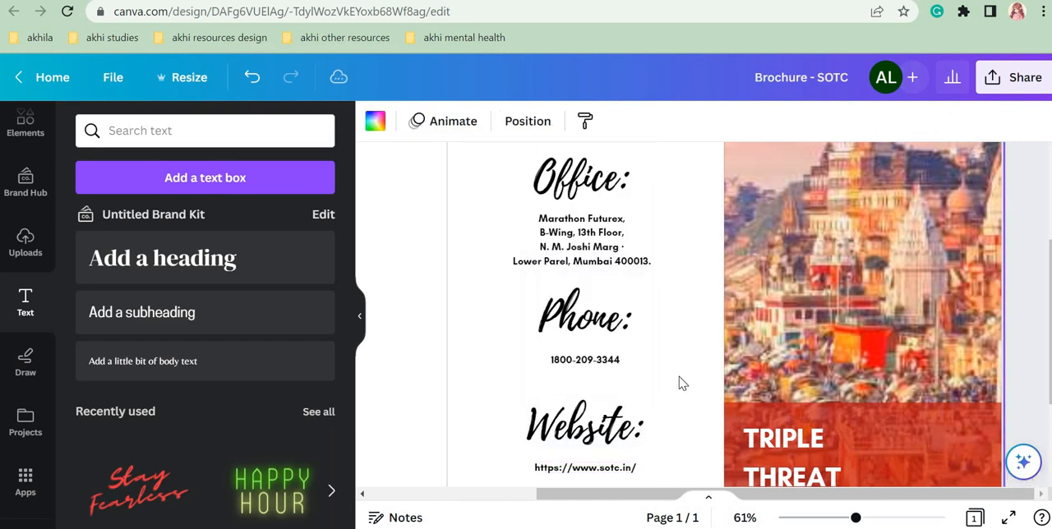
Step: Raise the "Contact Us" heading in the middle panel and shift the office and phone blocks slightly up to even the spacing
{"action": "left_click", "coordinate": [832, 520]}
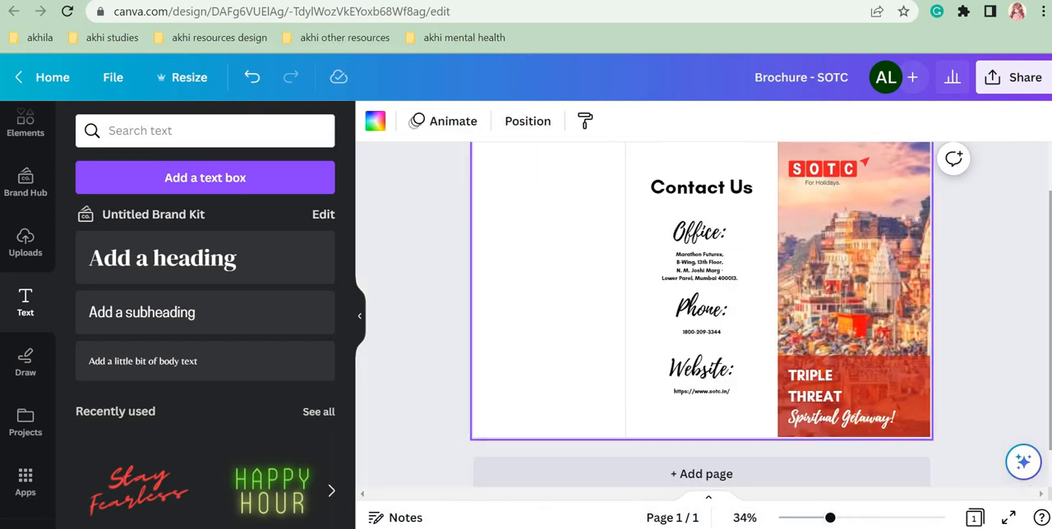
{"action": "left_click_drag", "start_coordinate": [712, 239], "coordinate": [713, 227]}
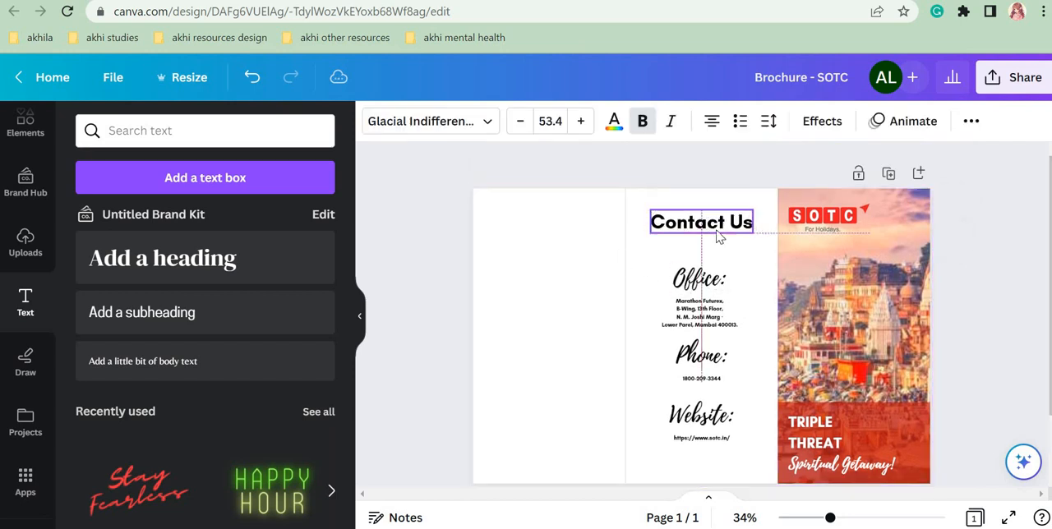
{"action": "left_click_drag", "start_coordinate": [641, 279], "coordinate": [700, 299]}
{"action": "left_click_drag", "start_coordinate": [650, 350], "coordinate": [700, 376]}
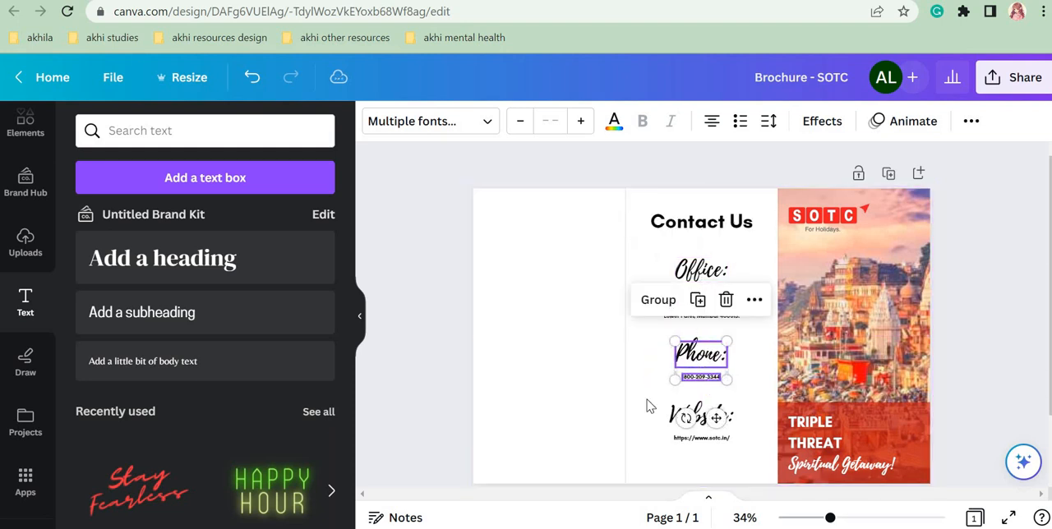
{"action": "left_click", "coordinate": [645, 409]}
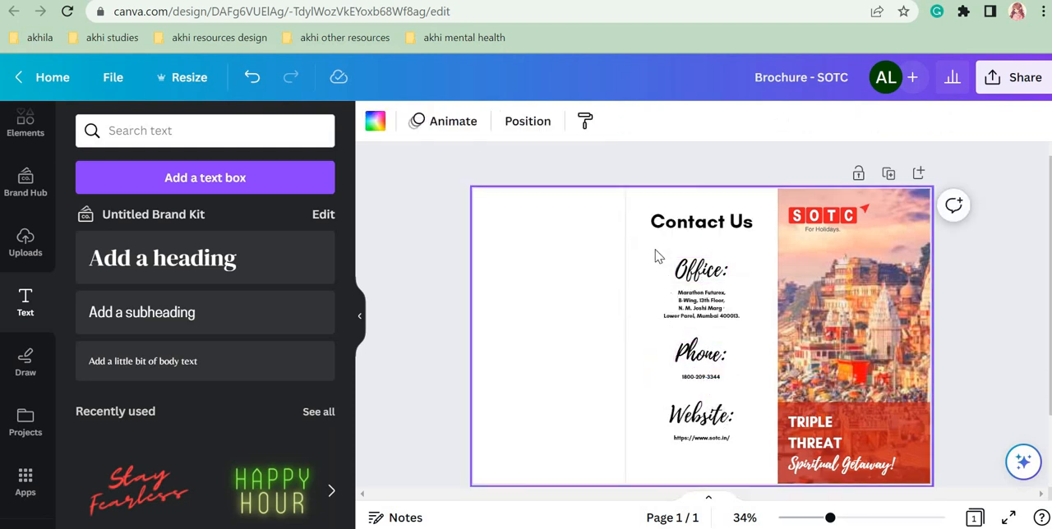
Step: Move the office, phone and website blocks up together, closer to the "Contact Us" heading and centred in the panel
{"action": "left_click_drag", "start_coordinate": [656, 257], "coordinate": [730, 421]}
{"action": "left_click_drag", "start_coordinate": [695, 343], "coordinate": [699, 336]}
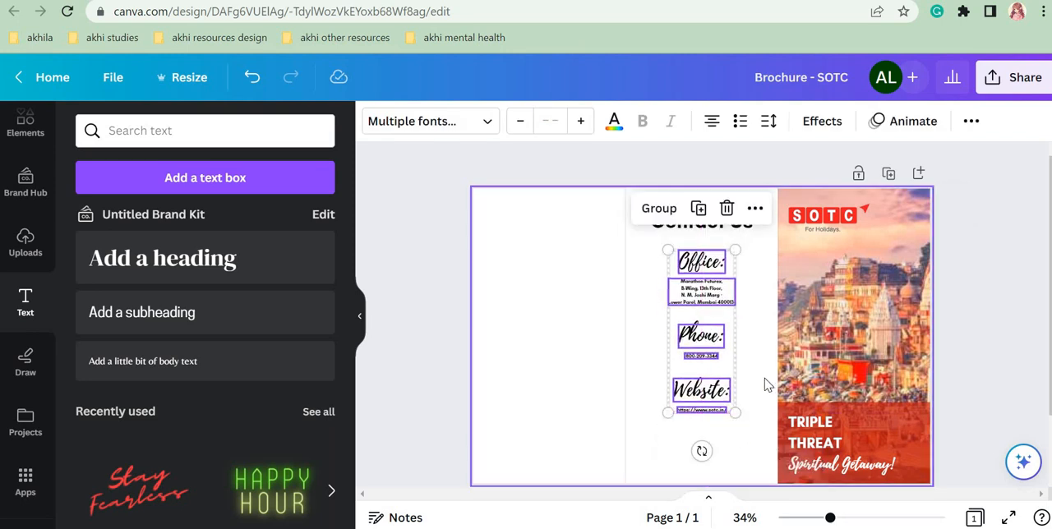
{"action": "left_click", "coordinate": [765, 385]}
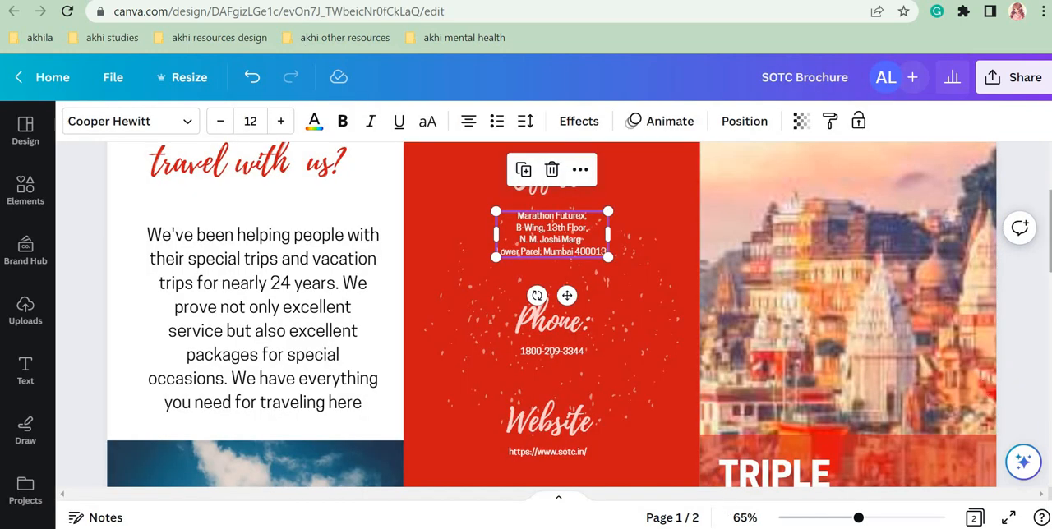
Step: Search the elements library for "follow" and limit the results to graphics
{"action": "scroll", "coordinate": [504, 370], "scroll_direction": "down", "scroll_amount": 3}
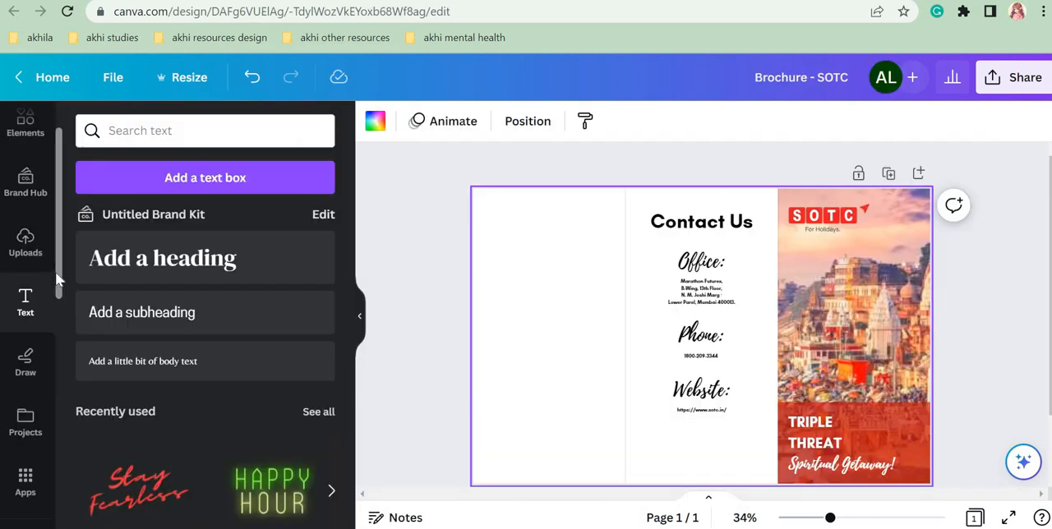
{"action": "left_click_drag", "start_coordinate": [56, 235], "coordinate": [57, 214]}
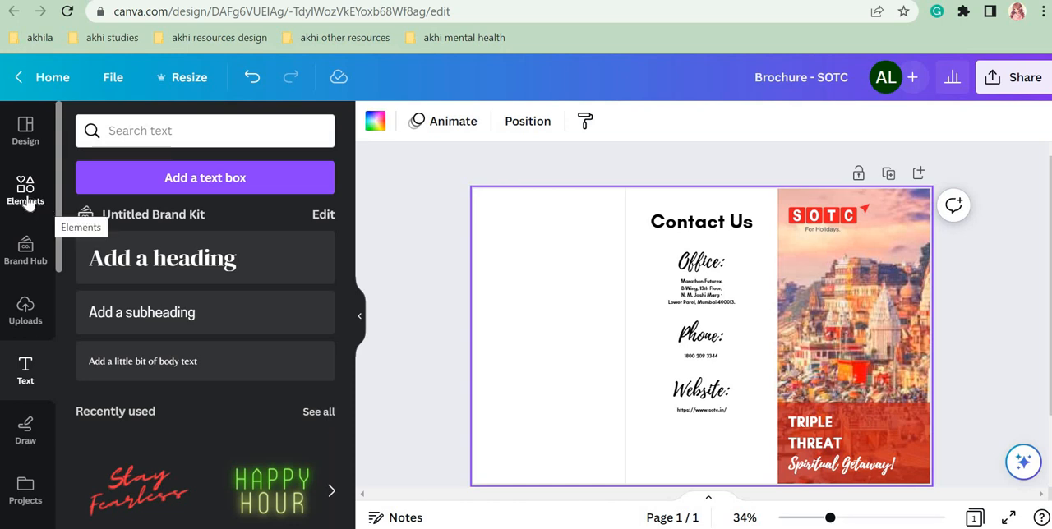
{"action": "left_click", "coordinate": [24, 187]}
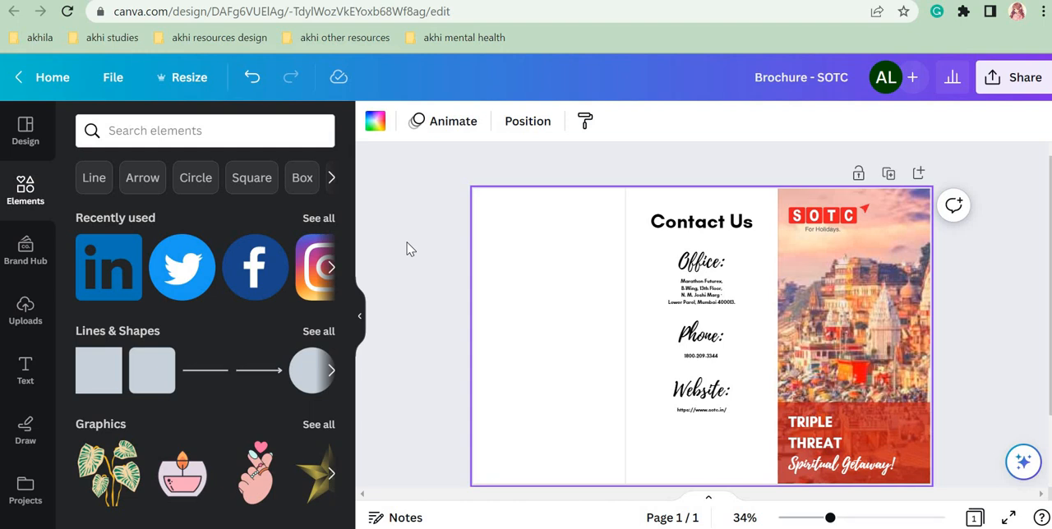
{"action": "left_click", "coordinate": [126, 127]}
{"action": "type", "text": "follow"}
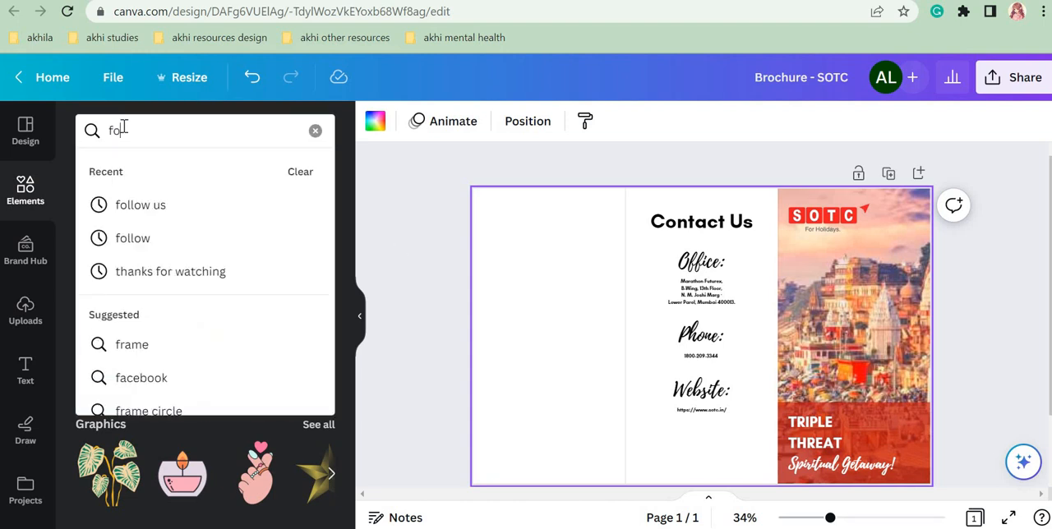
{"action": "key", "text": "Return"}
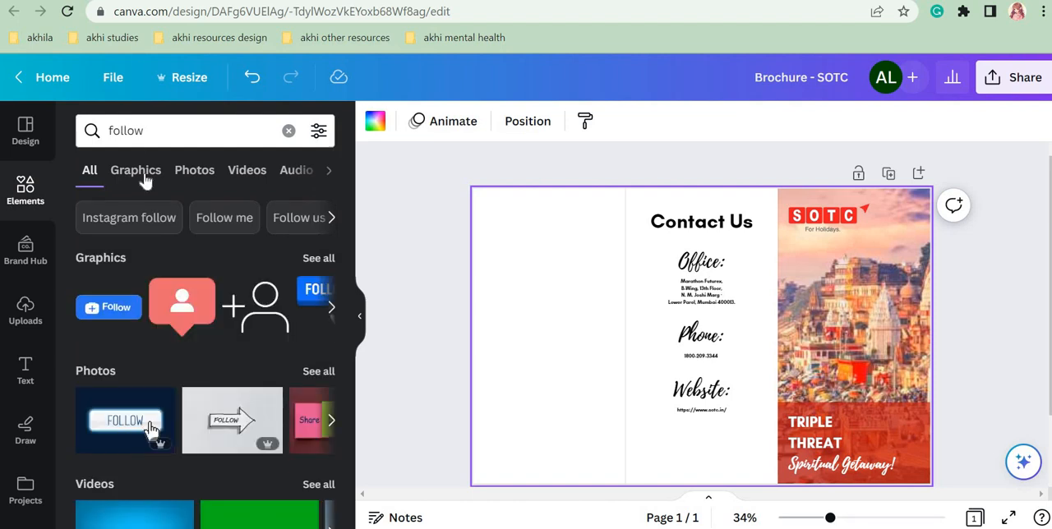
{"action": "left_click", "coordinate": [138, 175]}
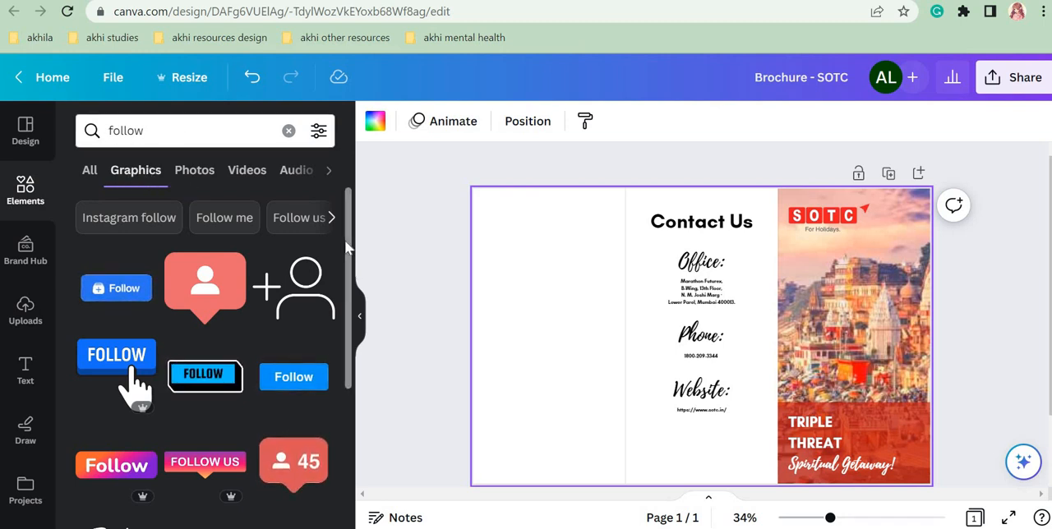
Step: Browse the follow graphics and add the pink-to-orange "FOLLOW US" speech-bubble banner to the brochure page
{"action": "scroll", "coordinate": [345, 346], "scroll_direction": "down", "scroll_amount": 5}
{"action": "scroll", "coordinate": [342, 395], "scroll_direction": "down", "scroll_amount": 2}
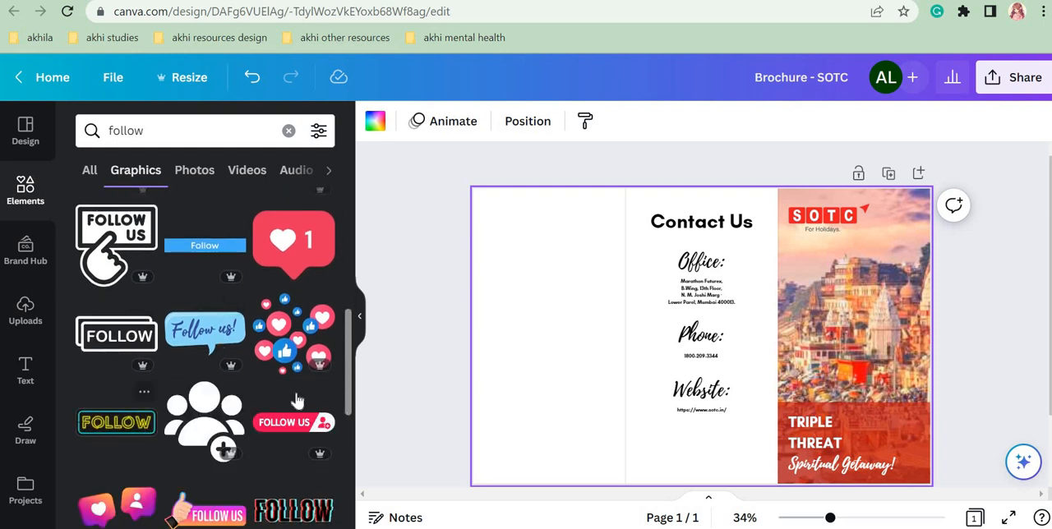
{"action": "scroll", "coordinate": [352, 294], "scroll_direction": "up", "scroll_amount": 5}
{"action": "scroll", "coordinate": [352, 294], "scroll_direction": "up", "scroll_amount": 3}
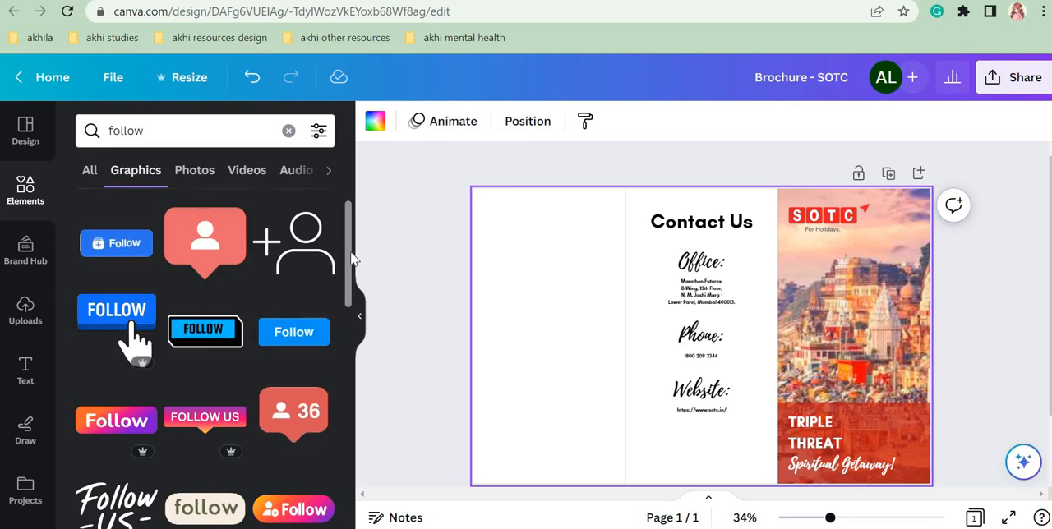
{"action": "left_click_drag", "start_coordinate": [351, 259], "coordinate": [356, 316]}
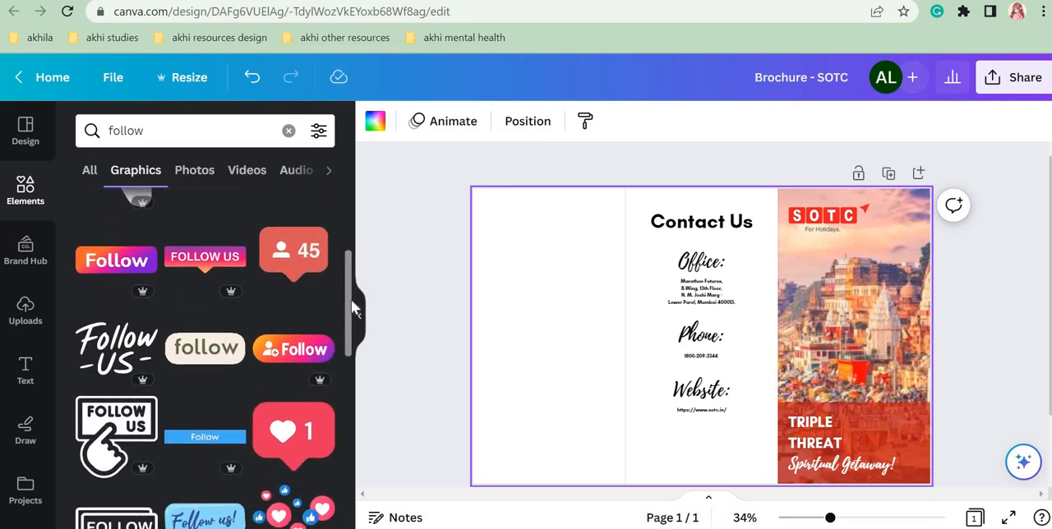
{"action": "left_click", "coordinate": [220, 265]}
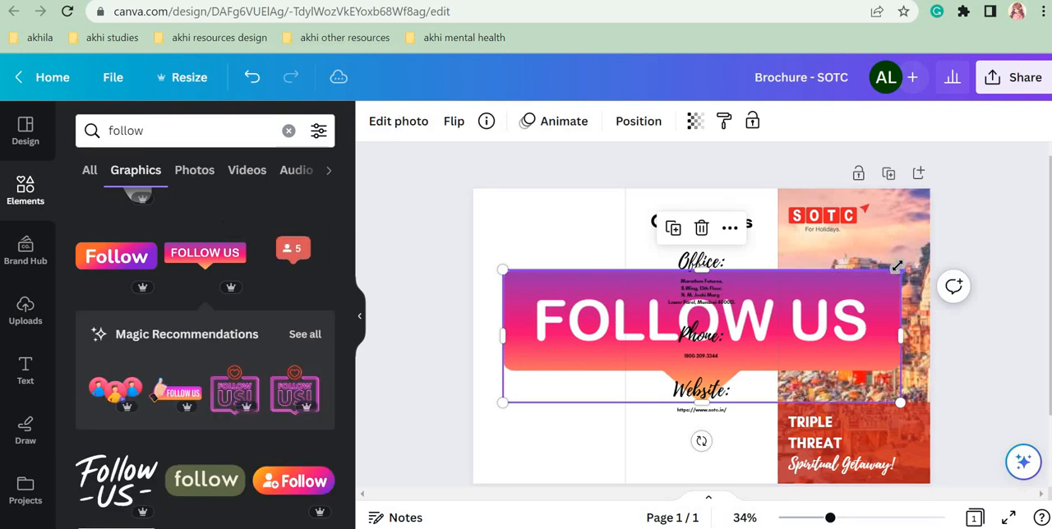
Step: Shrink the "FOLLOW US" banner to about the width of the web address and place it below that address in the middle panel
{"action": "left_click_drag", "start_coordinate": [899, 271], "coordinate": [712, 450]}
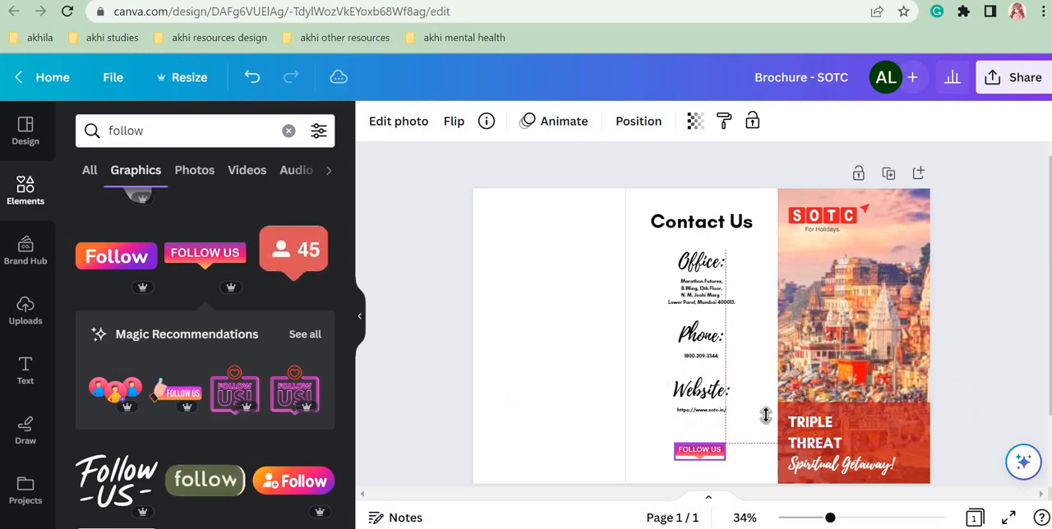
{"action": "scroll", "coordinate": [954, 460], "scroll_direction": "down", "scroll_amount": 1}
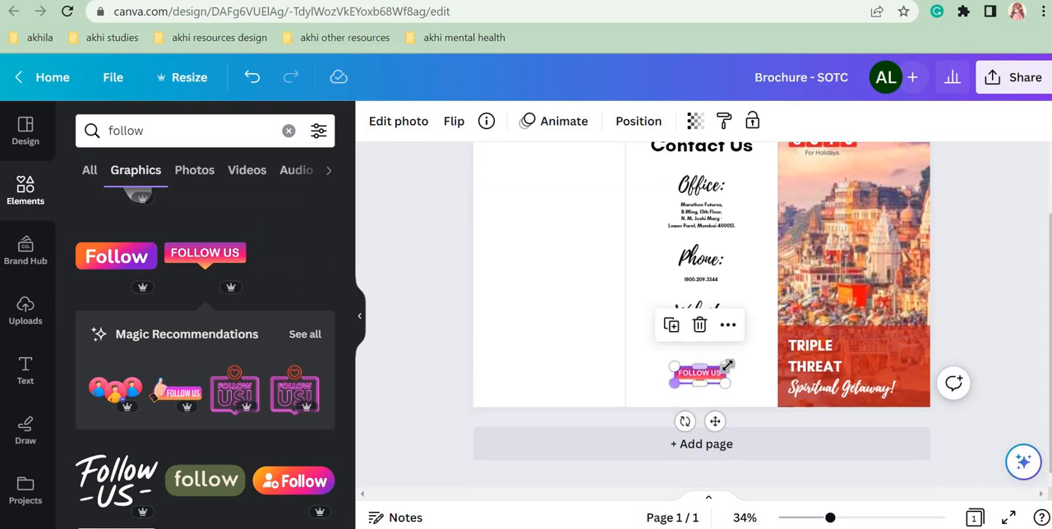
{"action": "left_click_drag", "start_coordinate": [712, 372], "coordinate": [714, 366]}
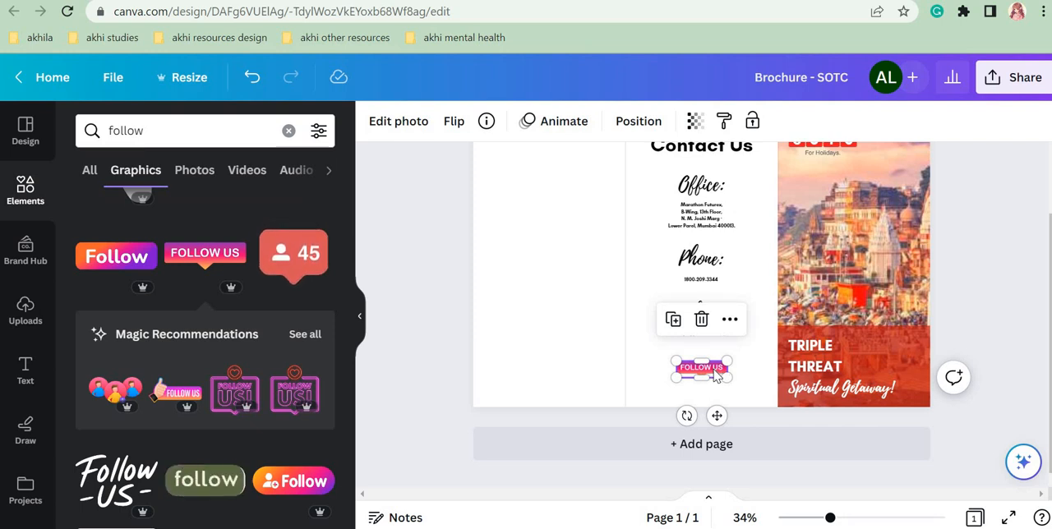
{"action": "left_click_drag", "start_coordinate": [703, 367], "coordinate": [712, 369]}
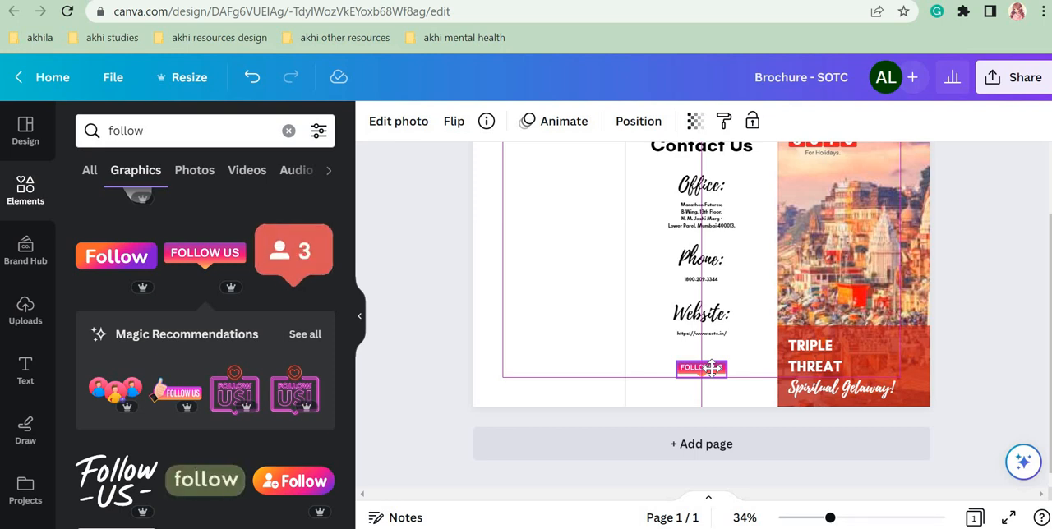
{"action": "left_click_drag", "start_coordinate": [712, 368], "coordinate": [716, 374]}
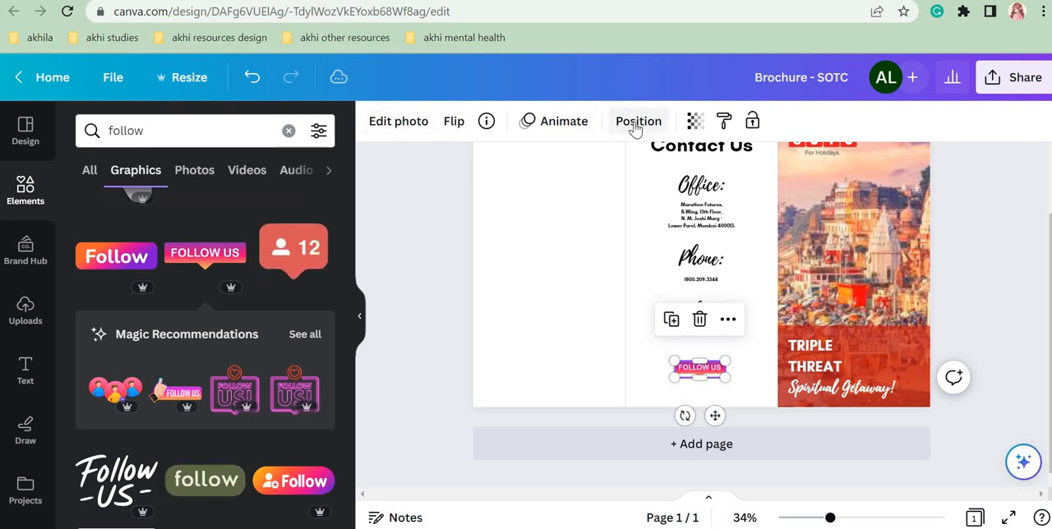
Step: Align the "FOLLOW US" banner to the horizontal centre of the page
{"action": "left_click", "coordinate": [636, 129]}
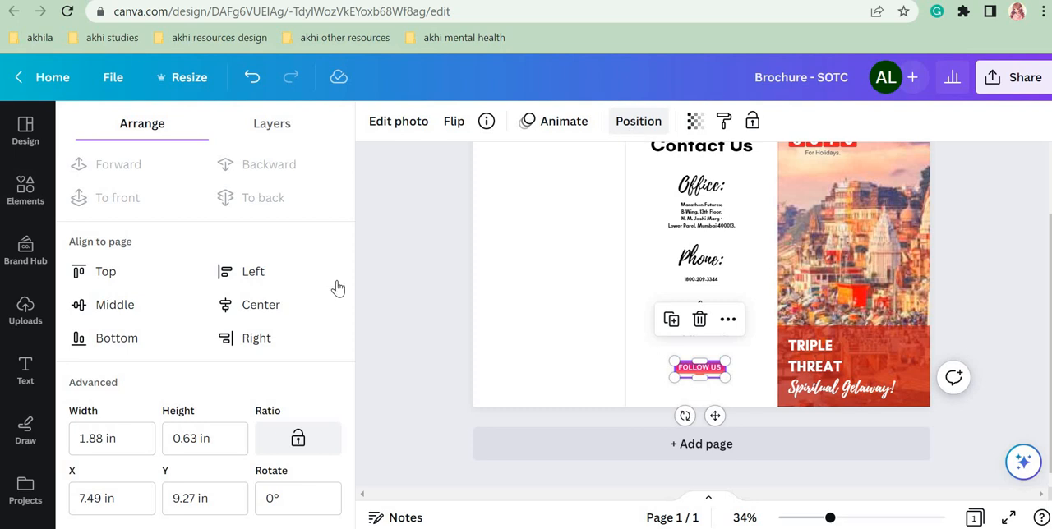
{"action": "left_click", "coordinate": [270, 304]}
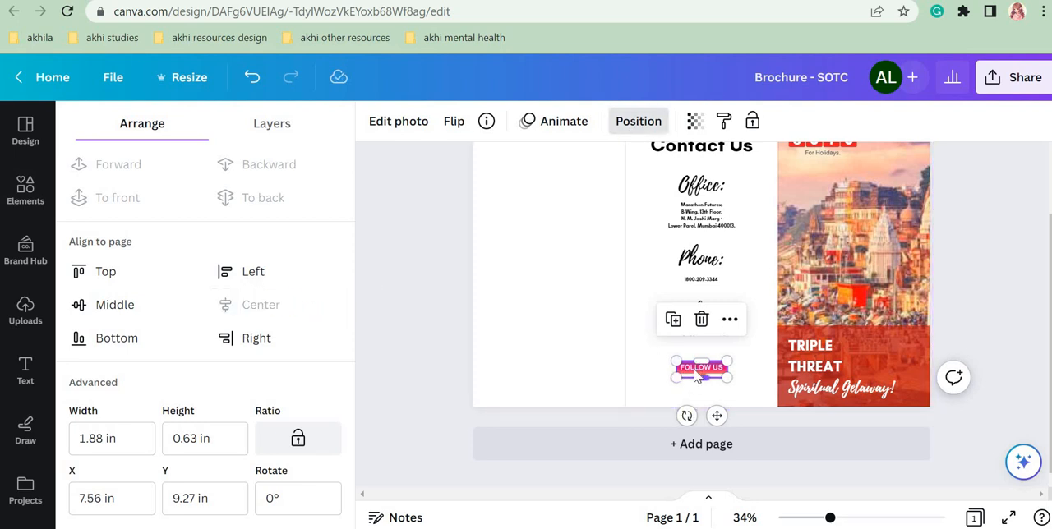
{"action": "key", "text": "ctrl+z"}
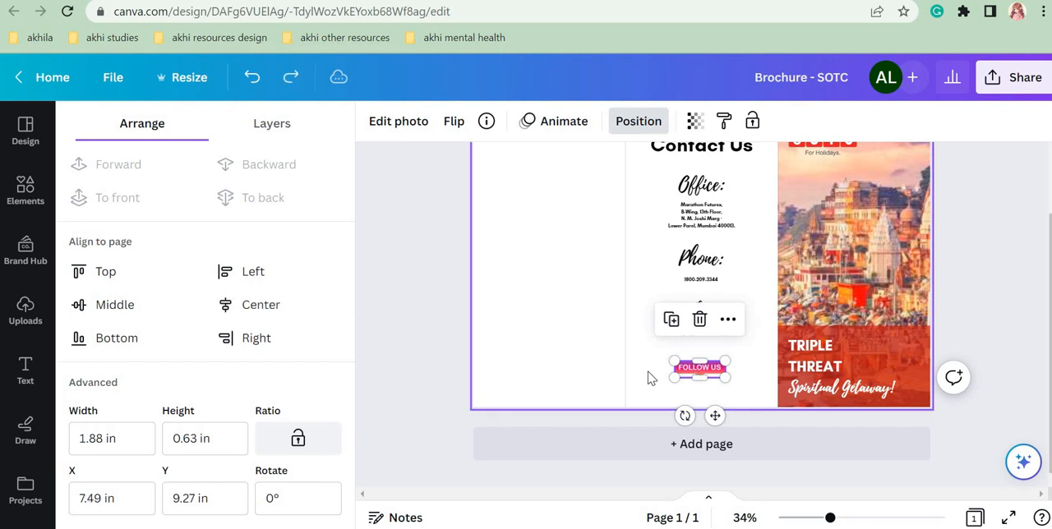
{"action": "left_click", "coordinate": [280, 303]}
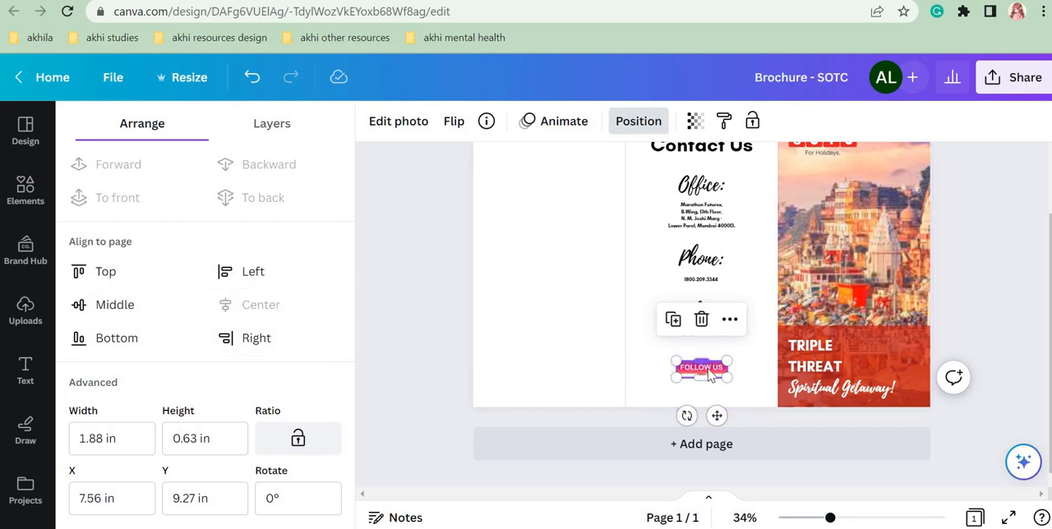
{"action": "left_click", "coordinate": [400, 273]}
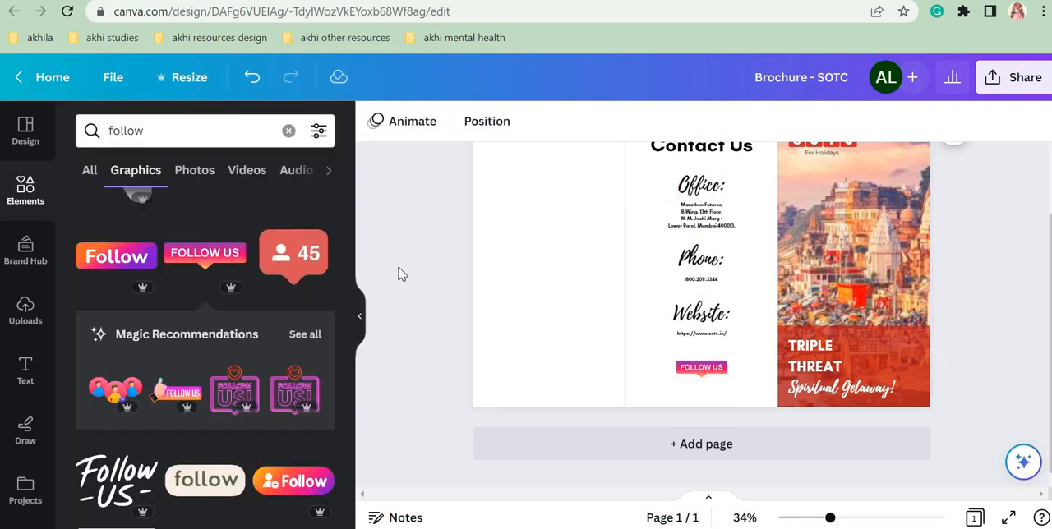
Step: Enlarge the "FOLLOW US" banner to slightly wider than the web address and centre it on the page again
{"action": "left_click", "coordinate": [700, 368]}
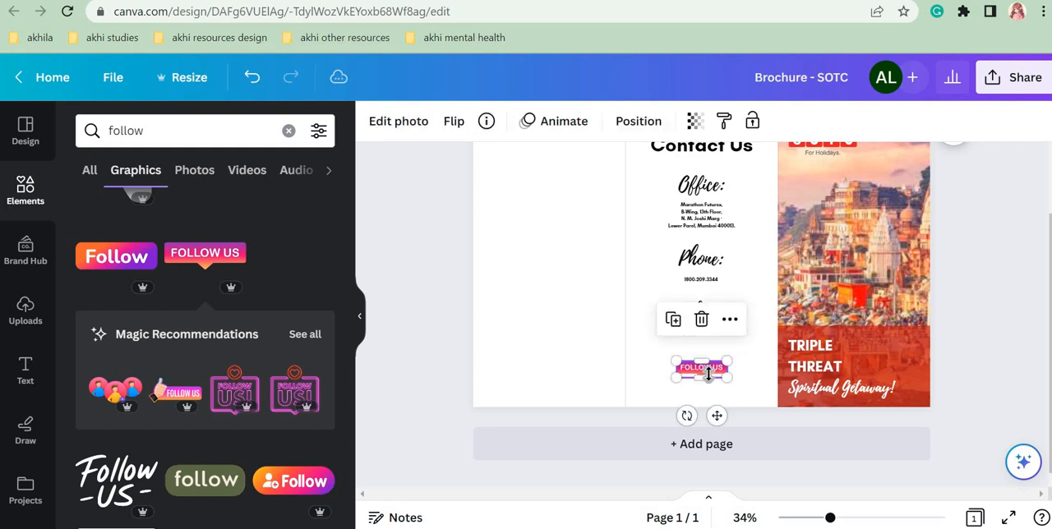
{"action": "mouse_move", "coordinate": [725, 377]}
{"action": "left_mouse_down"}
{"action": "mouse_move", "coordinate": [747, 384]}
{"action": "mouse_move", "coordinate": [717, 372]}
{"action": "left_mouse_up"}
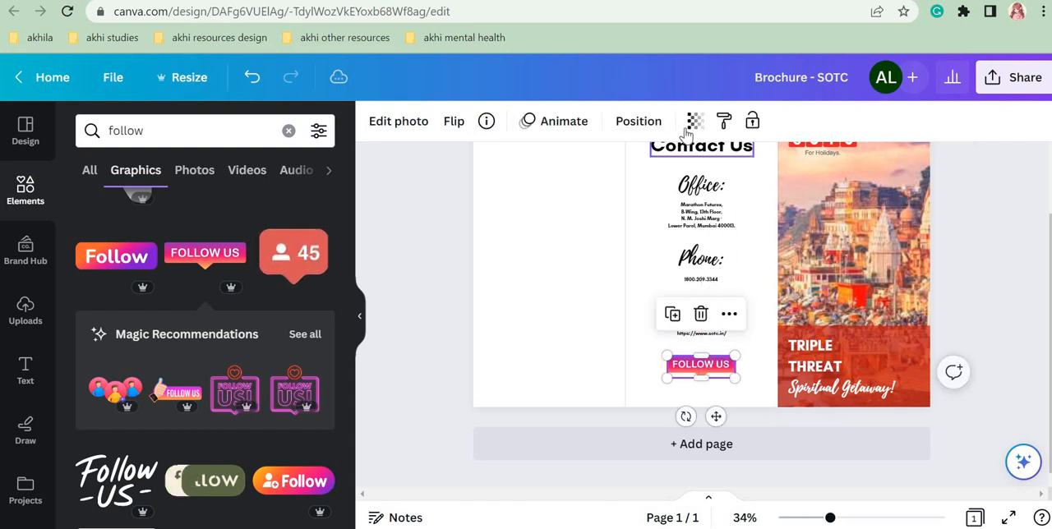
{"action": "left_click", "coordinate": [644, 123]}
{"action": "left_click", "coordinate": [301, 310]}
{"action": "left_click", "coordinate": [407, 285]}
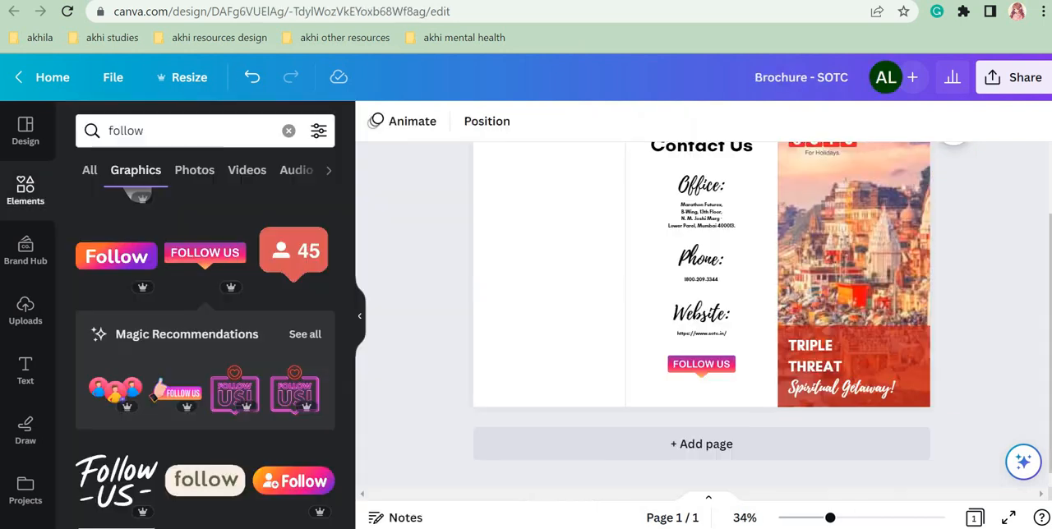
Step: Search the elements library for "instagram" and limit the results to graphics
{"action": "left_click", "coordinate": [290, 132]}
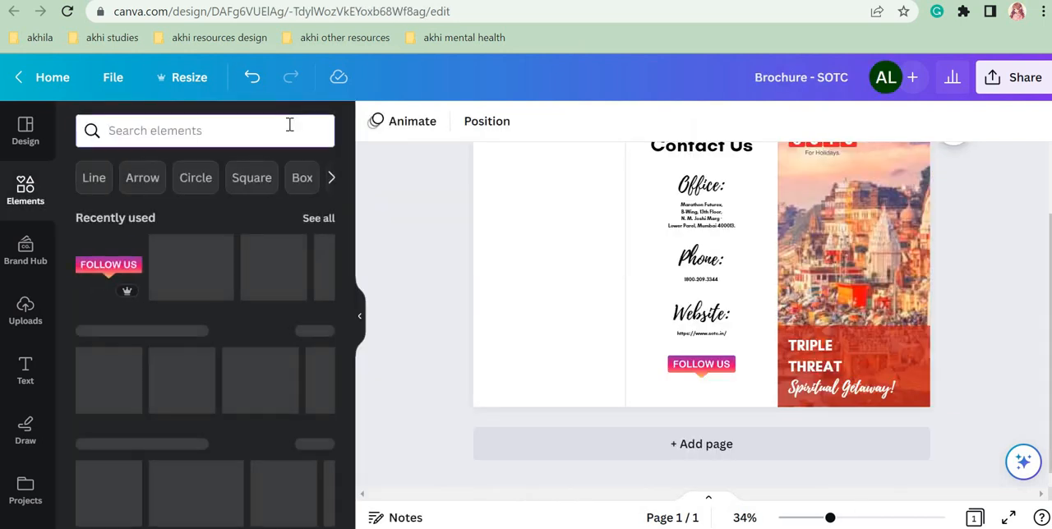
{"action": "left_click", "coordinate": [290, 125]}
{"action": "type", "text": "inst"}
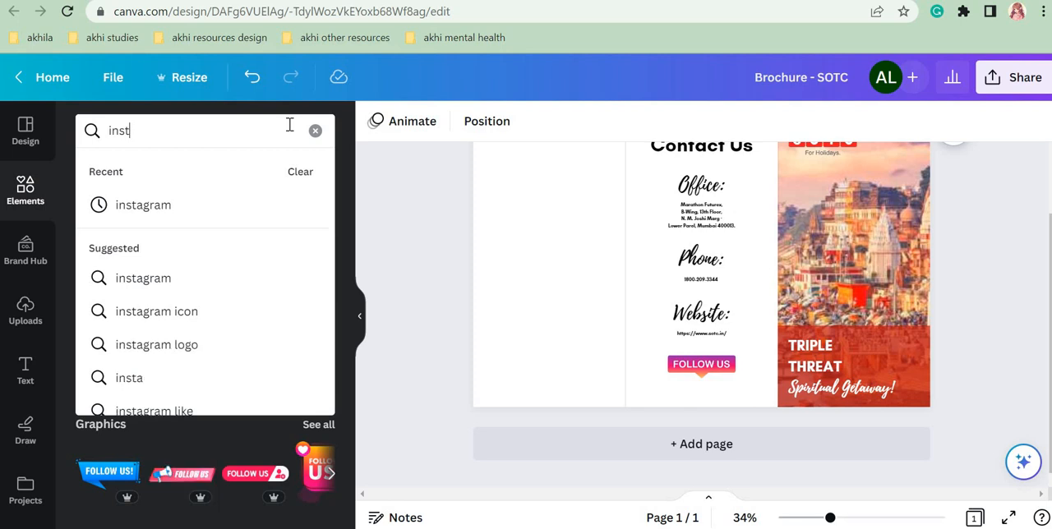
{"action": "left_click", "coordinate": [237, 220]}
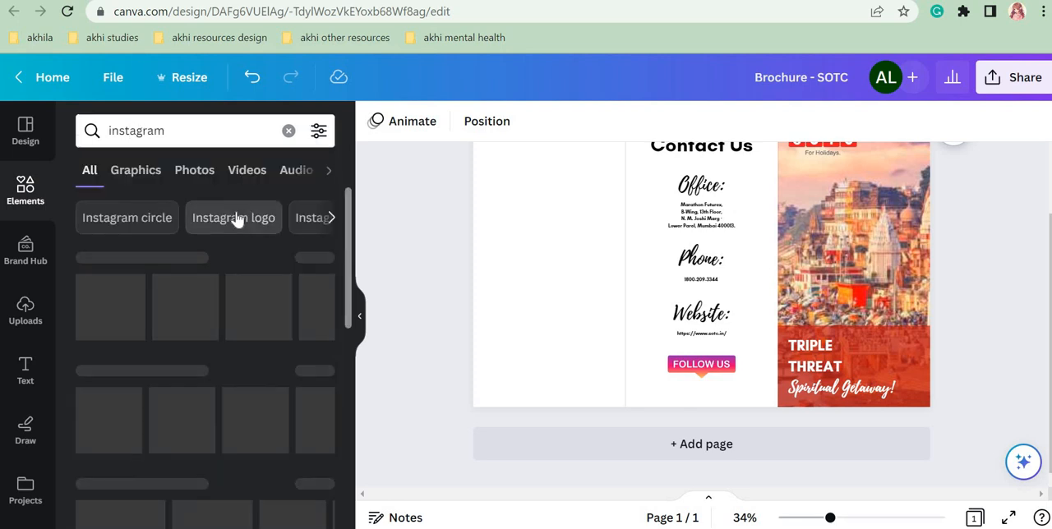
{"action": "left_click", "coordinate": [144, 173]}
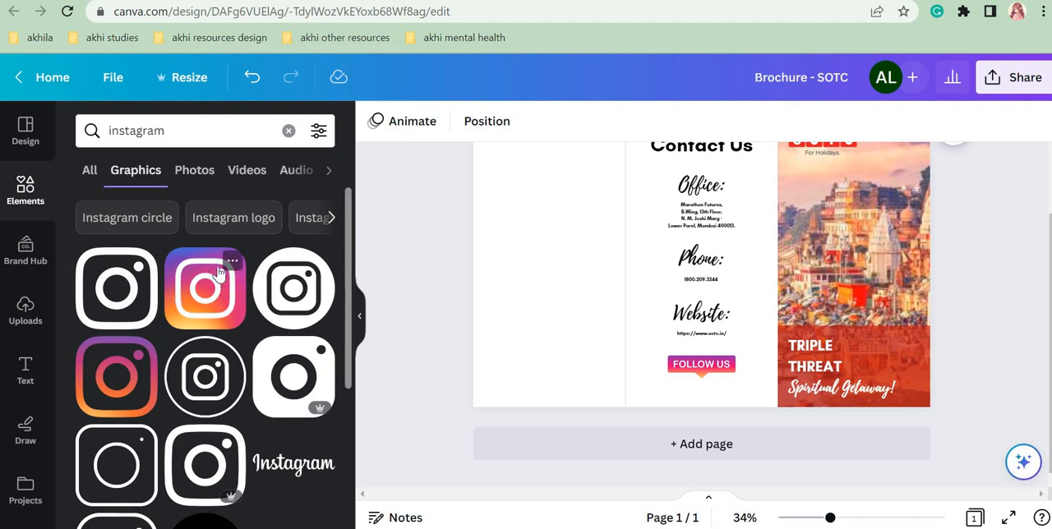
Step: Add the multicolour gradient Instagram logo, shrink it to a small icon and place it below the left part of the "FOLLOW US" banner
{"action": "left_click", "coordinate": [210, 279]}
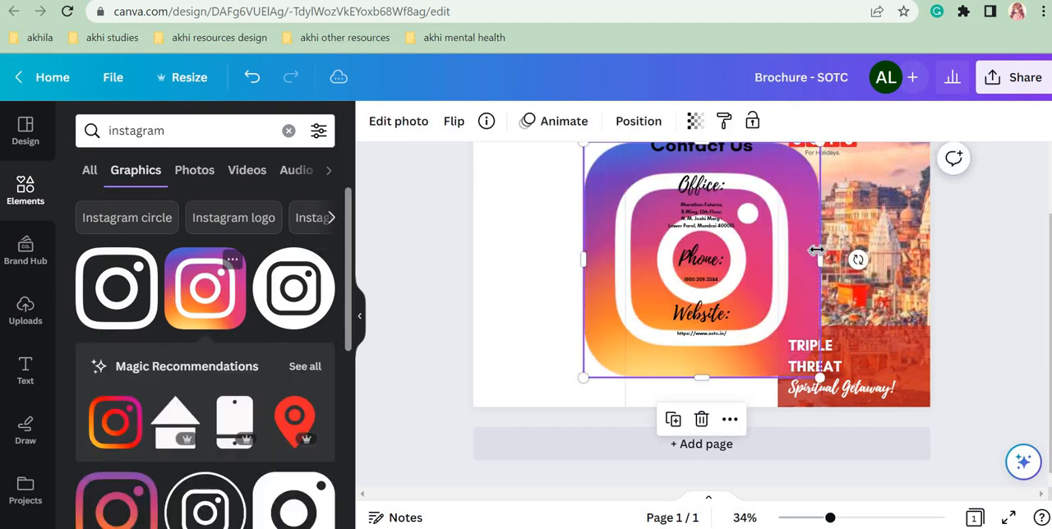
{"action": "left_click_drag", "start_coordinate": [794, 197], "coordinate": [764, 238]}
{"action": "left_click_drag", "start_coordinate": [794, 282], "coordinate": [794, 281]}
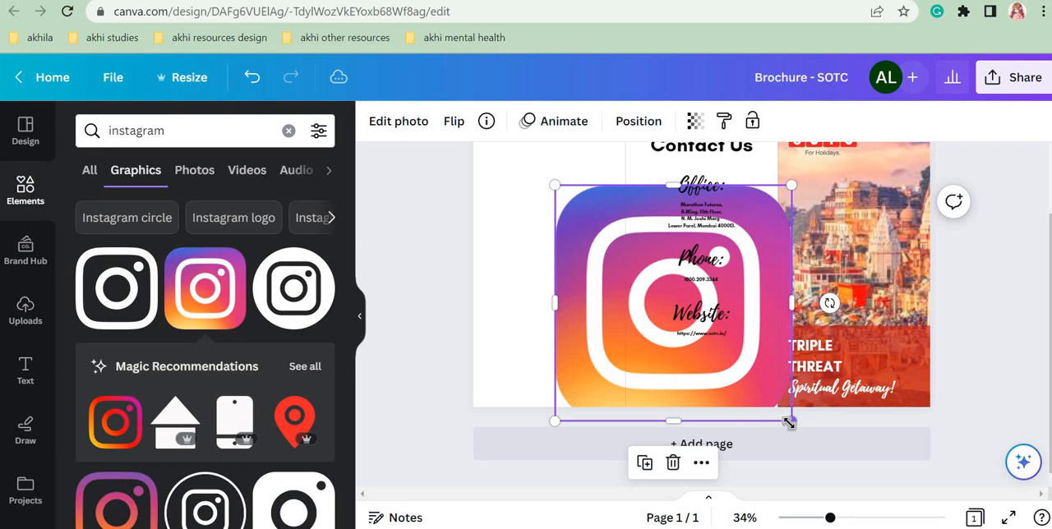
{"action": "left_click_drag", "start_coordinate": [789, 423], "coordinate": [673, 388]}
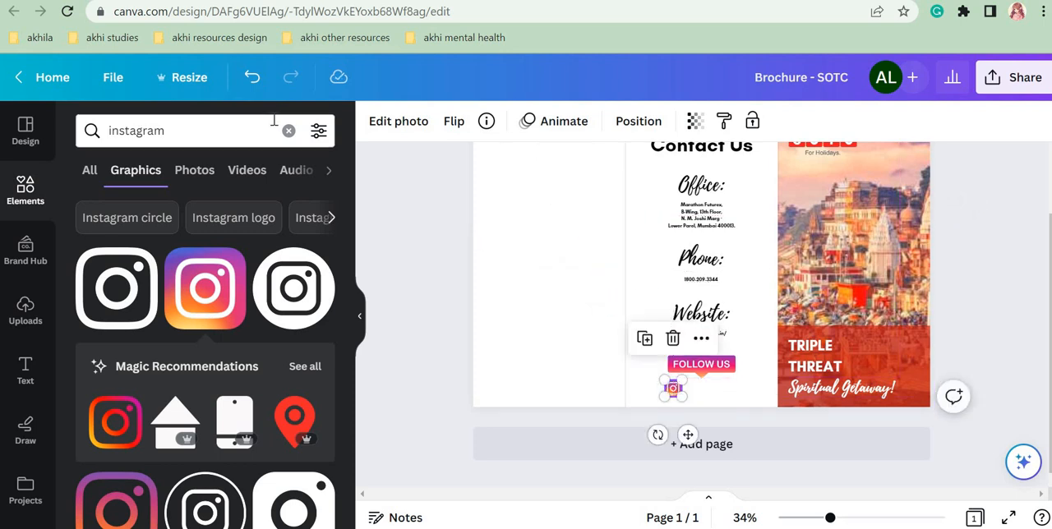
Step: Search the elements library for "facebook" and limit the results to graphics
{"action": "left_click", "coordinate": [288, 130]}
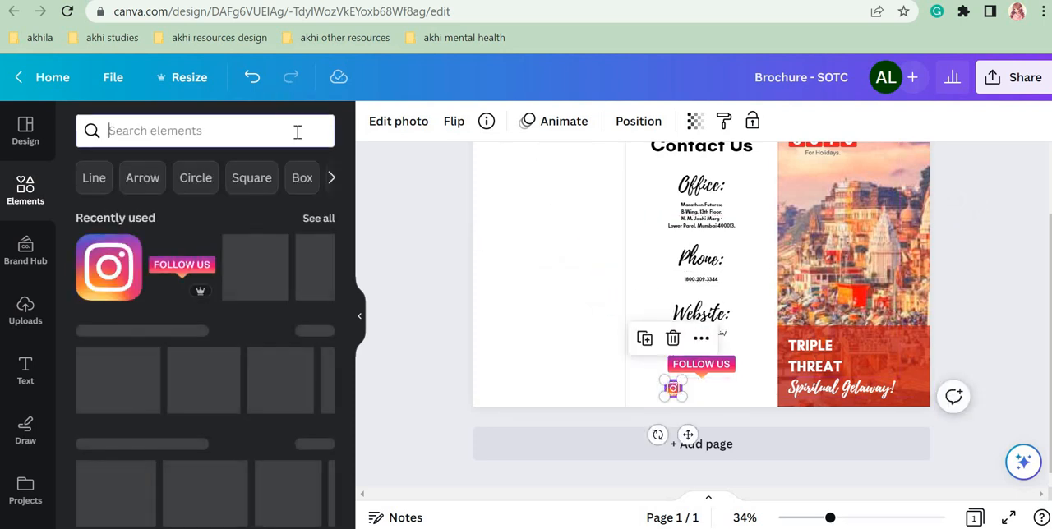
{"action": "type", "text": "facebook"}
{"action": "key", "text": "Return"}
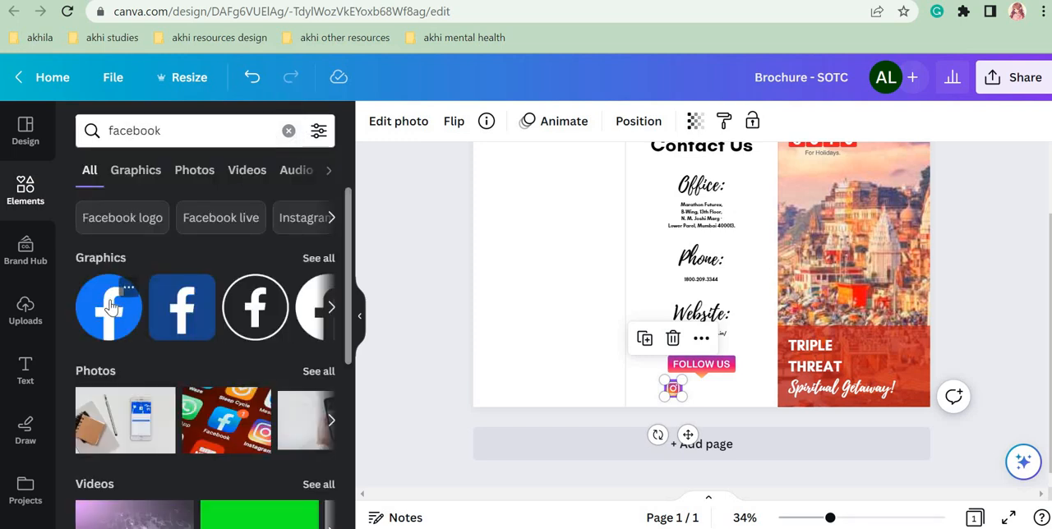
{"action": "left_click", "coordinate": [136, 170]}
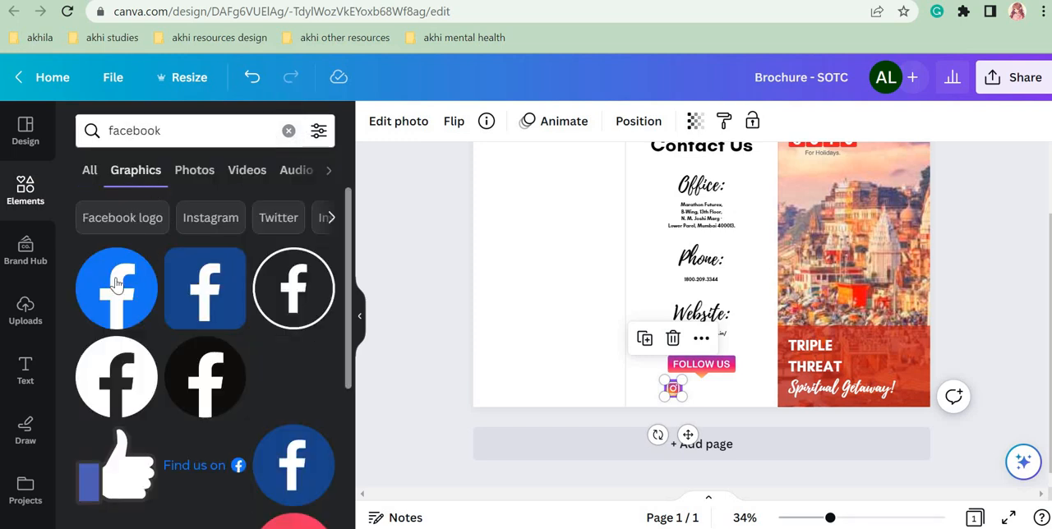
Step: Add the round blue Facebook logo, shrink it to about 0.6 × 0.6 in and place it directly right of the Instagram icon
{"action": "left_click", "coordinate": [116, 283]}
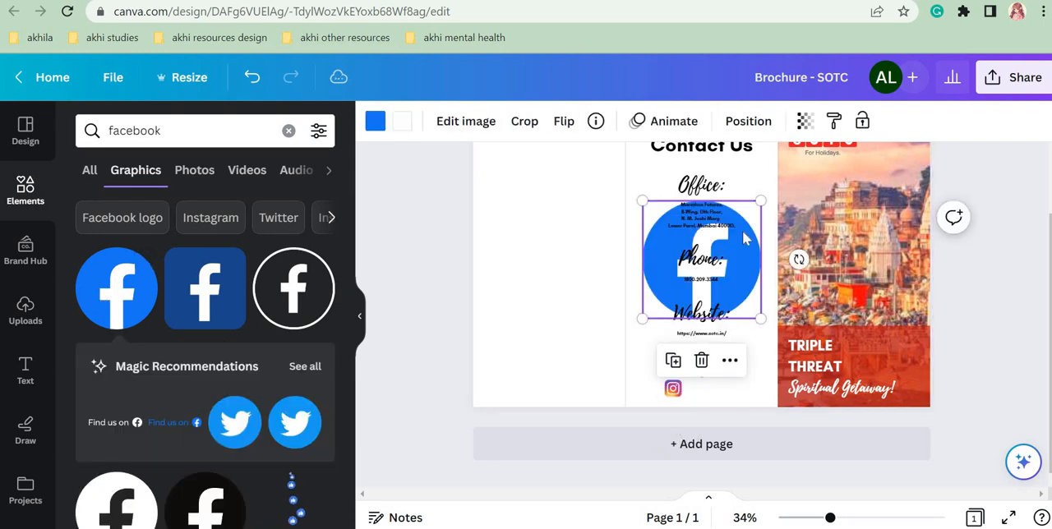
{"action": "left_click_drag", "start_coordinate": [744, 238], "coordinate": [705, 378]}
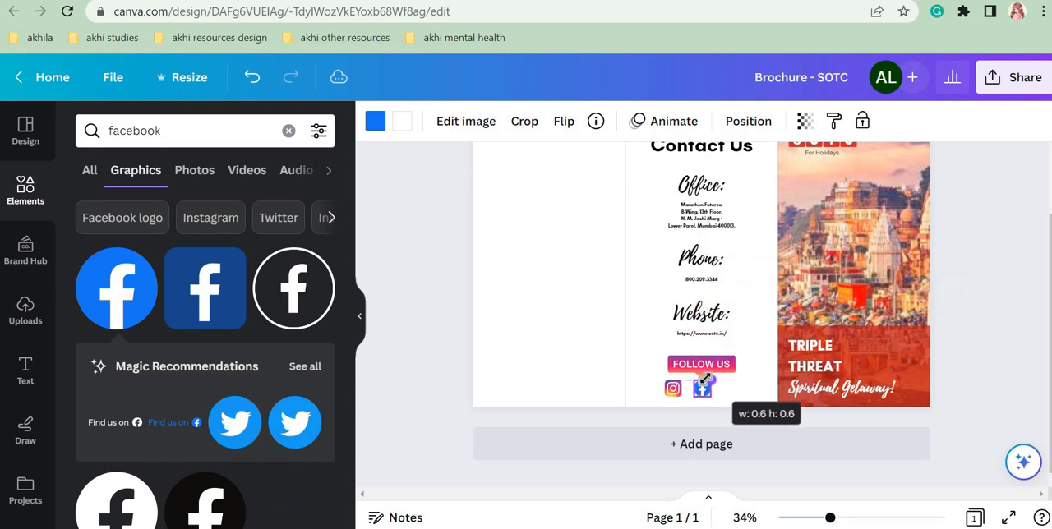
{"action": "left_click_drag", "start_coordinate": [705, 378], "coordinate": [705, 381]}
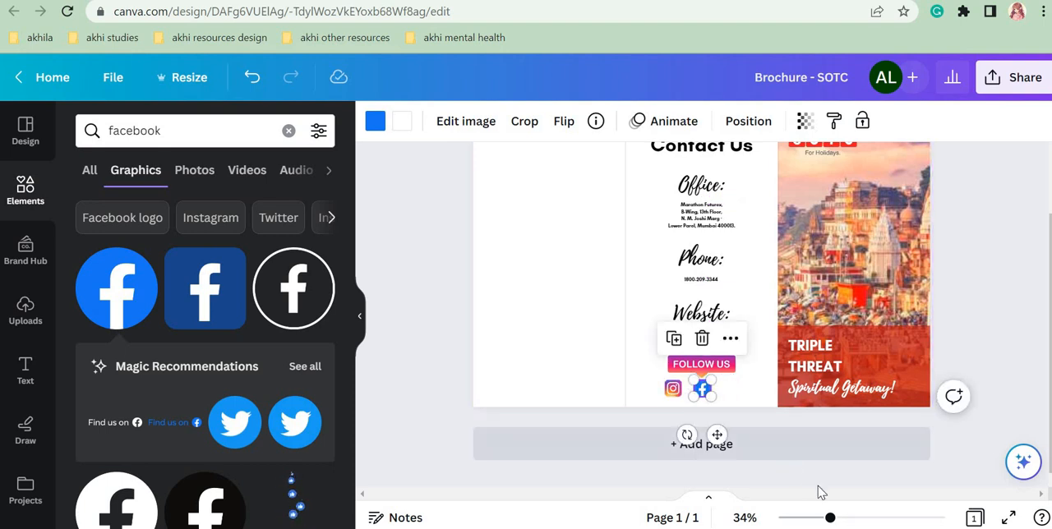
{"action": "left_click_drag", "start_coordinate": [846, 521], "coordinate": [861, 521]}
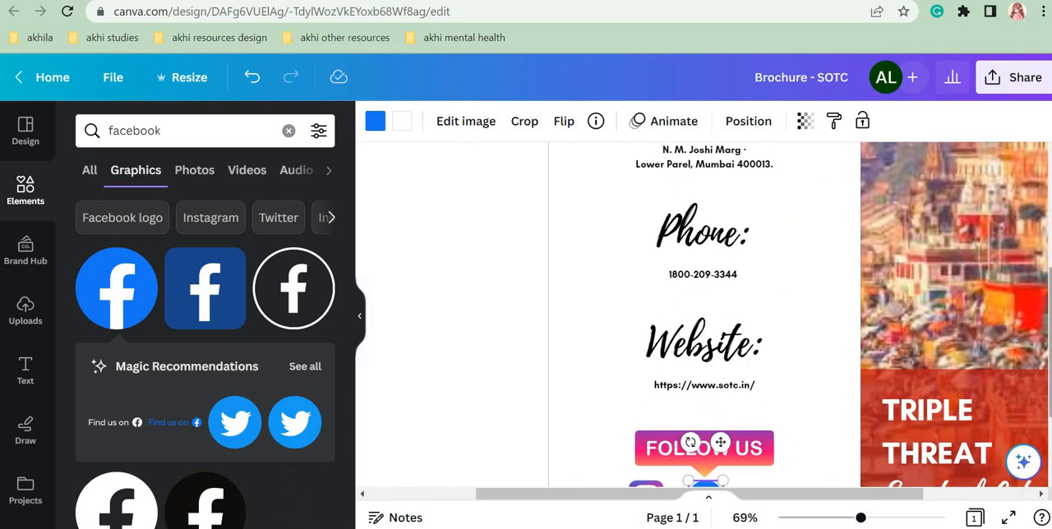
{"action": "scroll", "coordinate": [763, 386], "scroll_direction": "down", "scroll_amount": 2}
{"action": "mouse_move", "coordinate": [720, 354]}
{"action": "left_mouse_down"}
{"action": "mouse_move", "coordinate": [713, 359]}
{"action": "mouse_move", "coordinate": [722, 352]}
{"action": "left_mouse_up"}
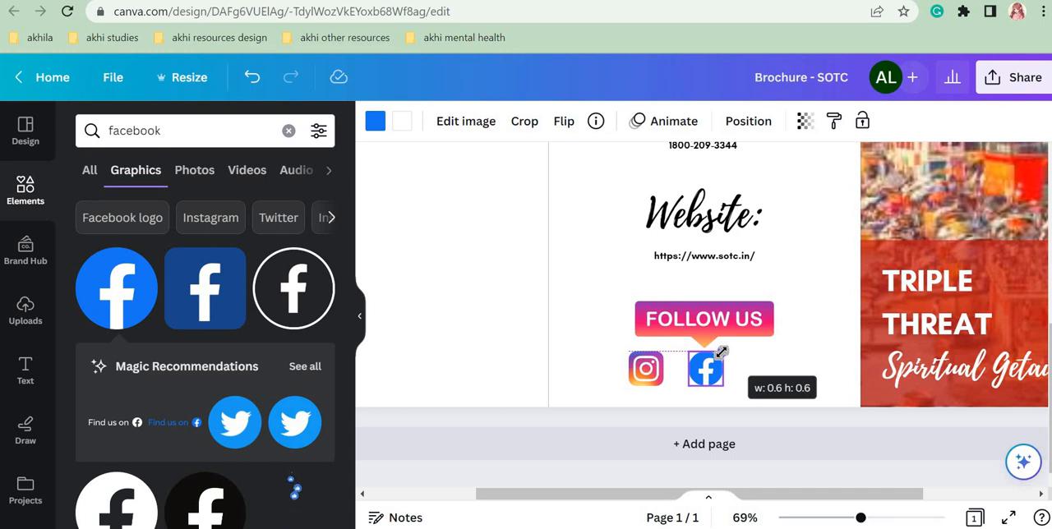
{"action": "left_click_drag", "start_coordinate": [722, 352], "coordinate": [721, 354]}
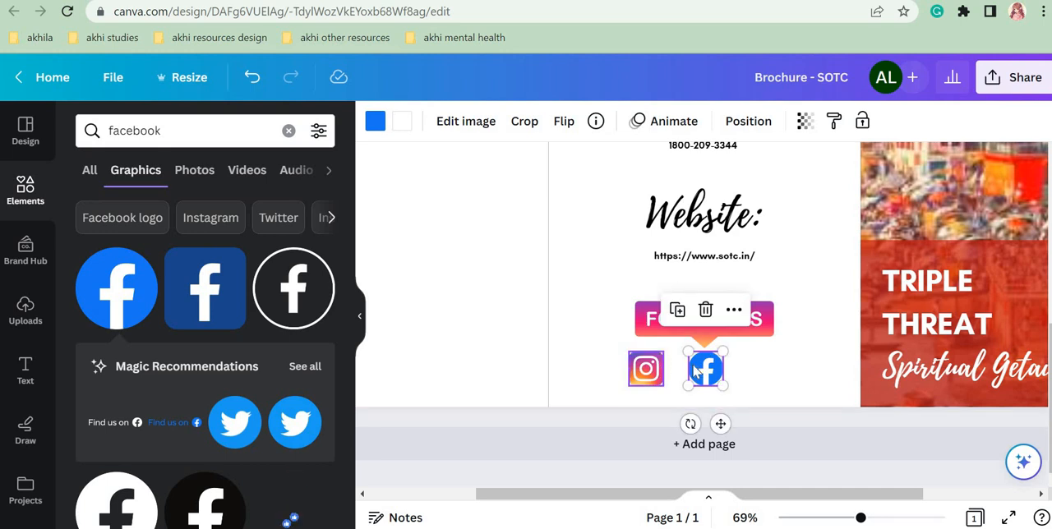
{"action": "mouse_move", "coordinate": [687, 368]}
{"action": "left_mouse_down"}
{"action": "mouse_move", "coordinate": [669, 368]}
{"action": "mouse_move", "coordinate": [690, 375]}
{"action": "left_mouse_up"}
{"action": "left_click", "coordinate": [737, 380]}
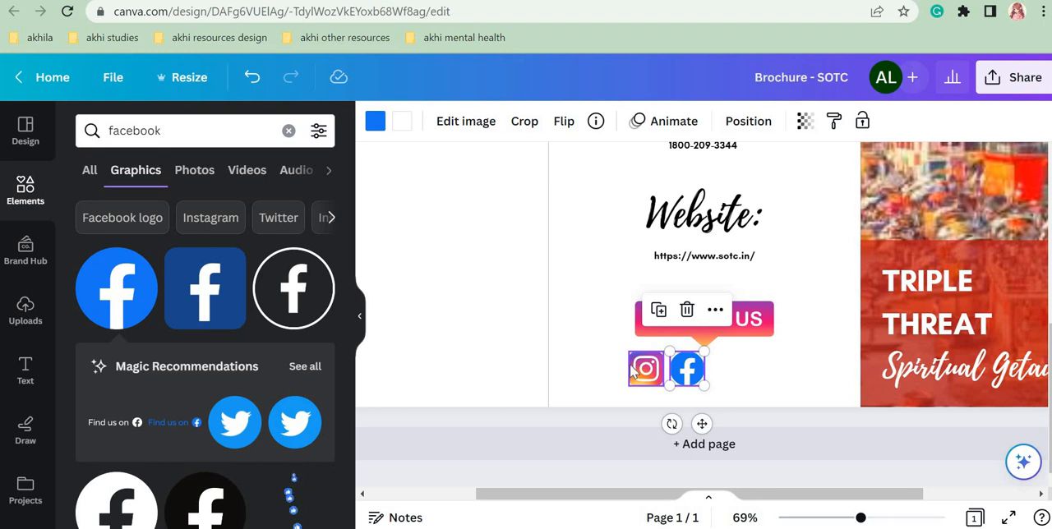
Step: Search the elements library for "twitter" and limit the results to graphics
{"action": "left_click", "coordinate": [289, 131]}
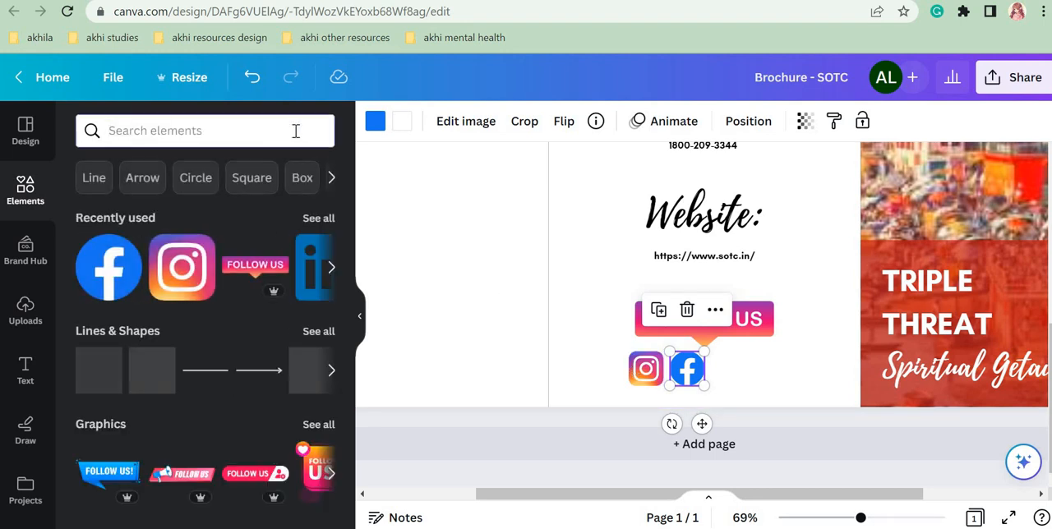
{"action": "type", "text": "twitte"}
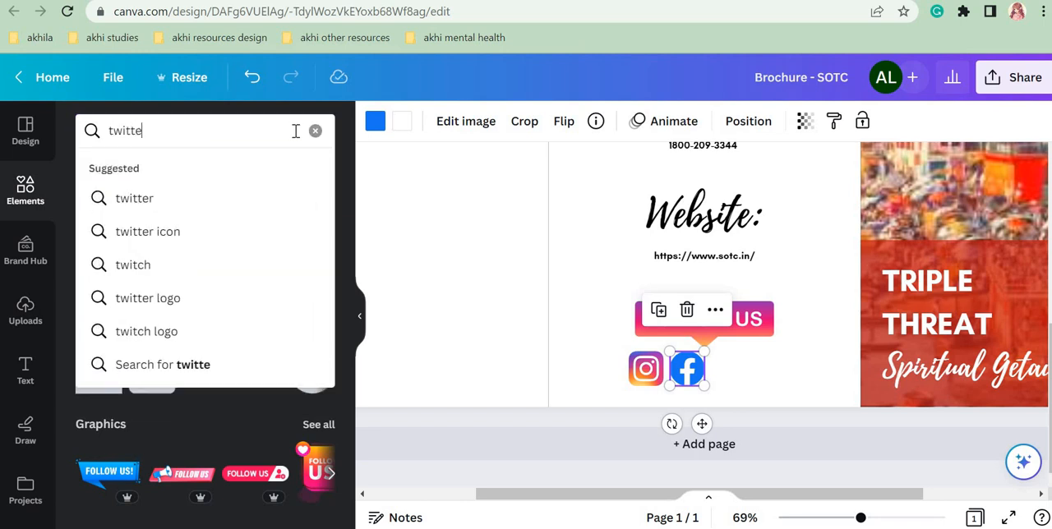
{"action": "type", "text": "r"}
{"action": "key", "text": "Return"}
{"action": "left_click", "coordinate": [141, 170]}
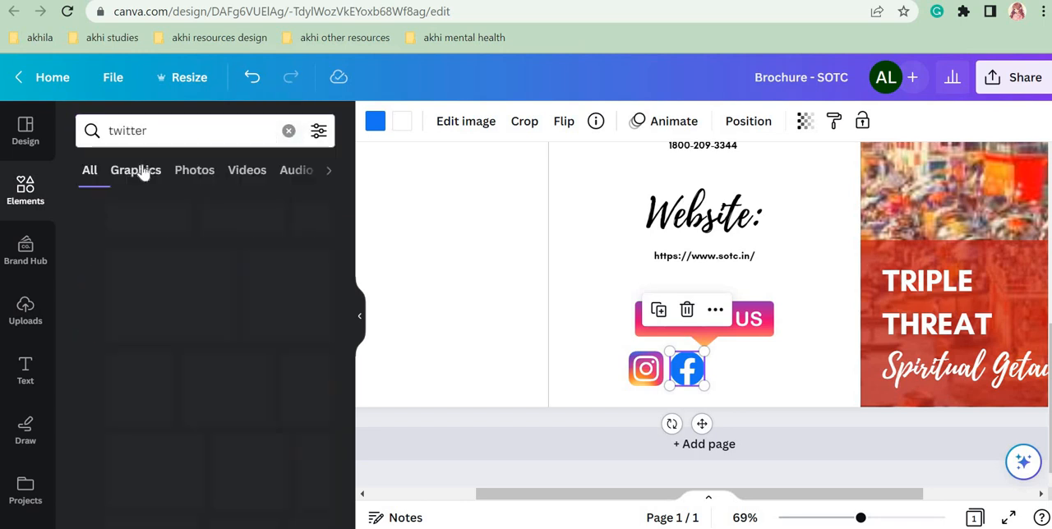
Step: Add the round blue Twitter logo, shrink it to match the Facebook icon and place it in the same row to its right
{"action": "left_click", "coordinate": [116, 288]}
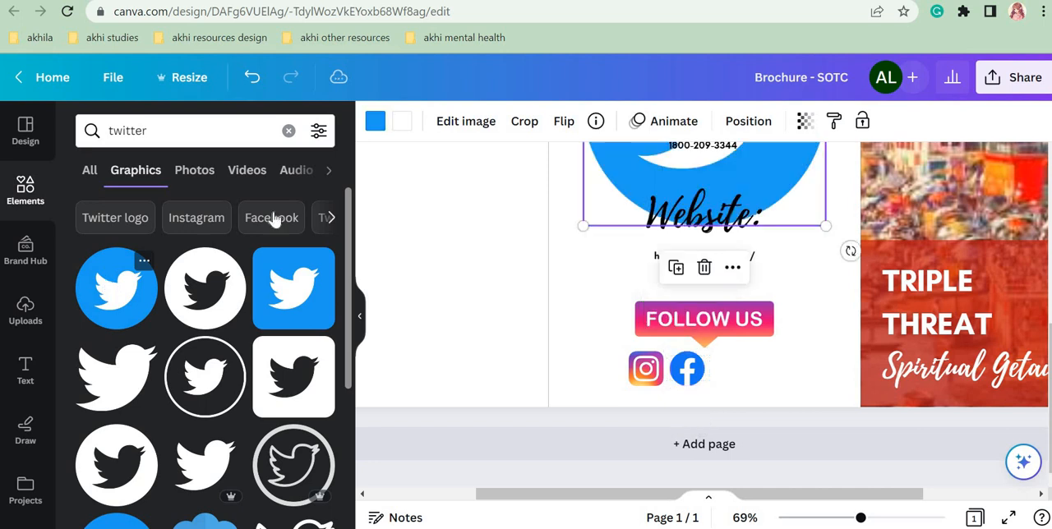
{"action": "left_click_drag", "start_coordinate": [774, 176], "coordinate": [903, 336]}
{"action": "left_click_drag", "start_coordinate": [955, 144], "coordinate": [765, 365]}
{"action": "left_click", "coordinate": [806, 384]}
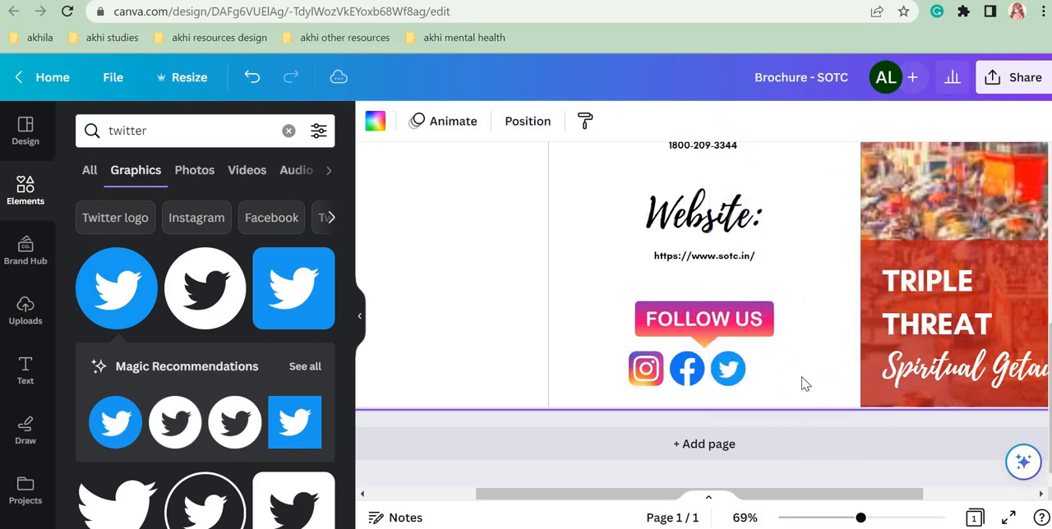
Step: Search the elements library for "linkedin" and limit the results to graphics
{"action": "left_click", "coordinate": [289, 131]}
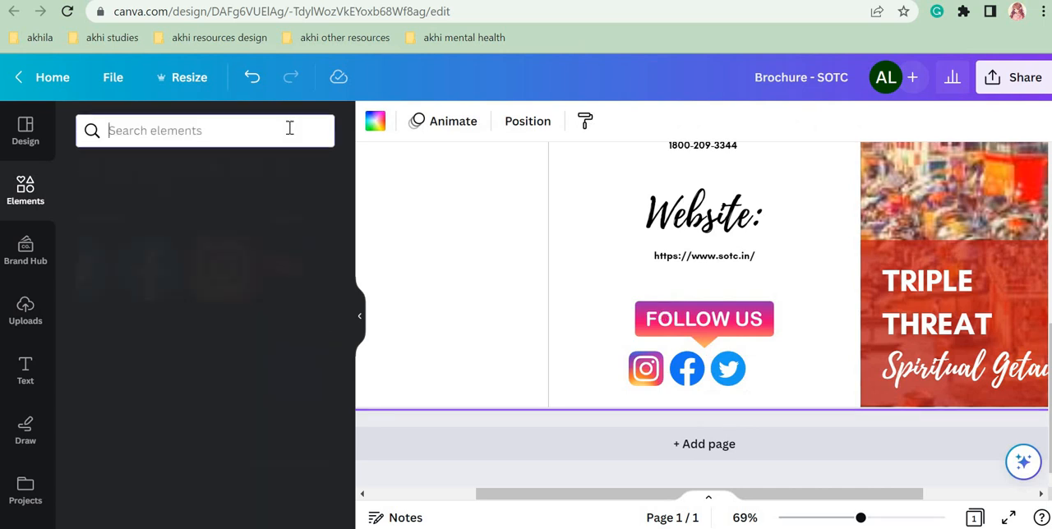
{"action": "type", "text": "linkedi"}
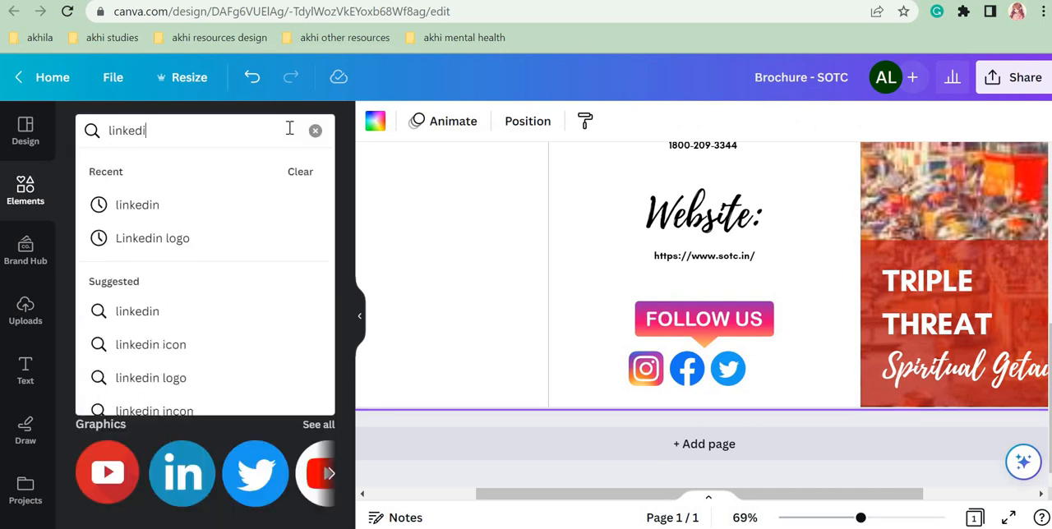
{"action": "type", "text": "n"}
{"action": "key", "text": "Return"}
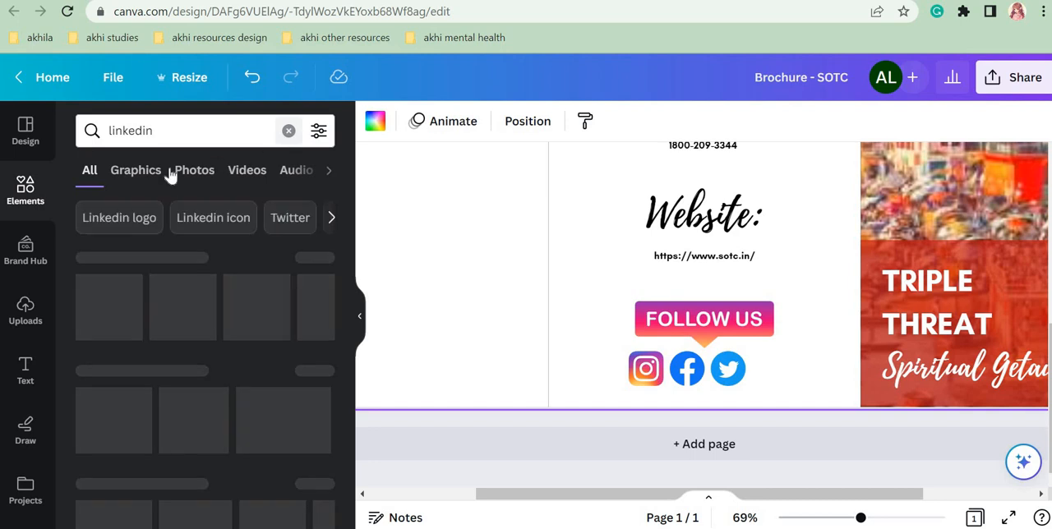
{"action": "left_click", "coordinate": [138, 172]}
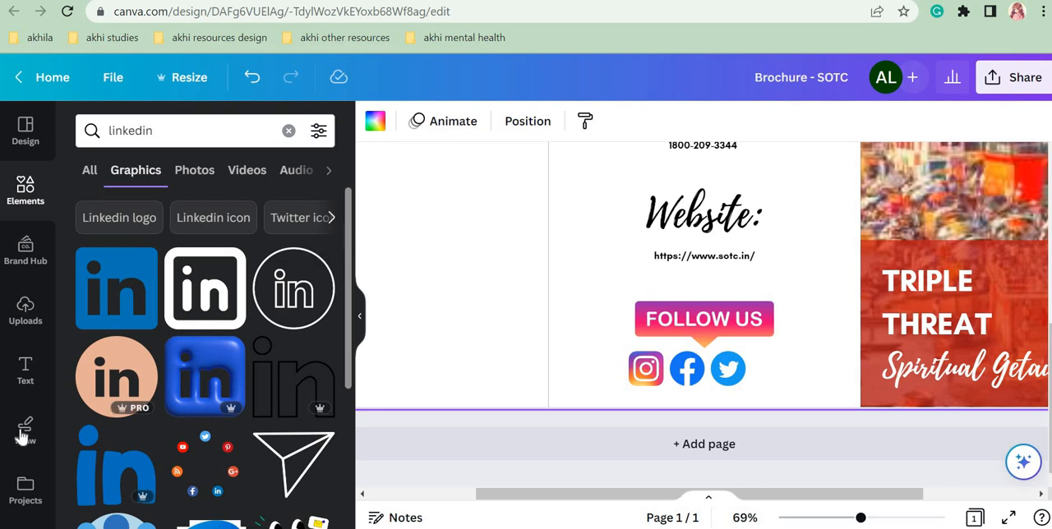
Step: Add the square blue LinkedIn logo, shrink it to match the other social icons and place it directly right of the Twitter icon
{"action": "left_click", "coordinate": [105, 287]}
{"action": "left_click_drag", "start_coordinate": [773, 196], "coordinate": [860, 374]}
{"action": "left_click_drag", "start_coordinate": [910, 166], "coordinate": [780, 363]}
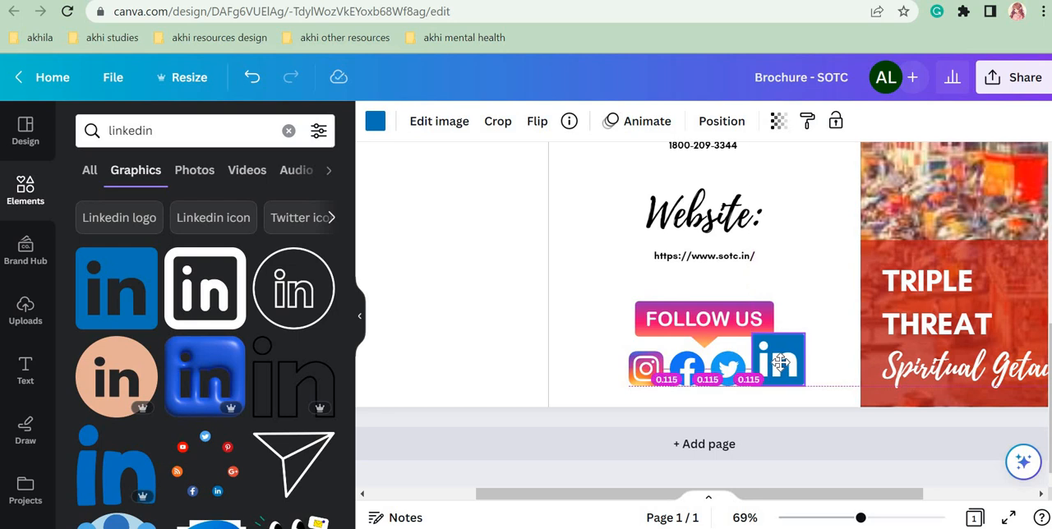
{"action": "mouse_move", "coordinate": [781, 362]}
{"action": "left_mouse_down"}
{"action": "mouse_move", "coordinate": [790, 350]}
{"action": "mouse_move", "coordinate": [795, 359]}
{"action": "left_mouse_up"}
{"action": "left_click", "coordinate": [828, 357]}
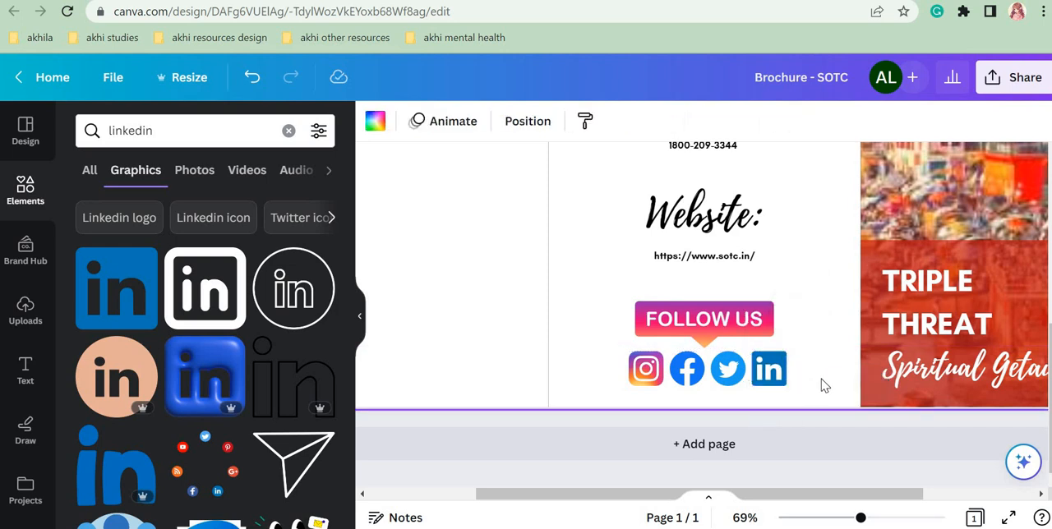
Step: Select all four social media icons and shift them slightly left to centre the row beneath the Follow Us banner
{"action": "left_click_drag", "start_coordinate": [819, 380], "coordinate": [624, 383]}
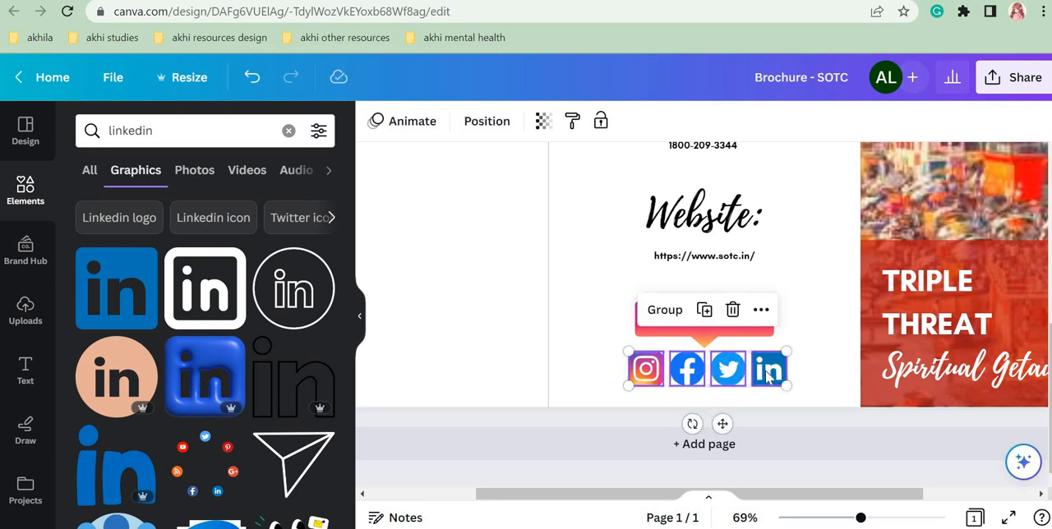
{"action": "left_click_drag", "start_coordinate": [768, 374], "coordinate": [764, 374]}
{"action": "left_click", "coordinate": [813, 379]}
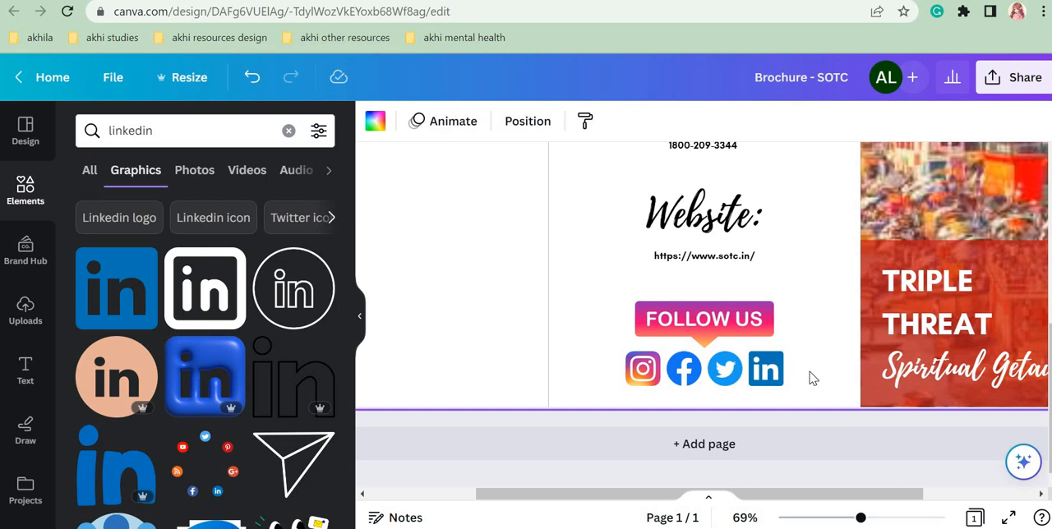
Step: Shrink the Follow Us banner and its icon row together and recentre them near the bottom of the middle panel
{"action": "left_click_drag", "start_coordinate": [843, 523], "coordinate": [814, 518]}
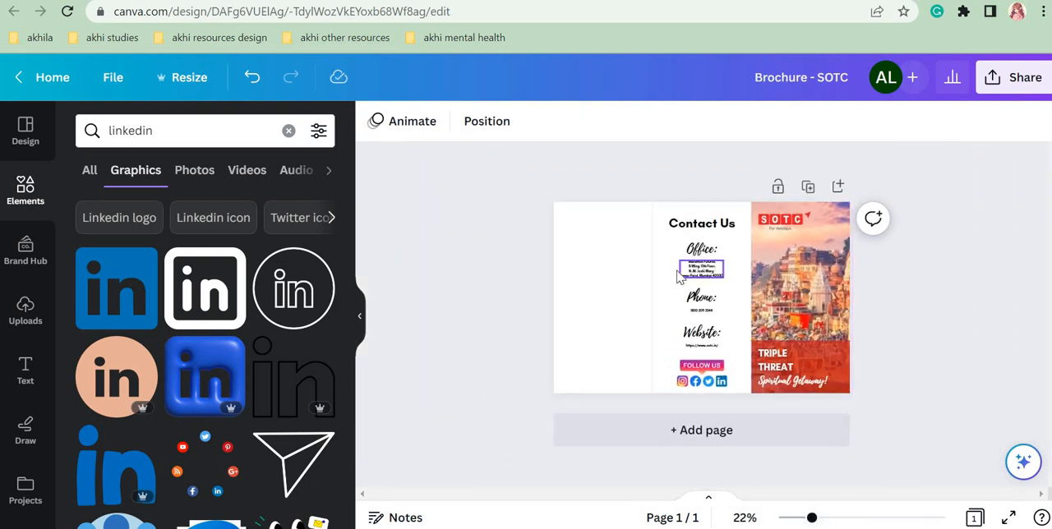
{"action": "left_click_drag", "start_coordinate": [668, 360], "coordinate": [716, 370]}
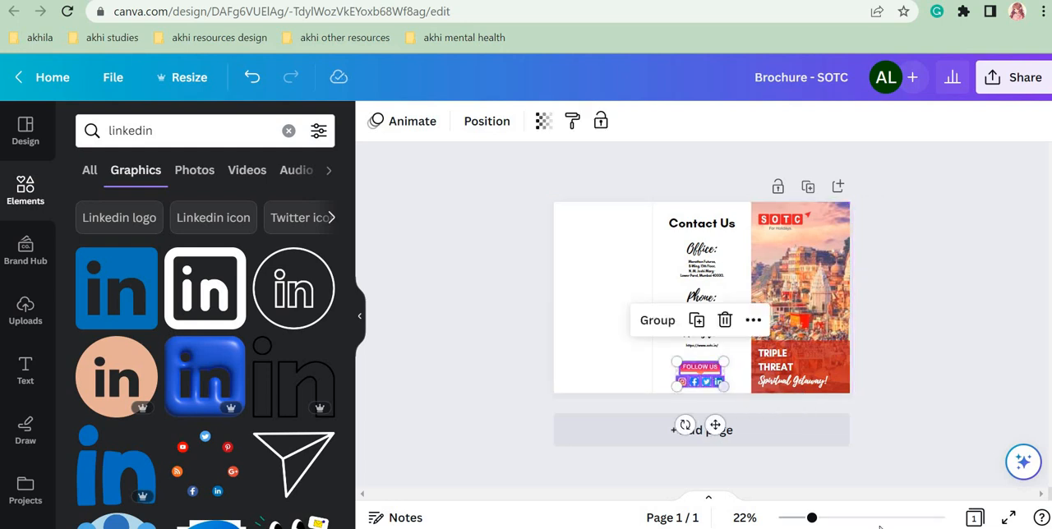
{"action": "left_click", "coordinate": [844, 519]}
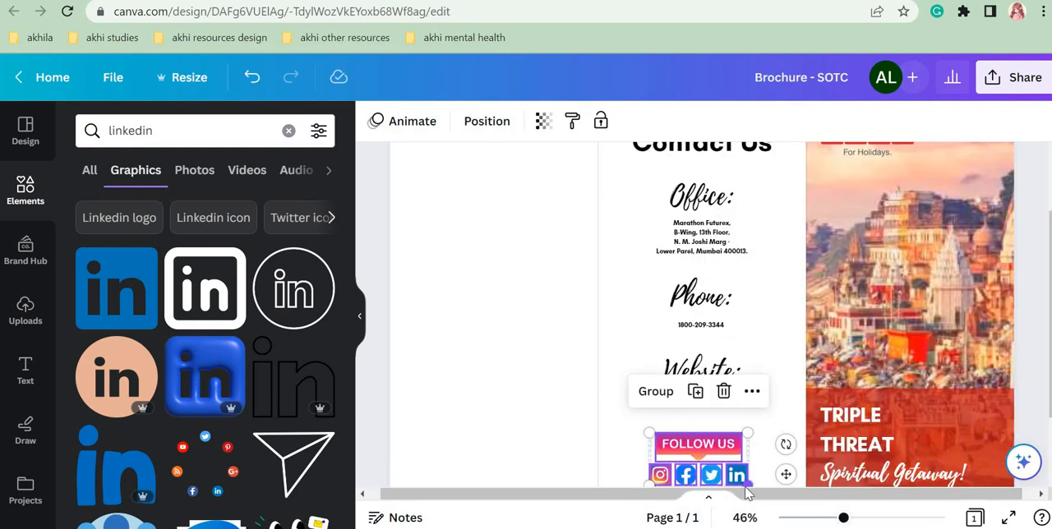
{"action": "scroll", "coordinate": [737, 477], "scroll_direction": "down", "scroll_amount": 2}
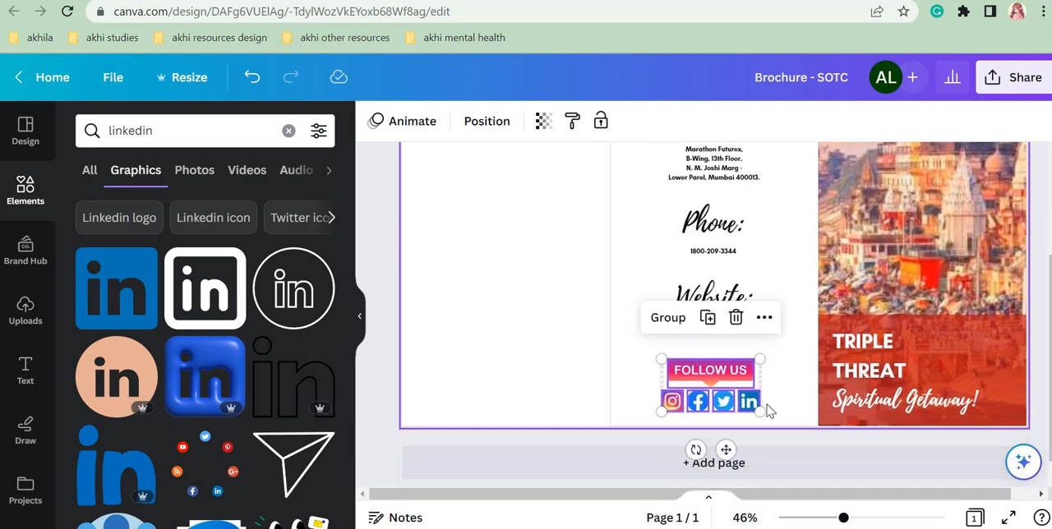
{"action": "left_click_drag", "start_coordinate": [758, 409], "coordinate": [764, 377]}
{"action": "left_click", "coordinate": [784, 370]}
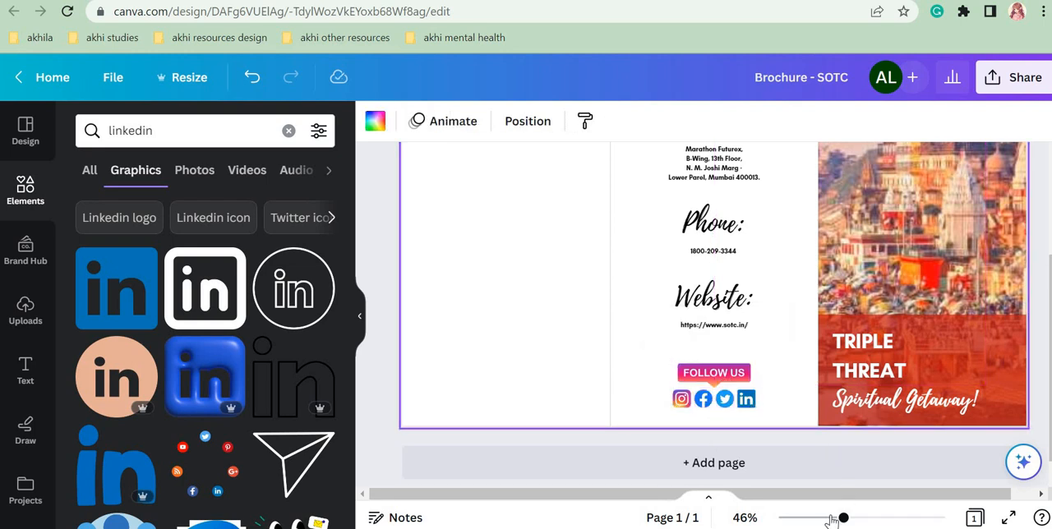
Step: Duplicate the cover's red title rectangle and stretch the copy to about 5.67 × 11 in so it covers the whole middle panel
{"action": "left_click_drag", "start_coordinate": [844, 518], "coordinate": [815, 518]}
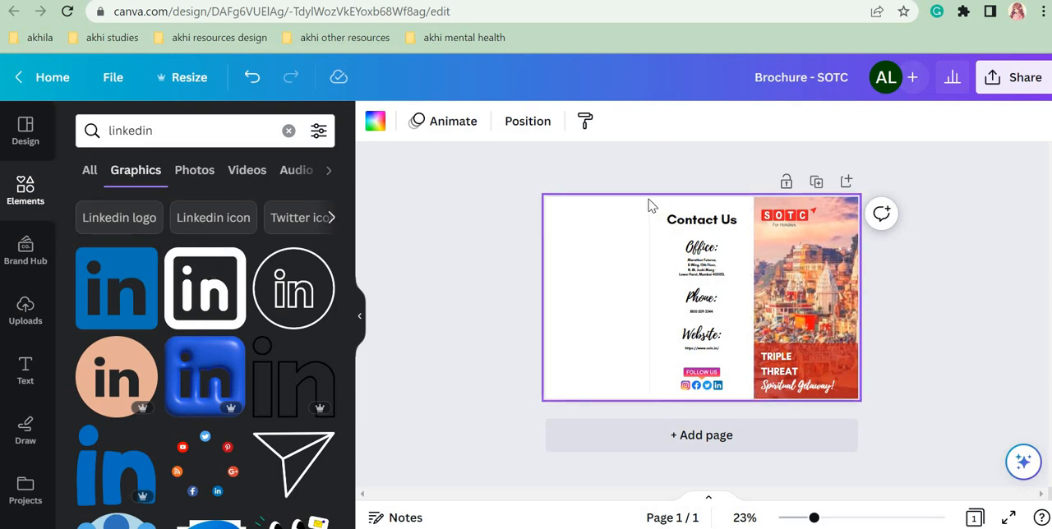
{"action": "left_click", "coordinate": [852, 365]}
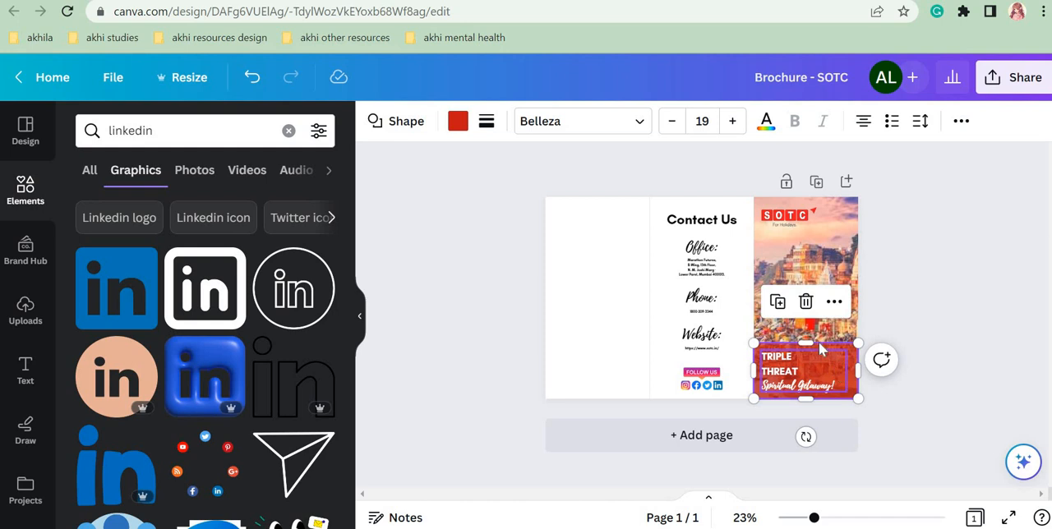
{"action": "left_click", "coordinate": [778, 309]}
{"action": "left_click_drag", "start_coordinate": [826, 371], "coordinate": [740, 399]}
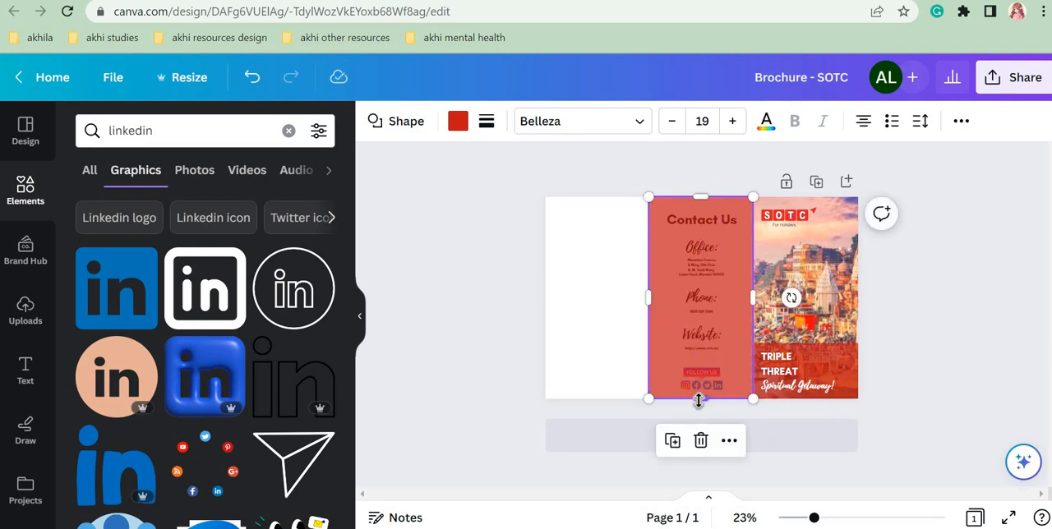
{"action": "mouse_move", "coordinate": [704, 389]}
{"action": "left_mouse_down"}
{"action": "mouse_move", "coordinate": [704, 238]}
{"action": "mouse_move", "coordinate": [709, 400]}
{"action": "left_mouse_up"}
{"action": "mouse_move", "coordinate": [704, 401]}
{"action": "left_mouse_down"}
{"action": "mouse_move", "coordinate": [707, 350]}
{"action": "mouse_move", "coordinate": [713, 401]}
{"action": "left_mouse_up"}
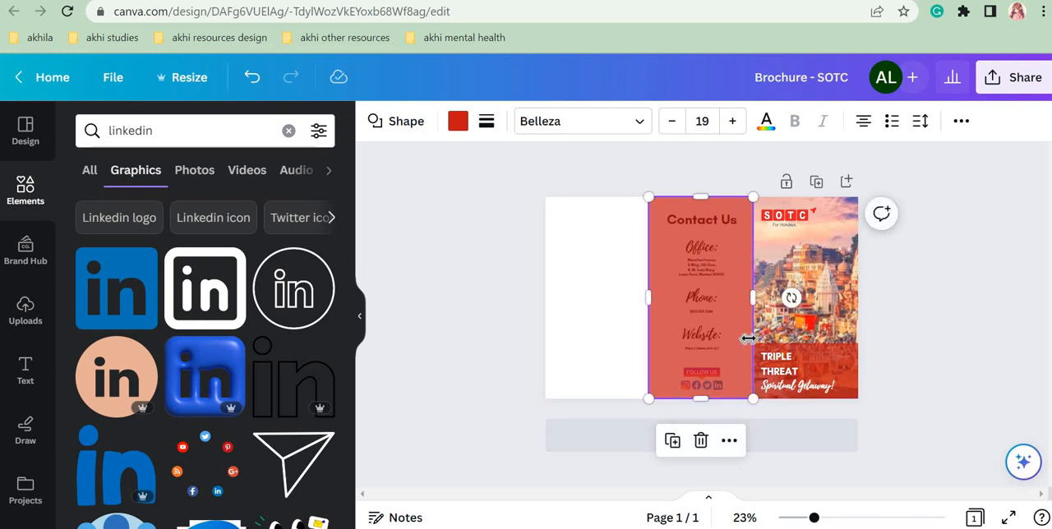
Step: Set the transparency value of the middle panel's red rectangle to 100
{"action": "left_click", "coordinate": [961, 121]}
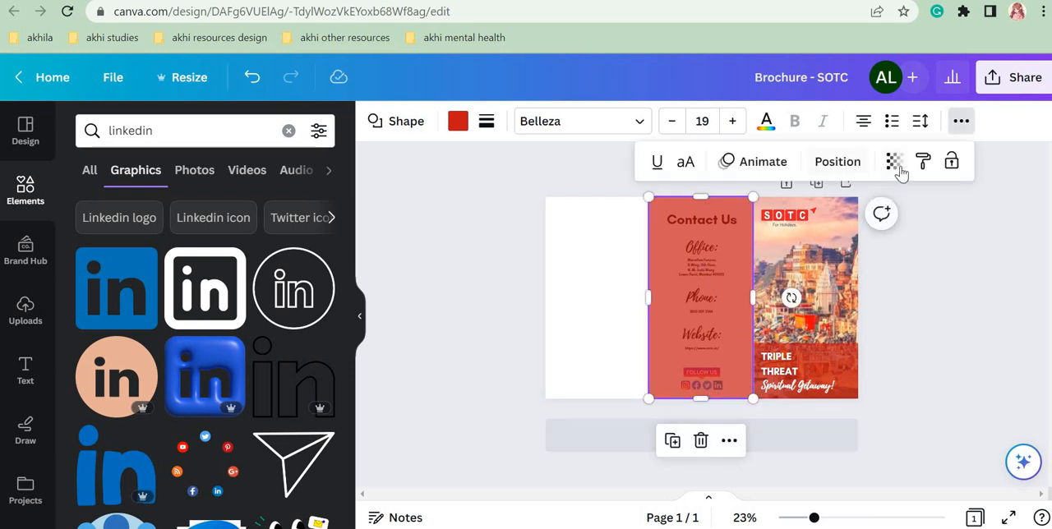
{"action": "left_click", "coordinate": [895, 162]}
{"action": "left_click_drag", "start_coordinate": [851, 236], "coordinate": [896, 229]}
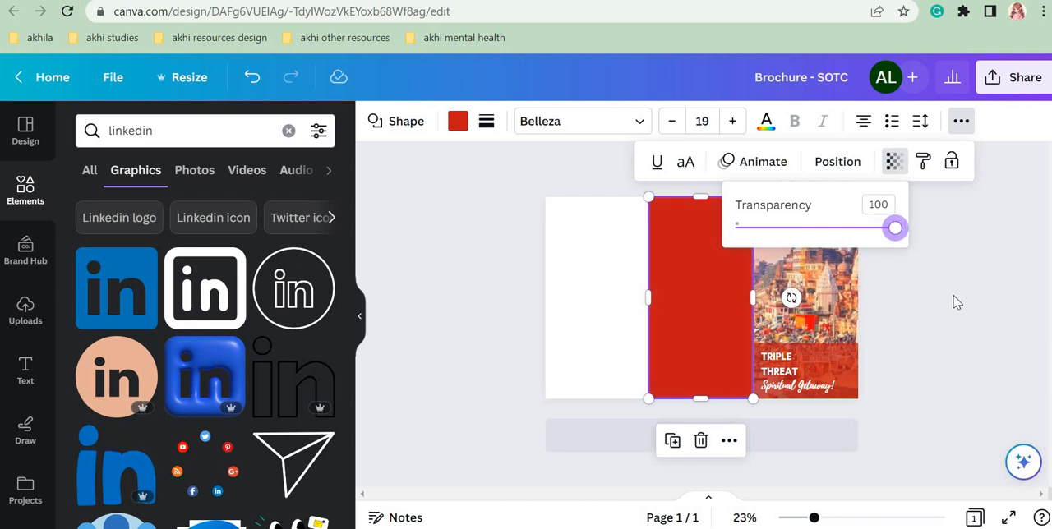
{"action": "left_click", "coordinate": [953, 301]}
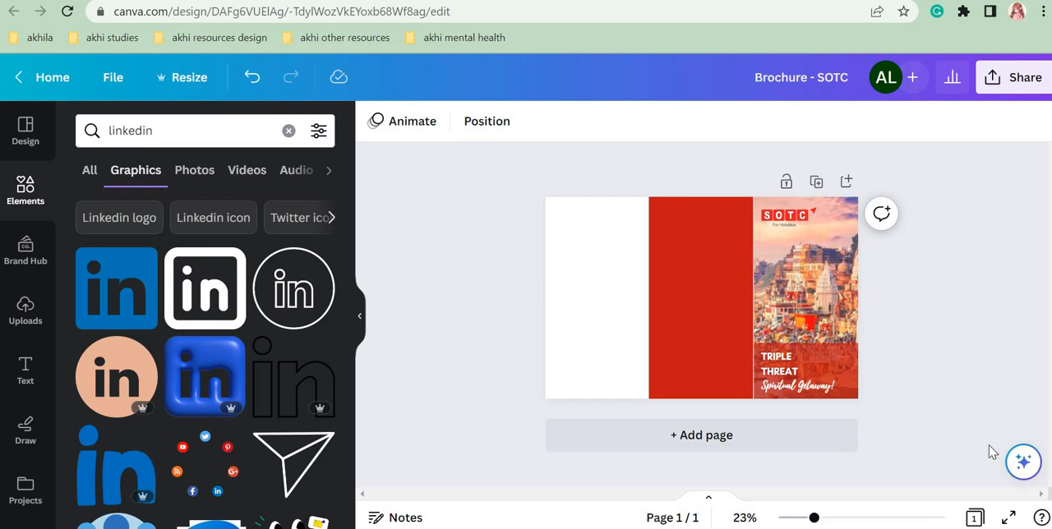
Step: Send the middle panel's red rectangle to the back, behind the contact text and icons
{"action": "left_click", "coordinate": [698, 301]}
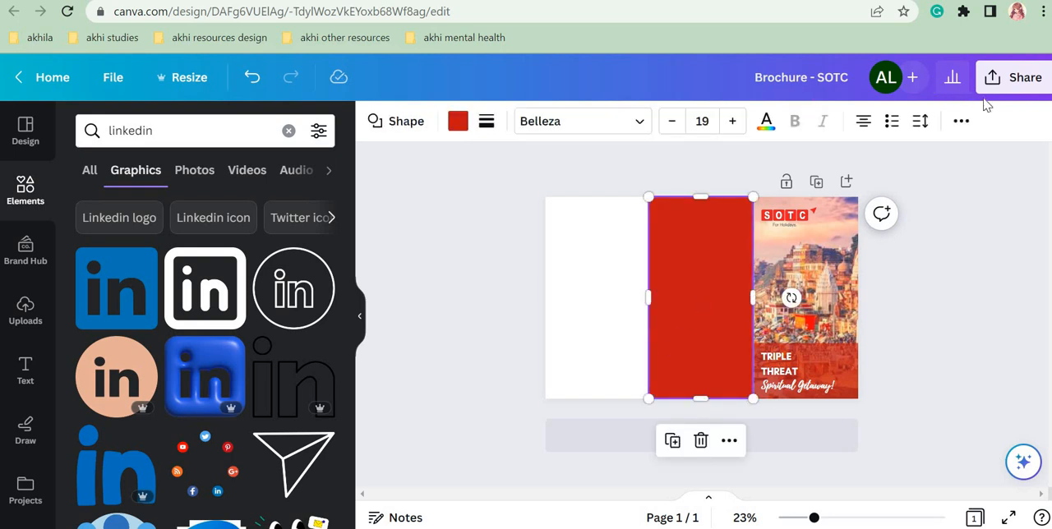
{"action": "left_click", "coordinate": [962, 122]}
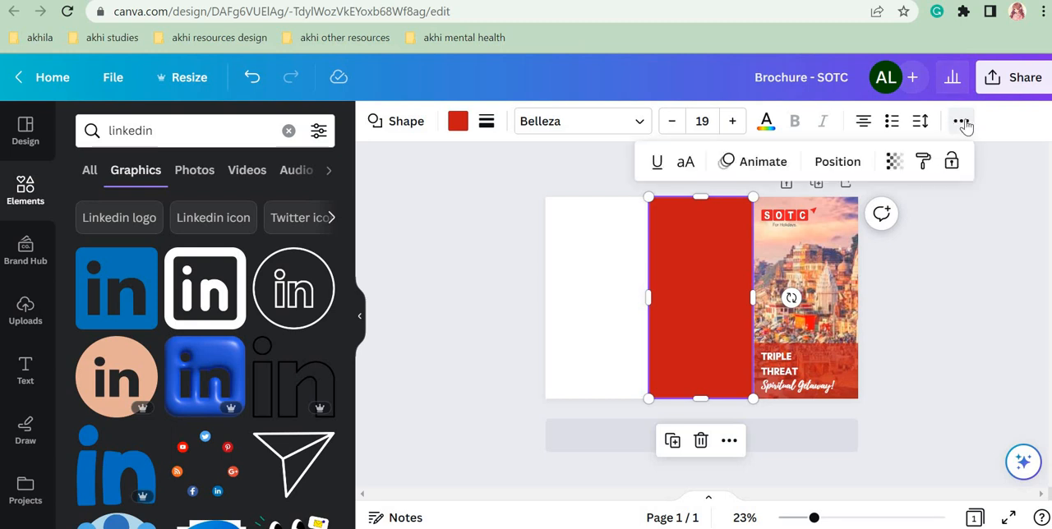
{"action": "left_click", "coordinate": [836, 164]}
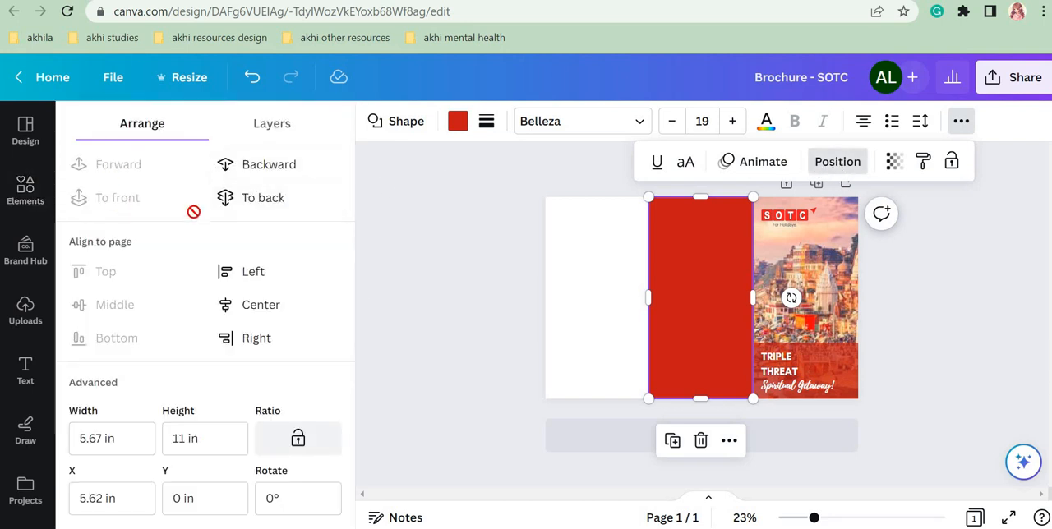
{"action": "left_click", "coordinate": [266, 196]}
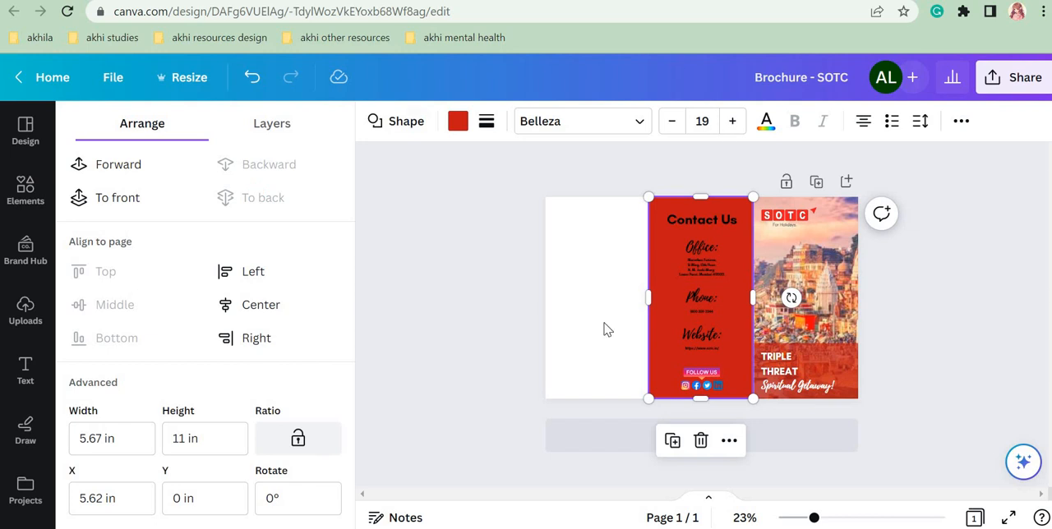
{"action": "left_click", "coordinate": [1004, 357]}
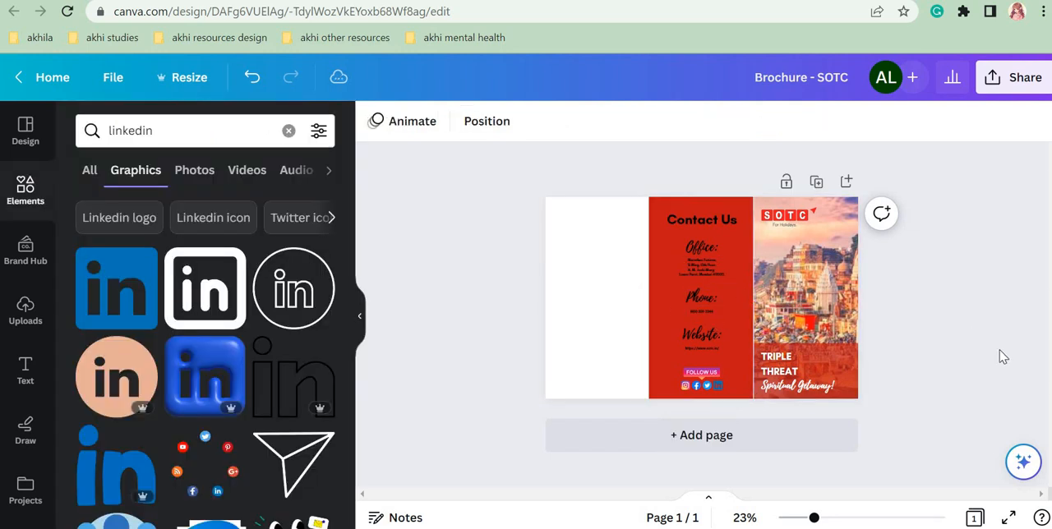
Step: Change the text colour of the Contact Us heading to white
{"action": "left_click", "coordinate": [690, 214]}
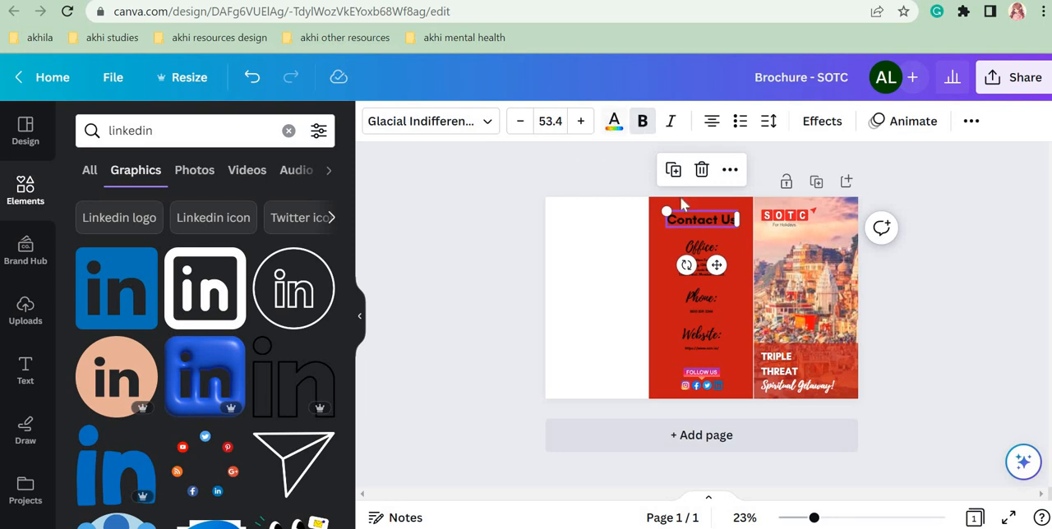
{"action": "left_click", "coordinate": [613, 125]}
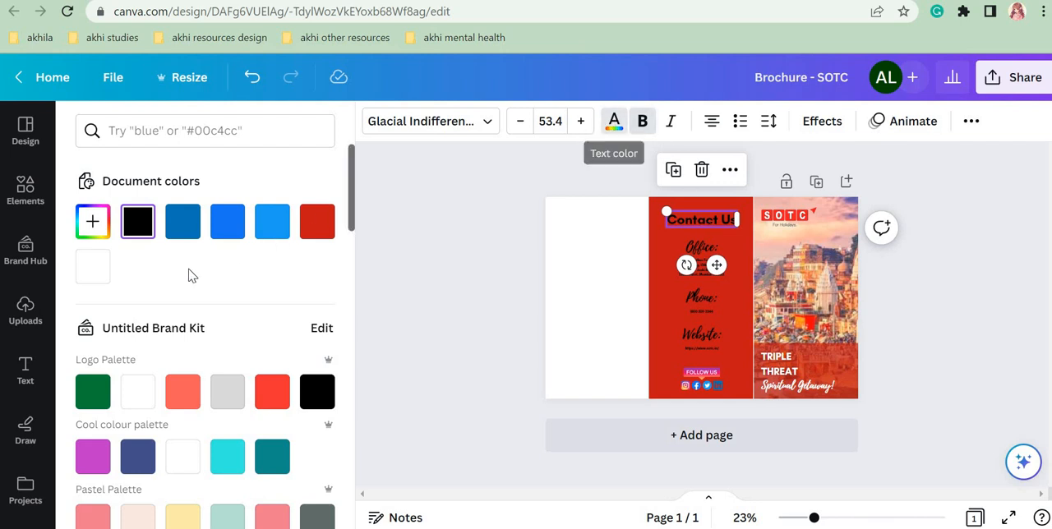
{"action": "left_click", "coordinate": [96, 274]}
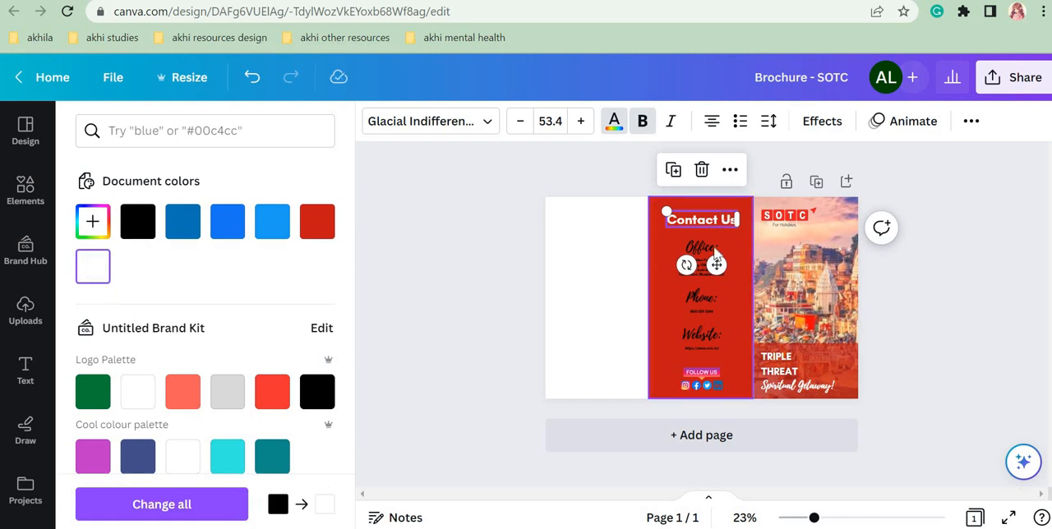
Step: Change the text colour of the office address, the phone number and the website URL to white
{"action": "key", "text": "Tab"}
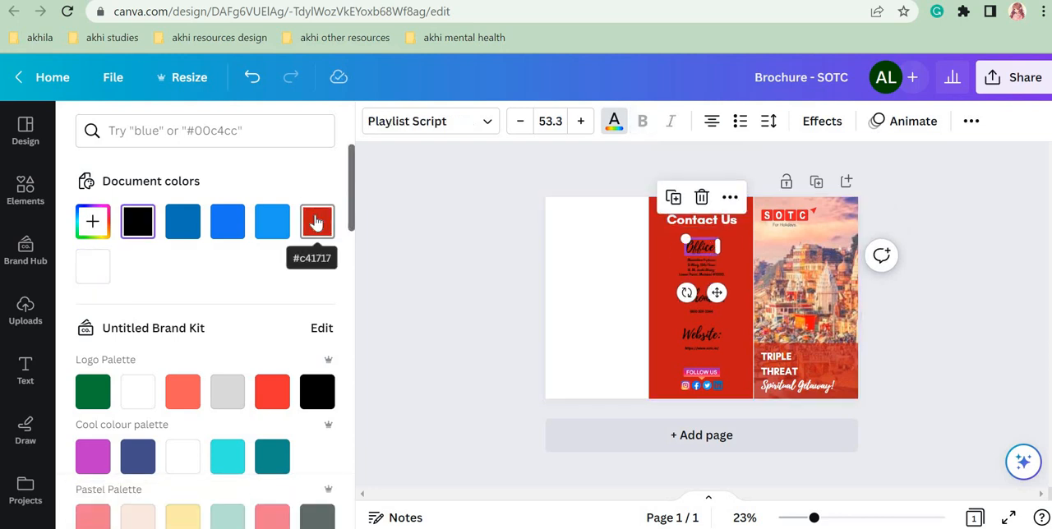
{"action": "left_click", "coordinate": [700, 265]}
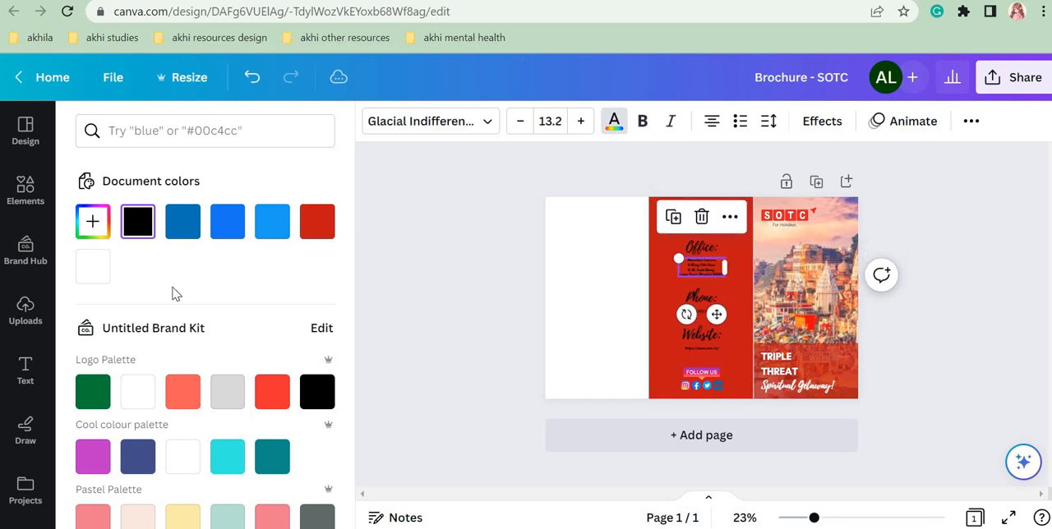
{"action": "left_click", "coordinate": [95, 268]}
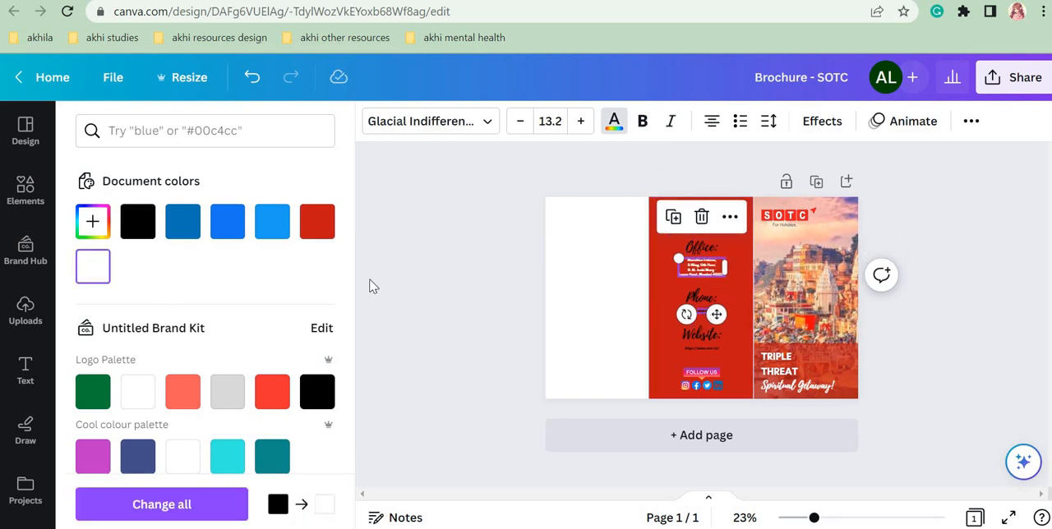
{"action": "left_click", "coordinate": [702, 312]}
{"action": "left_click", "coordinate": [102, 271]}
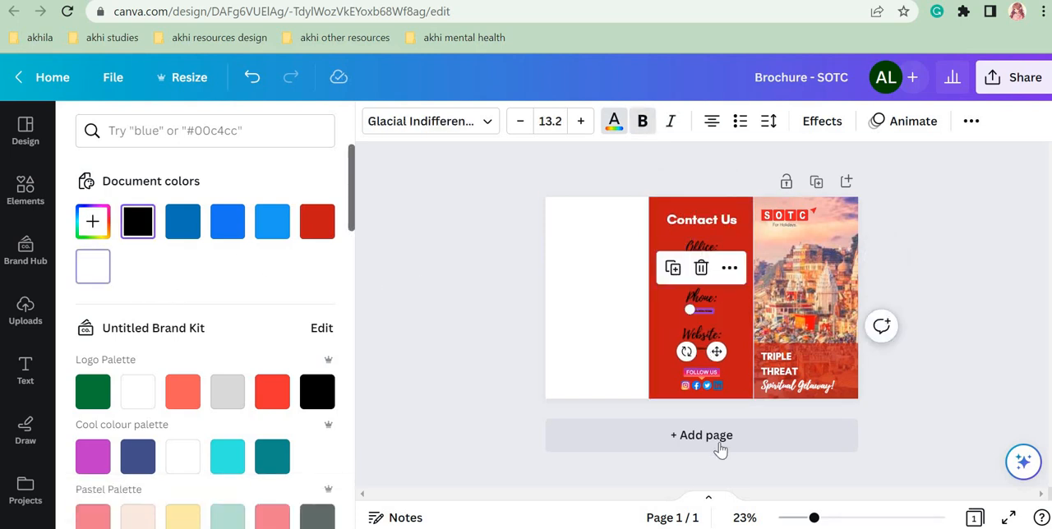
{"action": "left_click", "coordinate": [704, 356]}
{"action": "left_click", "coordinate": [93, 266]}
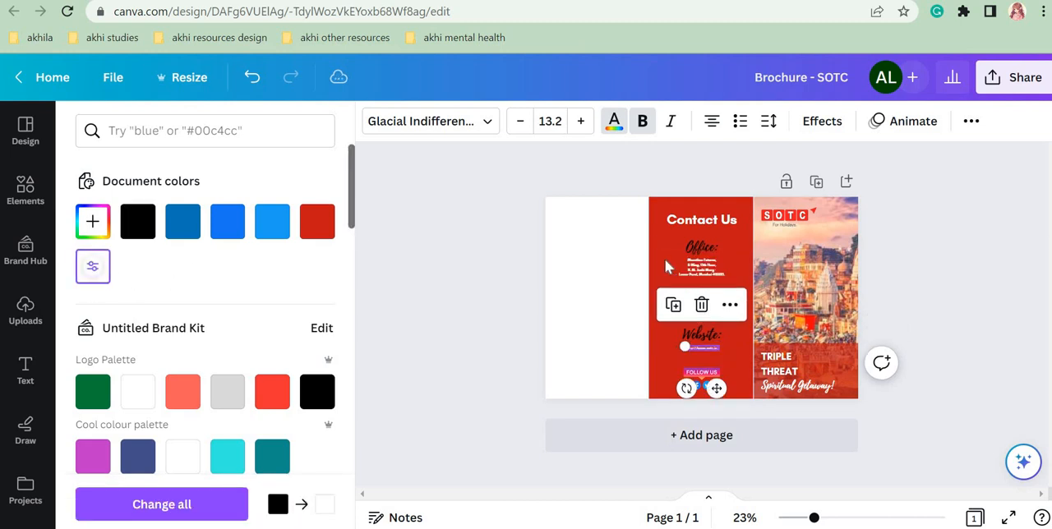
Step: Change the text colour of the Office heading in the middle panel to light pink #F1C6C6
{"action": "left_click", "coordinate": [701, 247]}
{"action": "left_click", "coordinate": [702, 298]}
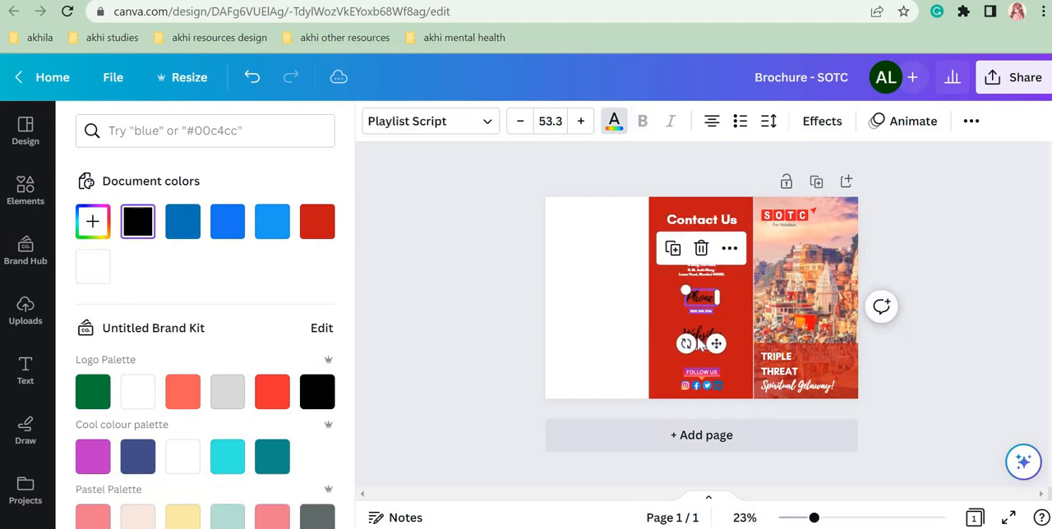
{"action": "left_click", "coordinate": [699, 342]}
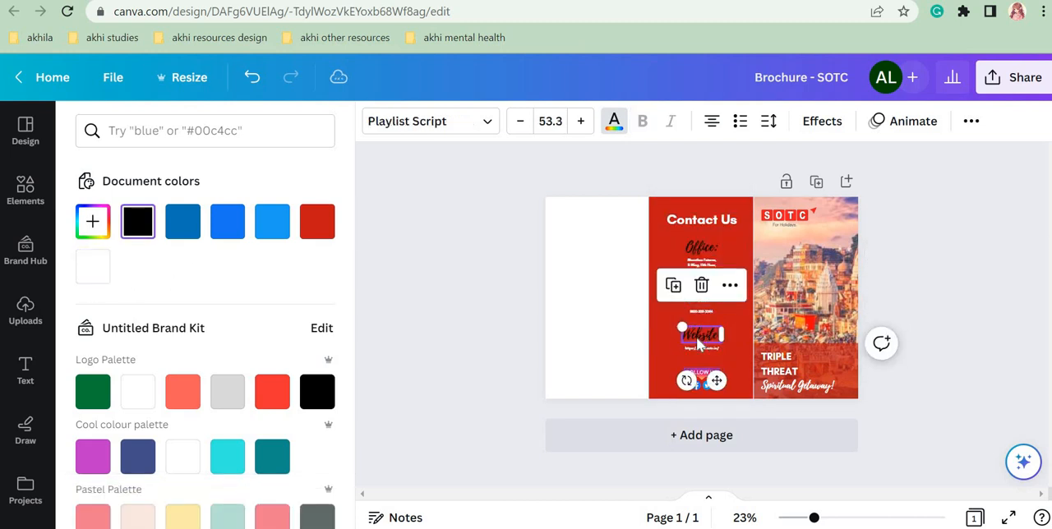
{"action": "left_click", "coordinate": [698, 250]}
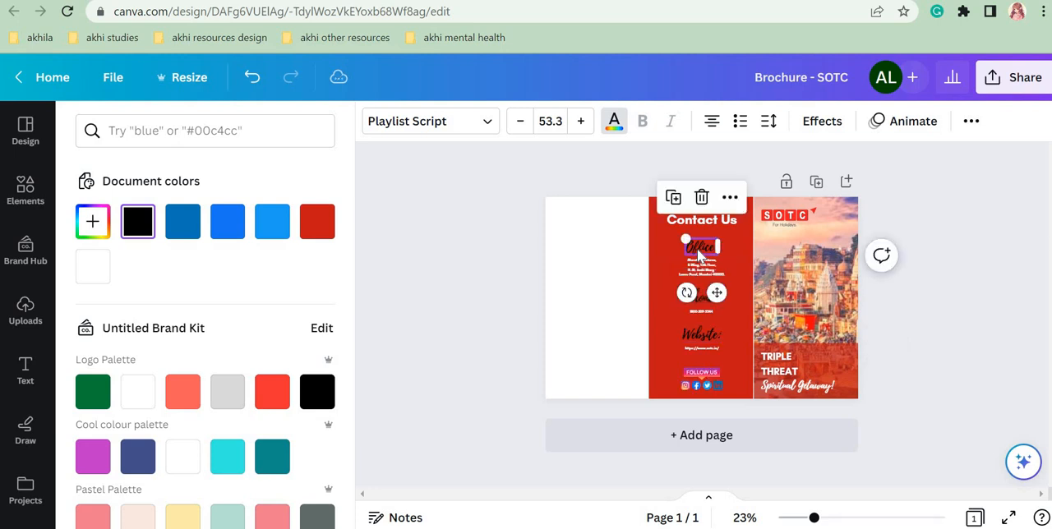
{"action": "left_click", "coordinate": [838, 519]}
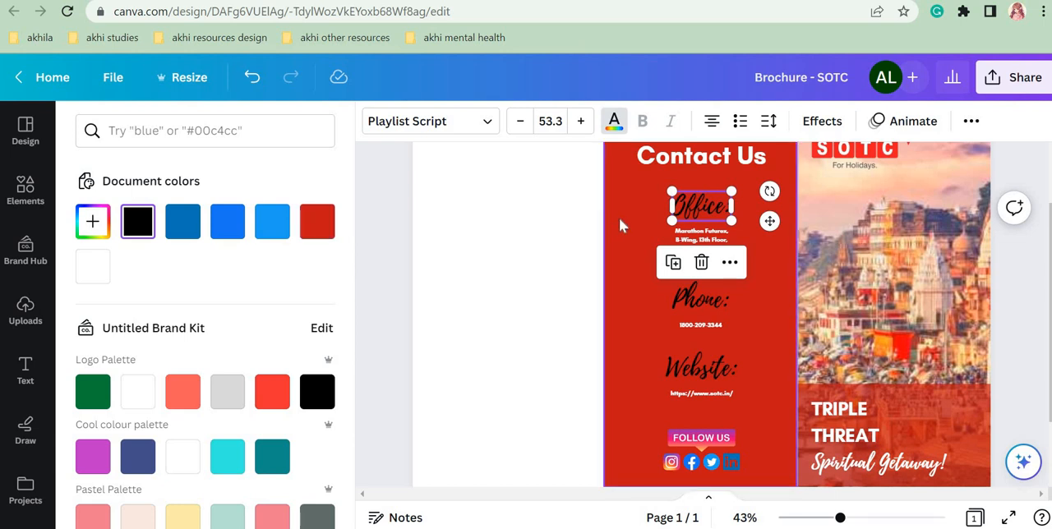
{"action": "left_click", "coordinate": [315, 227]}
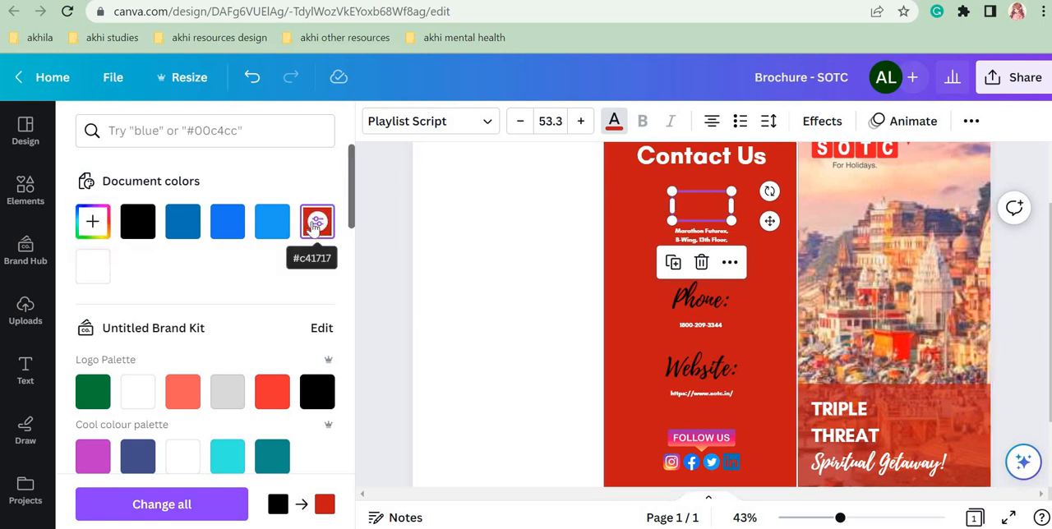
{"action": "left_click", "coordinate": [92, 223]}
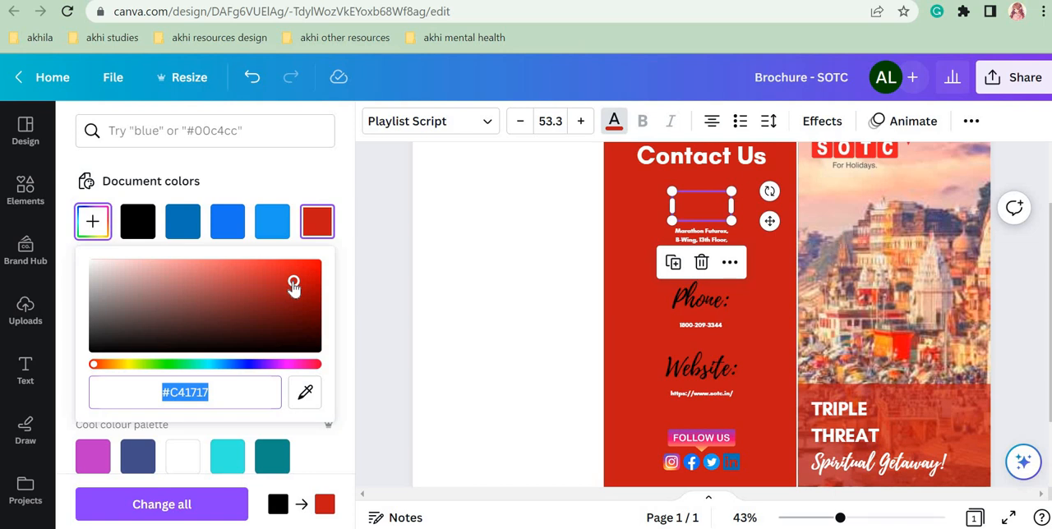
{"action": "left_click_drag", "start_coordinate": [293, 284], "coordinate": [130, 263]}
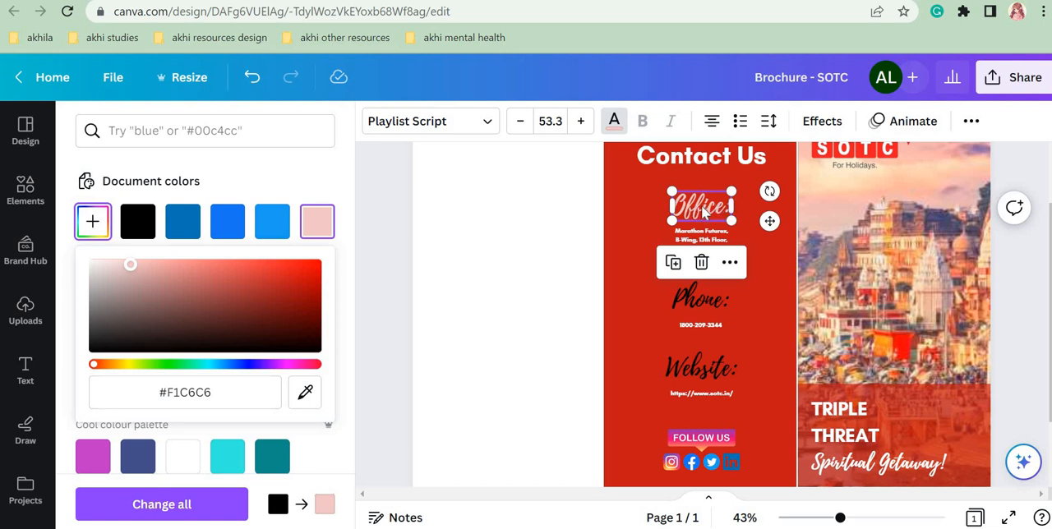
{"action": "left_click", "coordinate": [772, 268]}
Step: Apply the light pink #F1C6C6 text colour to the Phone and Website headings in the middle panel
{"action": "left_click", "coordinate": [687, 297]}
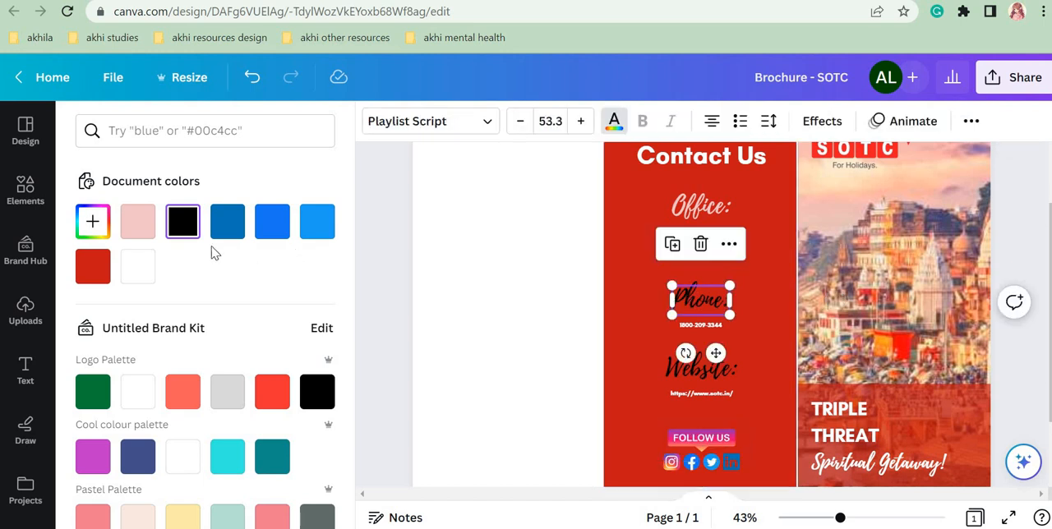
{"action": "left_click", "coordinate": [138, 221]}
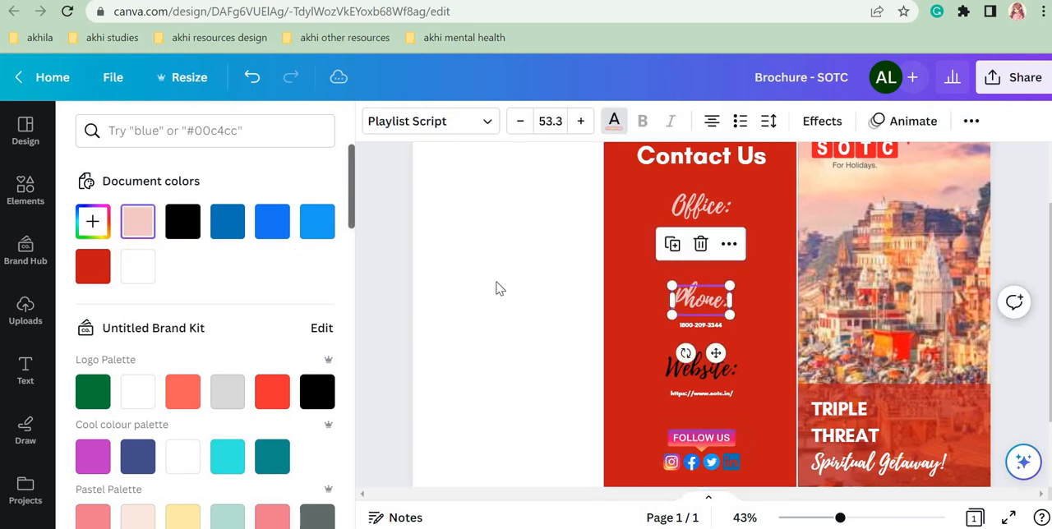
{"action": "left_click", "coordinate": [682, 368]}
{"action": "left_click", "coordinate": [130, 222]}
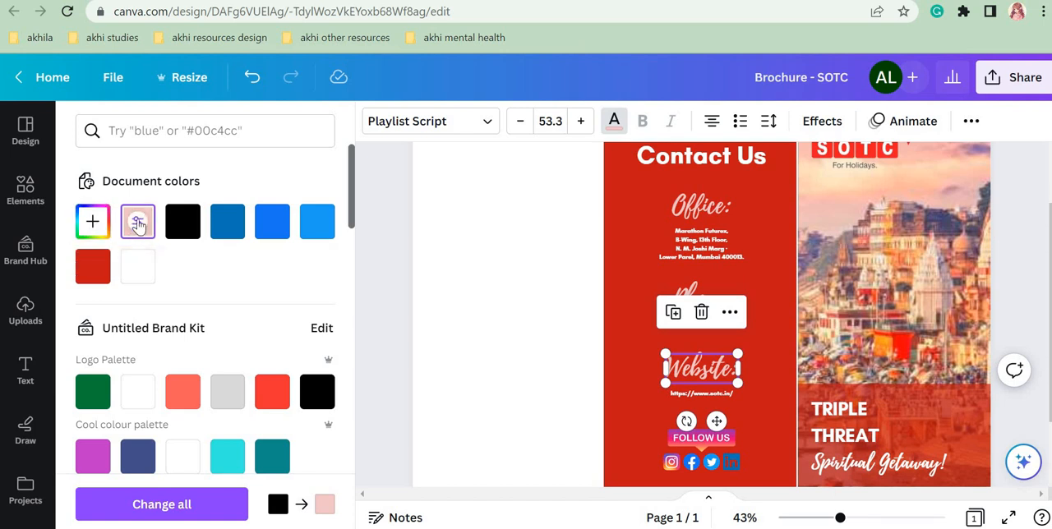
{"action": "left_click", "coordinate": [699, 300]}
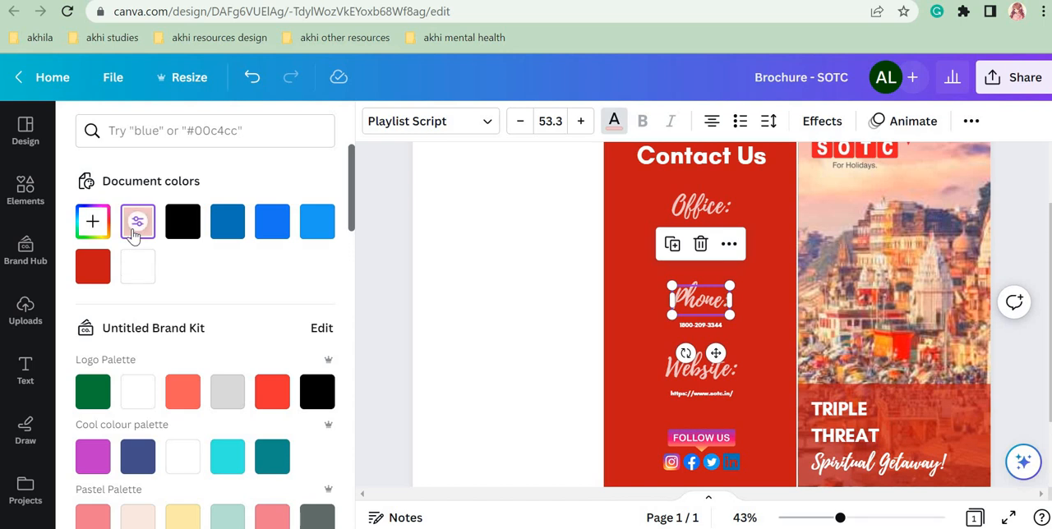
{"action": "left_click", "coordinate": [700, 369]}
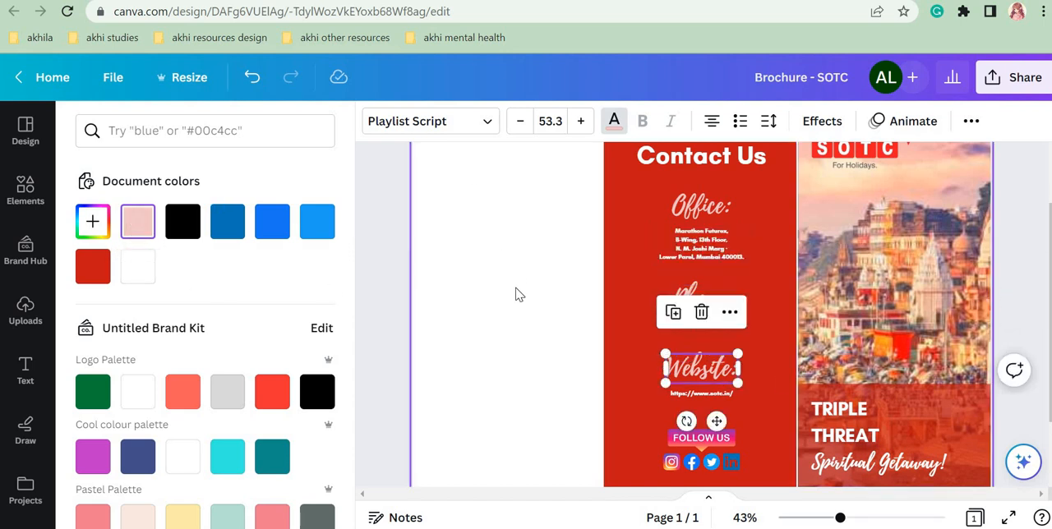
{"action": "left_click", "coordinate": [93, 221]}
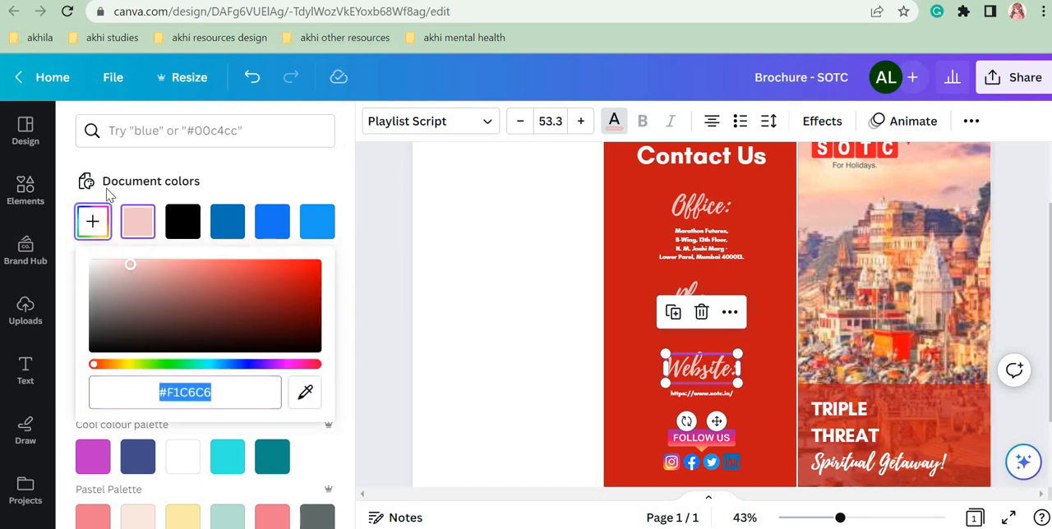
{"action": "left_click", "coordinate": [284, 172]}
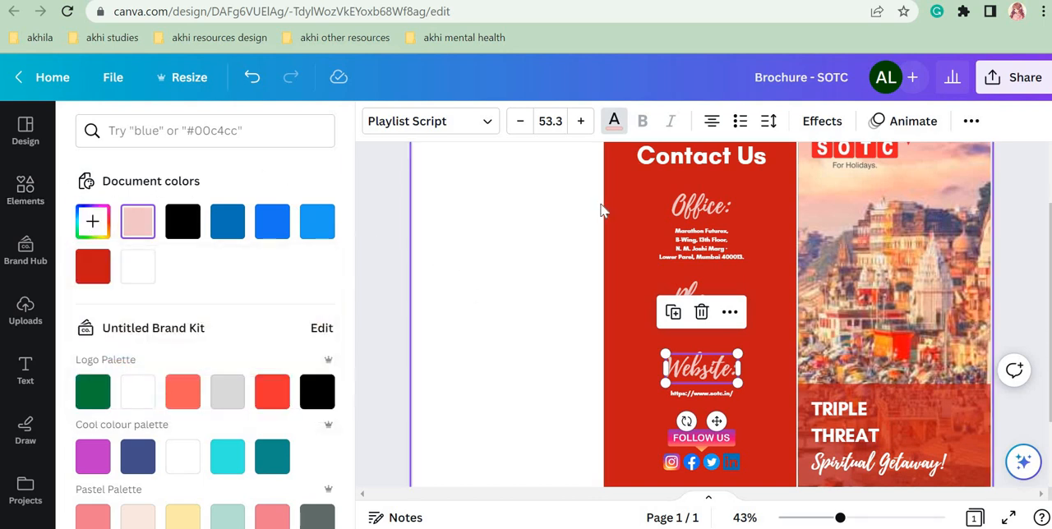
Step: Add a plain straight line just beneath the Contact Us heading and shorten both ends to the heading's width
{"action": "left_click", "coordinate": [600, 209]}
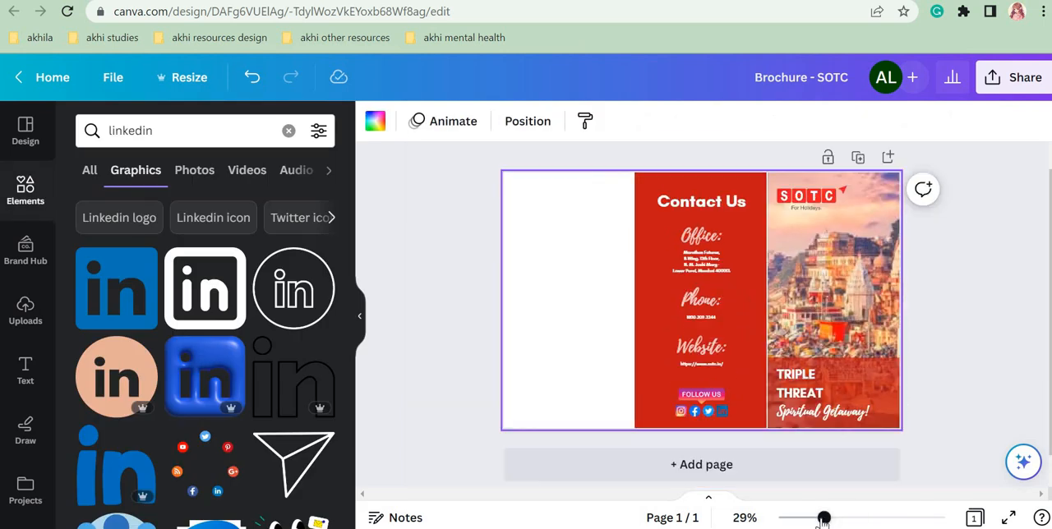
{"action": "left_click", "coordinate": [822, 510]}
{"action": "left_click", "coordinate": [28, 189]}
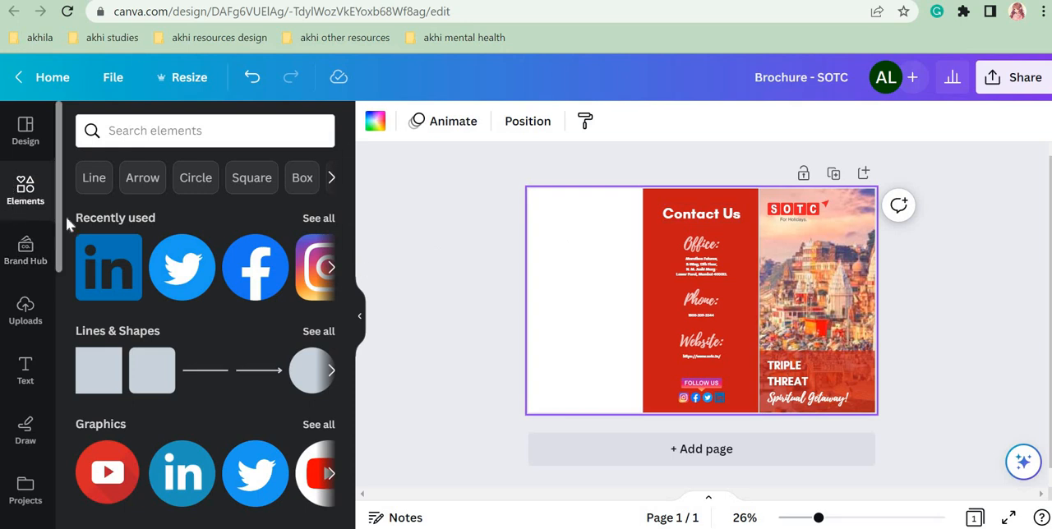
{"action": "left_click", "coordinate": [195, 378]}
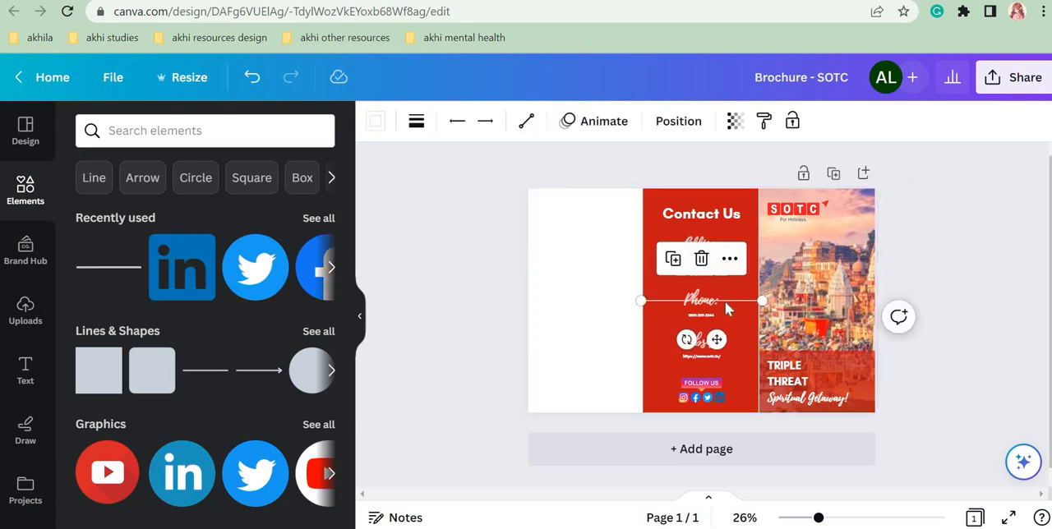
{"action": "left_click_drag", "start_coordinate": [725, 302], "coordinate": [721, 259]}
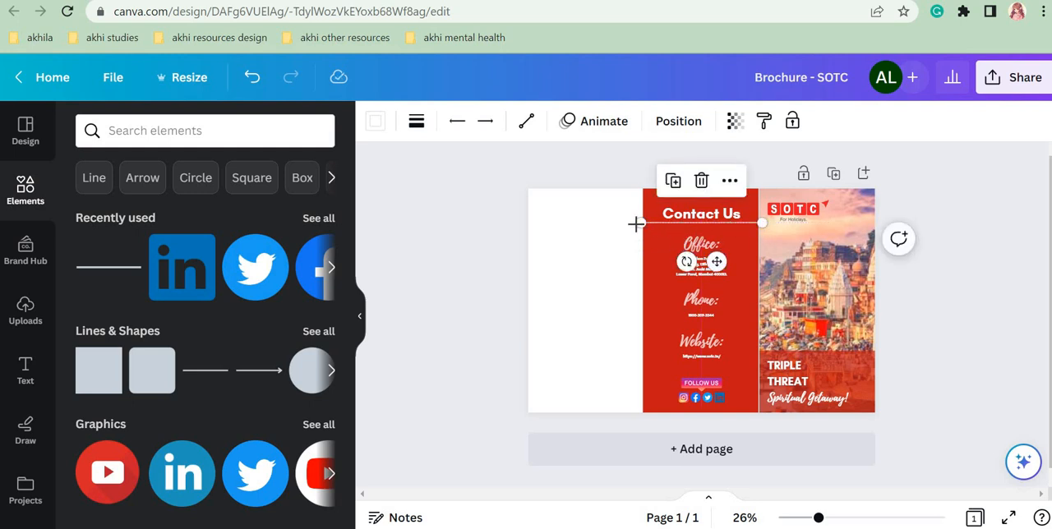
{"action": "left_click_drag", "start_coordinate": [642, 222], "coordinate": [684, 222]}
{"action": "left_click_drag", "start_coordinate": [762, 223], "coordinate": [740, 222]}
{"action": "left_click", "coordinate": [939, 282]}
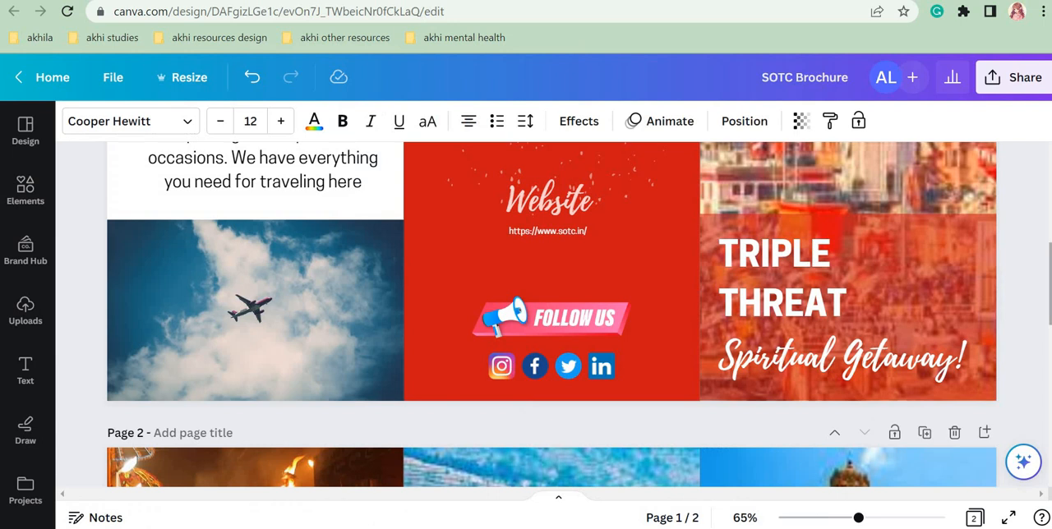
Step: Switch to the finished SOTC Brochure design and examine the layout of the first page's left panel, including its heading, paragraph and photo
{"action": "scroll", "coordinate": [987, 271], "scroll_direction": "up", "scroll_amount": 3}
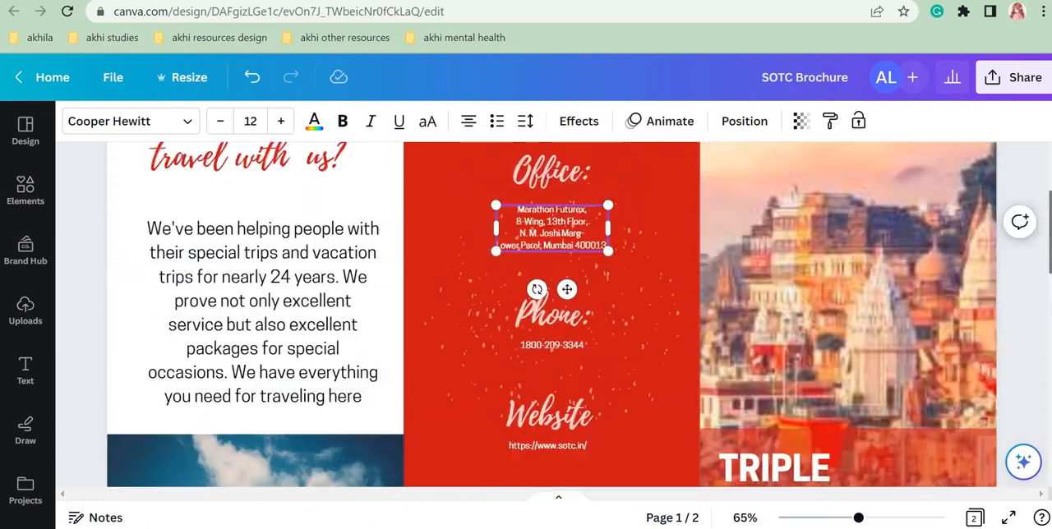
{"action": "scroll", "coordinate": [365, 207], "scroll_direction": "up", "scroll_amount": 1}
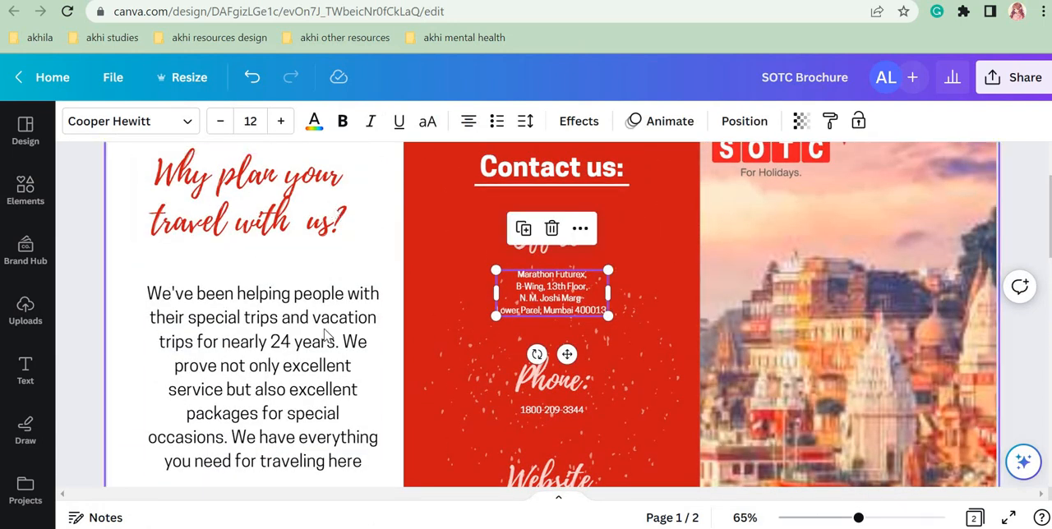
{"action": "left_click_drag", "start_coordinate": [1051, 243], "coordinate": [1051, 290]}
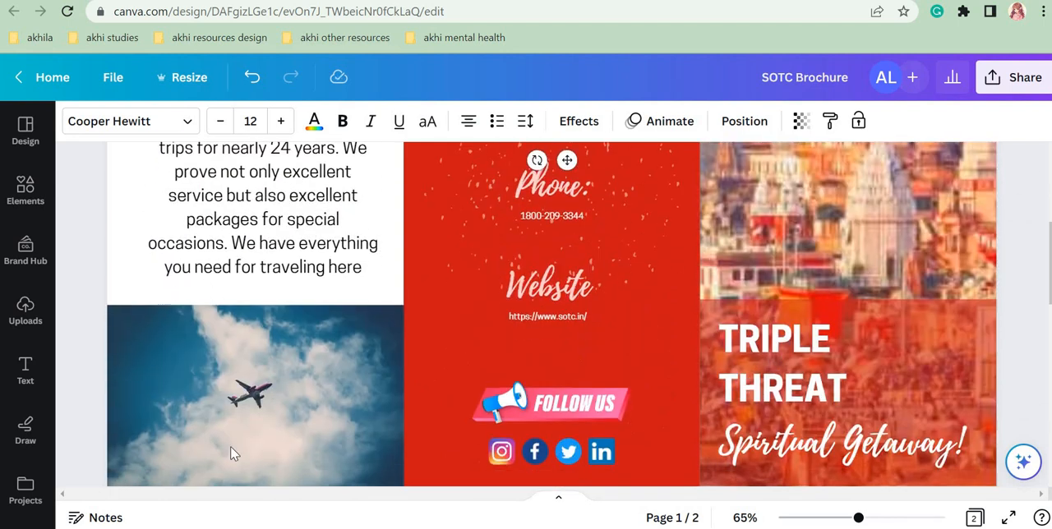
{"action": "left_click", "coordinate": [817, 520]}
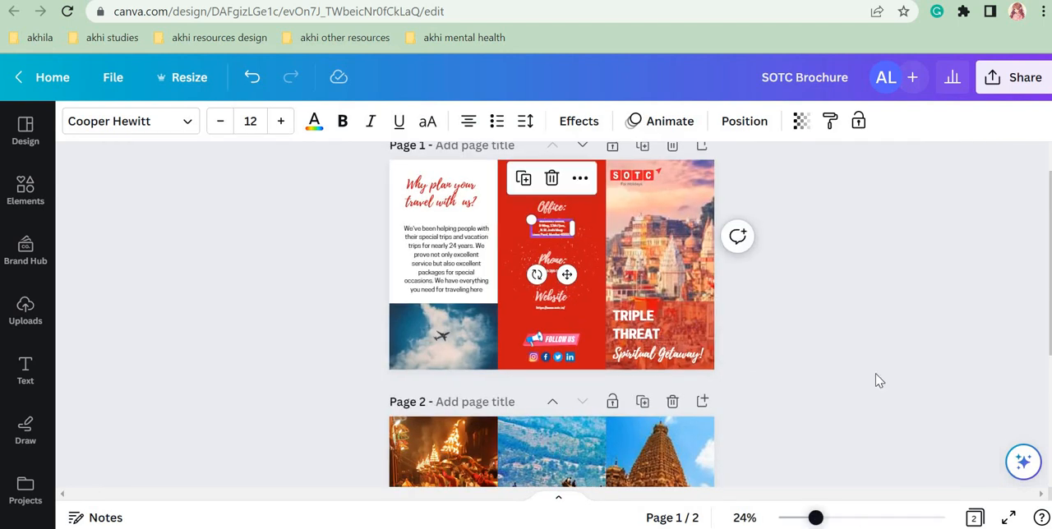
{"action": "scroll", "coordinate": [343, 293], "scroll_direction": "up", "scroll_amount": 1}
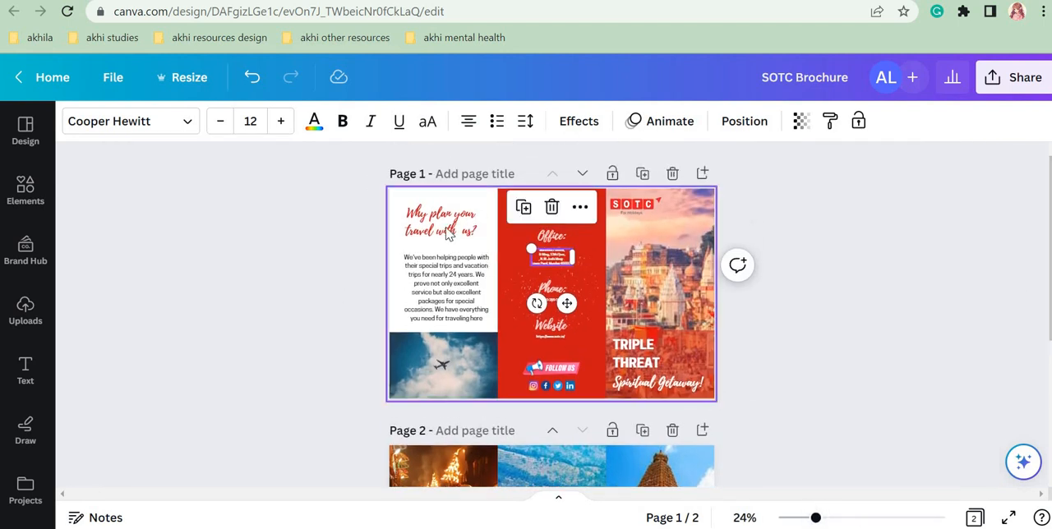
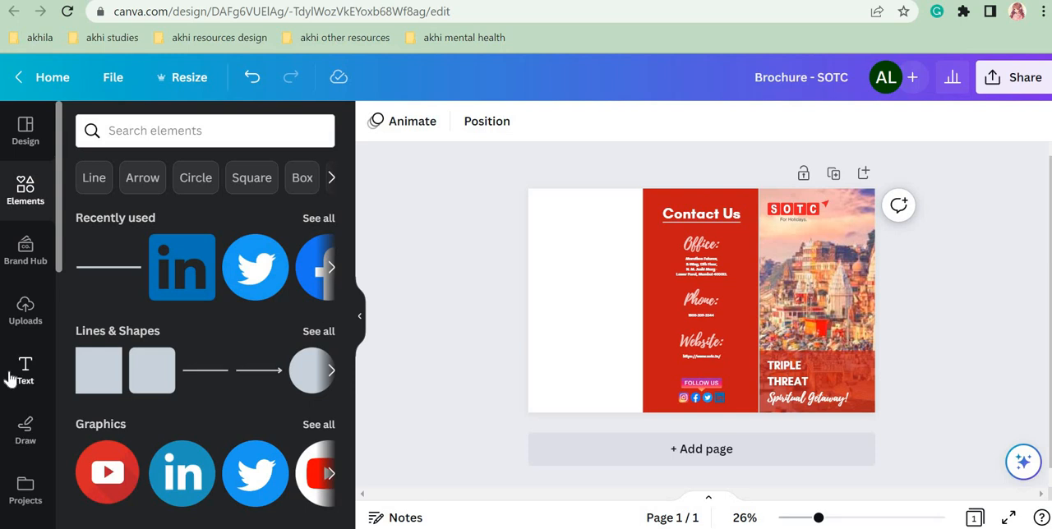
{"action": "left_click", "coordinate": [18, 375]}
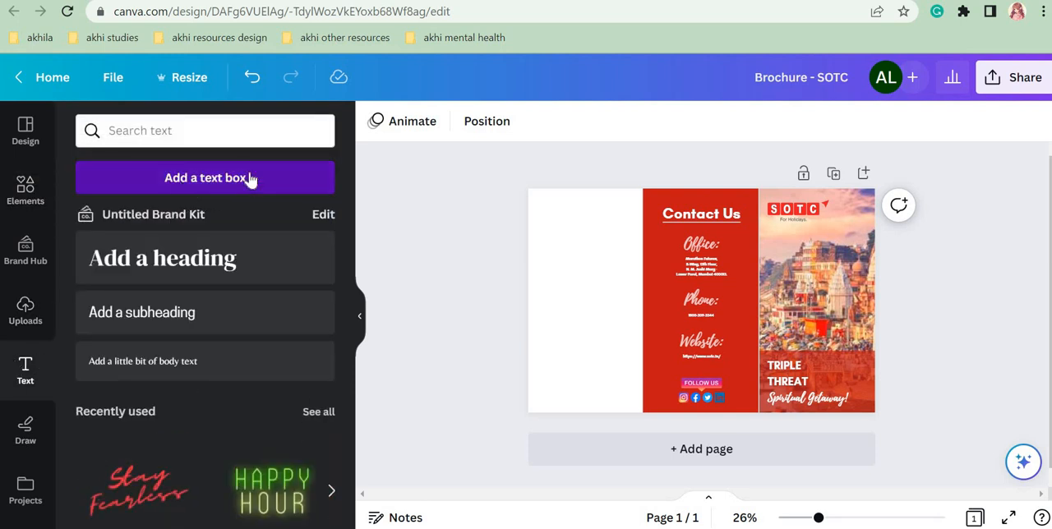
{"action": "left_click", "coordinate": [732, 349]}
{"action": "left_click_drag", "start_coordinate": [717, 340], "coordinate": [581, 256]}
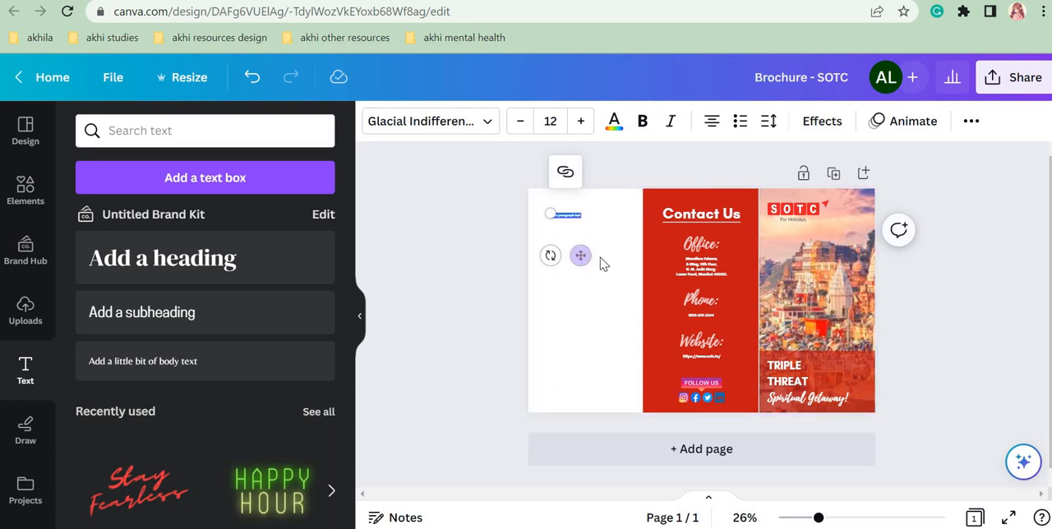
{"action": "left_click", "coordinate": [572, 224]}
{"action": "left_click", "coordinate": [568, 218]}
{"action": "key", "text": "Delete"}
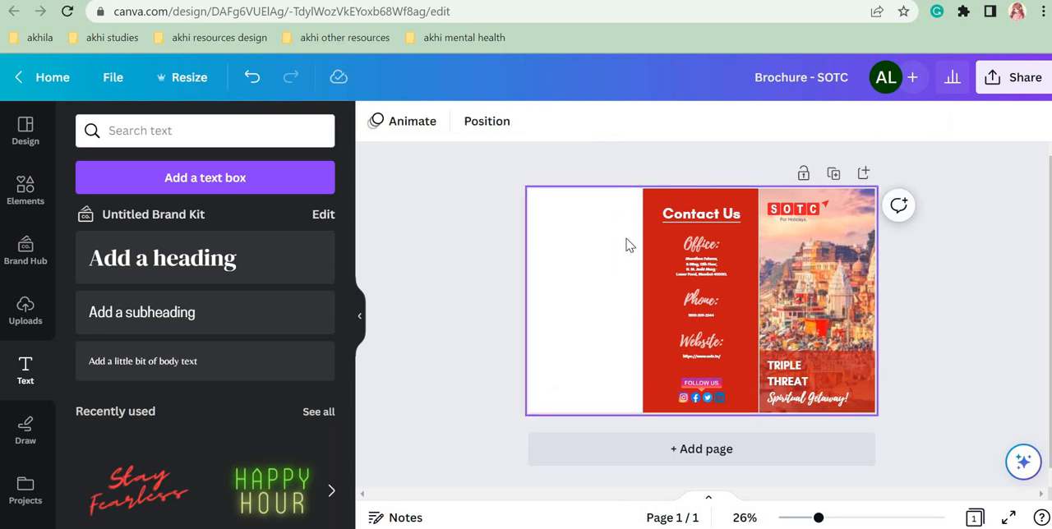
Step: Duplicate the Office heading, place the copy near the top of the blank left panel and colour it the document red
{"action": "left_click", "coordinate": [700, 251]}
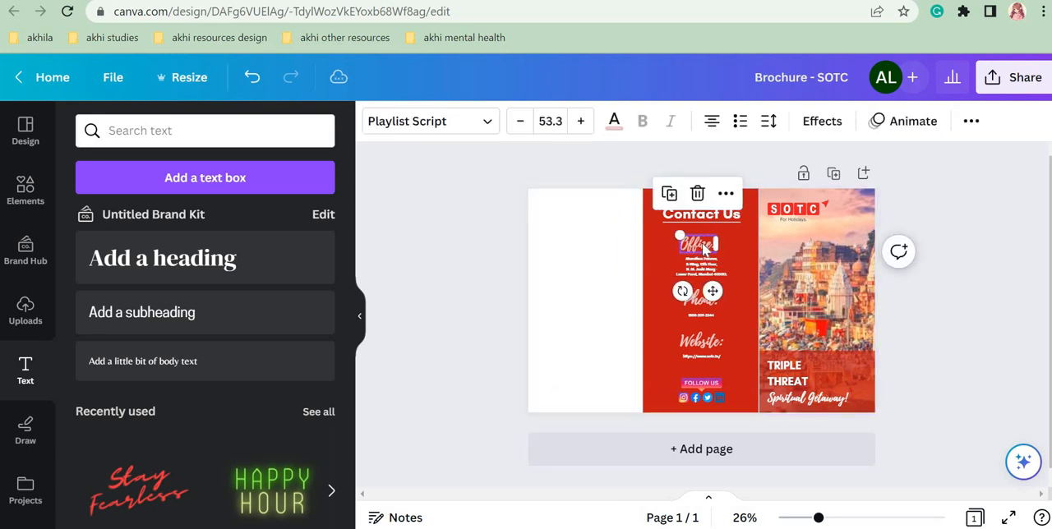
{"action": "key", "text": "ctrl+z"}
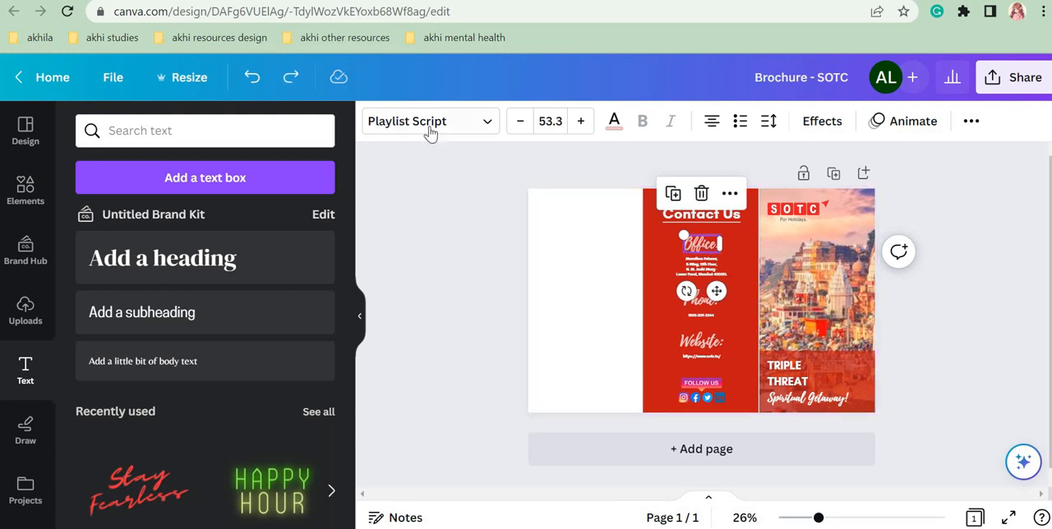
{"action": "left_click", "coordinate": [674, 196]}
{"action": "left_click_drag", "start_coordinate": [712, 255], "coordinate": [578, 243]}
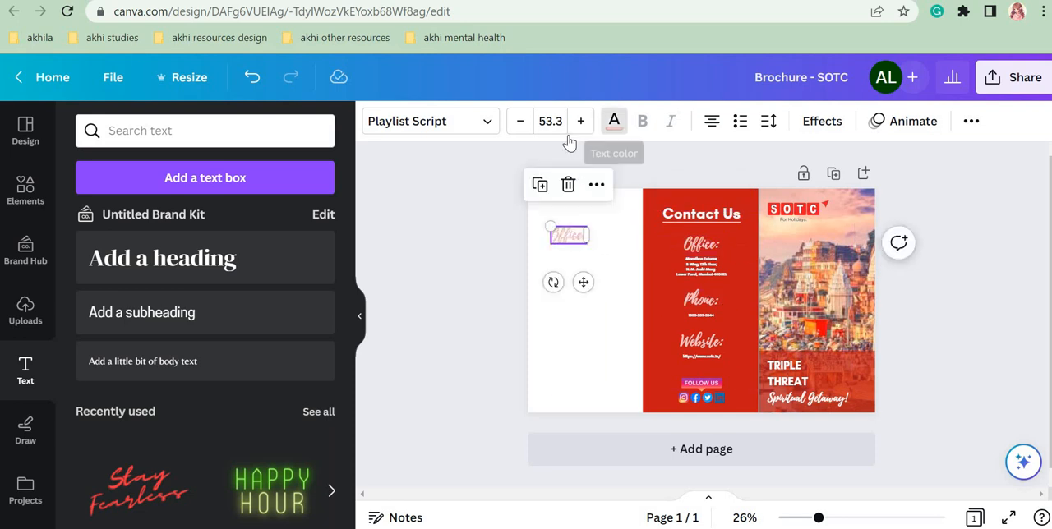
{"action": "left_click", "coordinate": [614, 121]}
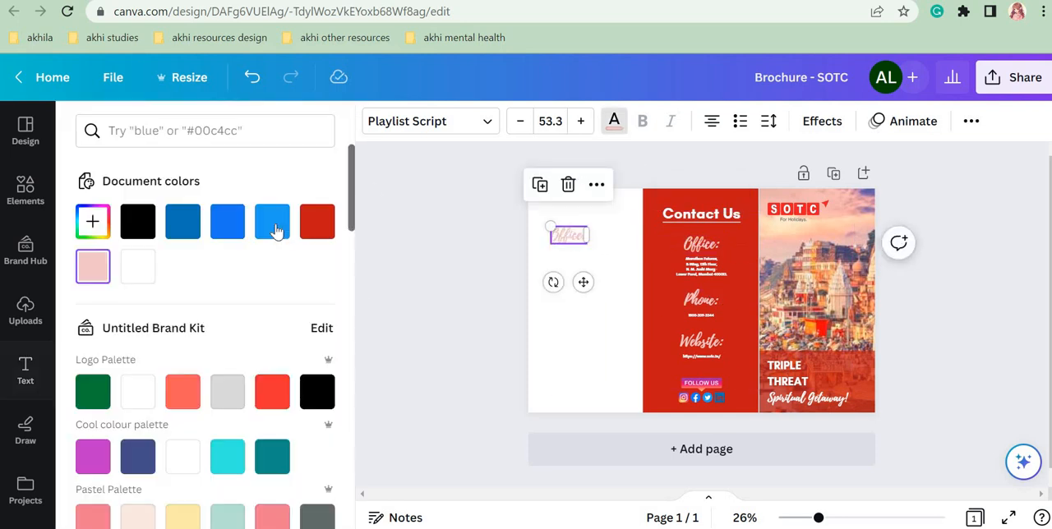
{"action": "left_click", "coordinate": [317, 224]}
Step: Replace the copied heading's text in the left panel with "Why plan your travel with us?"
{"action": "left_click_drag", "start_coordinate": [819, 518], "coordinate": [842, 518]}
{"action": "double_click", "coordinate": [466, 194]}
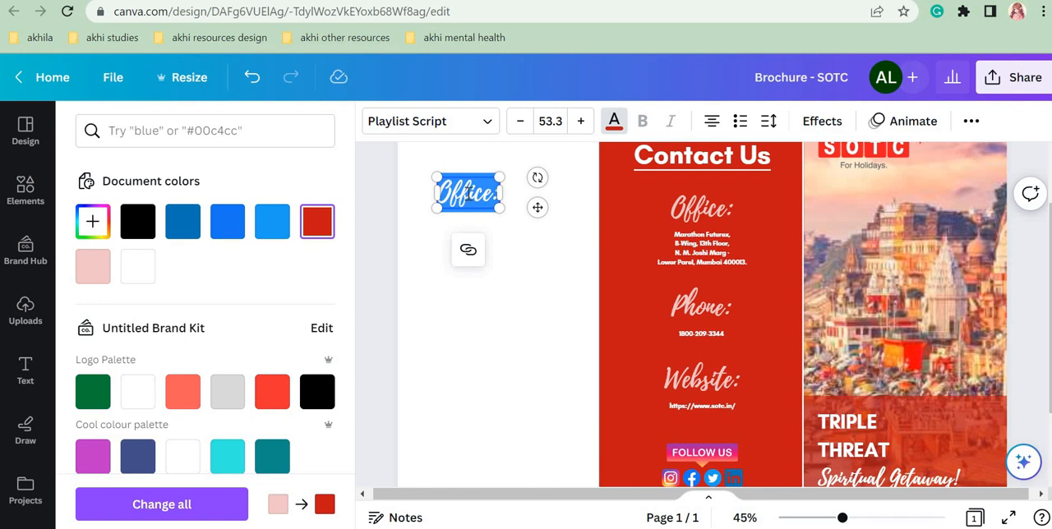
{"action": "type", "text": "Why plan y"}
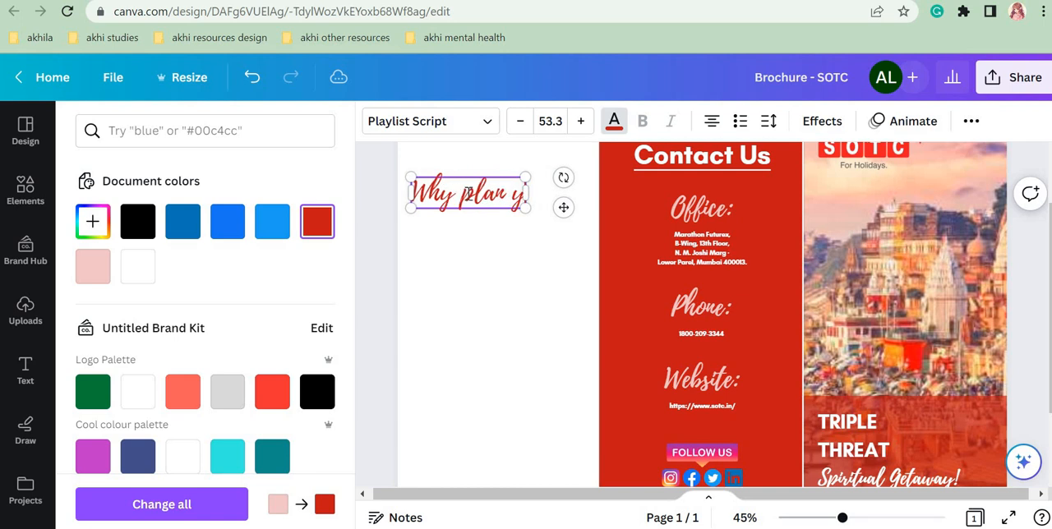
{"action": "type", "text": "our"}
{"action": "key", "text": "Return"}
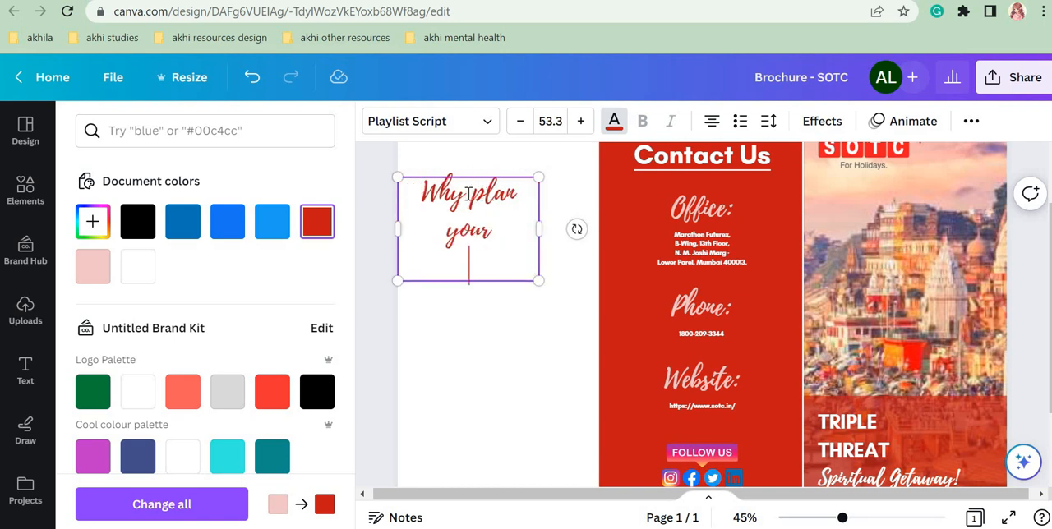
{"action": "type", "text": "trav"}
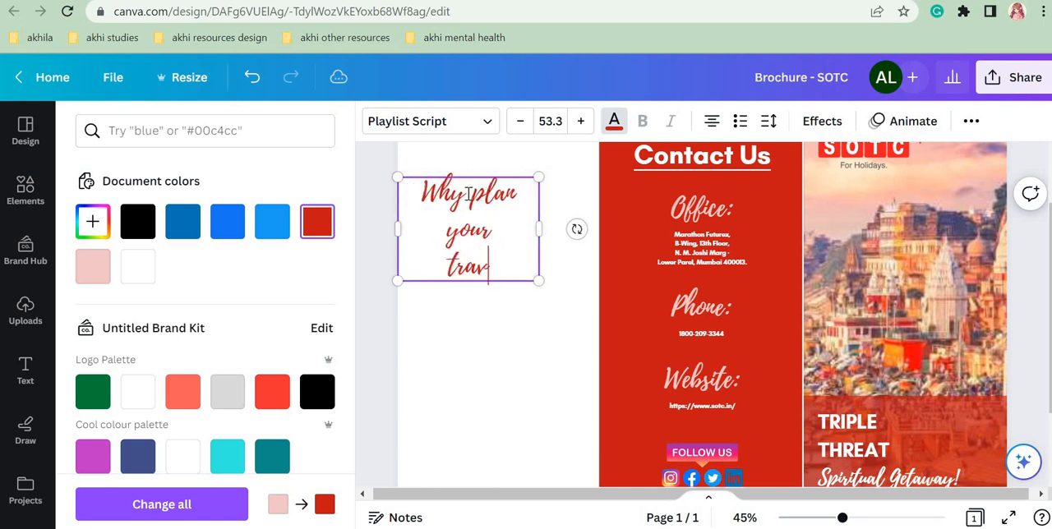
{"action": "type", "text": "el with "}
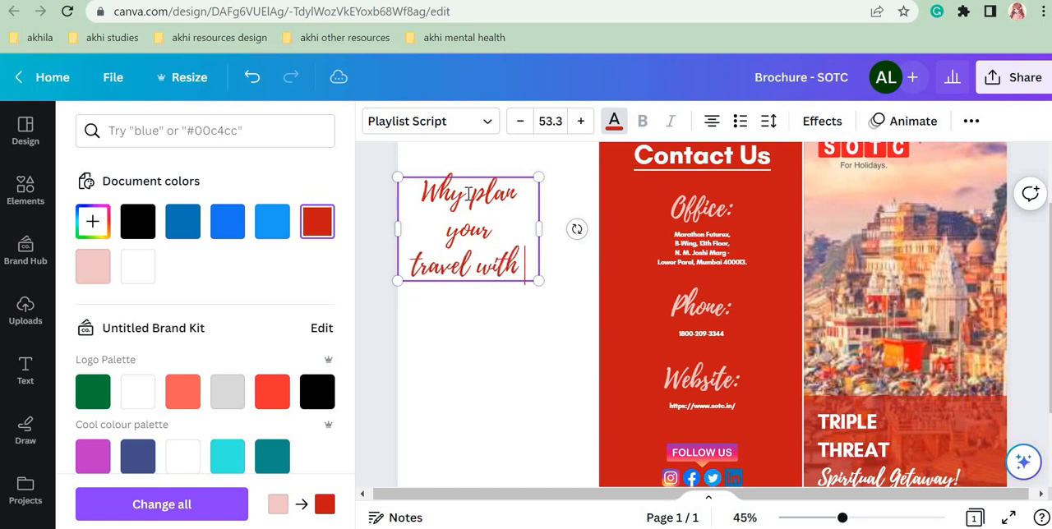
{"action": "type", "text": "us?"}
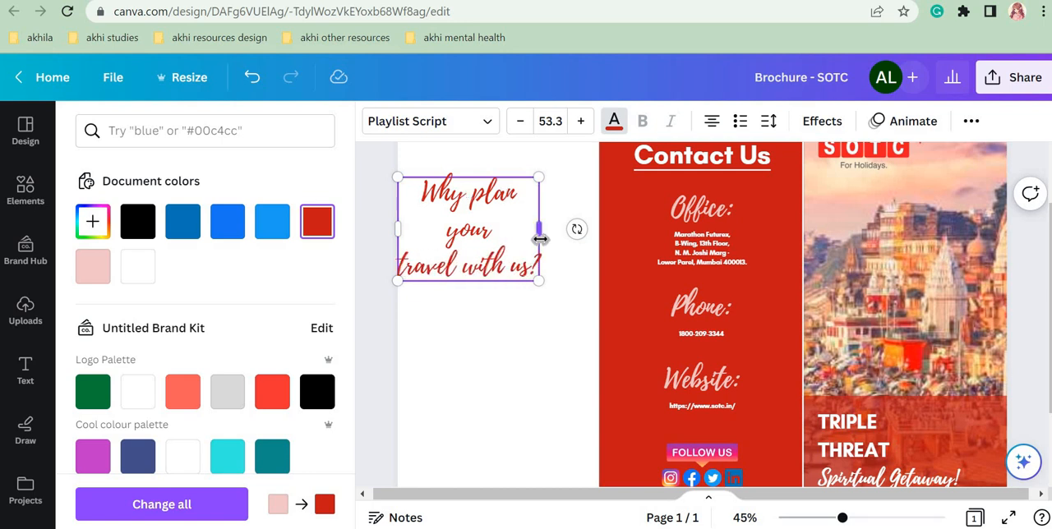
Step: Fit the left panel's heading onto two lines, scale it to font size 42.3 and position it near the panel's top
{"action": "left_click_drag", "start_coordinate": [540, 229], "coordinate": [556, 294]}
{"action": "left_click", "coordinate": [505, 236]}
{"action": "left_click", "coordinate": [505, 230]}
{"action": "left_click_drag", "start_coordinate": [496, 212], "coordinate": [529, 190]}
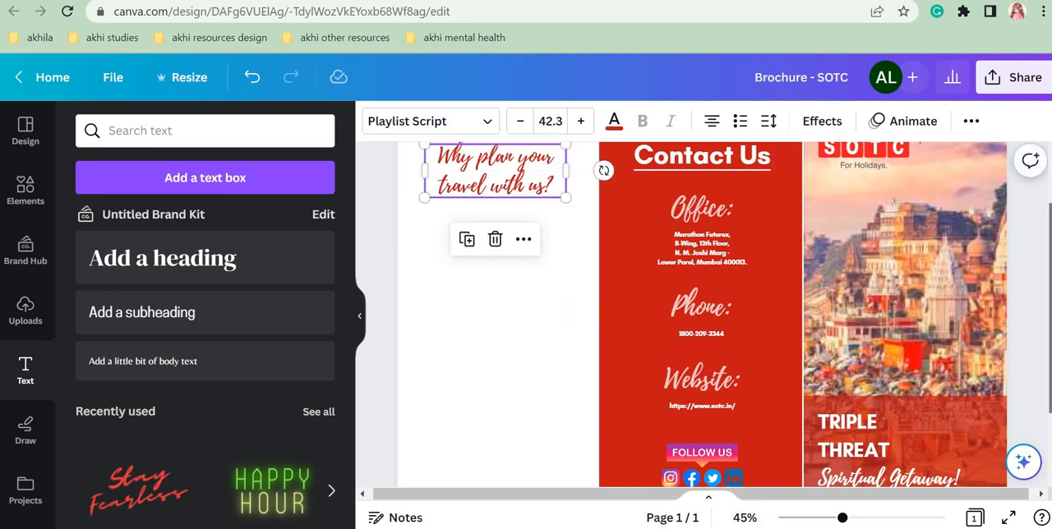
{"action": "scroll", "coordinate": [493, 214], "scroll_direction": "up", "scroll_amount": 2}
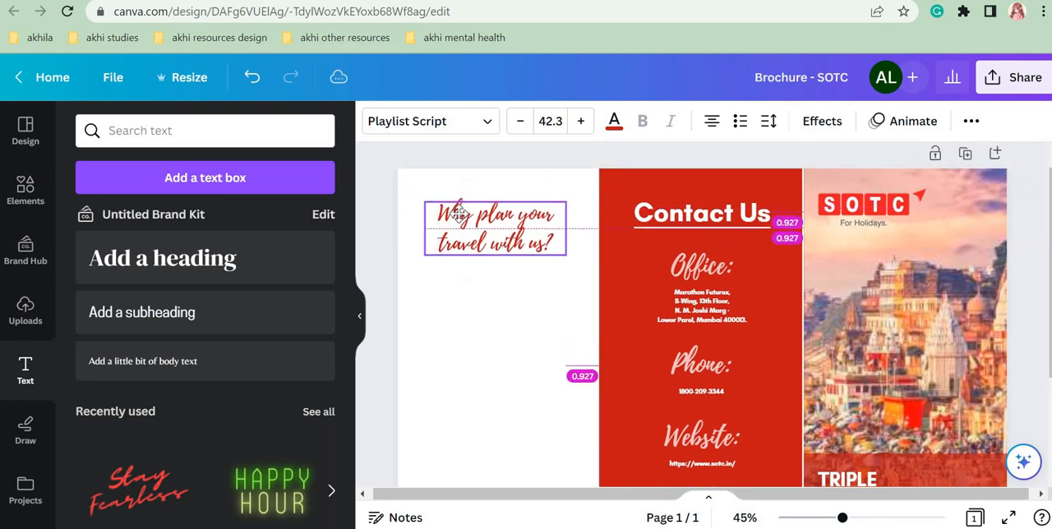
{"action": "left_click", "coordinate": [552, 378]}
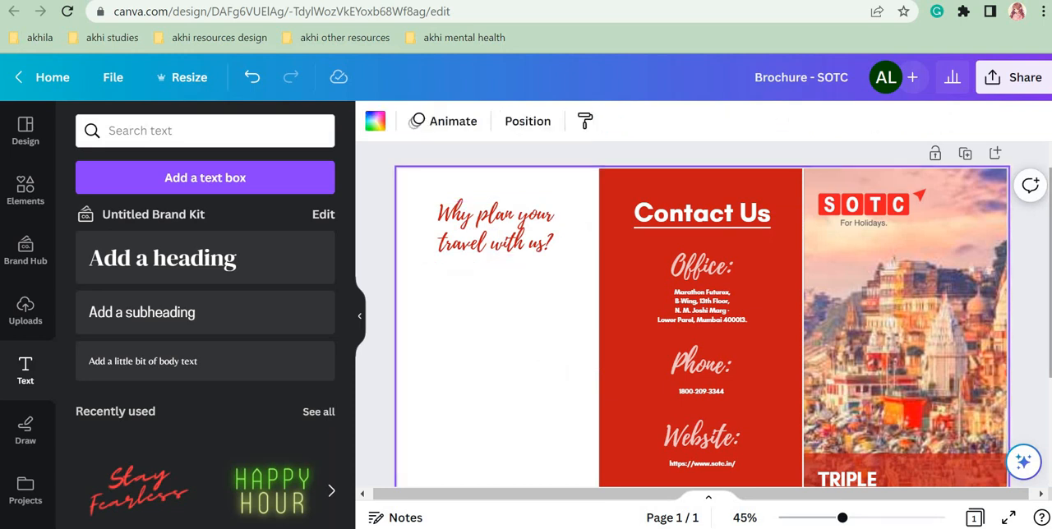
Step: Add a new body text box to the left panel below the "Why plan your travel with us?" heading
{"action": "scroll", "coordinate": [551, 378], "scroll_direction": "down", "scroll_amount": 2}
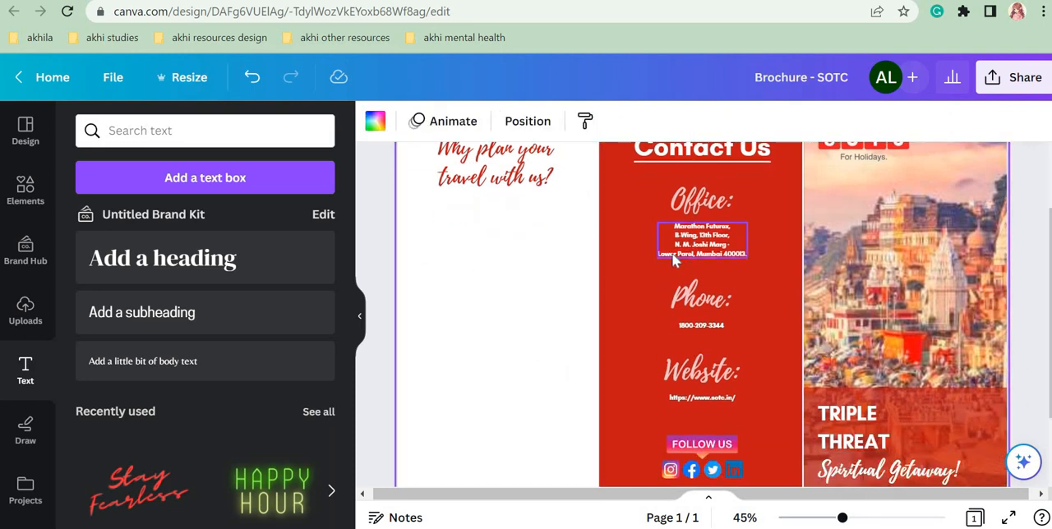
{"action": "left_click", "coordinate": [263, 183]}
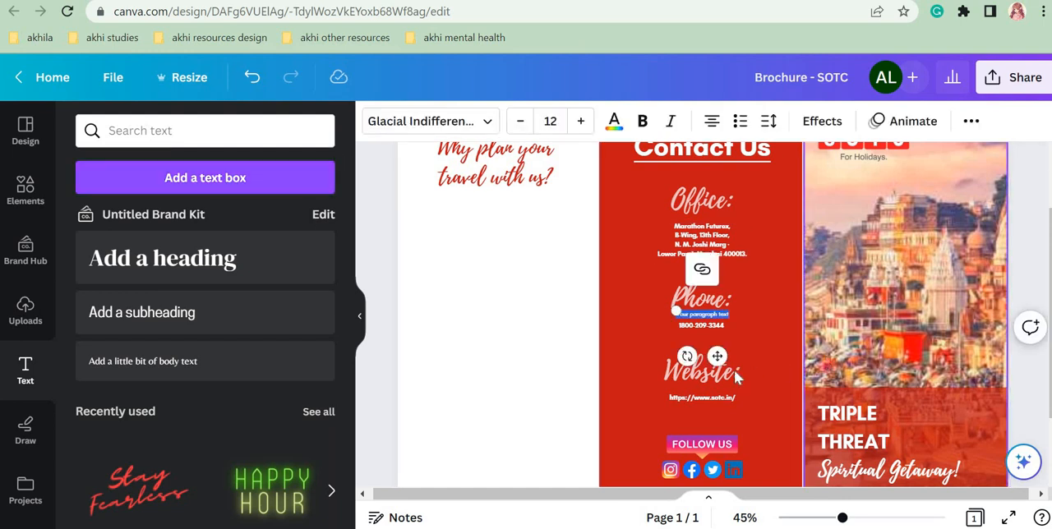
{"action": "left_click_drag", "start_coordinate": [715, 355], "coordinate": [496, 277]}
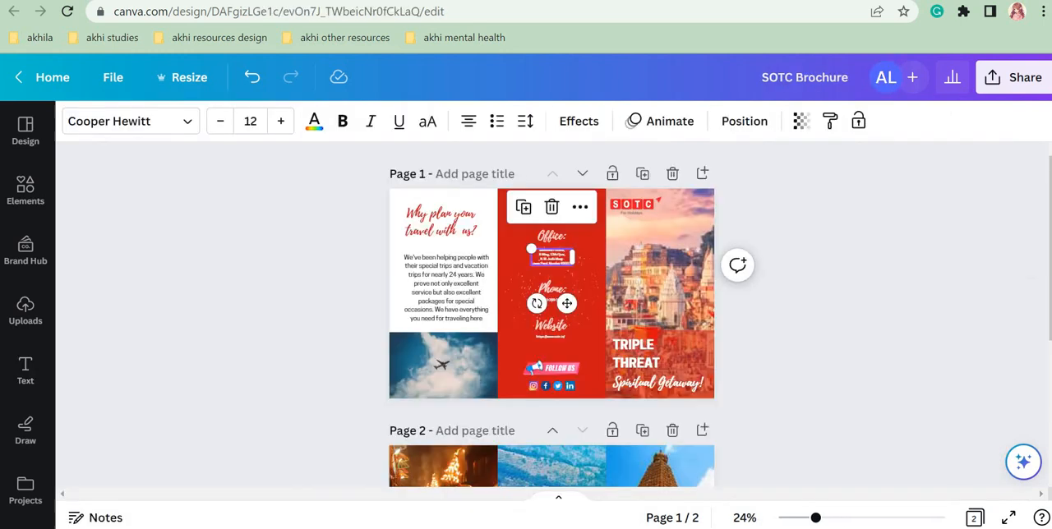
Step: Copy the "We've been helping people" paragraph from the finished SOTC Brochure design and paste it over the placeholder text in the new text box
{"action": "double_click", "coordinate": [452, 283]}
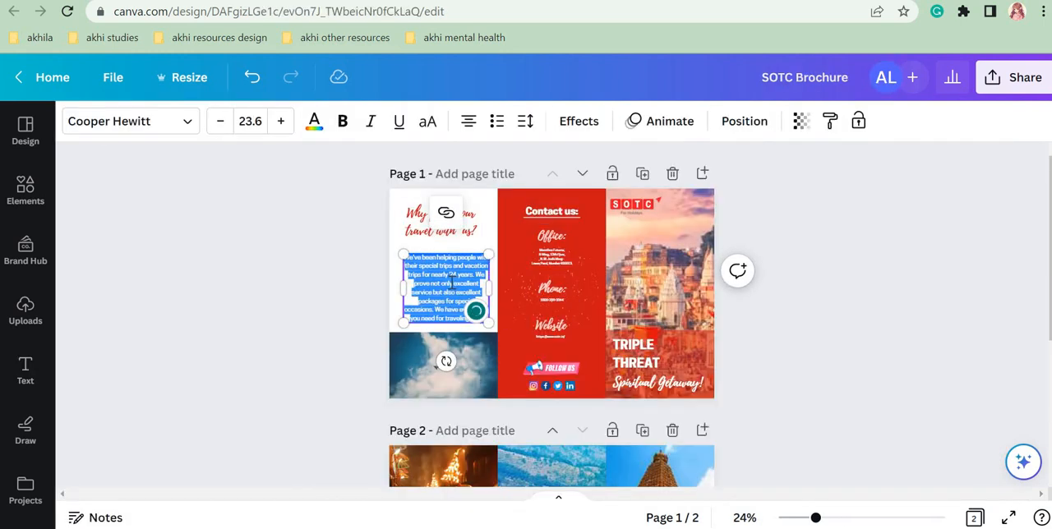
{"action": "left_click", "coordinate": [451, 283]}
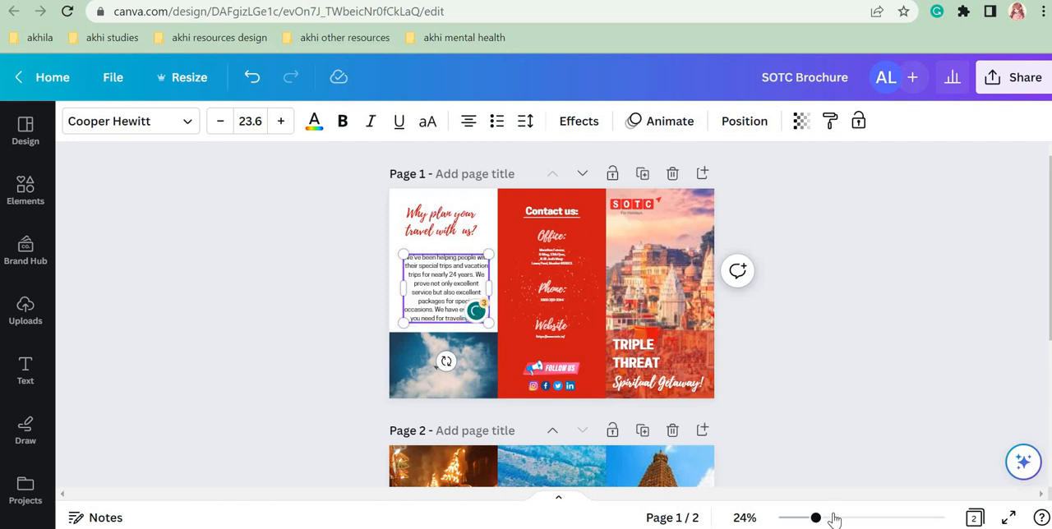
{"action": "left_click_drag", "start_coordinate": [845, 521], "coordinate": [848, 518]}
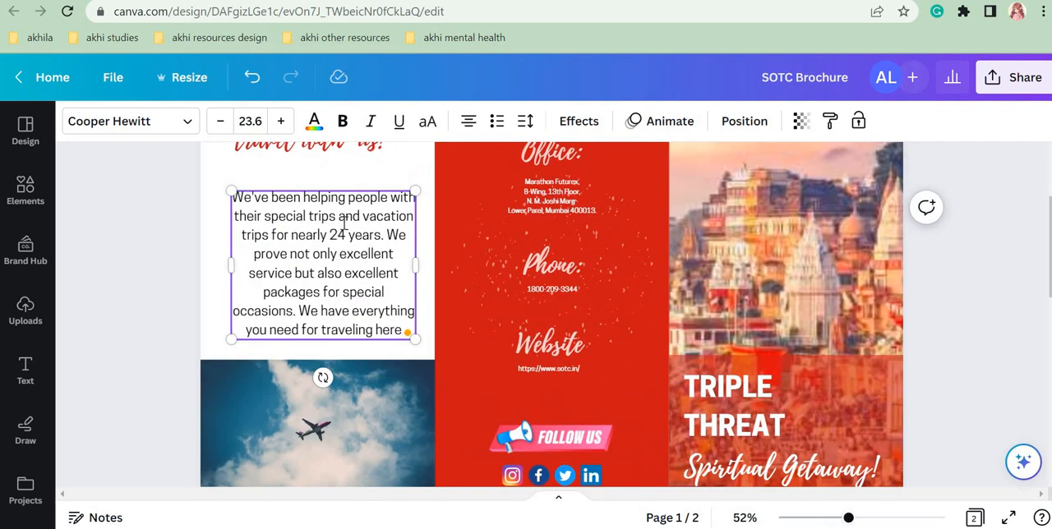
{"action": "triple_click", "coordinate": [344, 221]}
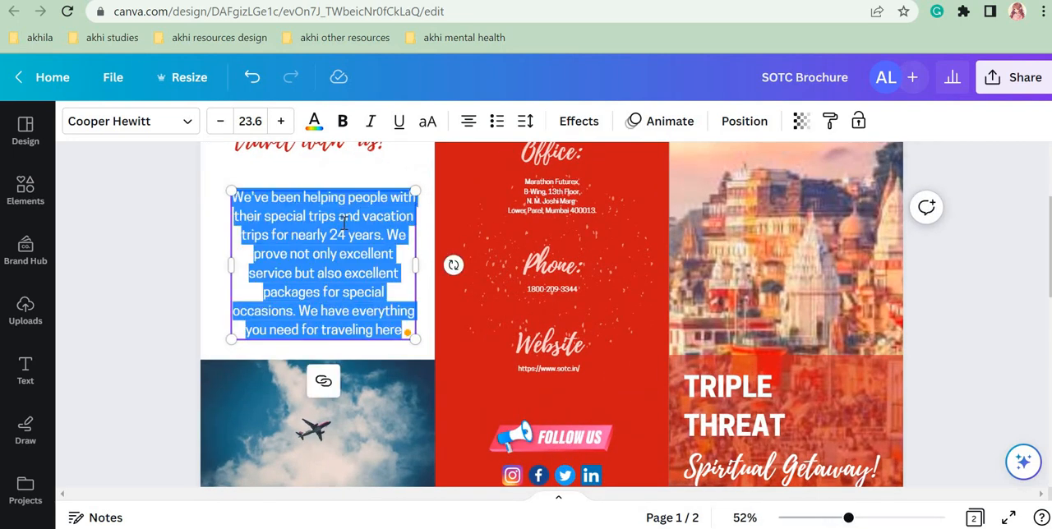
{"action": "left_click", "coordinate": [168, 202]}
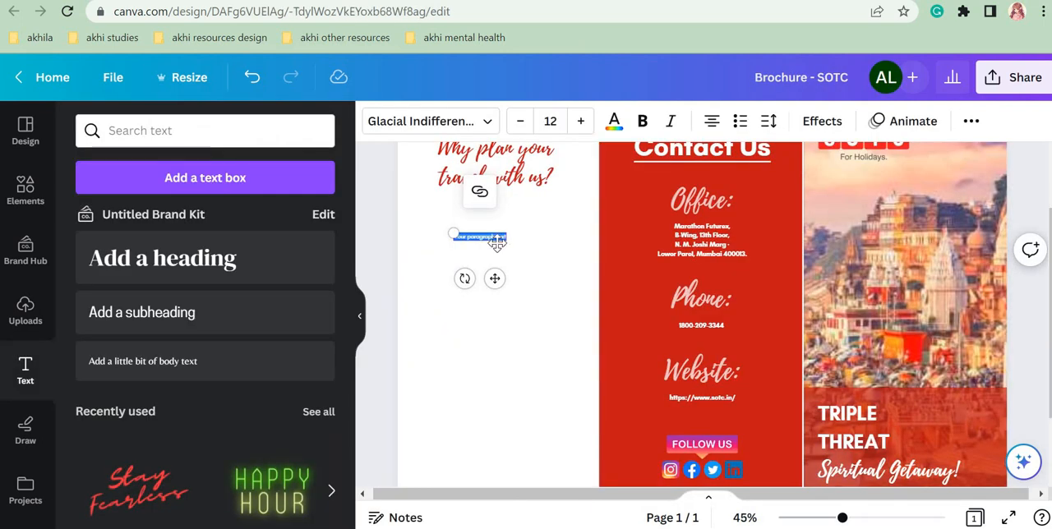
{"action": "key", "text": "BackSpace"}
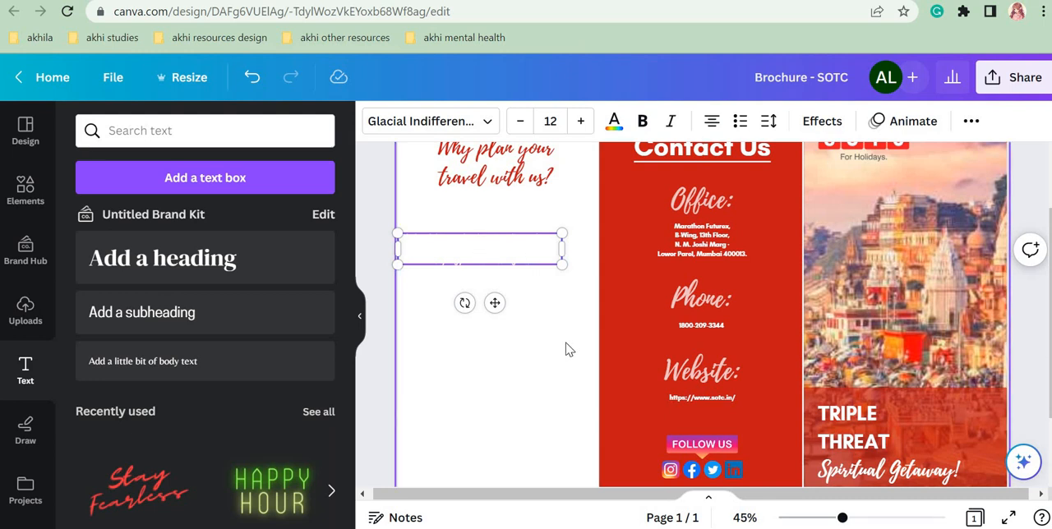
Step: Change the text colour of the pasted paragraph in the left panel to black
{"action": "double_click", "coordinate": [518, 260]}
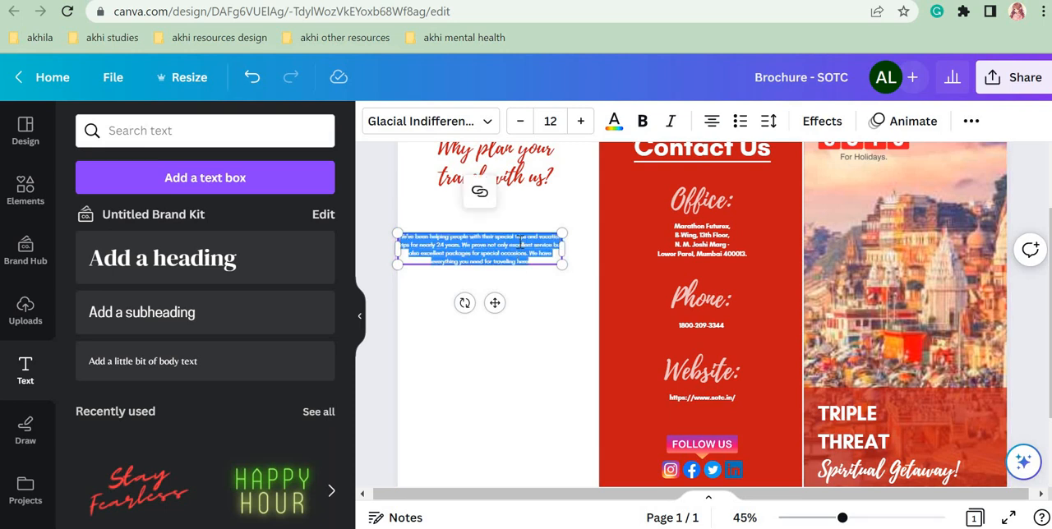
{"action": "left_click", "coordinate": [615, 122]}
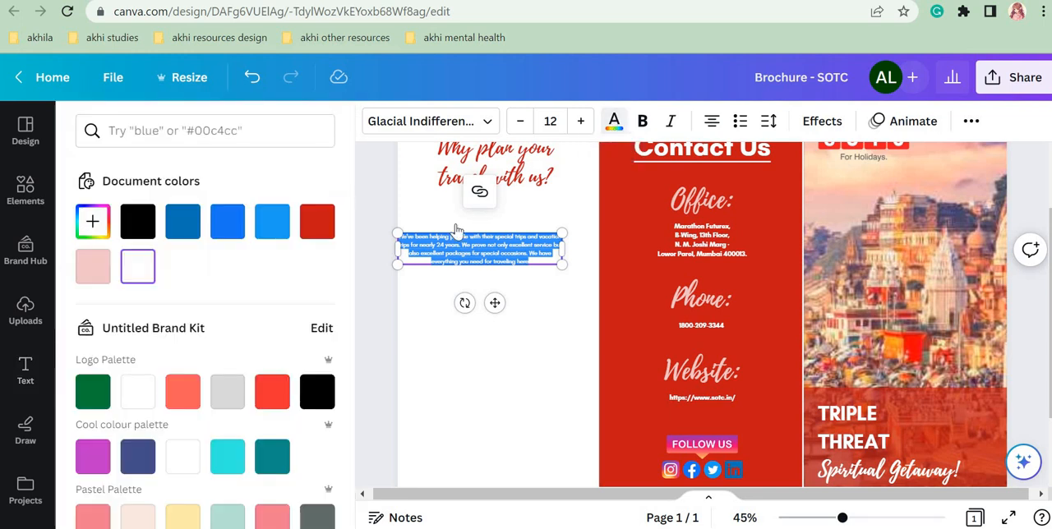
{"action": "left_click", "coordinate": [139, 221]}
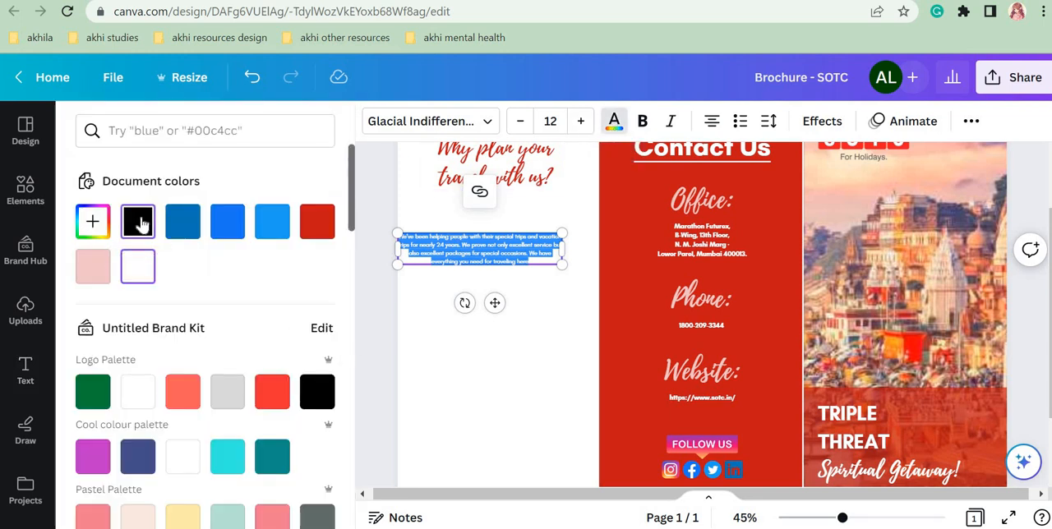
{"action": "left_click", "coordinate": [557, 369]}
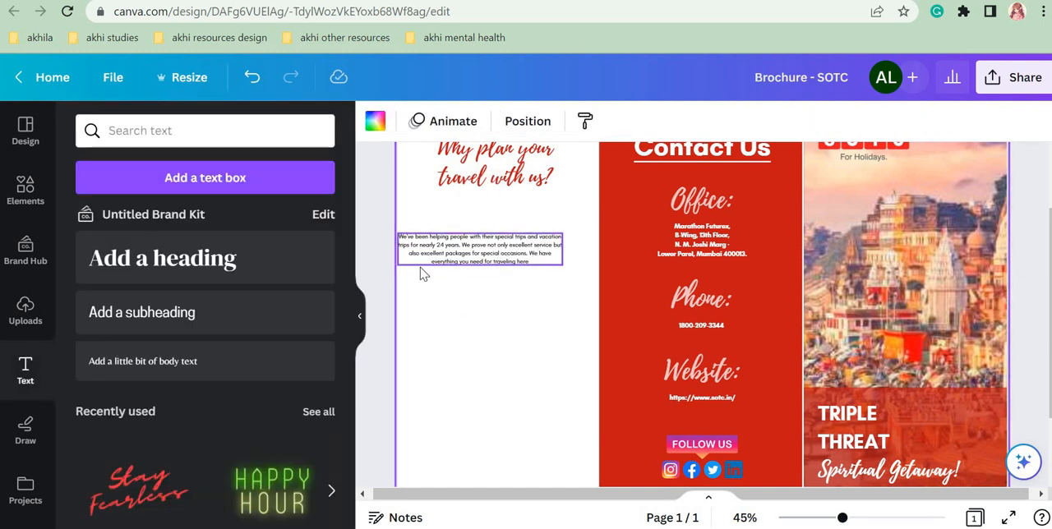
Step: Narrow the paragraph, enlarge it to font size 23.2 and centre it beneath the heading within the left panel
{"action": "left_click", "coordinate": [500, 257]}
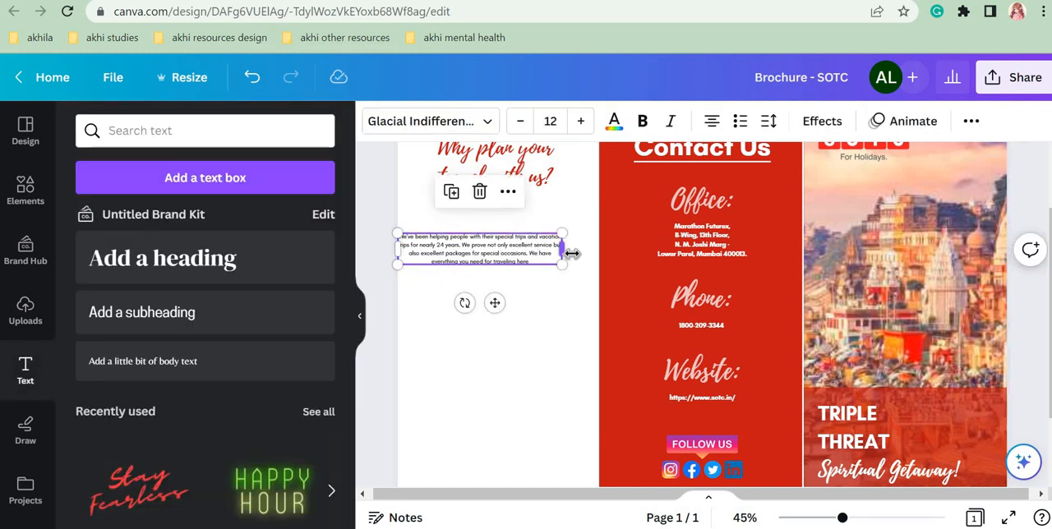
{"action": "left_click_drag", "start_coordinate": [570, 256], "coordinate": [498, 235]}
{"action": "left_click_drag", "start_coordinate": [521, 272], "coordinate": [580, 305]}
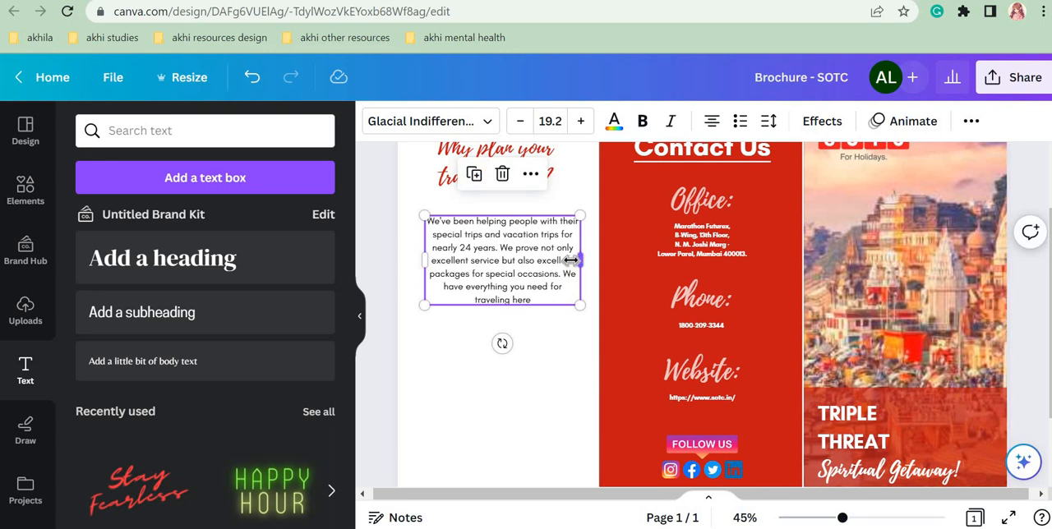
{"action": "left_click_drag", "start_coordinate": [579, 263], "coordinate": [583, 372]}
{"action": "left_click_drag", "start_coordinate": [520, 293], "coordinate": [515, 301]}
Step: Add a full stop after "traveling here" at the end of the left panel's paragraph
{"action": "left_click", "coordinate": [543, 425]}
{"action": "left_click_drag", "start_coordinate": [823, 522], "coordinate": [822, 518]}
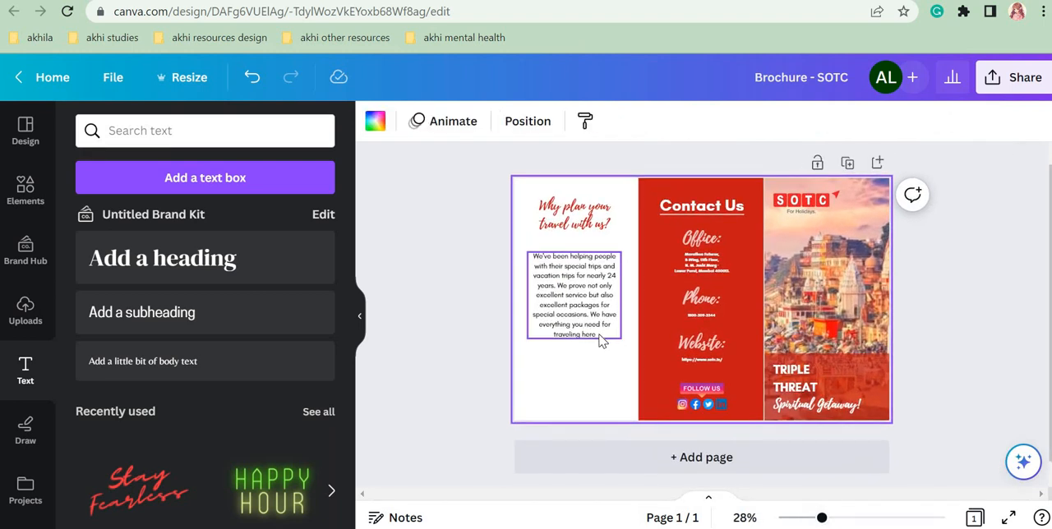
{"action": "left_click", "coordinate": [599, 334]}
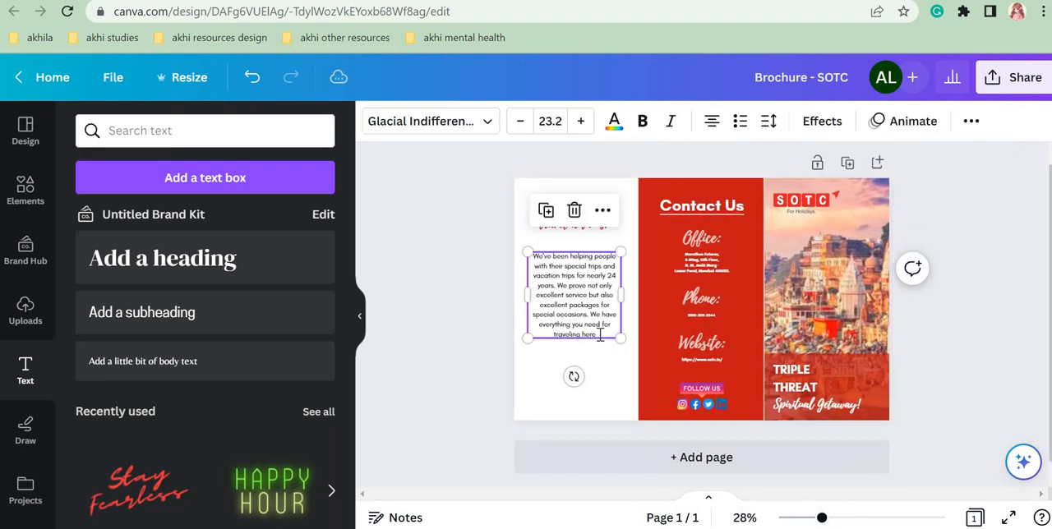
{"action": "left_click", "coordinate": [482, 298]}
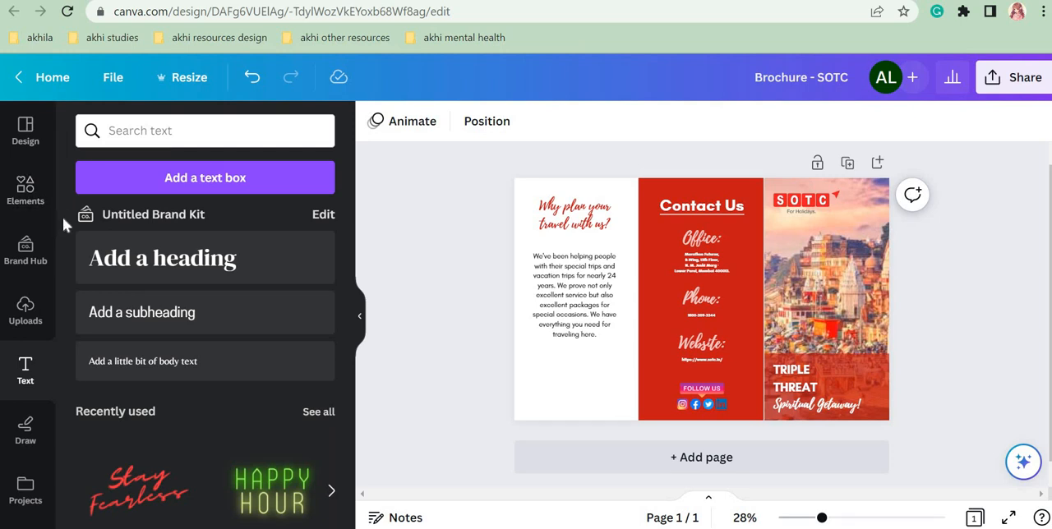
{"action": "scroll", "coordinate": [65, 296], "scroll_direction": "down", "scroll_amount": 5}
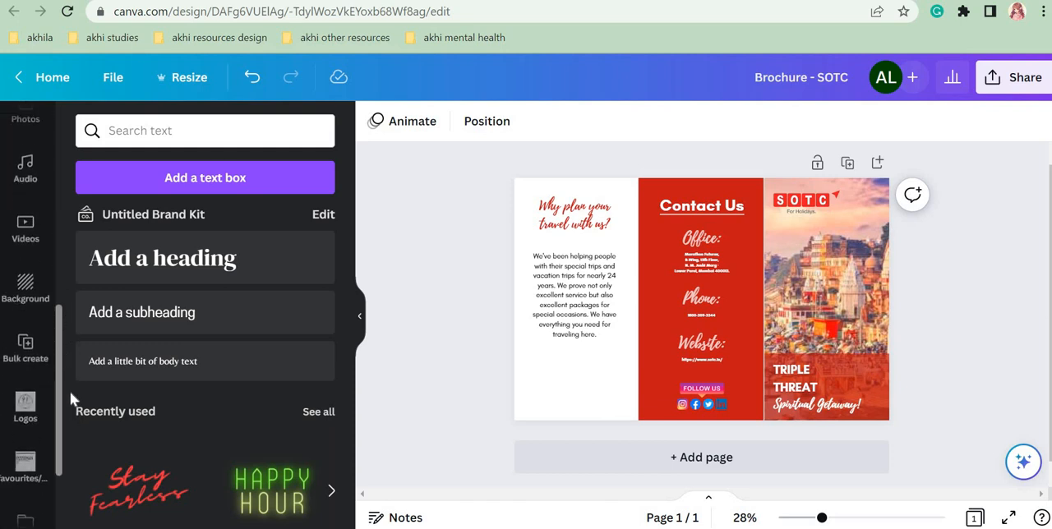
Step: Search the photo library for "aeroplane"
{"action": "scroll", "coordinate": [64, 302], "scroll_direction": "up", "scroll_amount": 5}
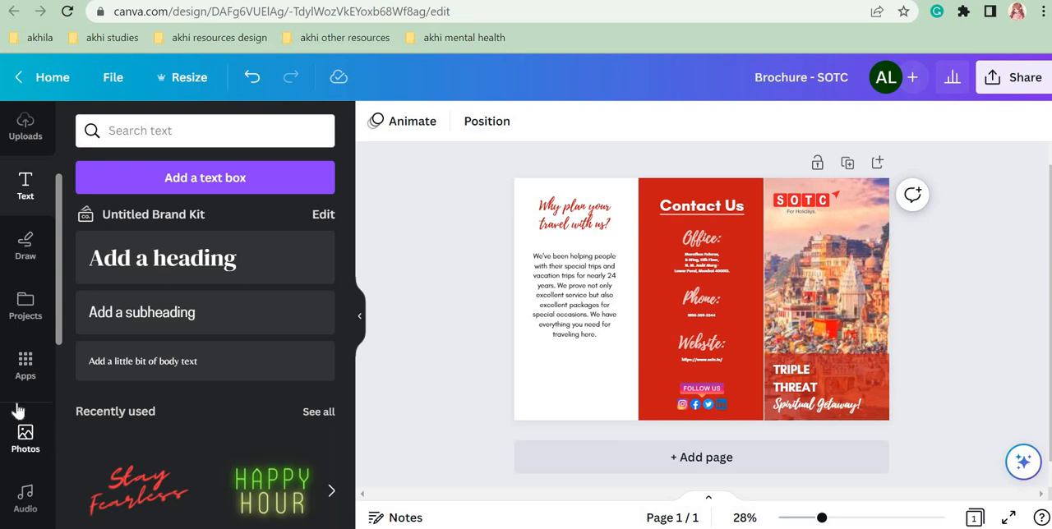
{"action": "scroll", "coordinate": [50, 284], "scroll_direction": "down", "scroll_amount": 2}
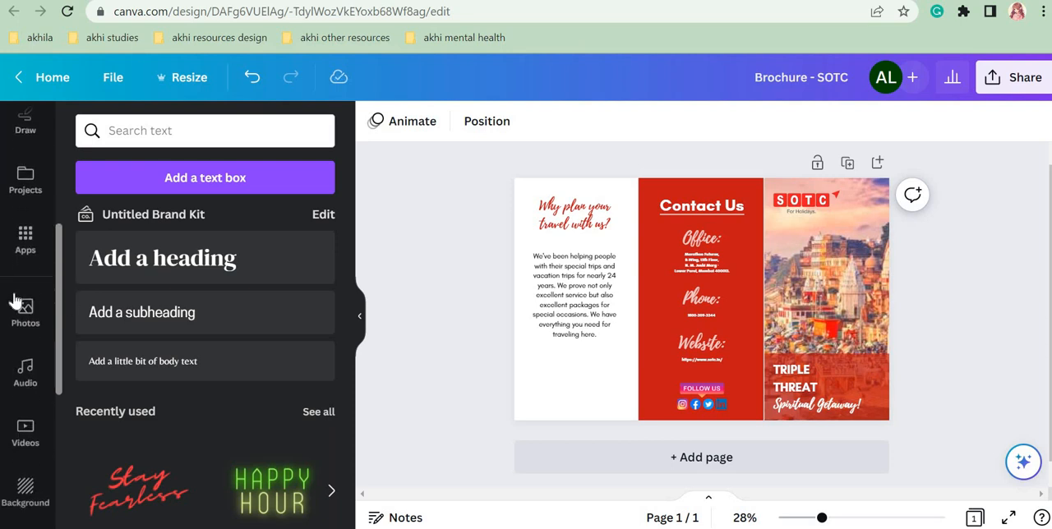
{"action": "left_click", "coordinate": [15, 306]}
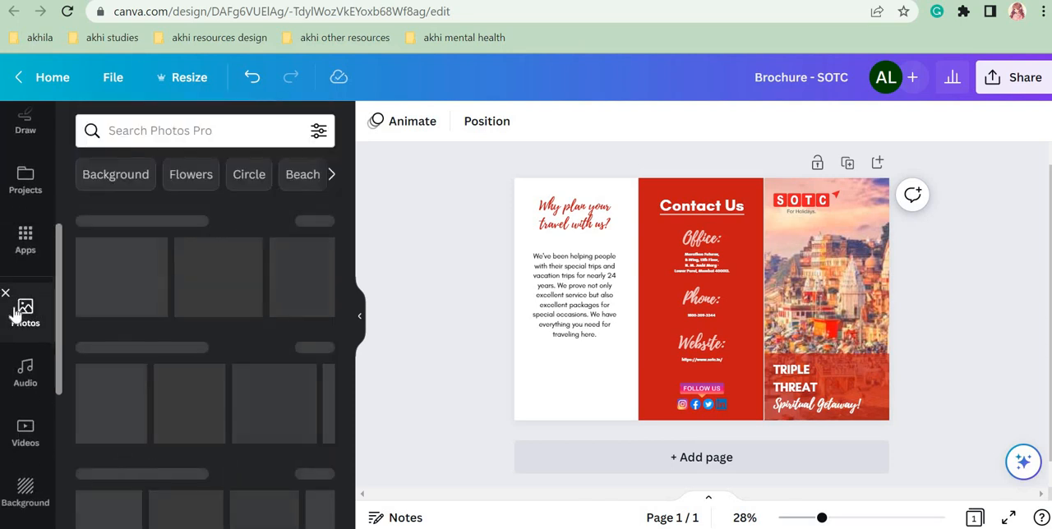
{"action": "left_click", "coordinate": [155, 130]}
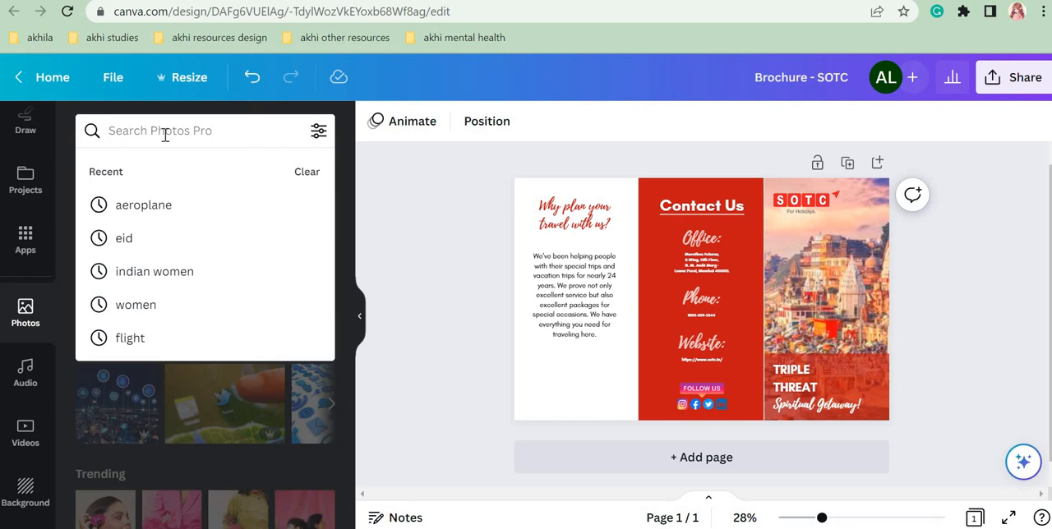
{"action": "type", "text": "pl"}
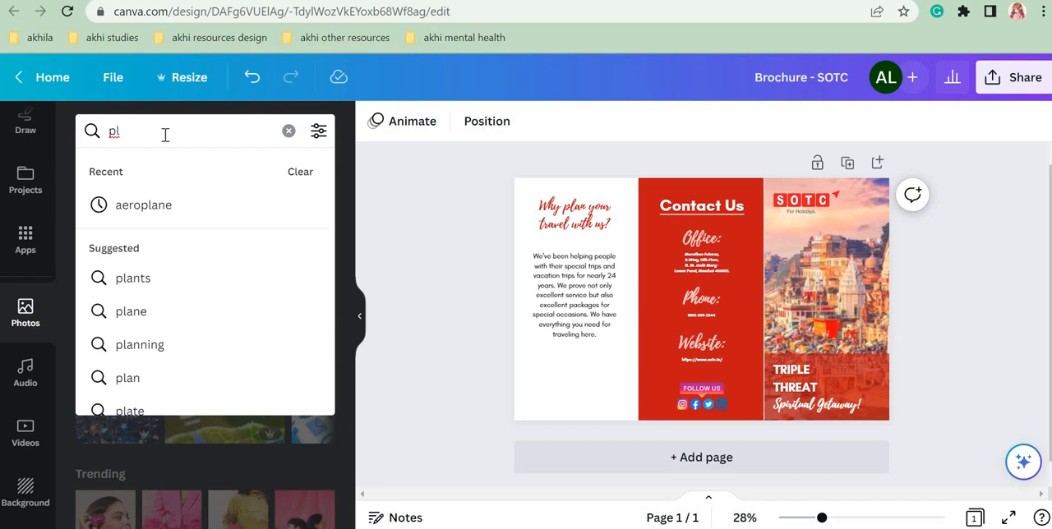
{"action": "key", "text": "BackSpace"}
{"action": "key", "text": "BackSpace"}
{"action": "type", "text": "aero"}
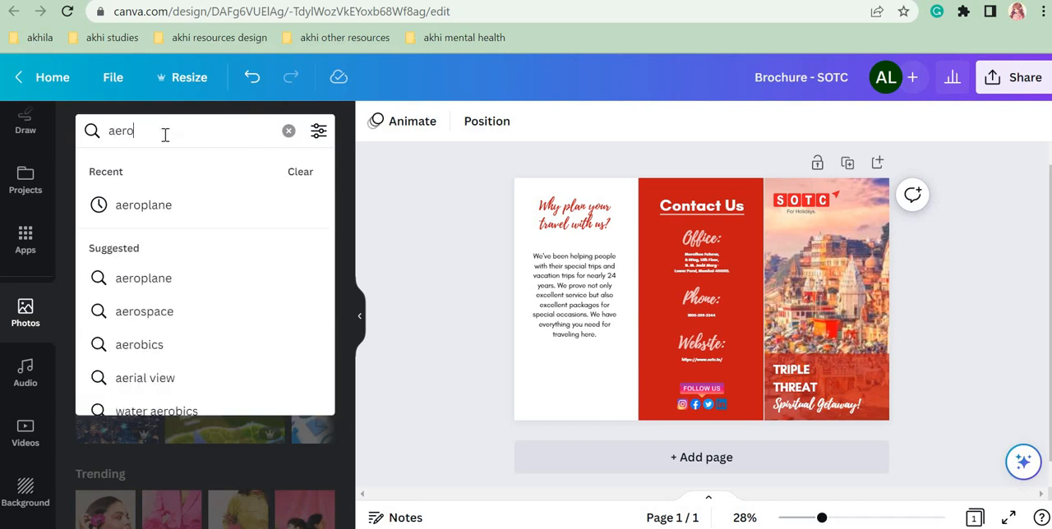
{"action": "type", "text": "plane"}
{"action": "key", "text": "Return"}
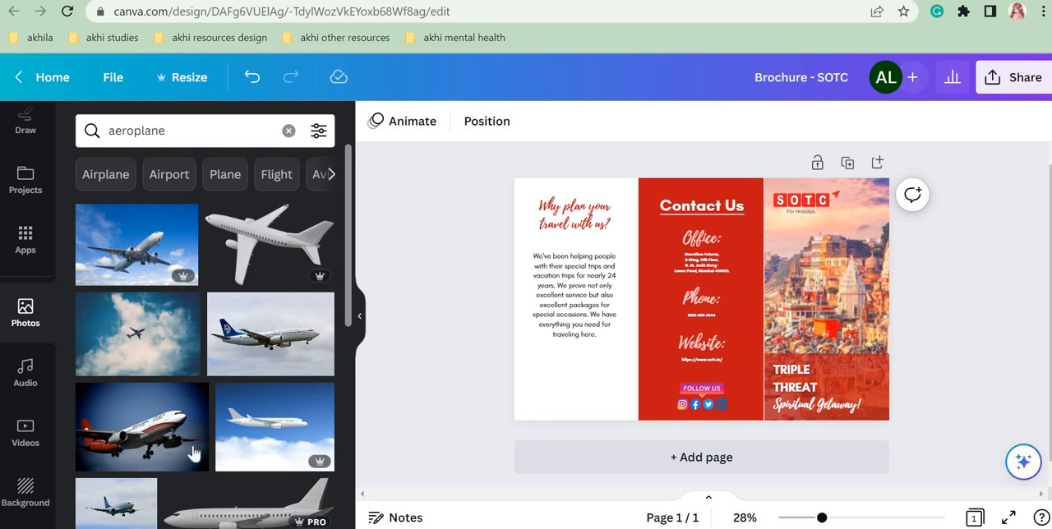
Step: Insert the photo of a small plane among clouds and shrink it to fill the width of the left panel's lower edge
{"action": "left_click", "coordinate": [137, 441]}
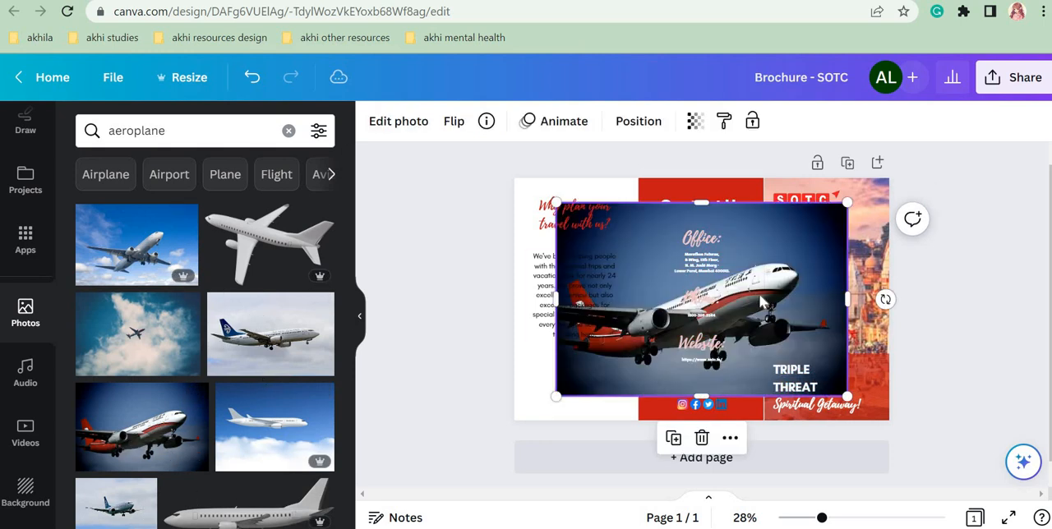
{"action": "key", "text": "Delete"}
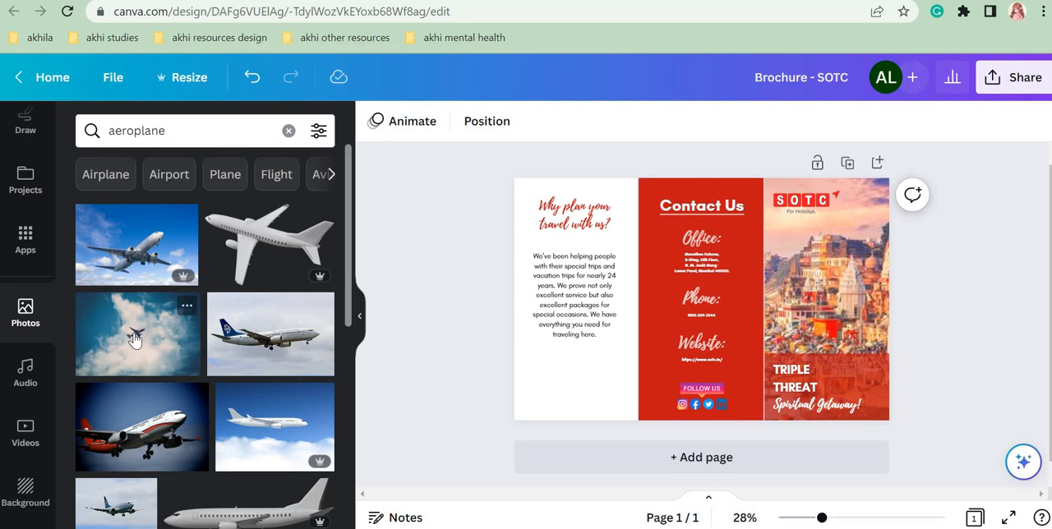
{"action": "left_click", "coordinate": [134, 340]}
{"action": "left_click_drag", "start_coordinate": [758, 280], "coordinate": [735, 301]}
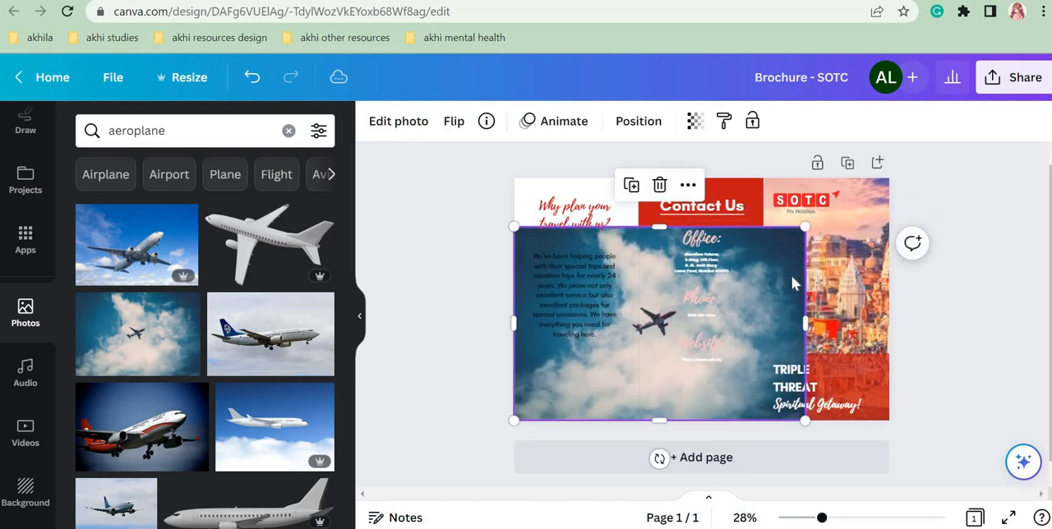
{"action": "left_click_drag", "start_coordinate": [806, 225], "coordinate": [639, 380]}
{"action": "left_click", "coordinate": [464, 378]}
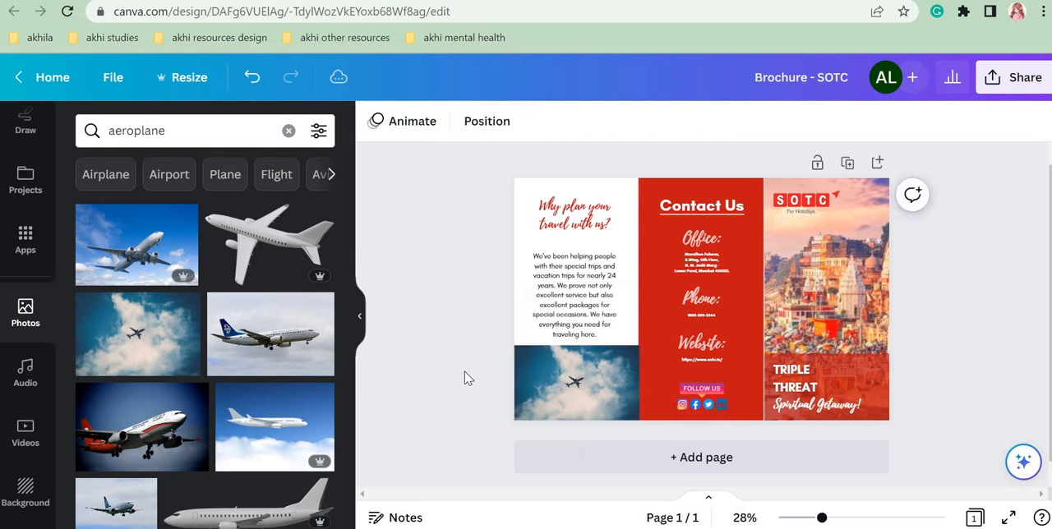
Step: Move the left panel's paragraph slightly up, away from the plane photo, and trim the cover photo's left edge slightly
{"action": "left_click_drag", "start_coordinate": [573, 305], "coordinate": [574, 299]}
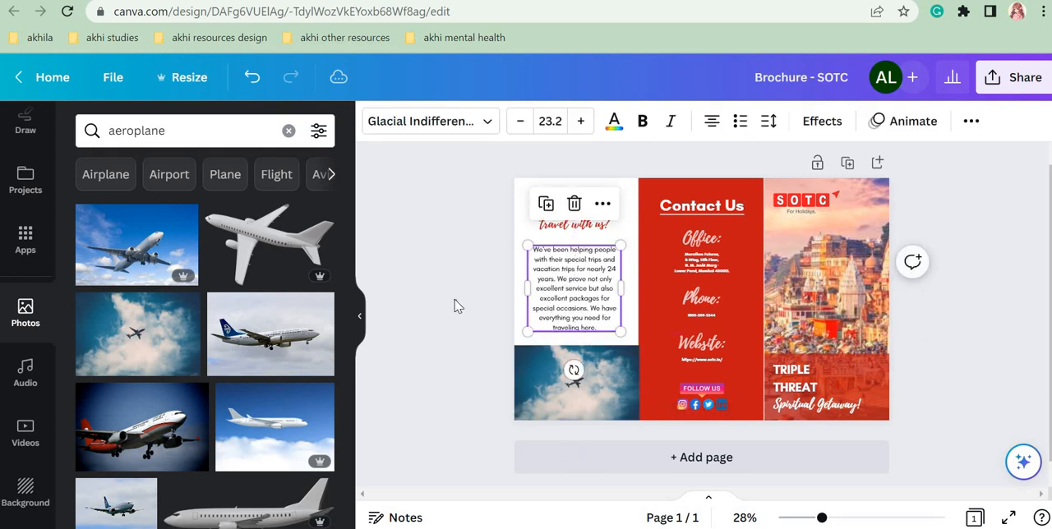
{"action": "left_click", "coordinate": [458, 306]}
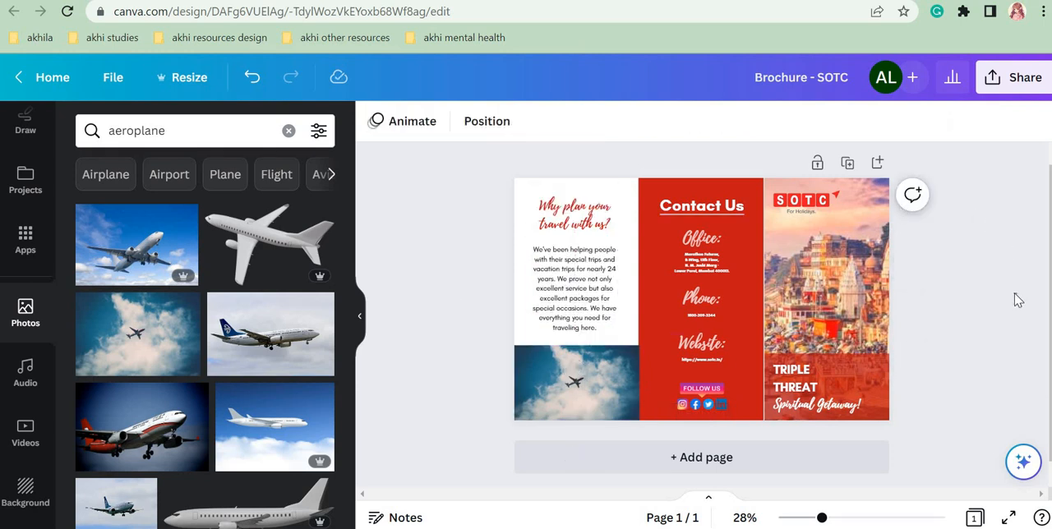
{"action": "left_click", "coordinate": [749, 299]}
{"action": "left_click_drag", "start_coordinate": [762, 294], "coordinate": [766, 294]}
{"action": "left_click", "coordinate": [994, 338]}
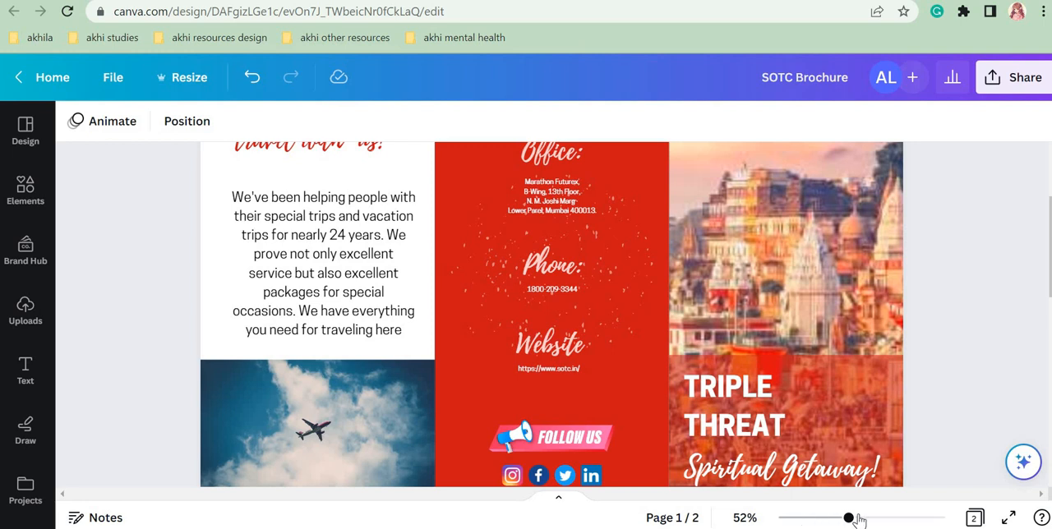
Step: Review page 2 of the finished SOTC Brochure design and add a blank second page to the Brochure - SOTC design
{"action": "left_click_drag", "start_coordinate": [849, 518], "coordinate": [816, 518]}
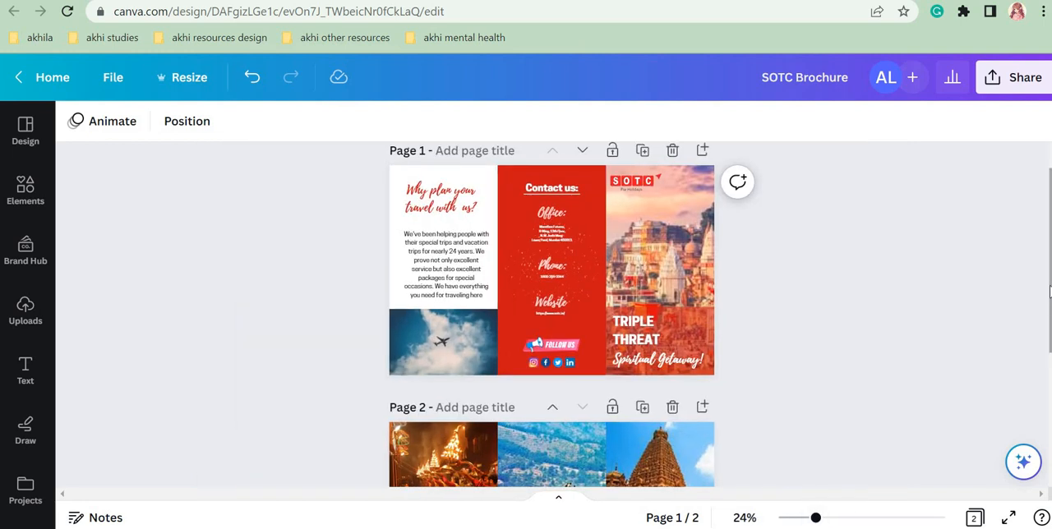
{"action": "scroll", "coordinate": [553, 312], "scroll_direction": "down", "scroll_amount": 3}
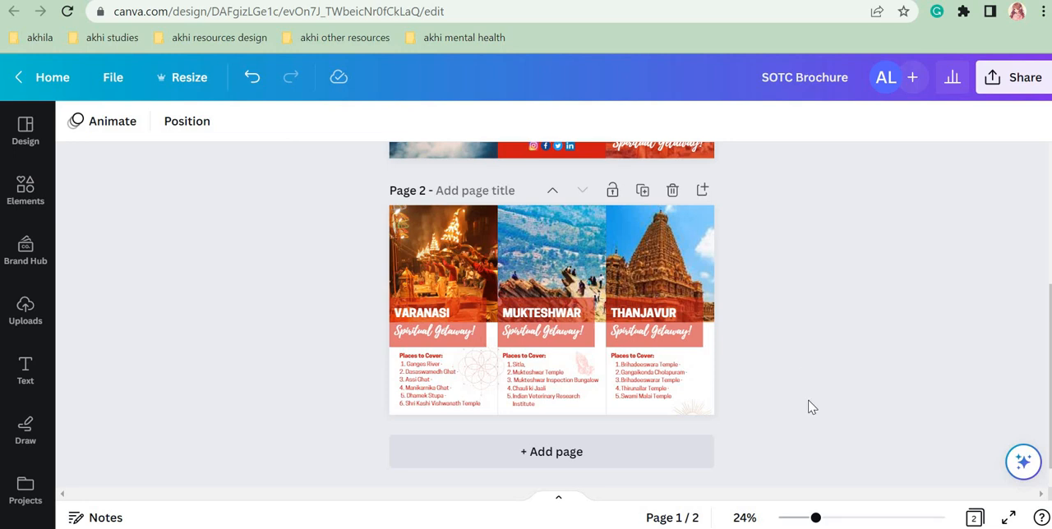
{"action": "left_click_drag", "start_coordinate": [833, 521], "coordinate": [830, 522]}
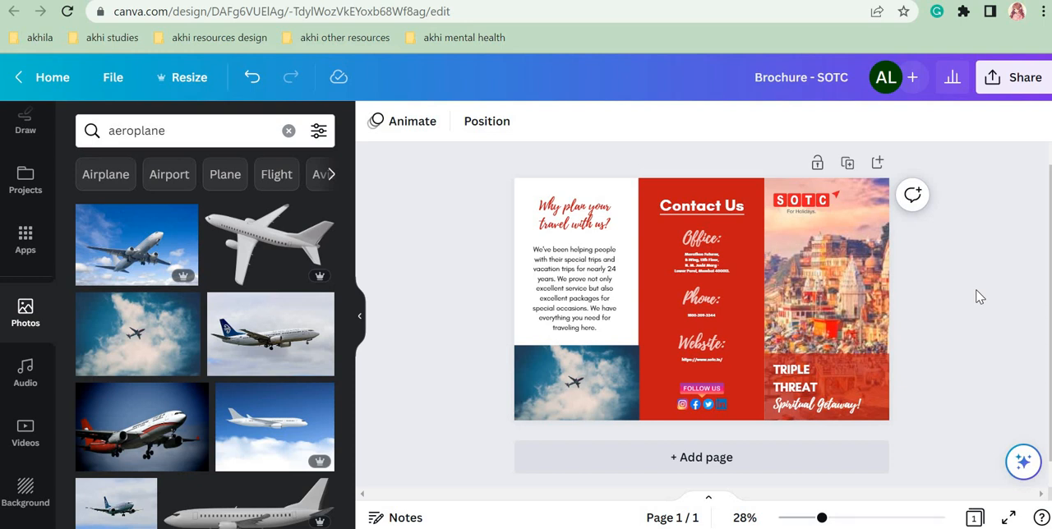
{"action": "left_click", "coordinate": [877, 165]}
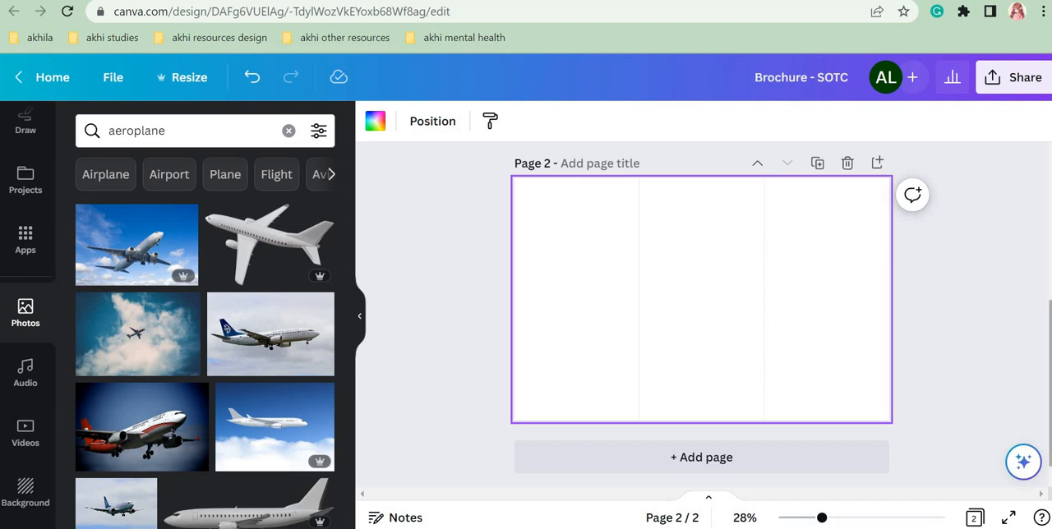
{"action": "scroll", "coordinate": [892, 261], "scroll_direction": "up", "scroll_amount": 5}
{"action": "scroll", "coordinate": [702, 279], "scroll_direction": "down", "scroll_amount": 3}
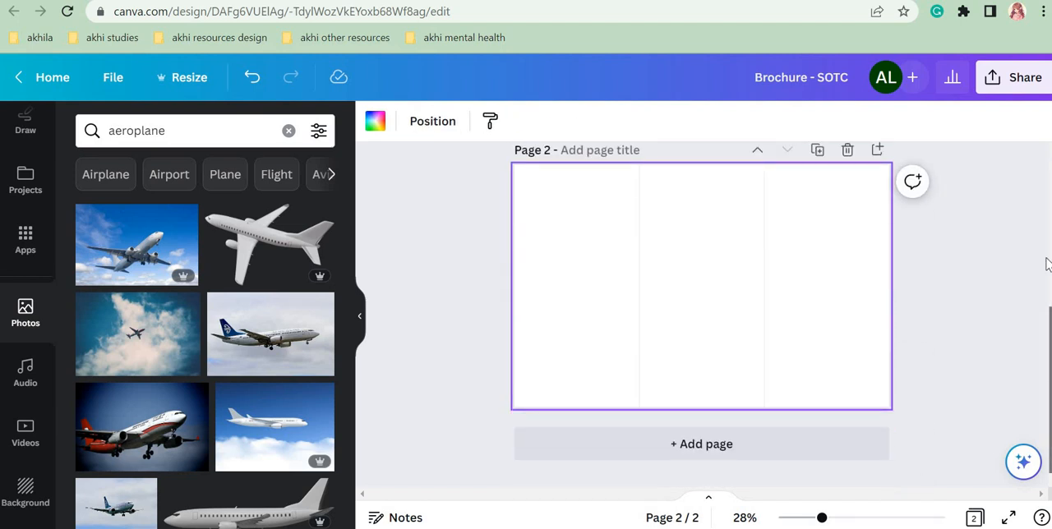
{"action": "scroll", "coordinate": [1048, 263], "scroll_direction": "up", "scroll_amount": 3}
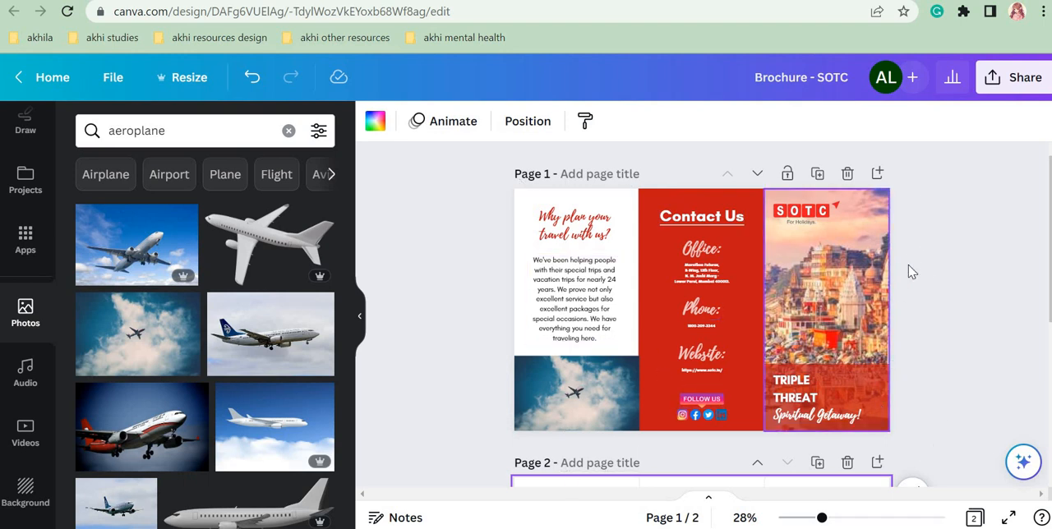
{"action": "scroll", "coordinate": [1044, 394], "scroll_direction": "down", "scroll_amount": 3}
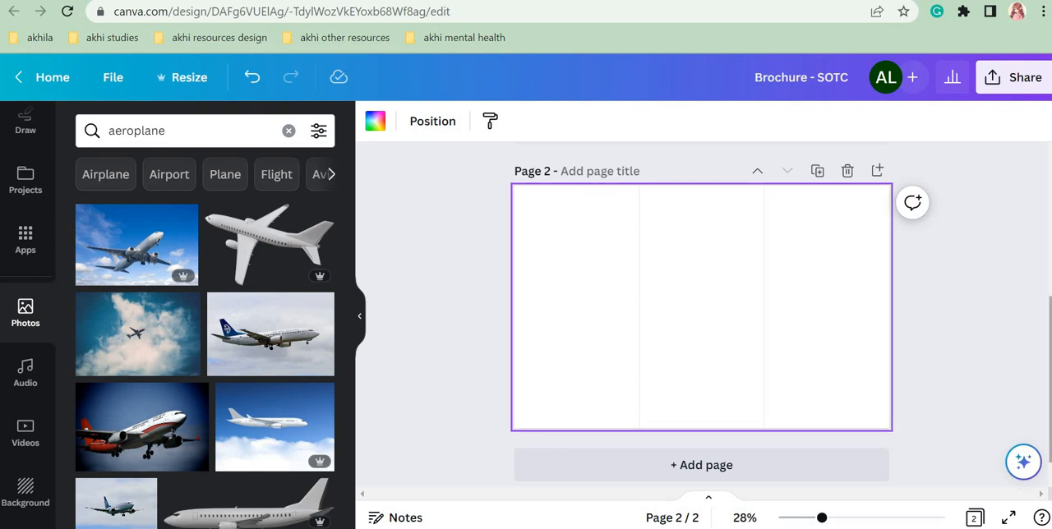
{"action": "scroll", "coordinate": [810, 286], "scroll_direction": "up", "scroll_amount": 4}
{"action": "scroll", "coordinate": [810, 285], "scroll_direction": "down", "scroll_amount": 3}
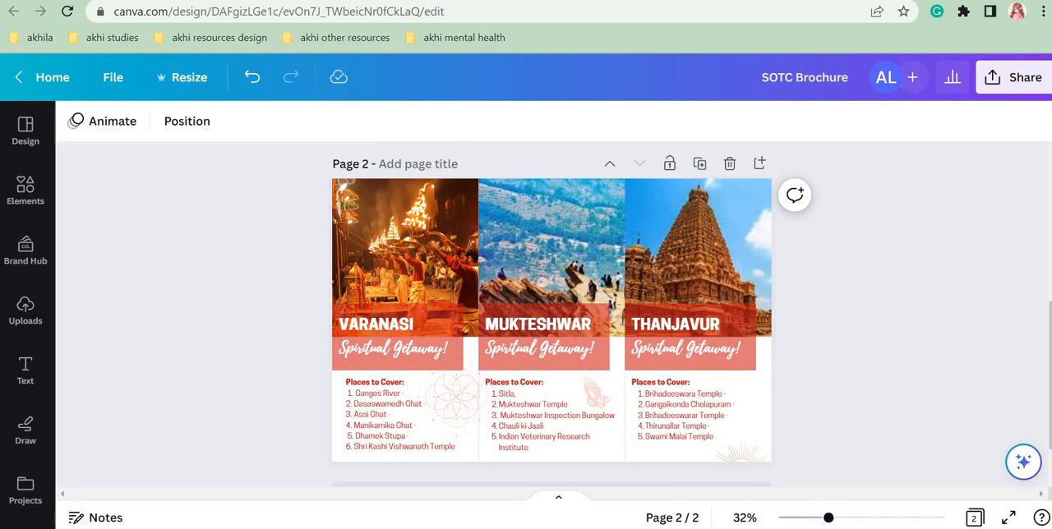
{"action": "left_click", "coordinate": [189, 0]}
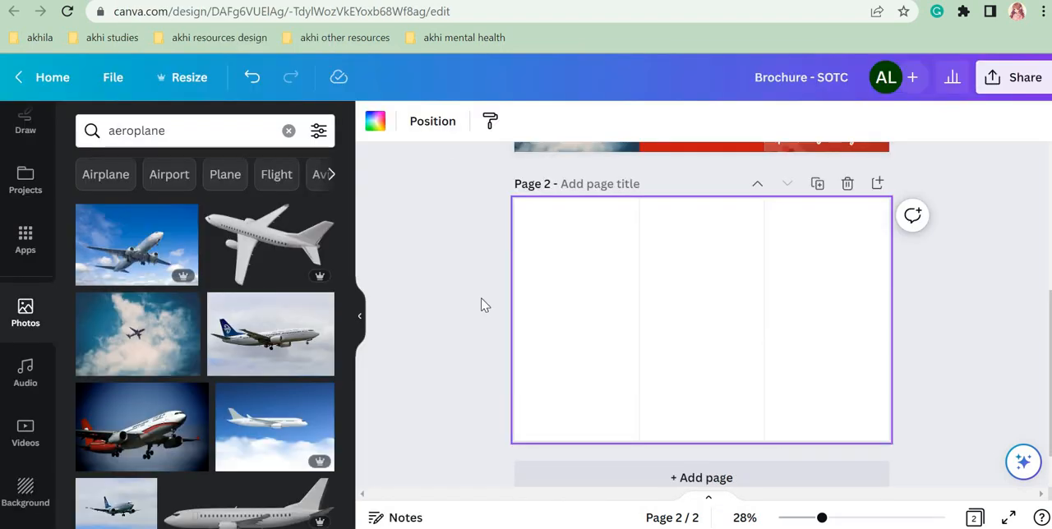
Step: Upload the image Ganga-Aarti-Varanasi-1.jpg from the Desktop to the design's uploads
{"action": "left_click_drag", "start_coordinate": [59, 228], "coordinate": [60, 132]}
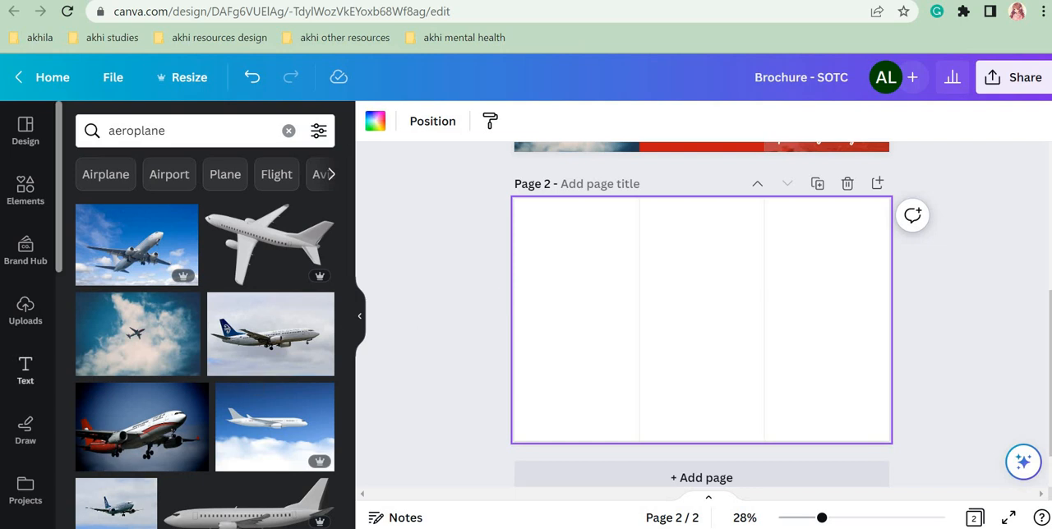
{"action": "left_click", "coordinate": [24, 307]}
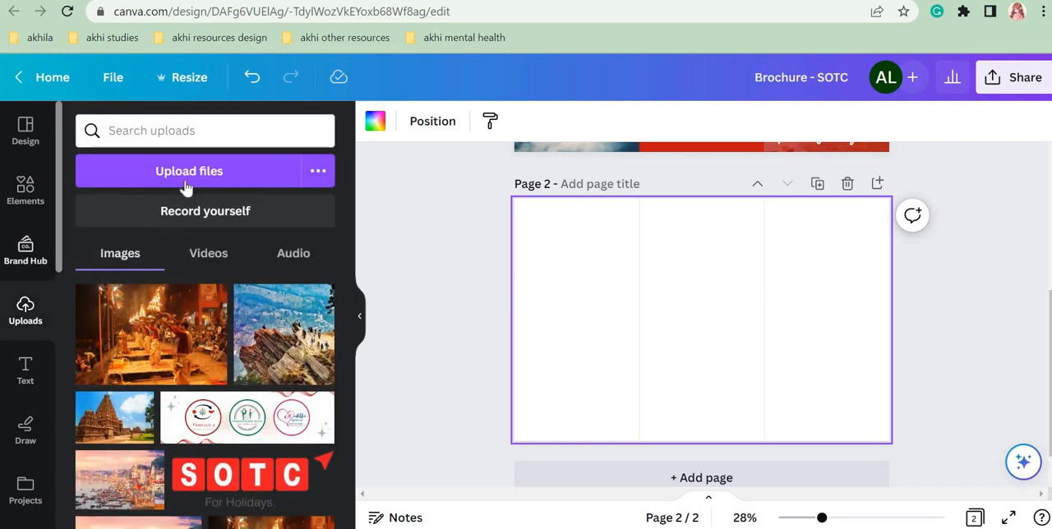
{"action": "left_click", "coordinate": [170, 174]}
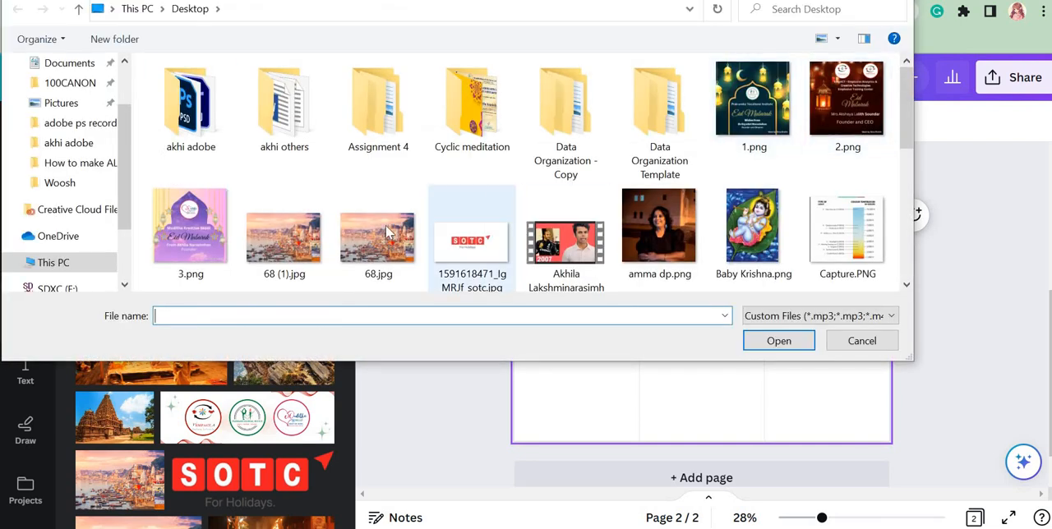
{"action": "left_click_drag", "start_coordinate": [907, 96], "coordinate": [904, 174]}
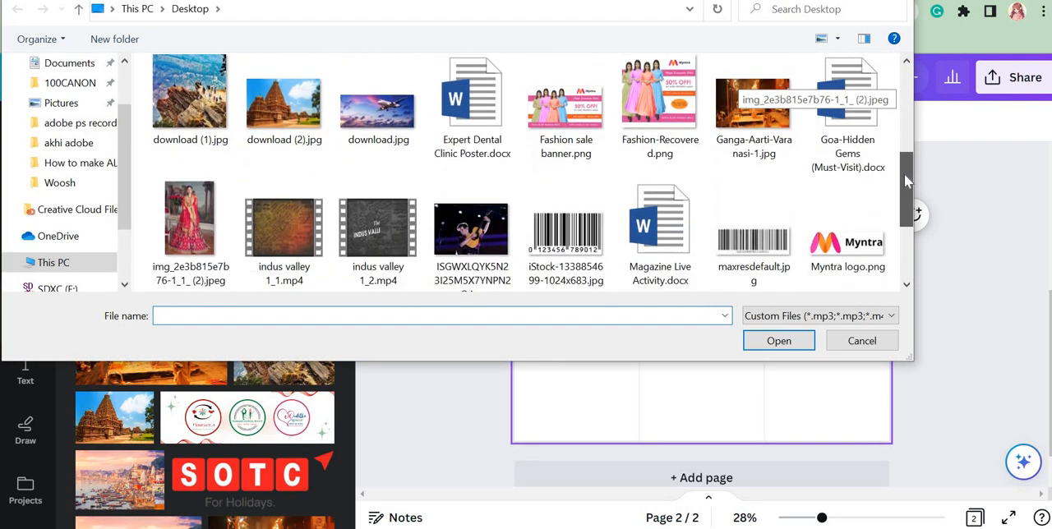
{"action": "left_click", "coordinate": [748, 97]}
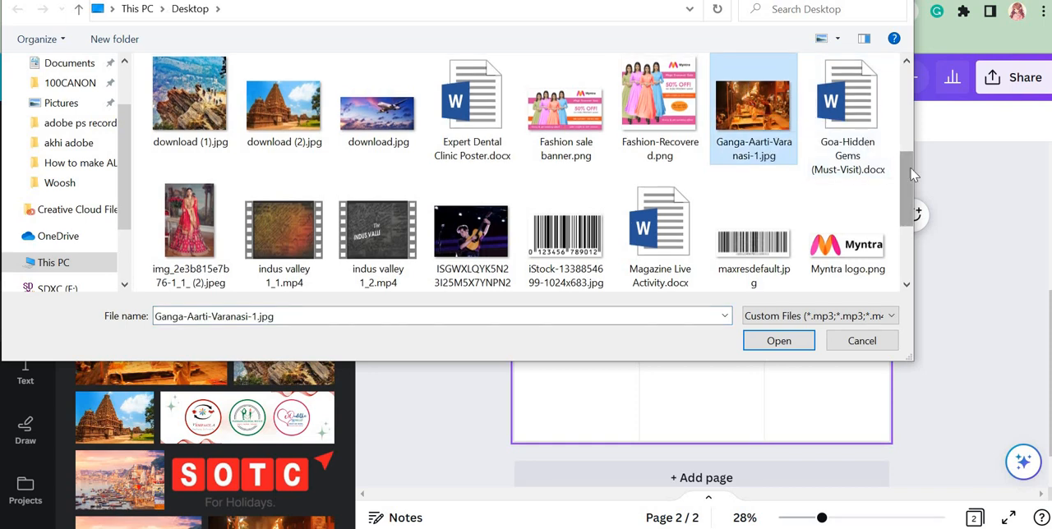
{"action": "left_click", "coordinate": [798, 340]}
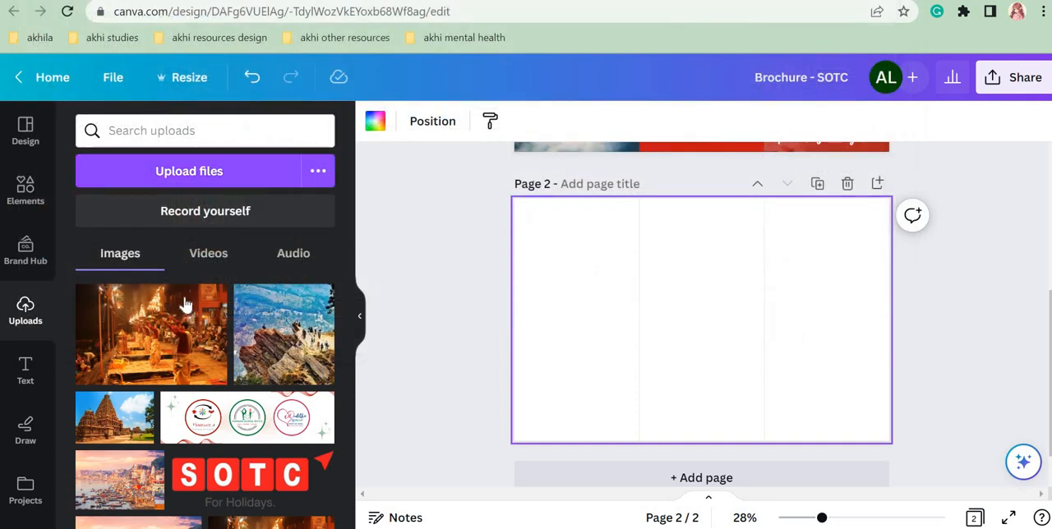
Step: Upload the rocky hillside image download (1).jpg from the Desktop
{"action": "left_click", "coordinate": [237, 165]}
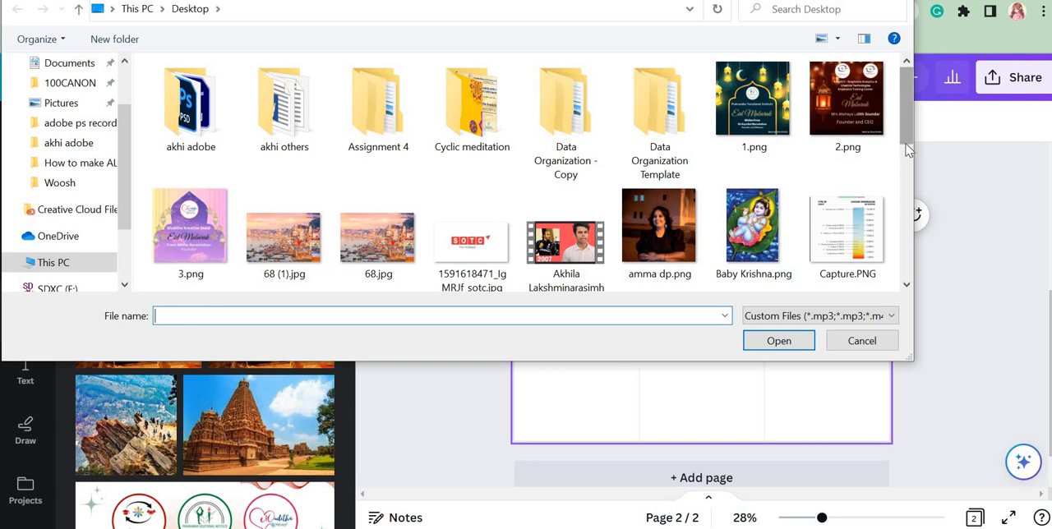
{"action": "left_click_drag", "start_coordinate": [908, 150], "coordinate": [908, 223]}
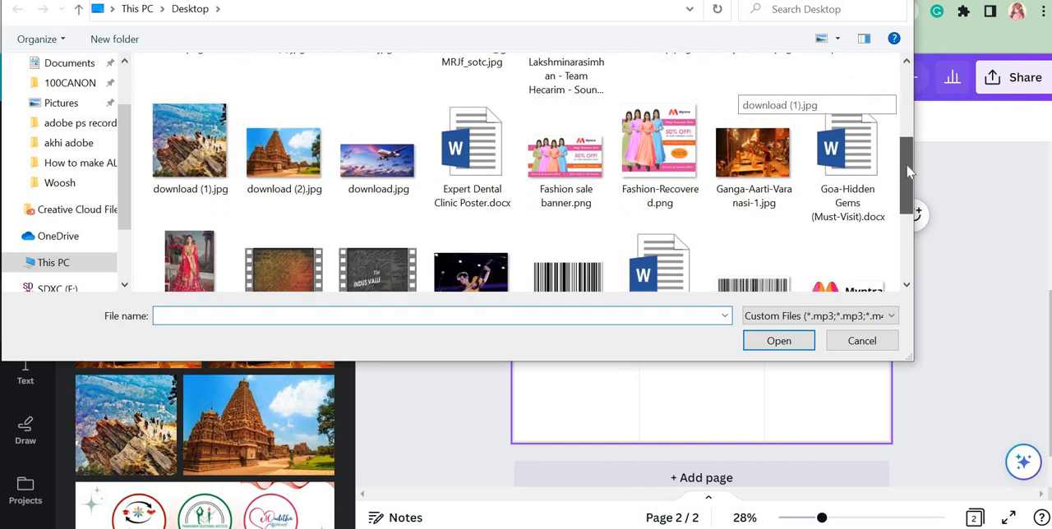
{"action": "left_click", "coordinate": [197, 148]}
{"action": "left_click", "coordinate": [777, 340]}
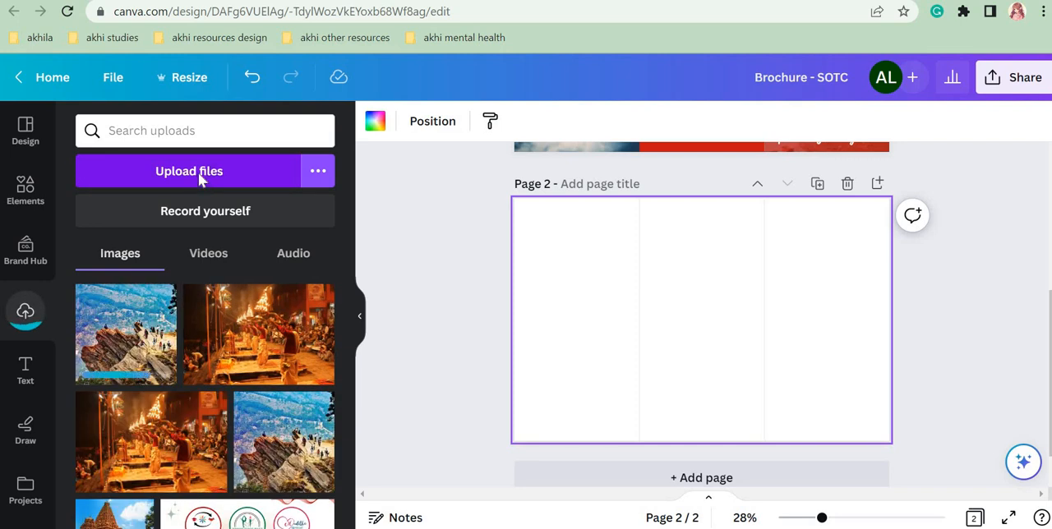
Step: Upload the temple image download (2).jpg from the Desktop
{"action": "left_click", "coordinate": [198, 173]}
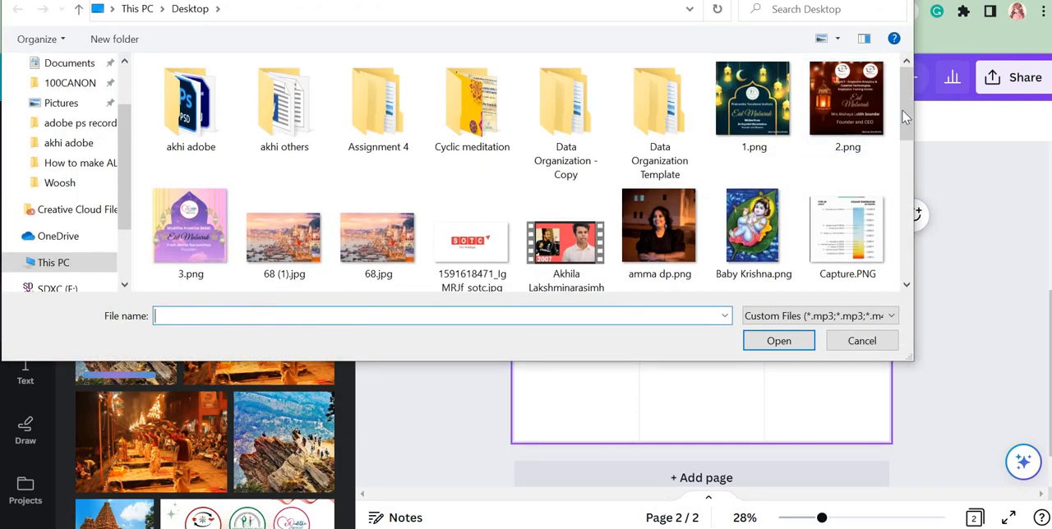
{"action": "scroll", "coordinate": [904, 117], "scroll_direction": "down", "scroll_amount": 3}
{"action": "left_click", "coordinate": [293, 140]}
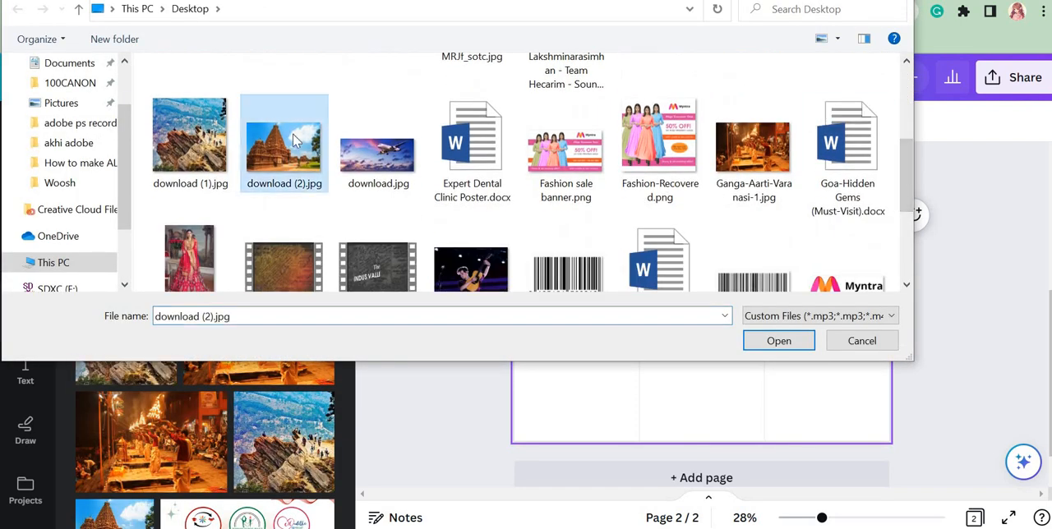
{"action": "left_click", "coordinate": [779, 341]}
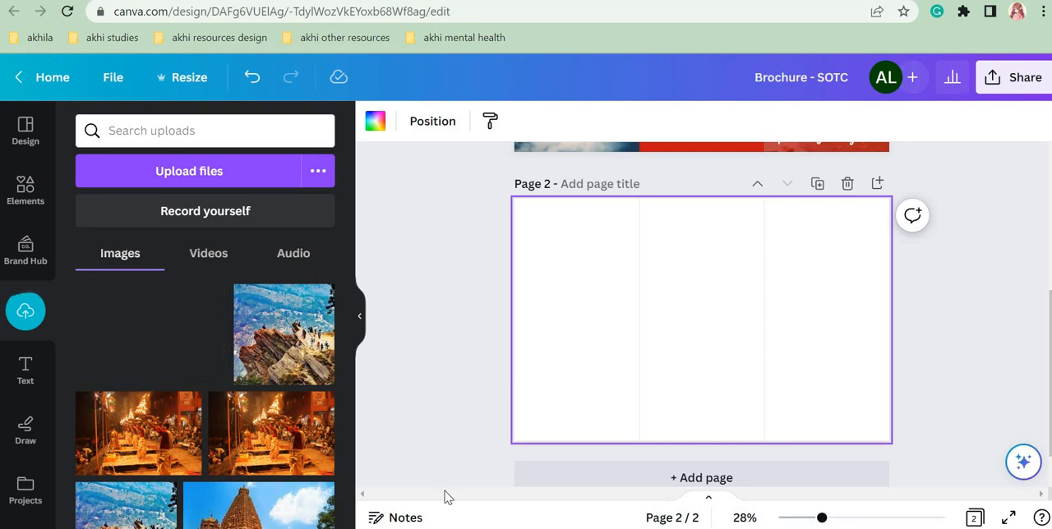
Step: Place the Varanasi aarti photo in the upper corner of page 2's first panel and crop its width to the fold line
{"action": "left_click", "coordinate": [142, 434]}
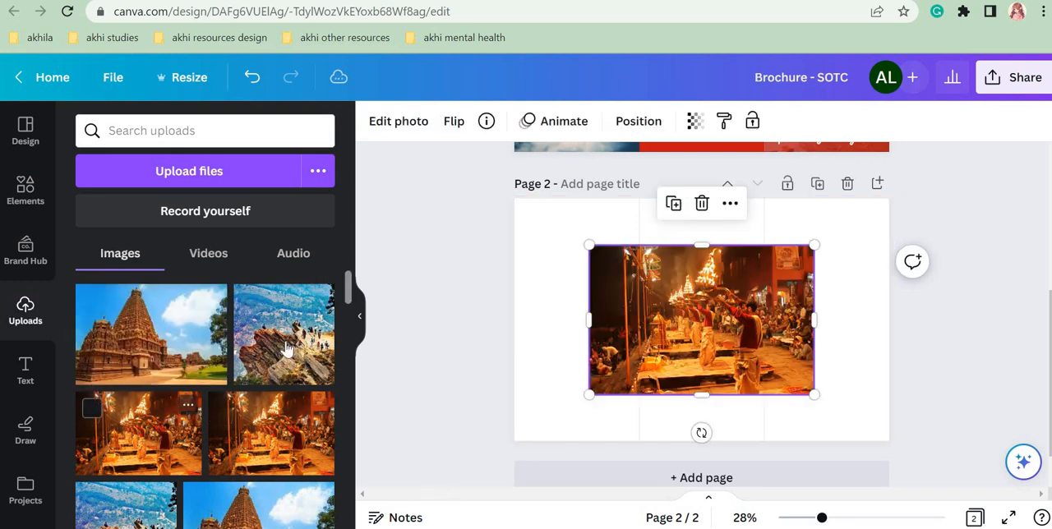
{"action": "left_click_drag", "start_coordinate": [744, 336], "coordinate": [675, 291]}
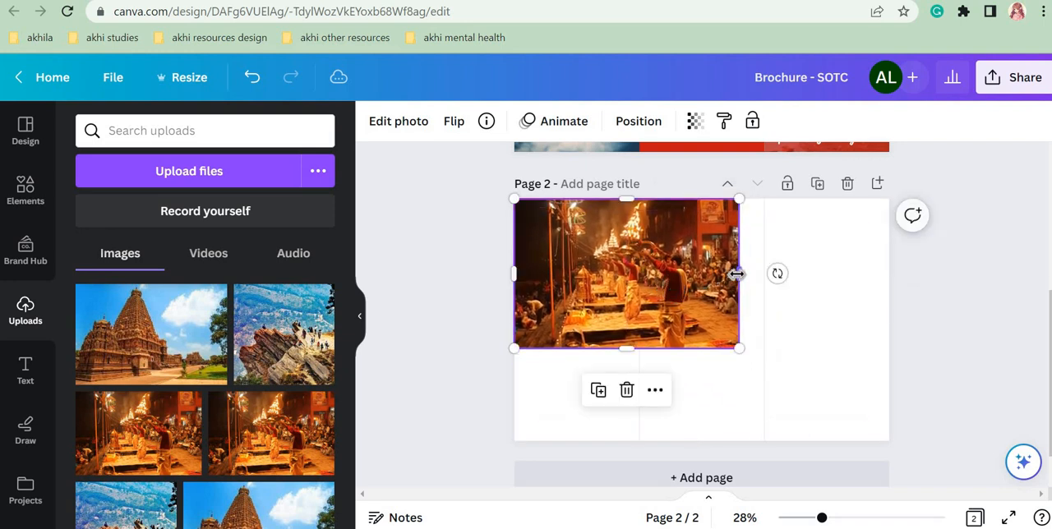
{"action": "left_click_drag", "start_coordinate": [739, 273], "coordinate": [635, 272]}
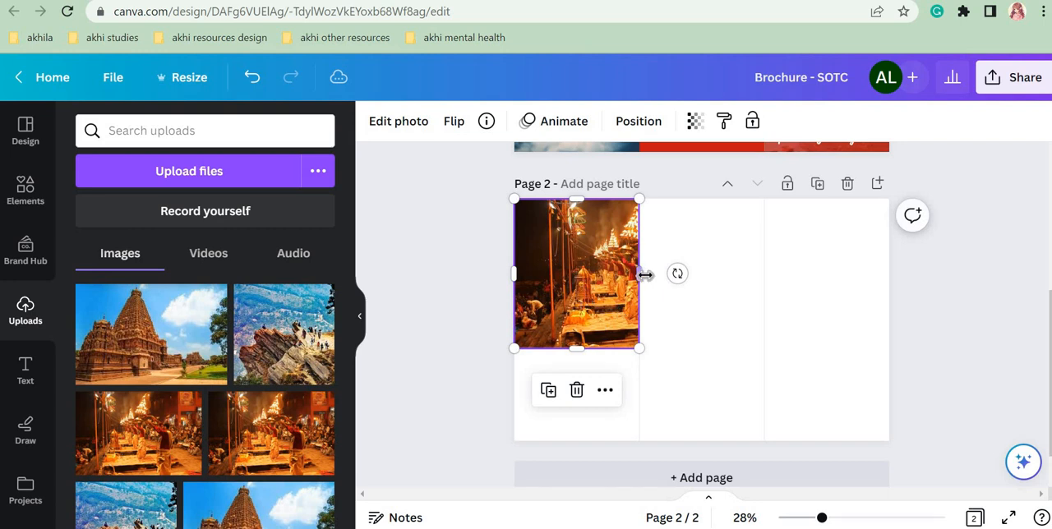
{"action": "mouse_move", "coordinate": [642, 273]}
{"action": "left_mouse_down"}
{"action": "mouse_move", "coordinate": [730, 274]}
{"action": "mouse_move", "coordinate": [645, 276]}
{"action": "mouse_move", "coordinate": [712, 284]}
{"action": "mouse_move", "coordinate": [641, 279]}
{"action": "left_mouse_up"}
{"action": "left_click_drag", "start_coordinate": [825, 518], "coordinate": [836, 518]}
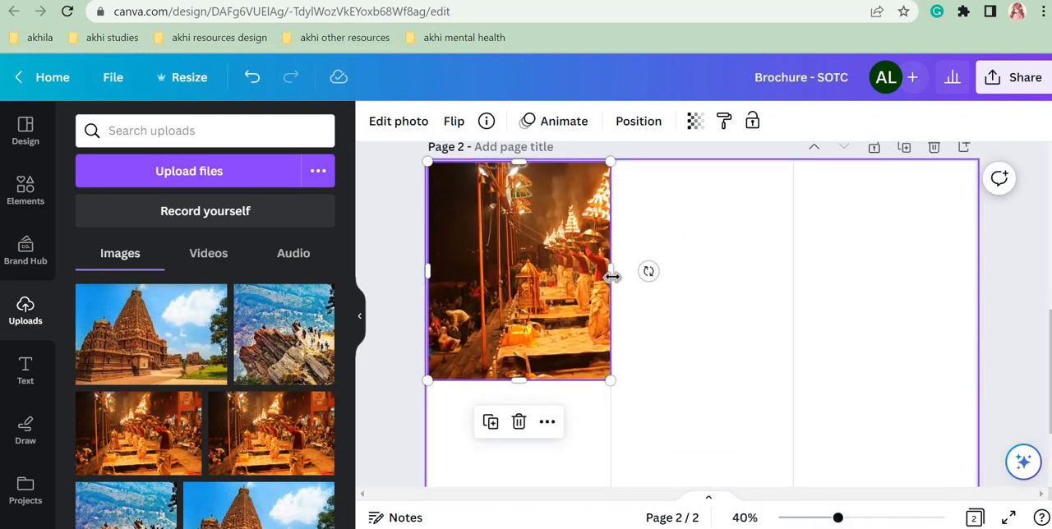
{"action": "left_click_drag", "start_coordinate": [612, 276], "coordinate": [712, 287]}
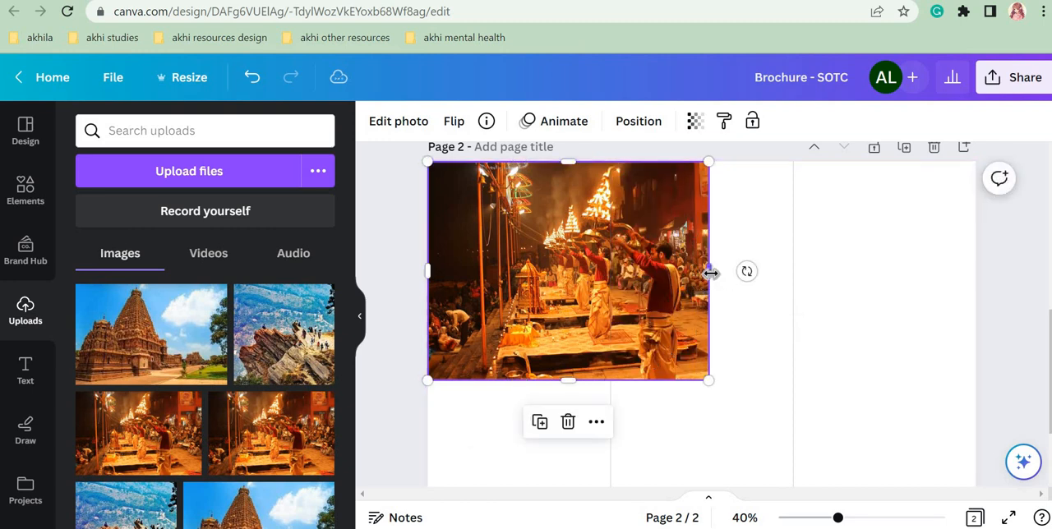
{"action": "left_click_drag", "start_coordinate": [710, 272], "coordinate": [612, 267]}
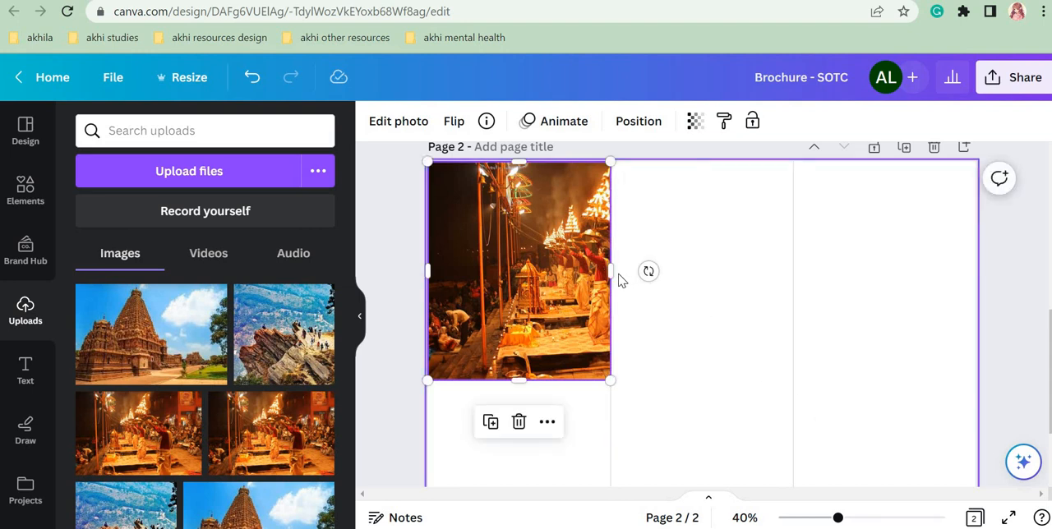
{"action": "left_click_drag", "start_coordinate": [611, 271], "coordinate": [729, 271]}
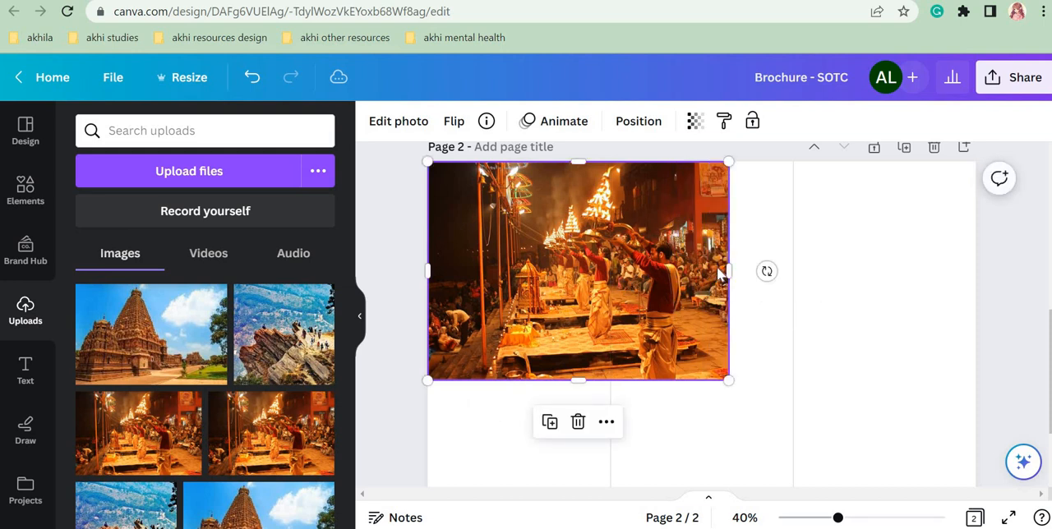
{"action": "left_click_drag", "start_coordinate": [730, 267], "coordinate": [611, 268]}
Step: Extend the Varanasi photo to about three quarters of the page height and reposition its crop to frame the row of priests holding lamps
{"action": "left_click_drag", "start_coordinate": [546, 379], "coordinate": [691, 434]}
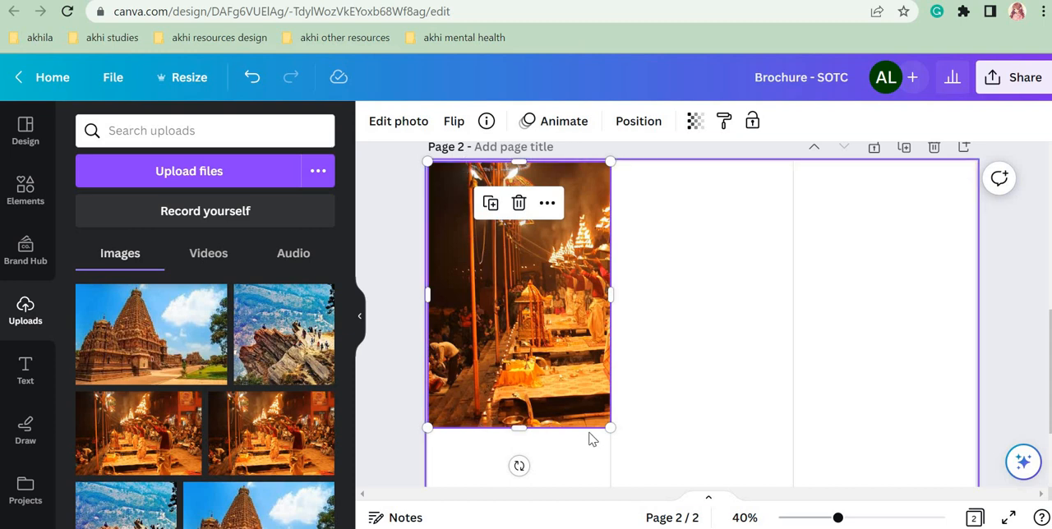
{"action": "double_click", "coordinate": [526, 294]}
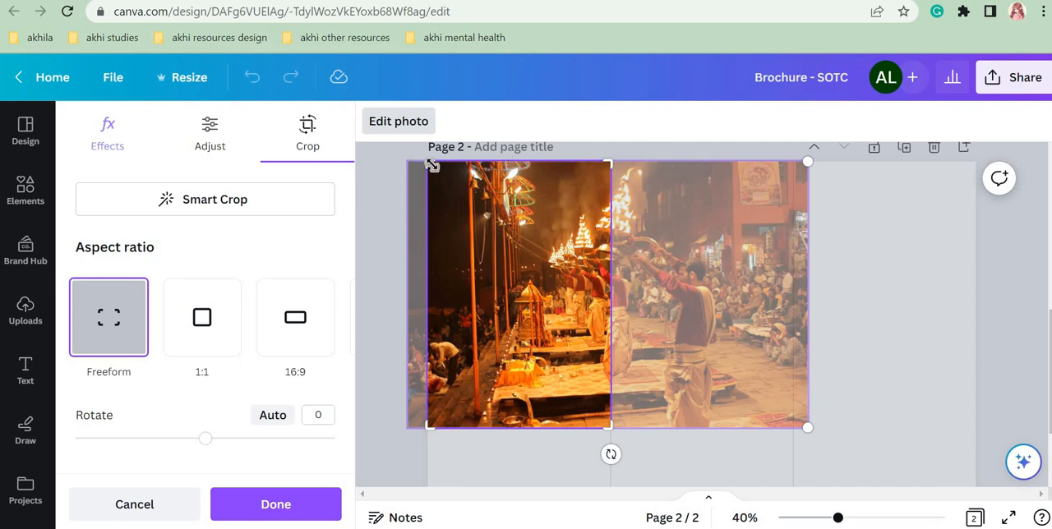
{"action": "left_click_drag", "start_coordinate": [500, 423], "coordinate": [582, 430]}
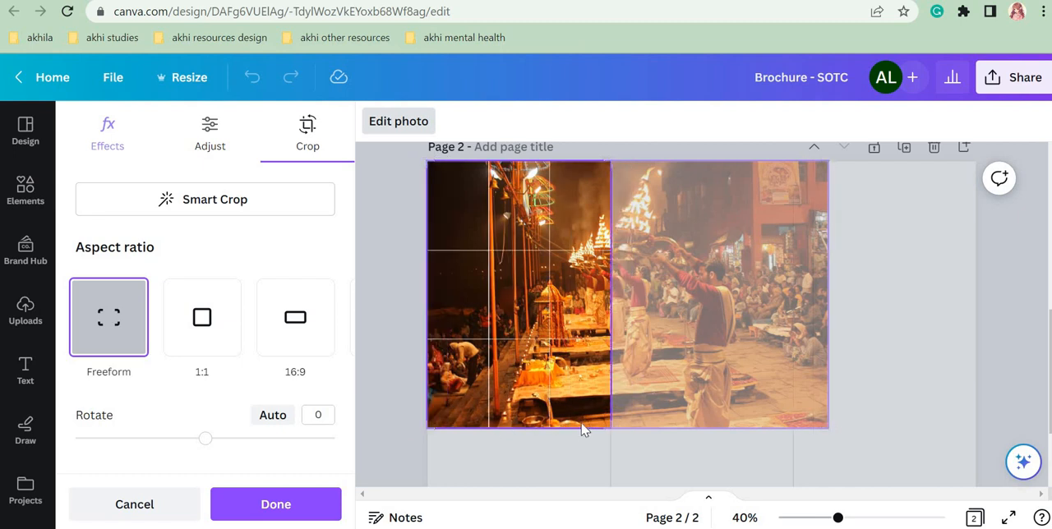
{"action": "left_click_drag", "start_coordinate": [485, 158], "coordinate": [604, 170]}
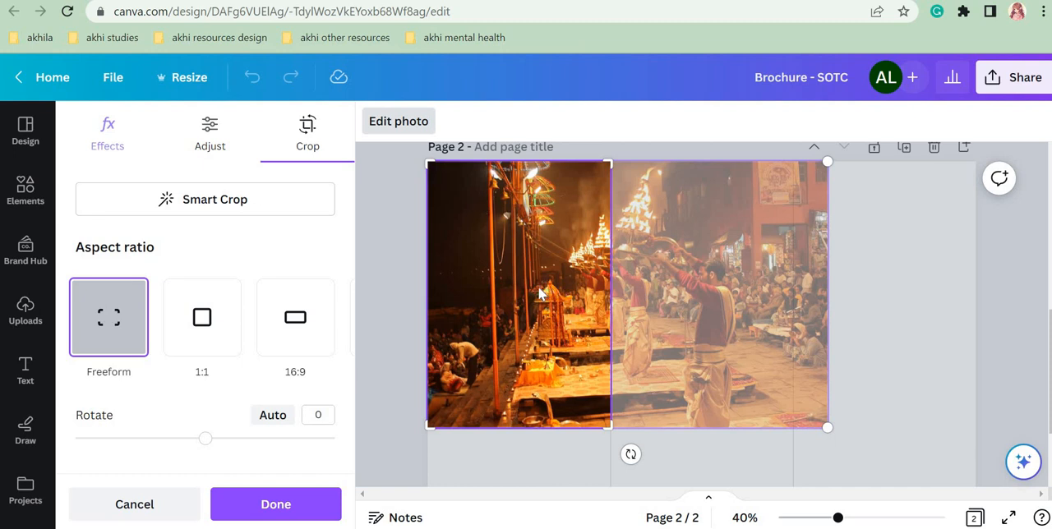
{"action": "left_click_drag", "start_coordinate": [540, 294], "coordinate": [410, 265]}
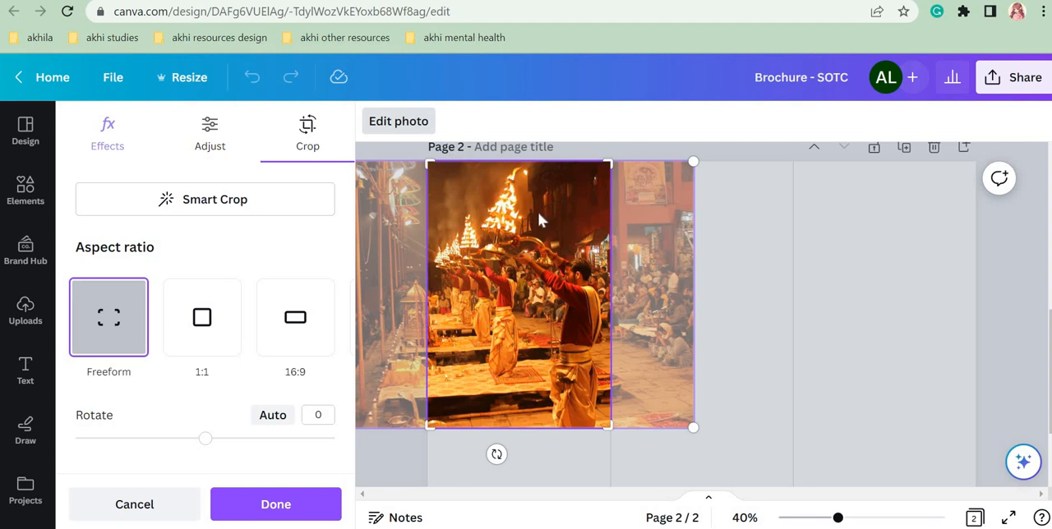
{"action": "left_click_drag", "start_coordinate": [496, 220], "coordinate": [523, 251]}
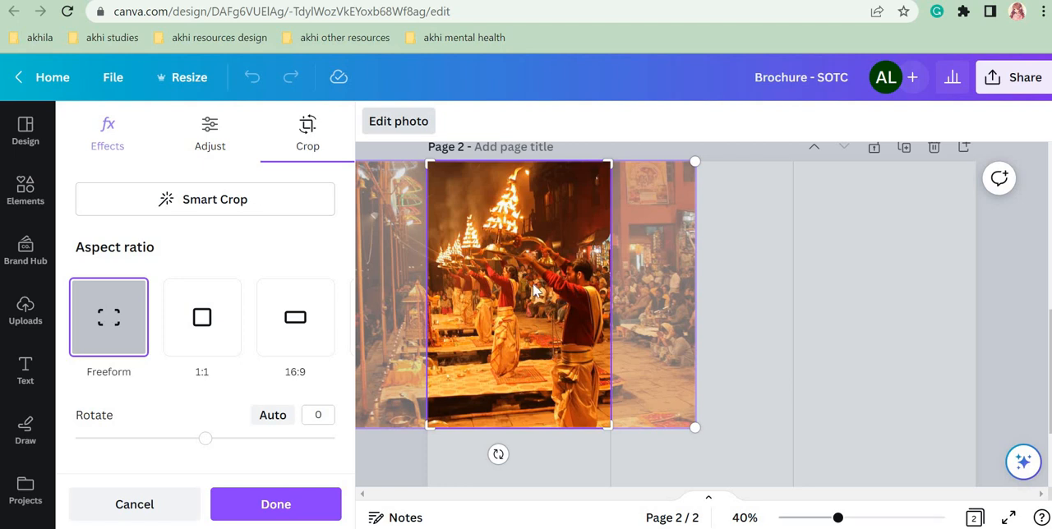
{"action": "left_click", "coordinate": [855, 282]}
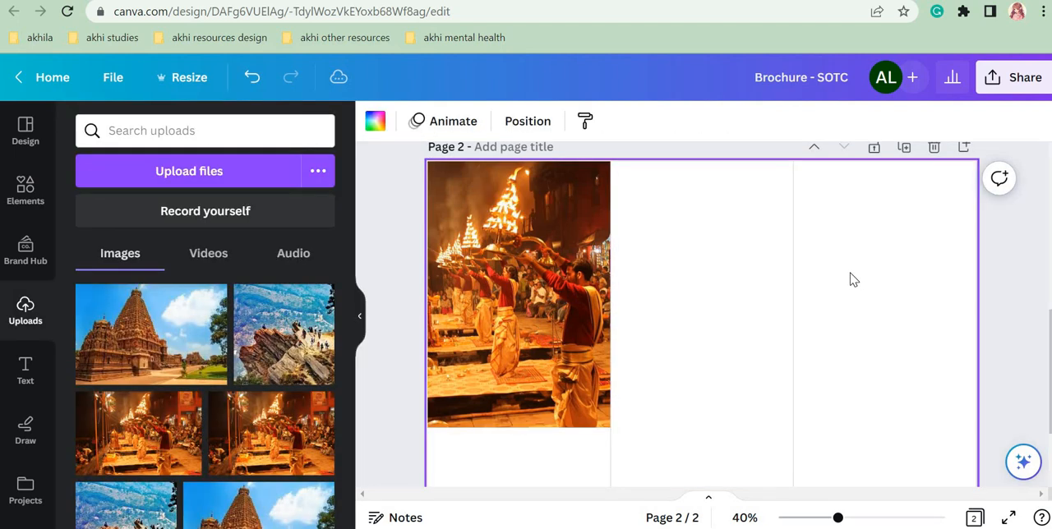
{"action": "double_click", "coordinate": [475, 274]}
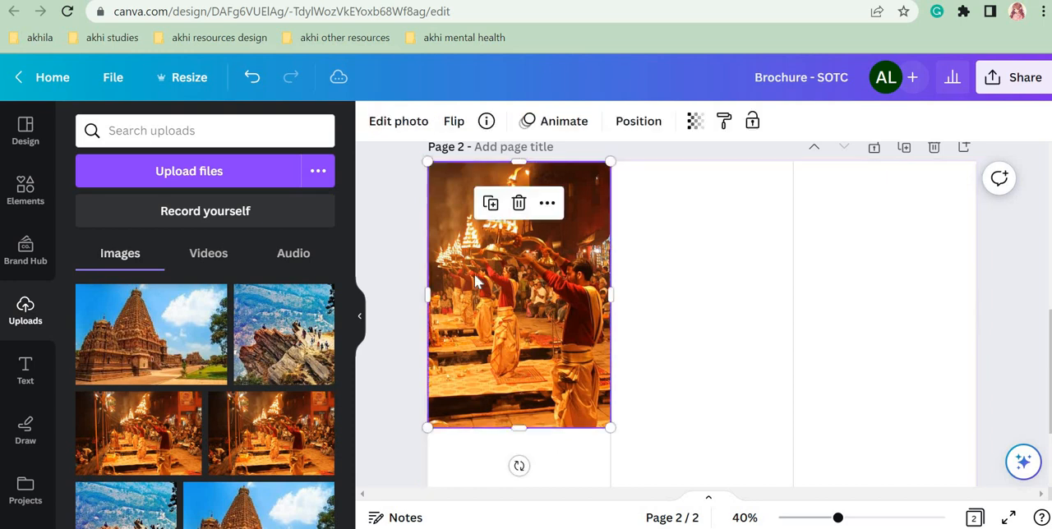
{"action": "left_click", "coordinate": [794, 379]}
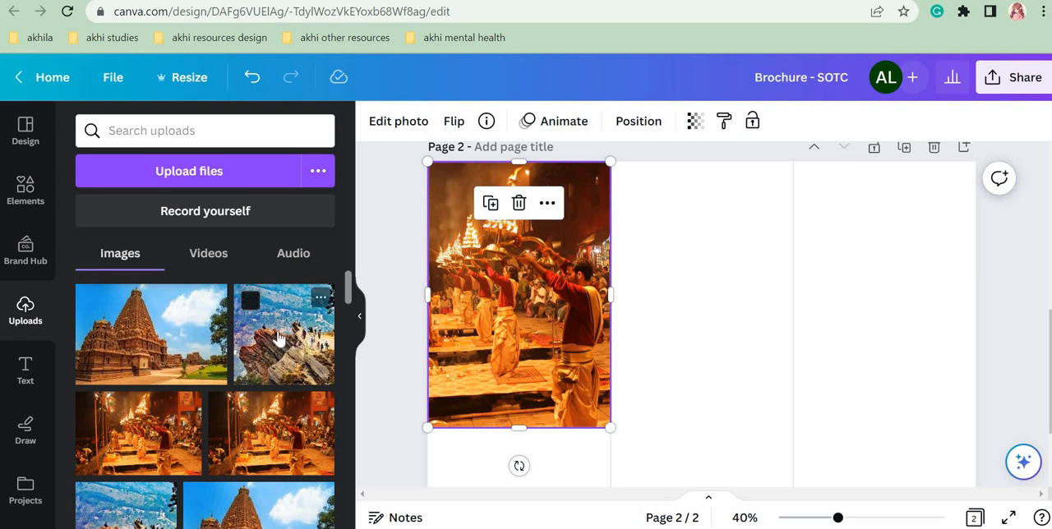
Step: Place the rocky hillside photo in page 2's middle panel and enlarge it to fill the panel width and match the Varanasi photo's height
{"action": "left_click", "coordinate": [280, 339]}
{"action": "left_click_drag", "start_coordinate": [732, 346], "coordinate": [729, 260]}
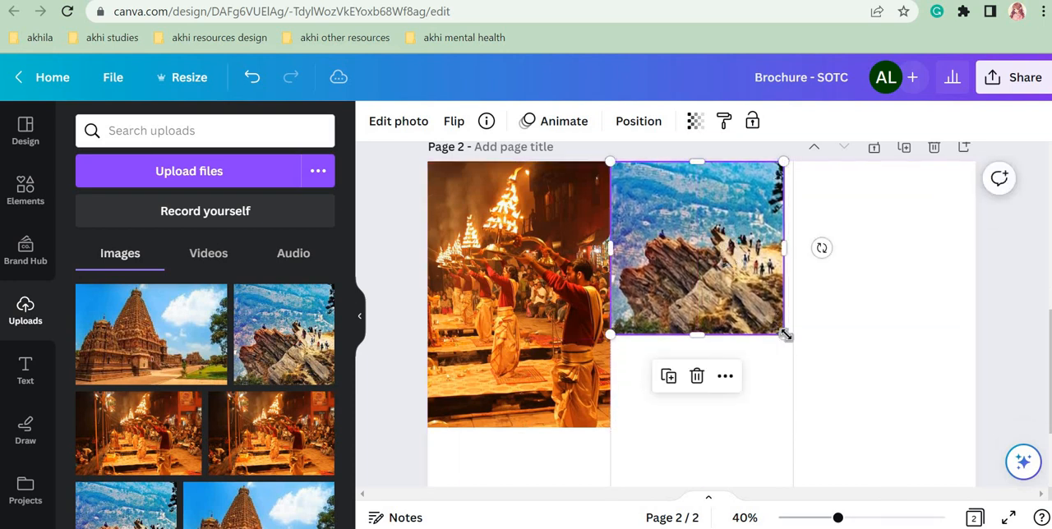
{"action": "left_click_drag", "start_coordinate": [789, 356], "coordinate": [735, 429]}
{"action": "left_click", "coordinate": [885, 374]}
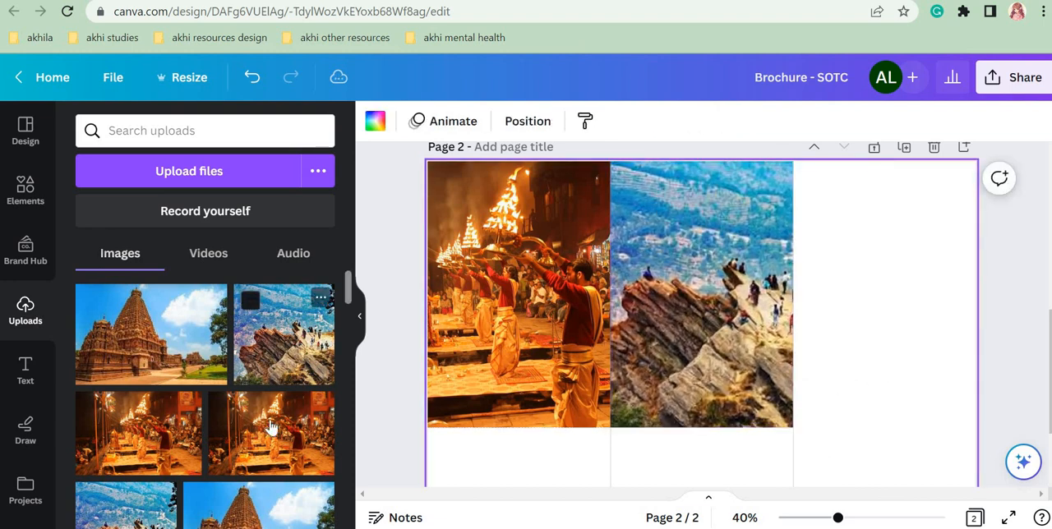
Step: Place the temple photo in page 2's third panel and extend it to the same height as the other two photos
{"action": "left_click_drag", "start_coordinate": [742, 359], "coordinate": [961, 259]}
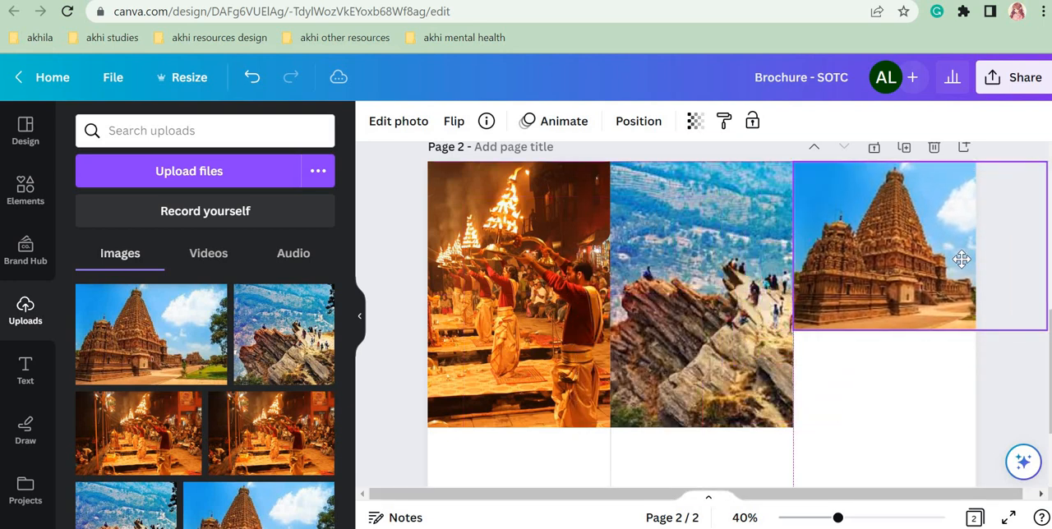
{"action": "left_click_drag", "start_coordinate": [908, 331], "coordinate": [911, 427]}
{"action": "left_click", "coordinate": [864, 469]}
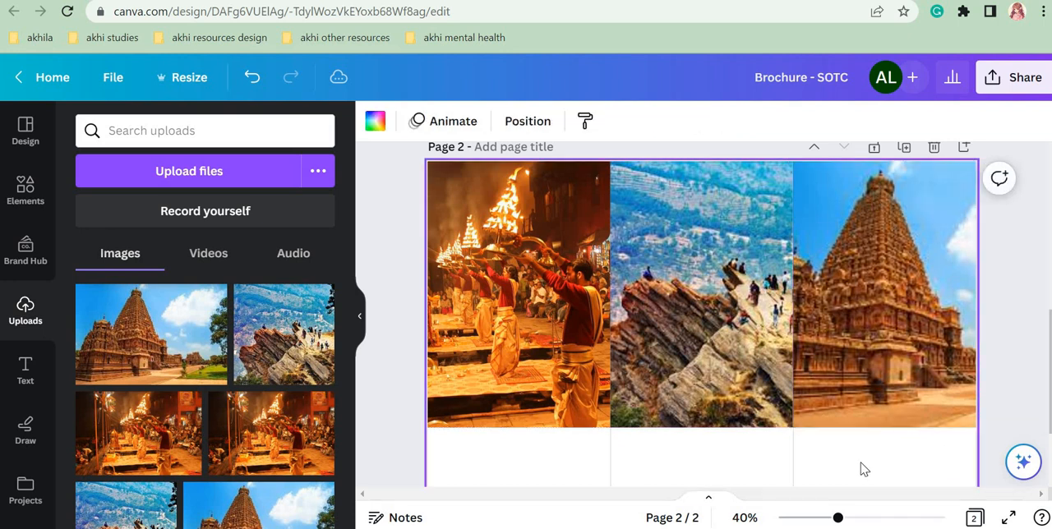
Step: Shorten all three page 2 photos from below to an equal height of a little under two thirds of the page
{"action": "left_click", "coordinate": [821, 518]}
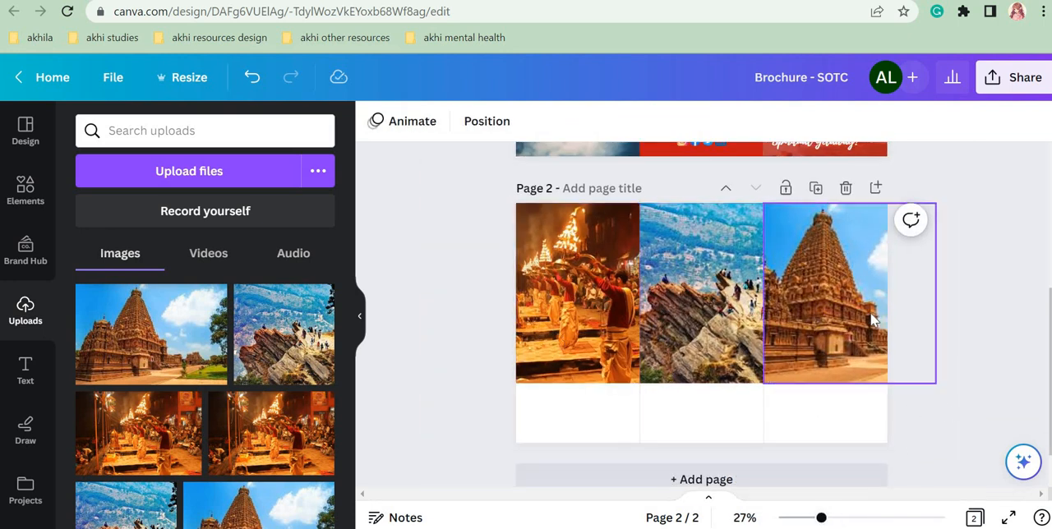
{"action": "left_click", "coordinate": [563, 345]}
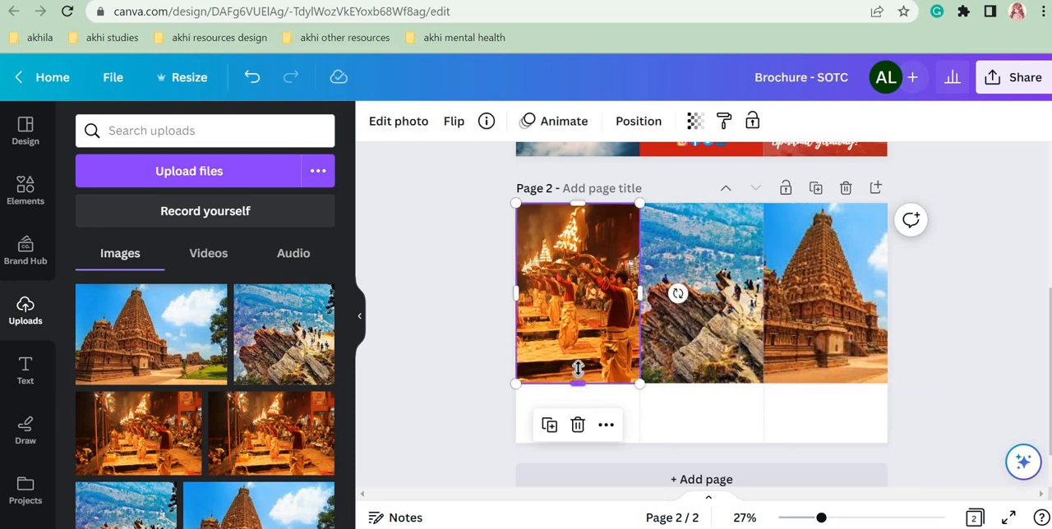
{"action": "left_click_drag", "start_coordinate": [578, 383], "coordinate": [577, 353]}
{"action": "left_click", "coordinate": [677, 275]}
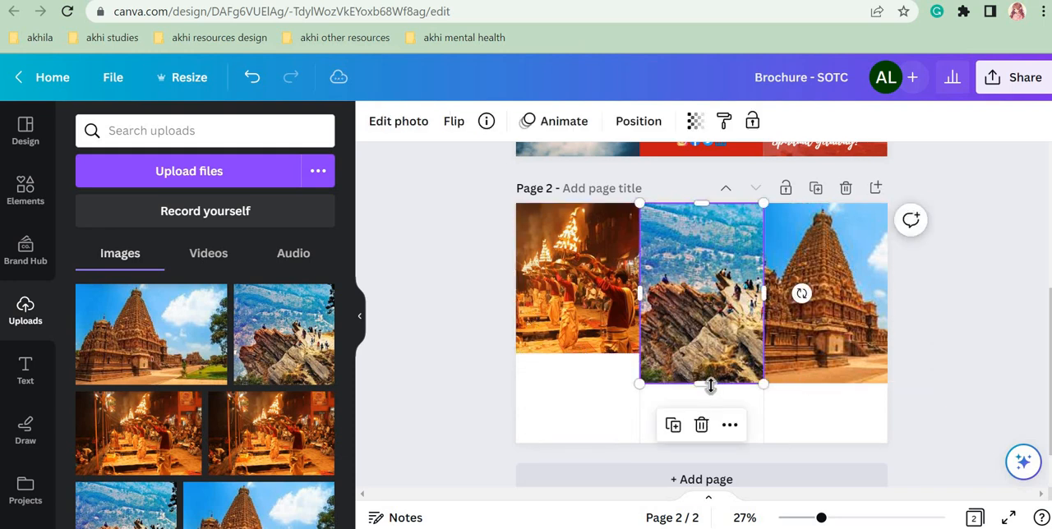
{"action": "left_click_drag", "start_coordinate": [711, 383], "coordinate": [709, 354]}
{"action": "left_click", "coordinate": [801, 277]}
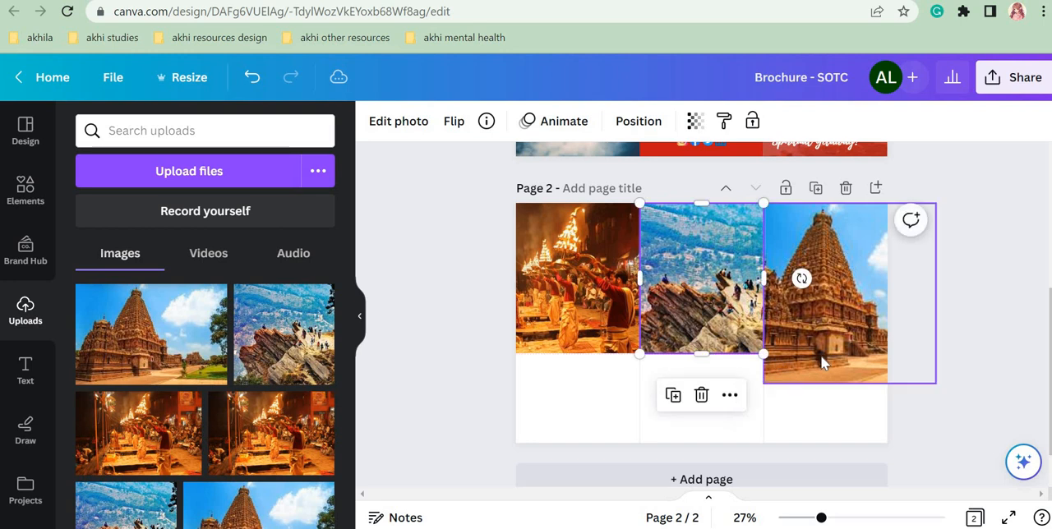
{"action": "left_click_drag", "start_coordinate": [847, 353], "coordinate": [850, 352]}
{"action": "left_click", "coordinate": [946, 310]}
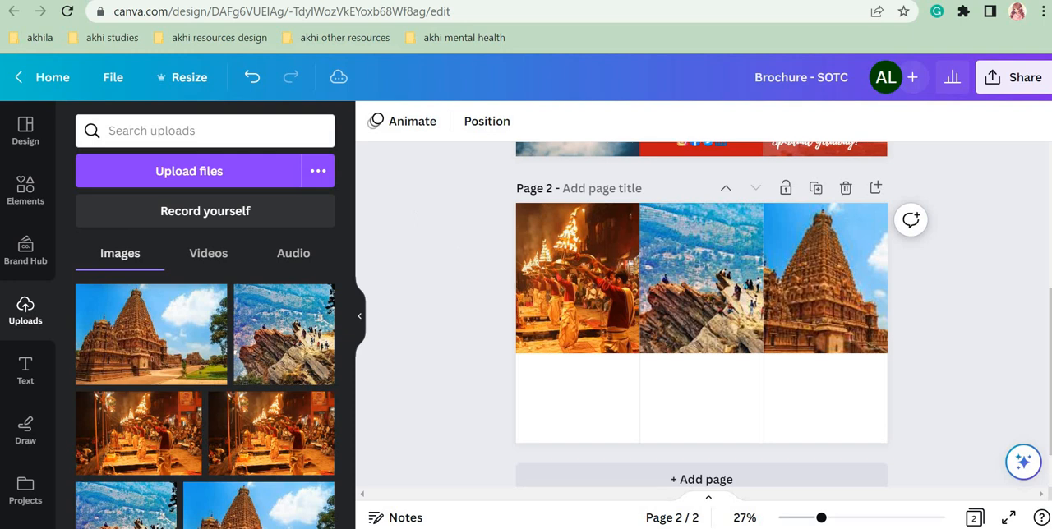
Step: Switch to the finished SOTC Brochure design and check the fonts of the "TRIPLE THREAT" and "Spiritual Getaway!" lines on page 1
{"action": "left_click", "coordinate": [107, 1]}
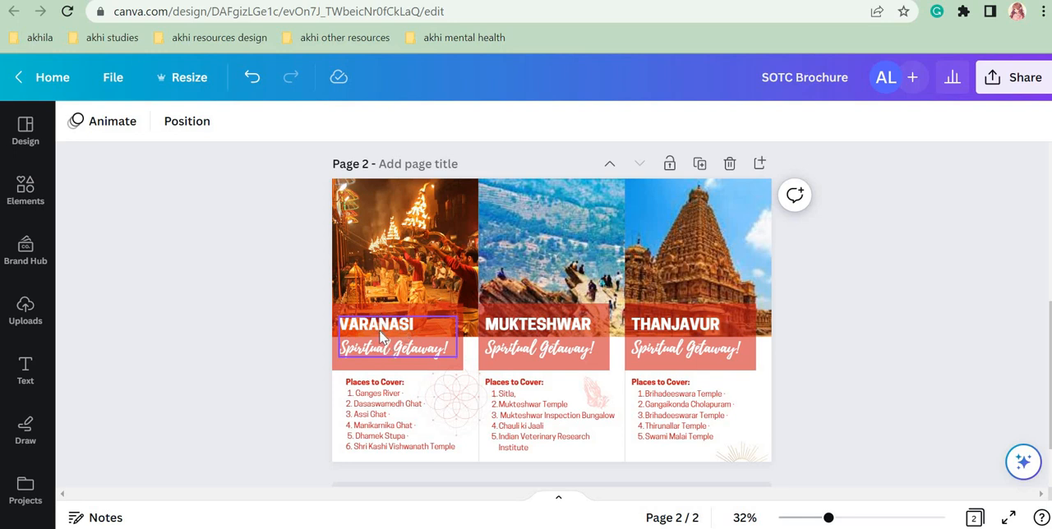
{"action": "left_click", "coordinate": [381, 337]}
{"action": "scroll", "coordinate": [837, 310], "scroll_direction": "up", "scroll_amount": 3}
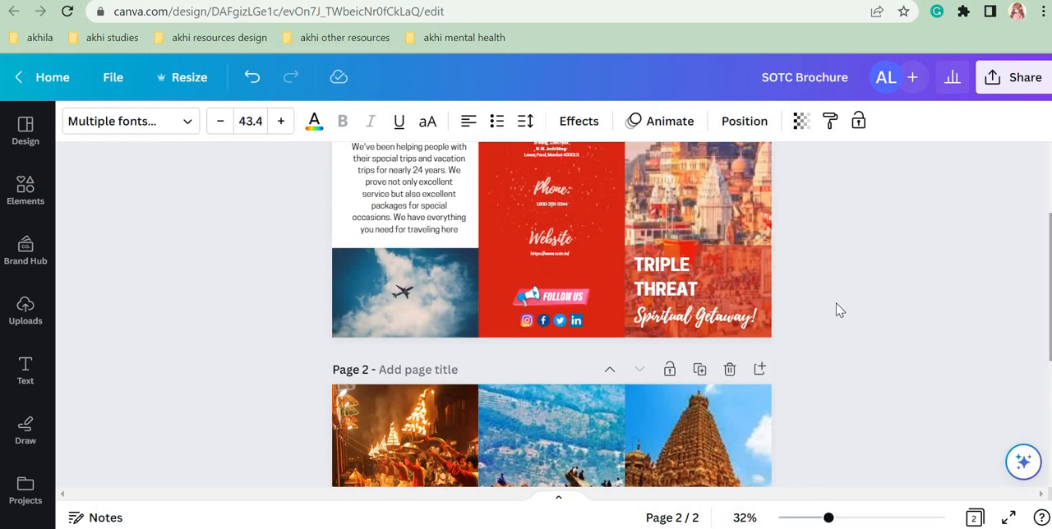
{"action": "left_click", "coordinate": [715, 289]}
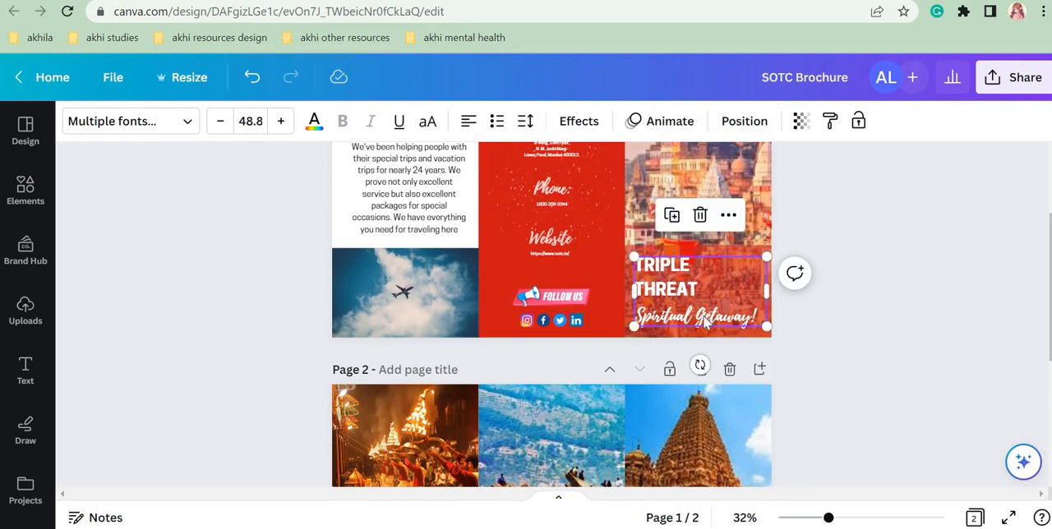
{"action": "scroll", "coordinate": [750, 197], "scroll_direction": "down", "scroll_amount": 2}
{"action": "scroll", "coordinate": [750, 197], "scroll_direction": "up", "scroll_amount": 1}
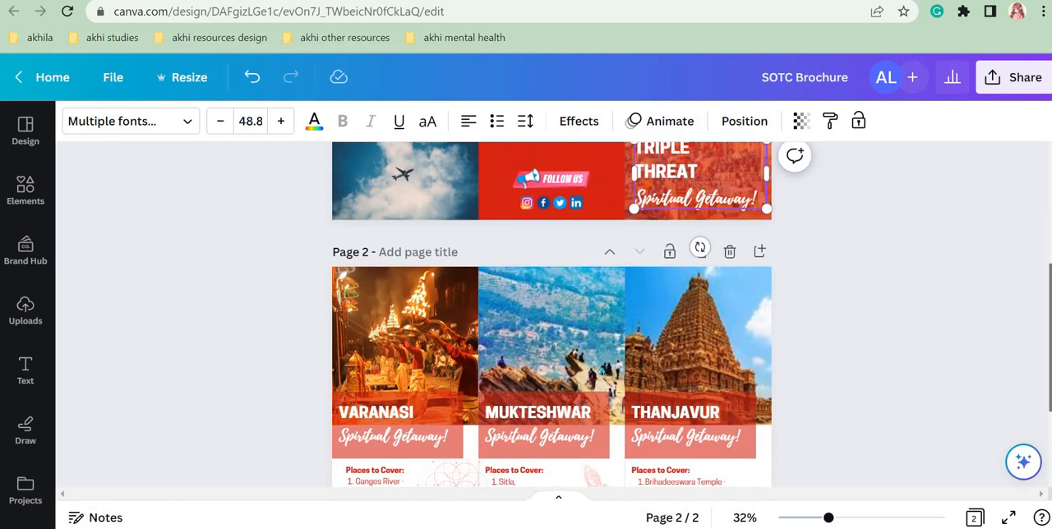
{"action": "left_click", "coordinate": [693, 210]}
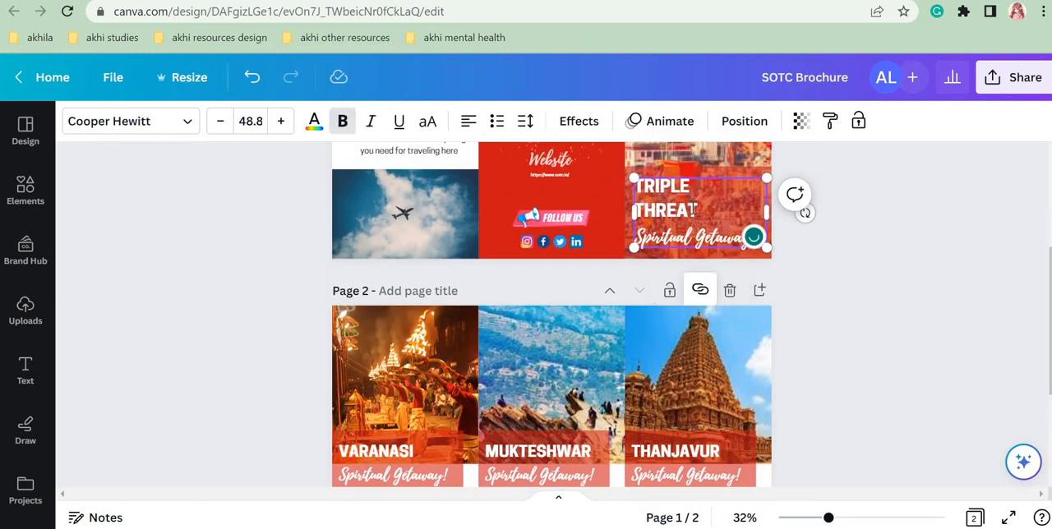
{"action": "left_click_drag", "start_coordinate": [698, 212], "coordinate": [639, 186]}
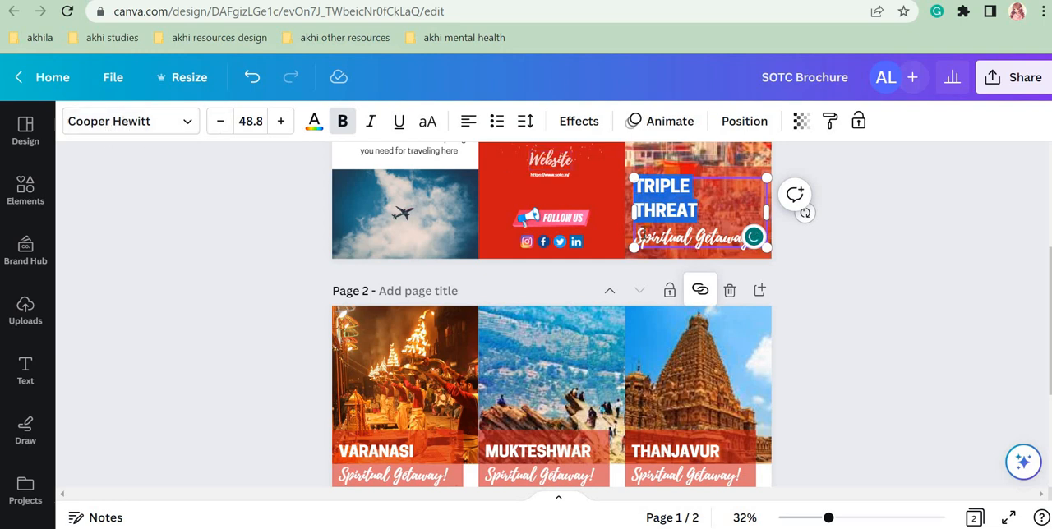
{"action": "left_click_drag", "start_coordinate": [636, 237], "coordinate": [744, 238]}
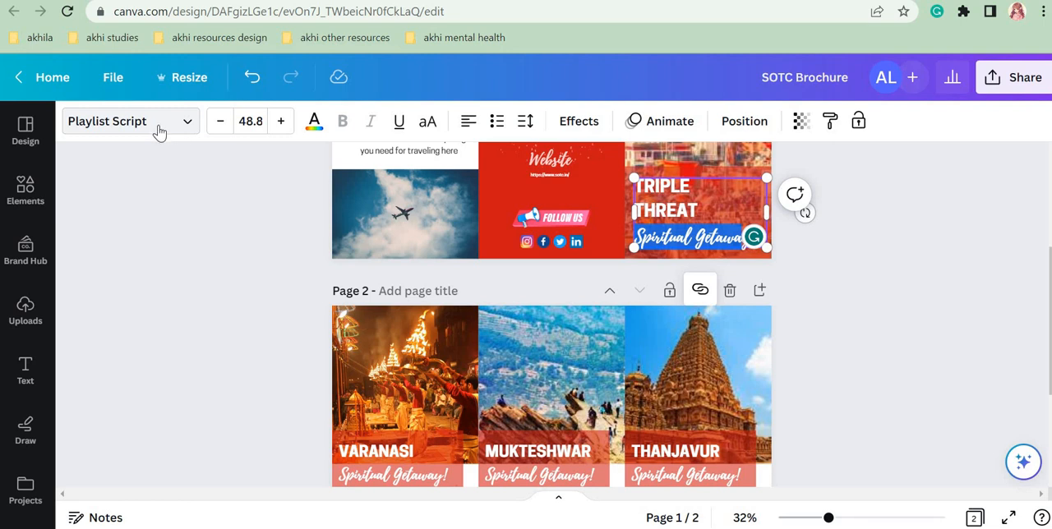
Step: Check the fonts of the "VARANASI" heading and its "Spiritual Getaway!" line on page 2 of the finished design
{"action": "scroll", "coordinate": [433, 355], "scroll_direction": "down", "scroll_amount": 2}
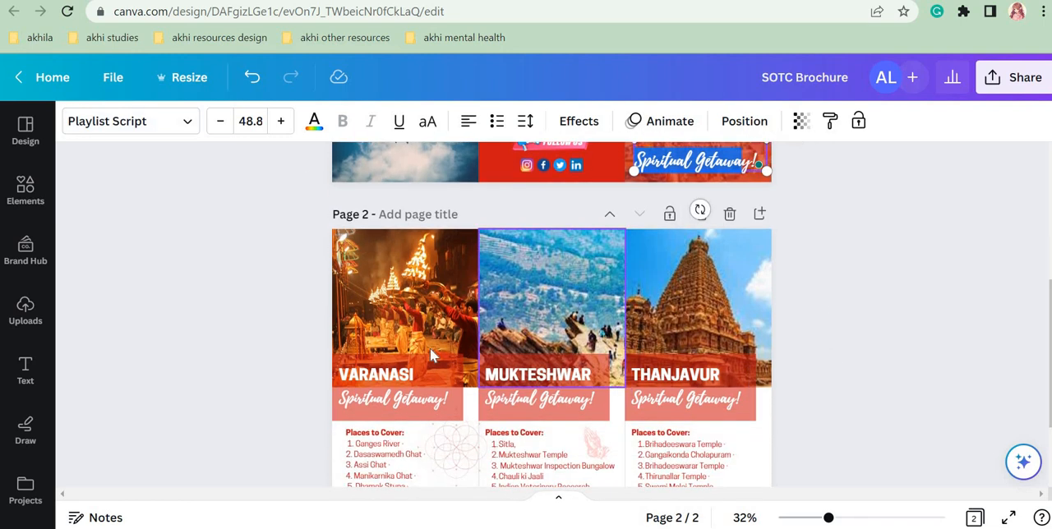
{"action": "double_click", "coordinate": [417, 375]}
{"action": "left_click_drag", "start_coordinate": [418, 376], "coordinate": [342, 375]}
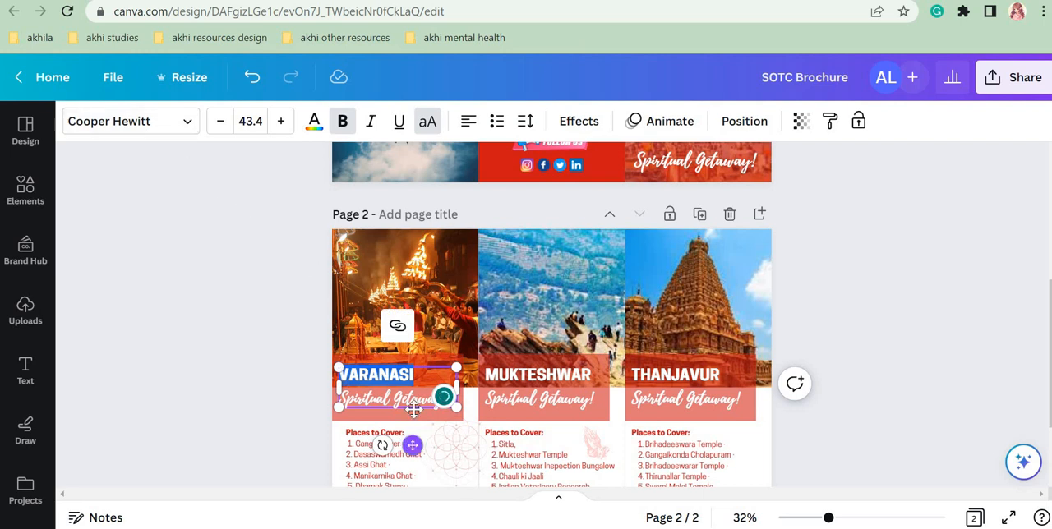
{"action": "left_click_drag", "start_coordinate": [419, 400], "coordinate": [342, 401]}
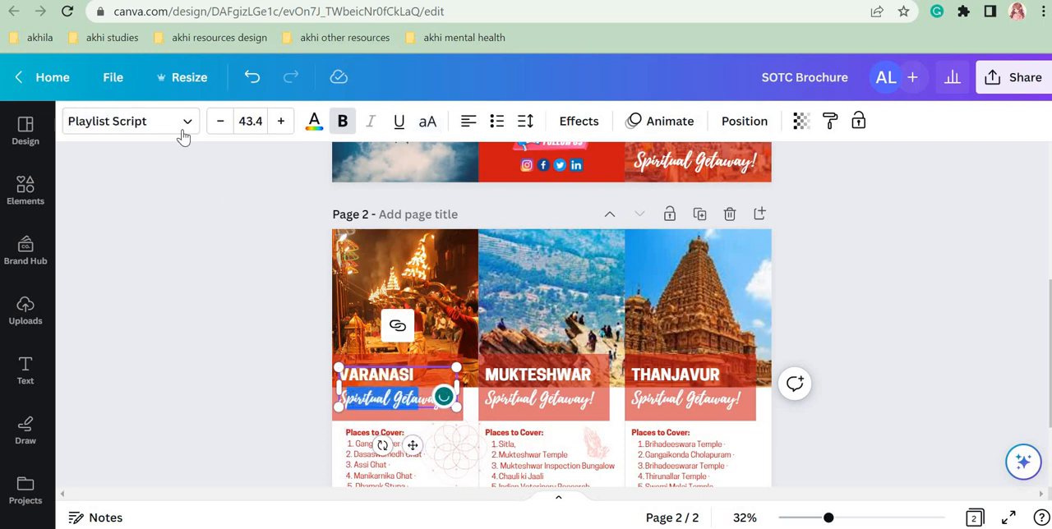
Step: Compare the font of the "TRIPLE THREAT" heading on page 1 with the "VARANASI" and "MUKTESHWAR" headings on page 2
{"action": "left_click", "coordinate": [703, 164]}
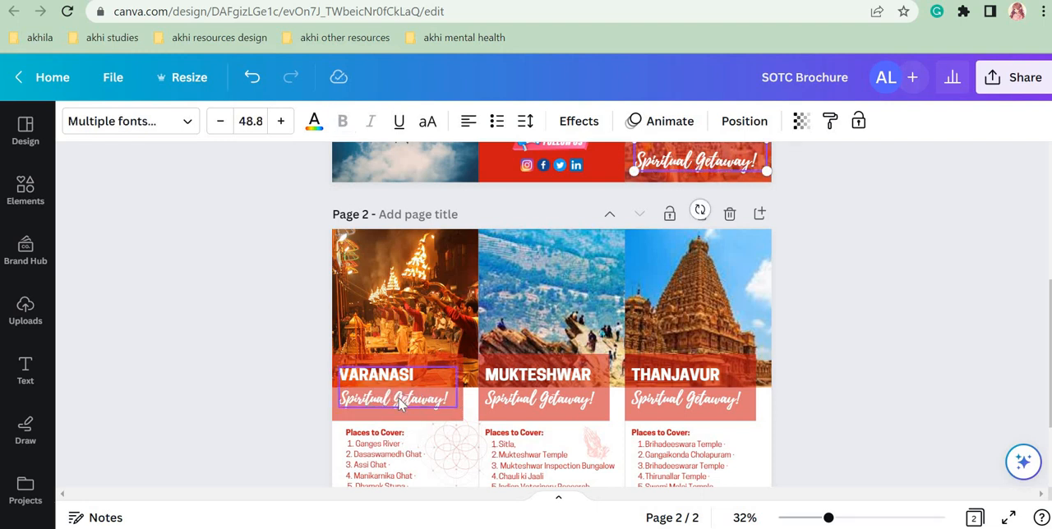
{"action": "scroll", "coordinate": [819, 271], "scroll_direction": "up", "scroll_amount": 1}
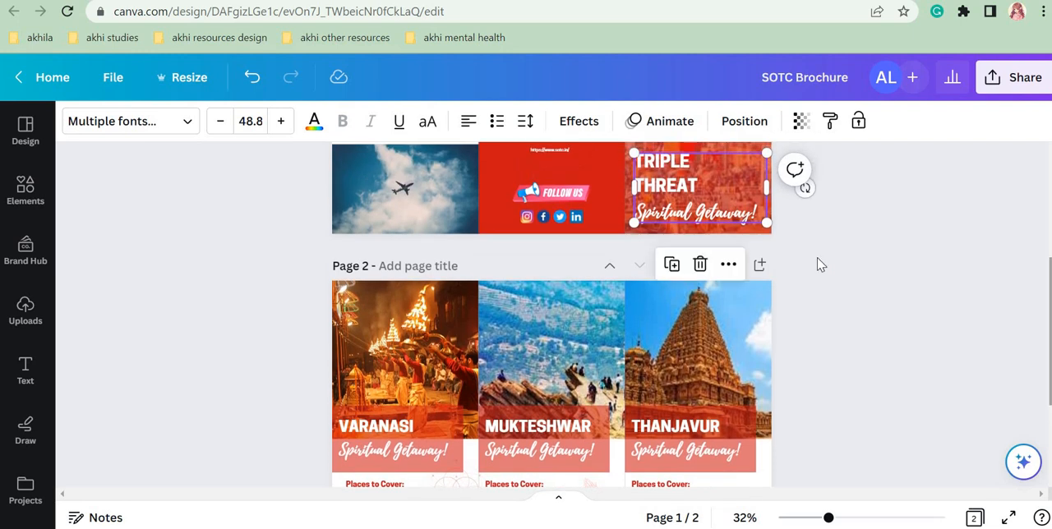
{"action": "left_click", "coordinate": [708, 191]}
{"action": "left_click_drag", "start_coordinate": [705, 187], "coordinate": [632, 165]}
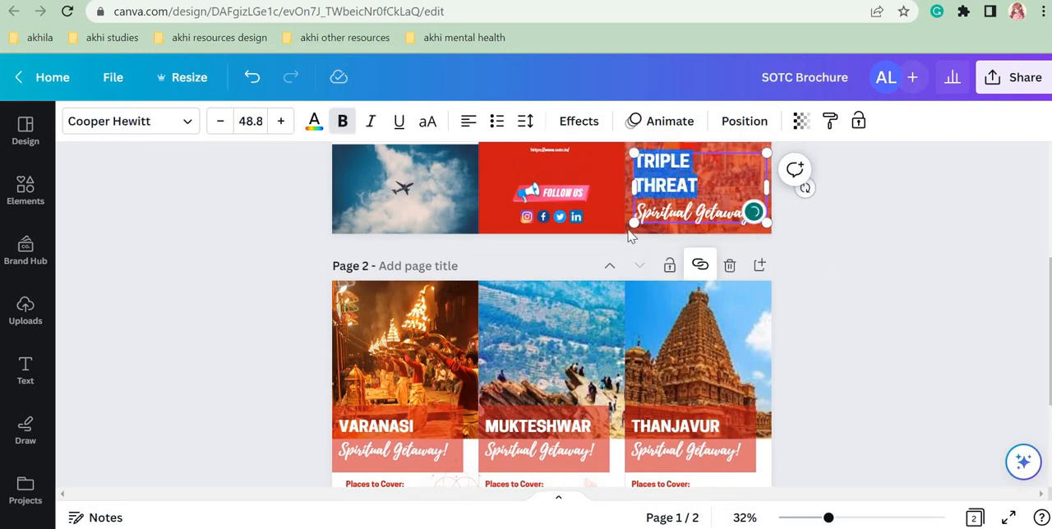
{"action": "left_click", "coordinate": [406, 425]}
{"action": "left_click", "coordinate": [405, 426]}
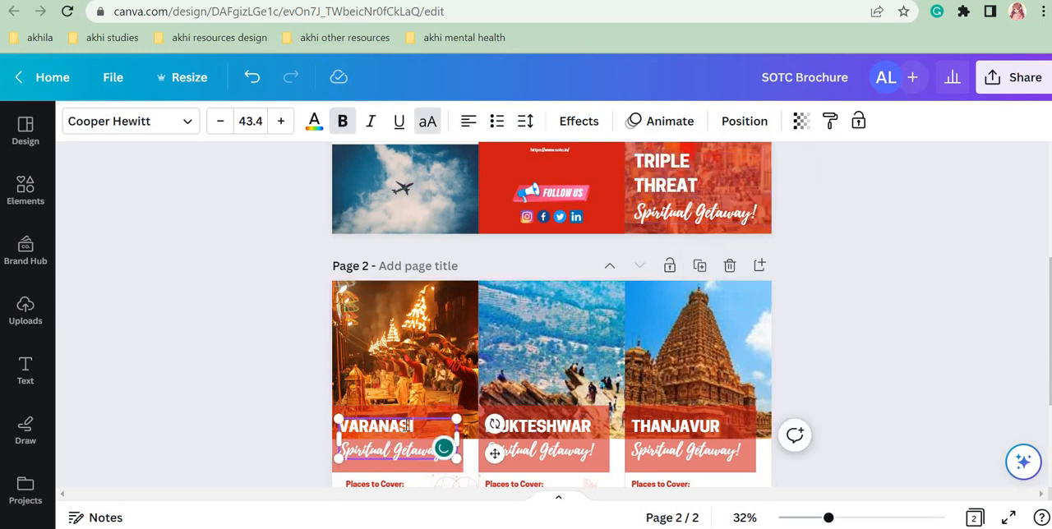
{"action": "left_click", "coordinate": [514, 426]}
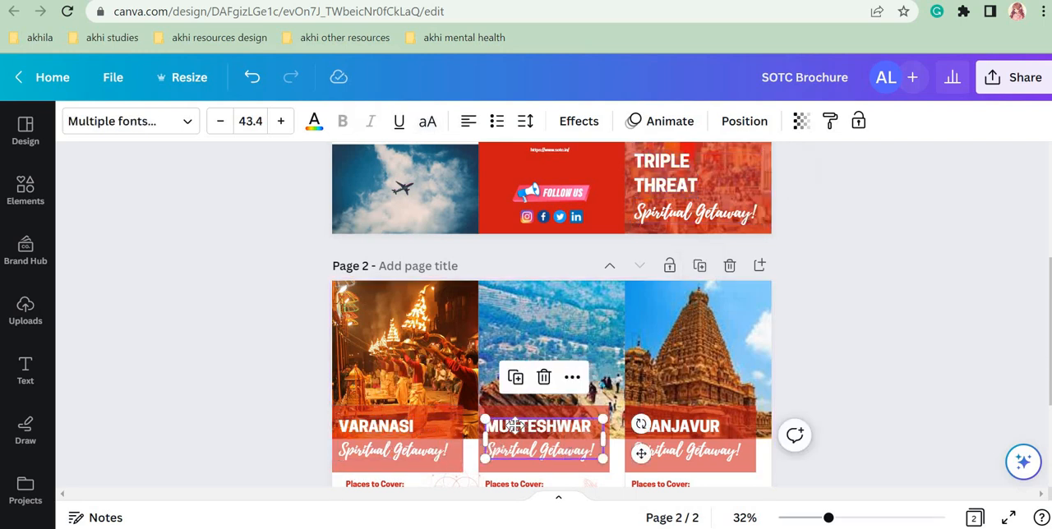
{"action": "left_click_drag", "start_coordinate": [514, 425], "coordinate": [446, 426]}
{"action": "key", "text": "ctrl+z"}
{"action": "left_click", "coordinate": [866, 414]}
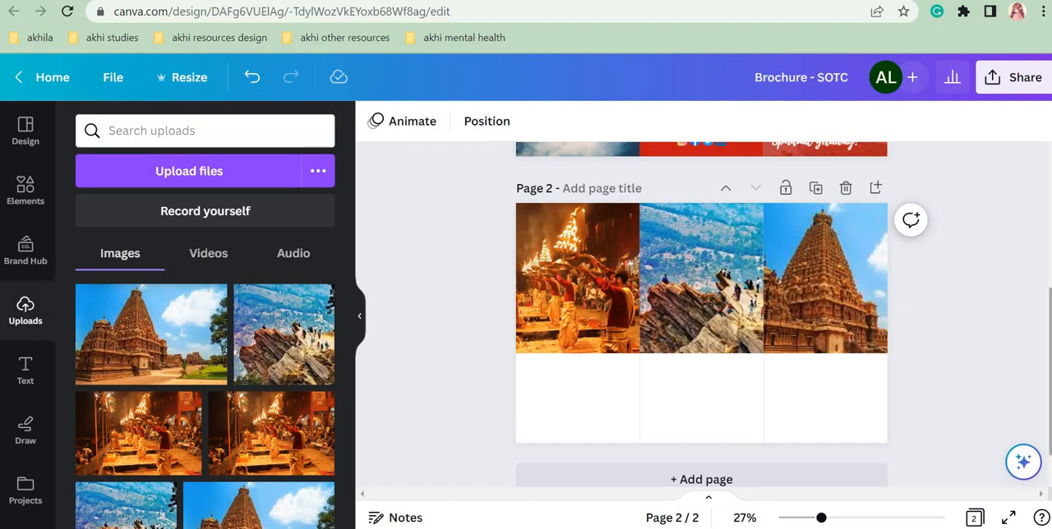
Step: In the Brochure - SOTC design, duplicate page 1's "TRIPLE THREAT Spiritual Getaway!" text and place the copy over the lower edge of page 2's first photo
{"action": "scroll", "coordinate": [1003, 319], "scroll_direction": "up", "scroll_amount": 2}
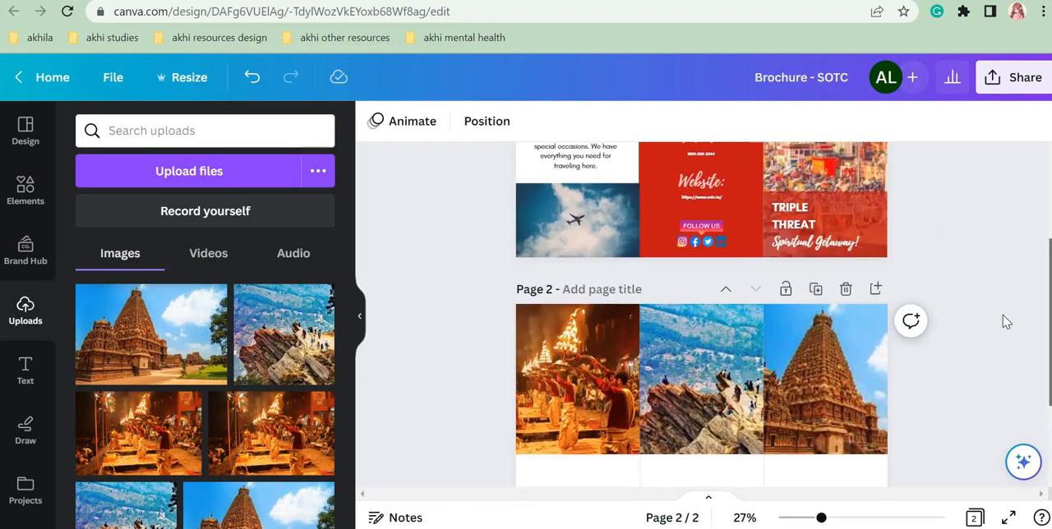
{"action": "left_click", "coordinate": [807, 220]}
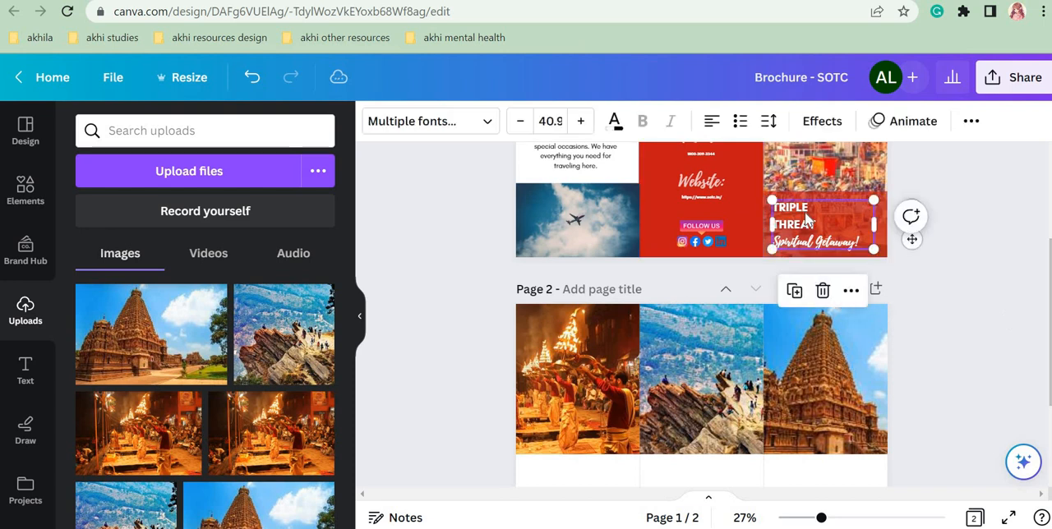
{"action": "left_click", "coordinate": [796, 294]}
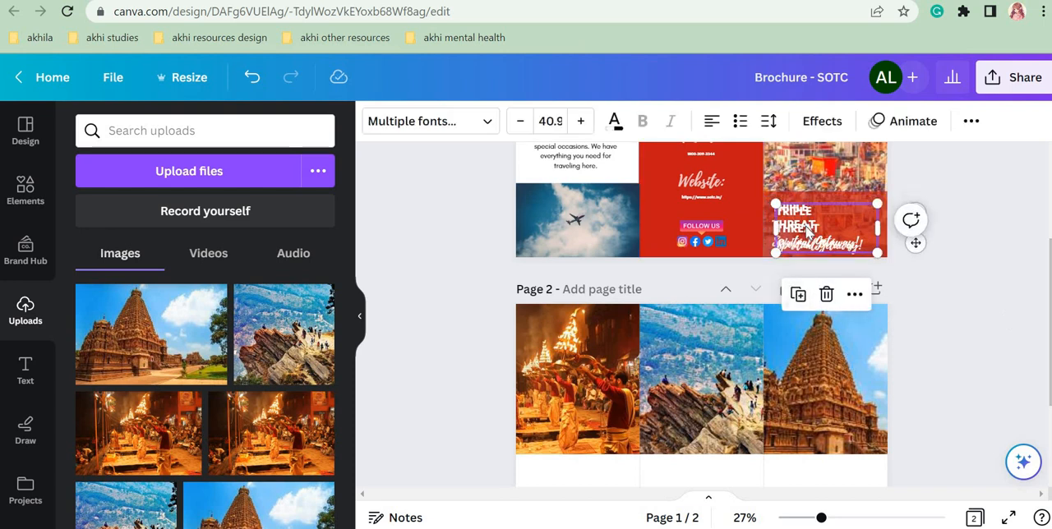
{"action": "left_click_drag", "start_coordinate": [807, 233], "coordinate": [558, 457]}
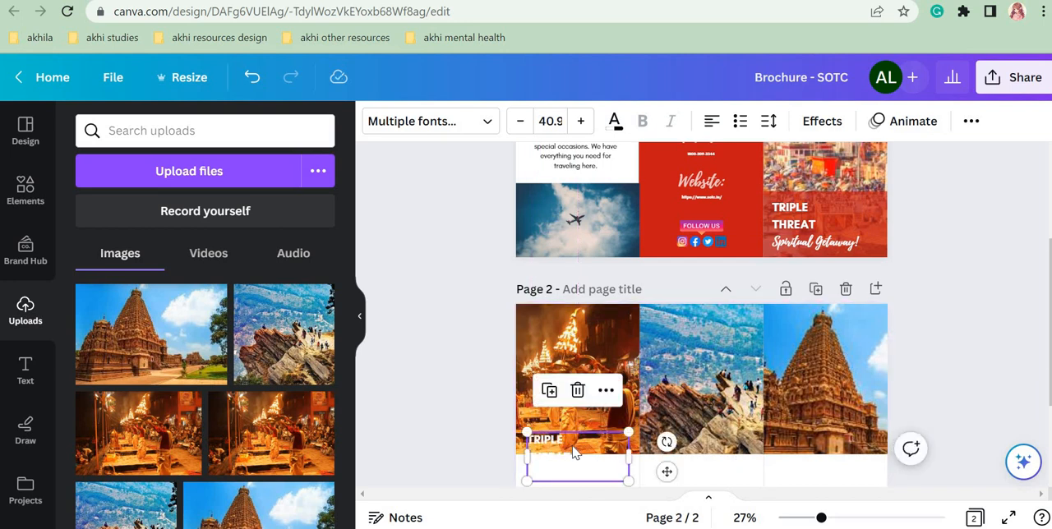
Step: Duplicate the translucent red rectangle behind page 1's title and place the copy over the text in page 2's first panel, spanning the panel's width
{"action": "scroll", "coordinate": [702, 313], "scroll_direction": "down", "scroll_amount": 1}
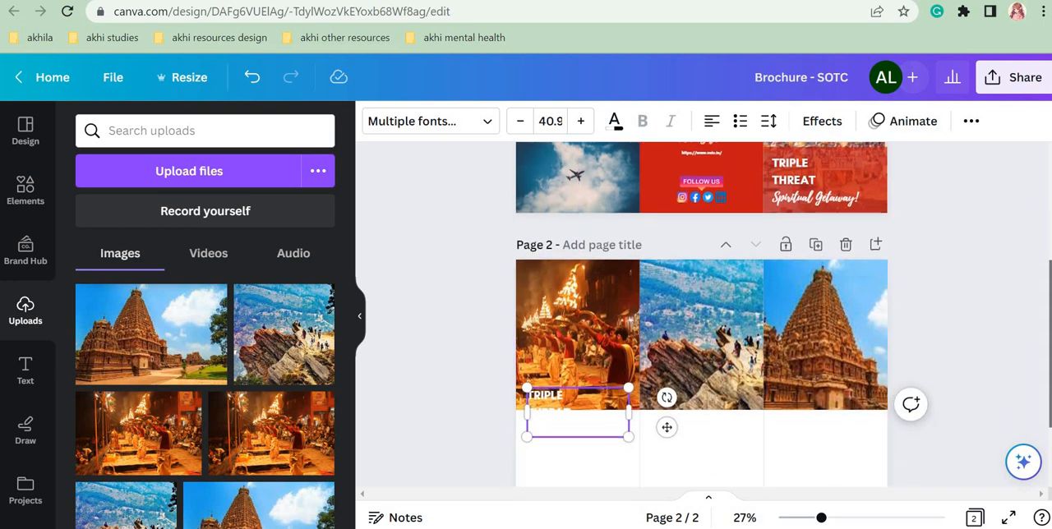
{"action": "left_click", "coordinate": [878, 165]}
{"action": "left_click", "coordinate": [796, 256]}
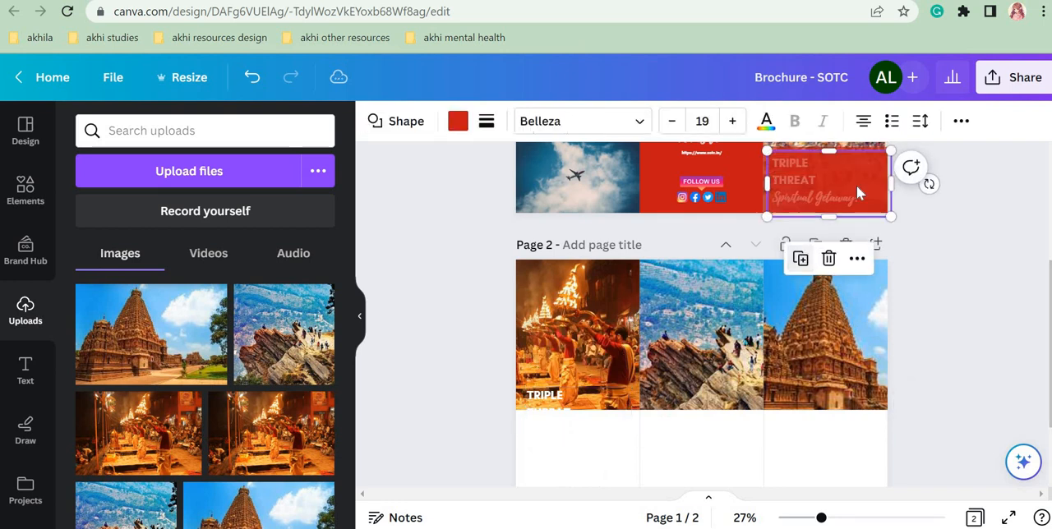
{"action": "left_click_drag", "start_coordinate": [853, 188], "coordinate": [607, 422]}
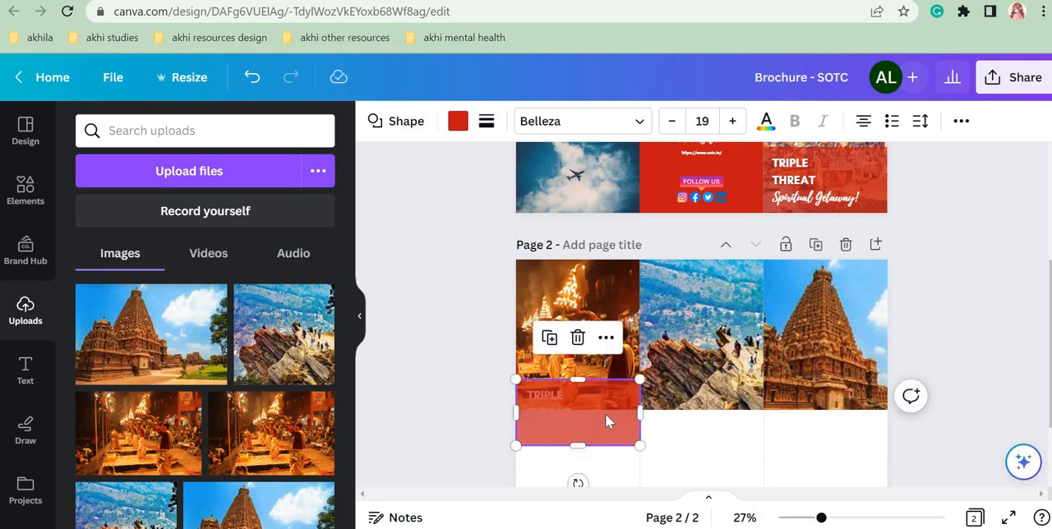
Step: Send the red rectangle on page 2 one layer backward, behind the copied title text
{"action": "left_click", "coordinate": [959, 122]}
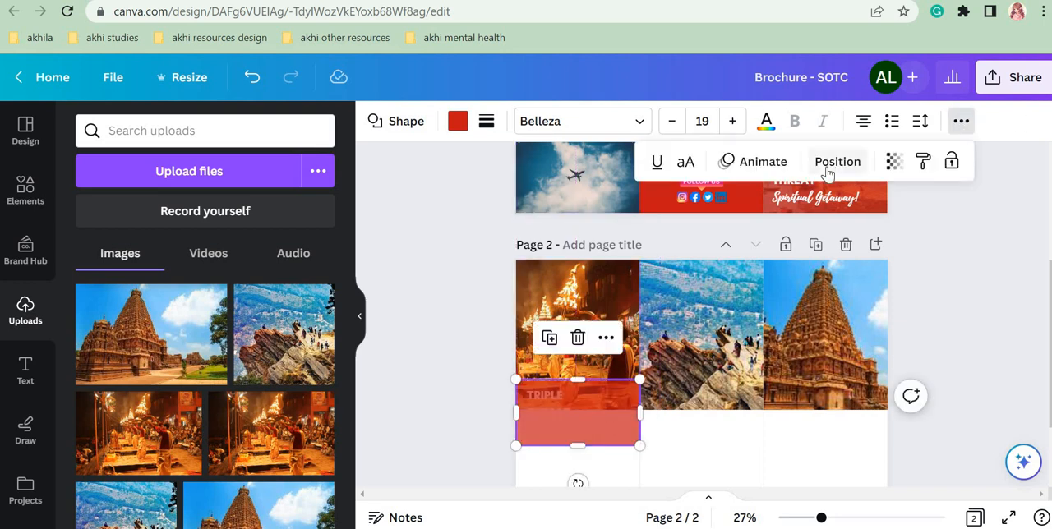
{"action": "left_click", "coordinate": [838, 161]}
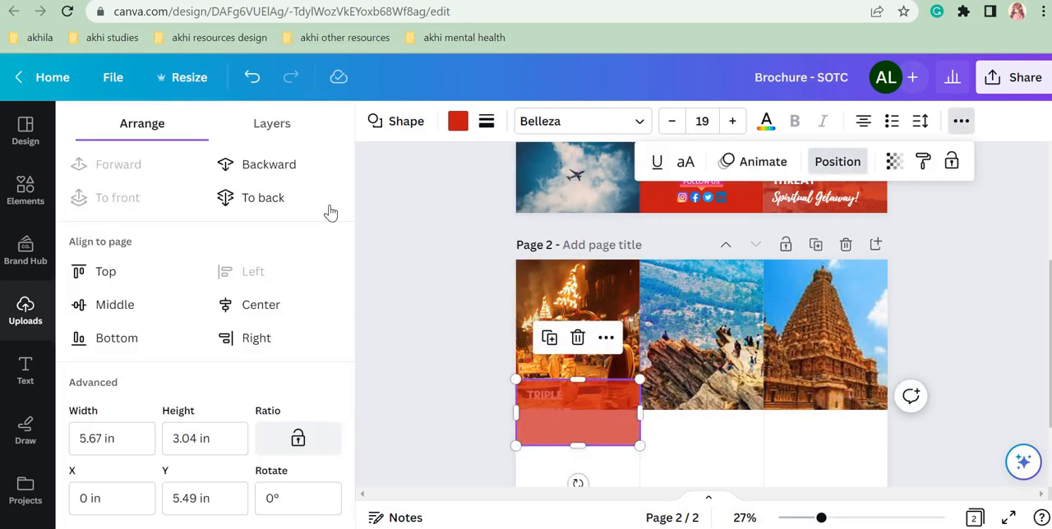
{"action": "left_click", "coordinate": [272, 174]}
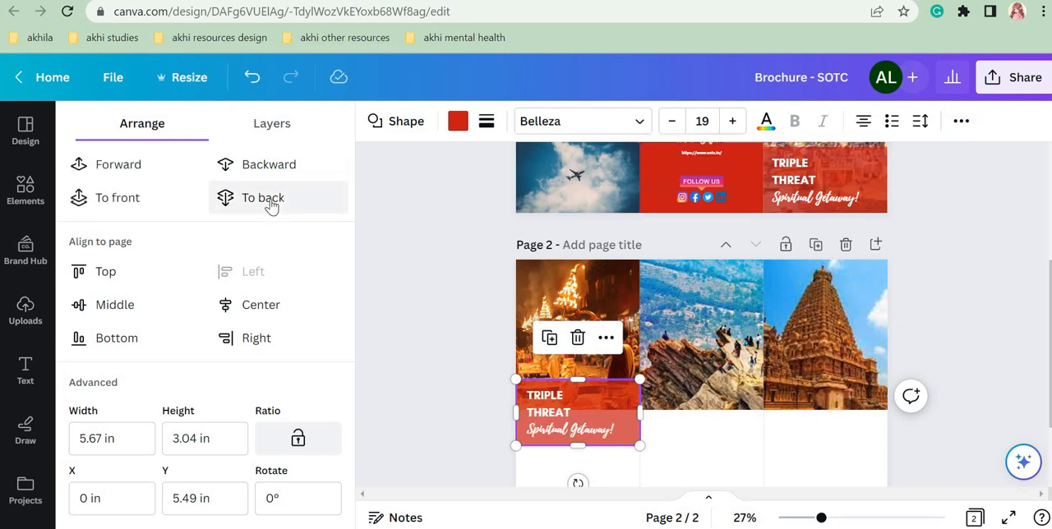
Step: Try sending the red rectangle behind the first photo, undo the layer changes, and put it one layer behind the text again
{"action": "left_click", "coordinate": [265, 197]}
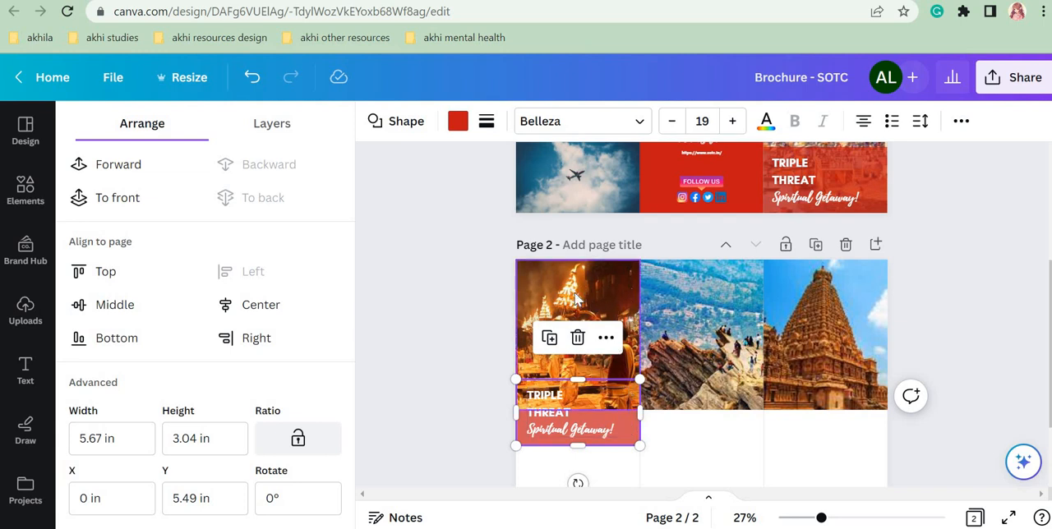
{"action": "left_click", "coordinate": [146, 165]}
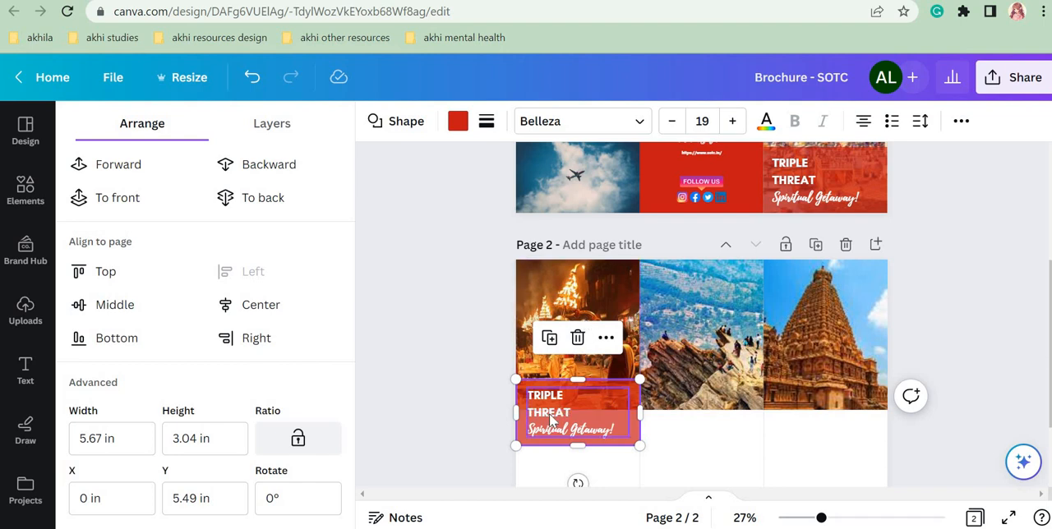
{"action": "left_click", "coordinate": [306, 197]}
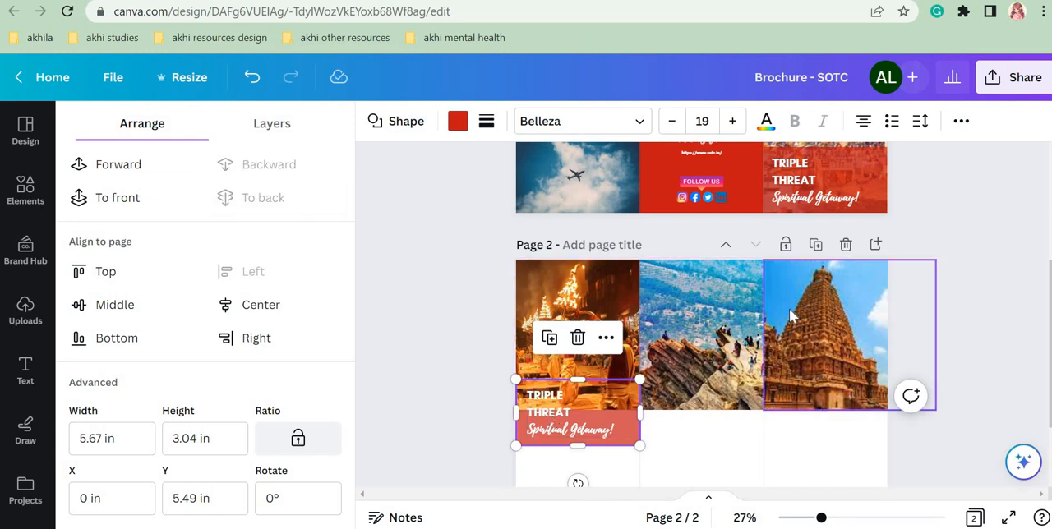
{"action": "key", "text": "ctrl+z"}
{"action": "left_click", "coordinate": [251, 170]}
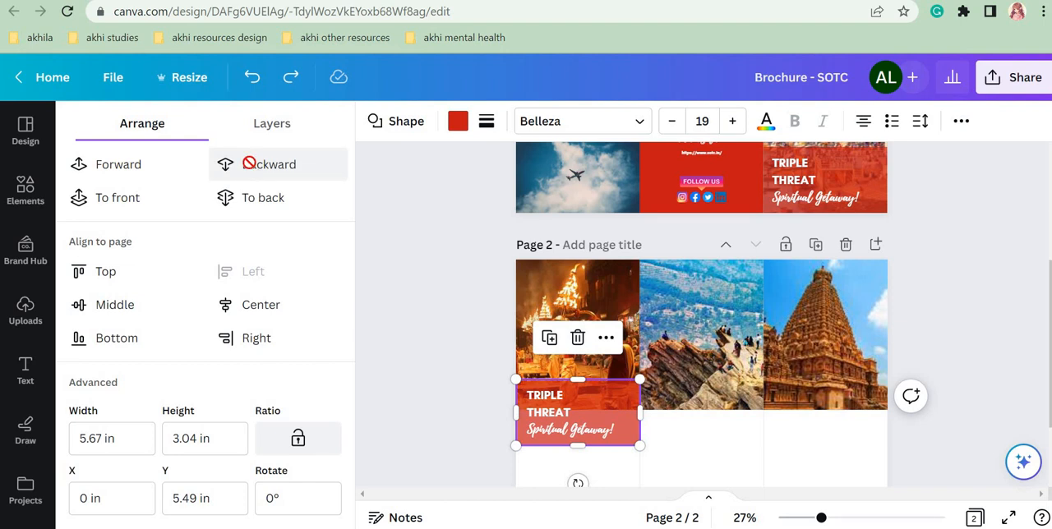
{"action": "key", "text": "ctrl+z"}
{"action": "key", "text": "ctrl+z"}
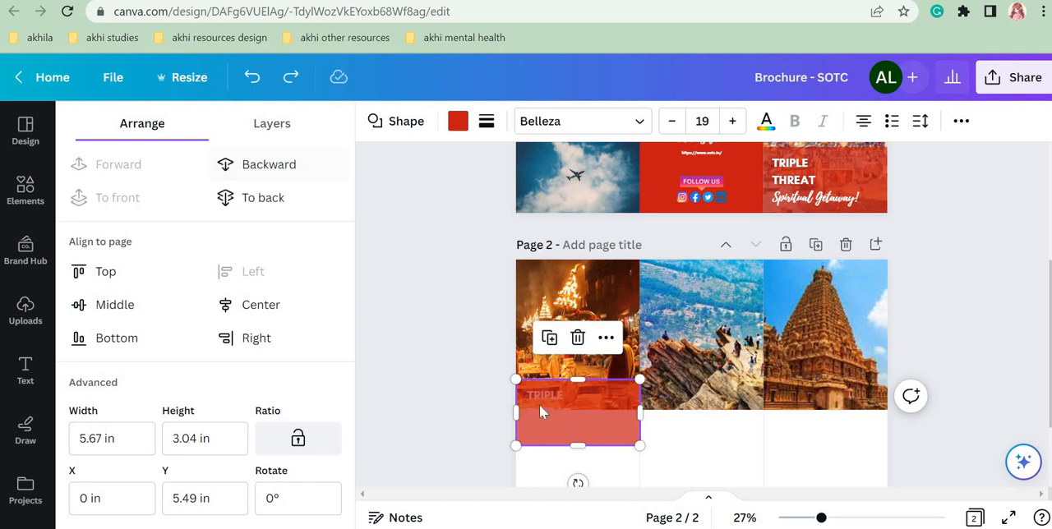
{"action": "left_click", "coordinate": [280, 163]}
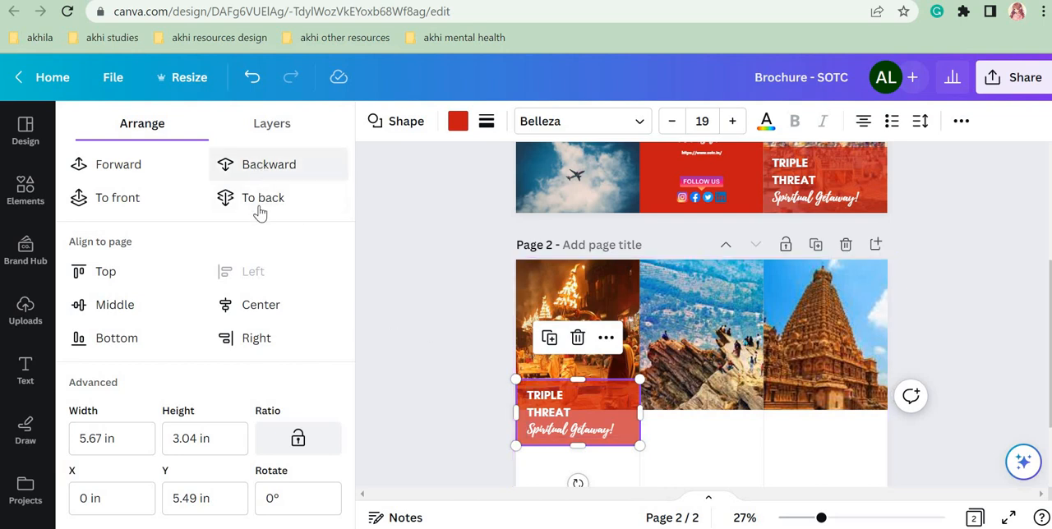
Step: Try the red rectangle at the very front and very back of the stack, returning it between the photo and the text
{"action": "left_click", "coordinate": [107, 194]}
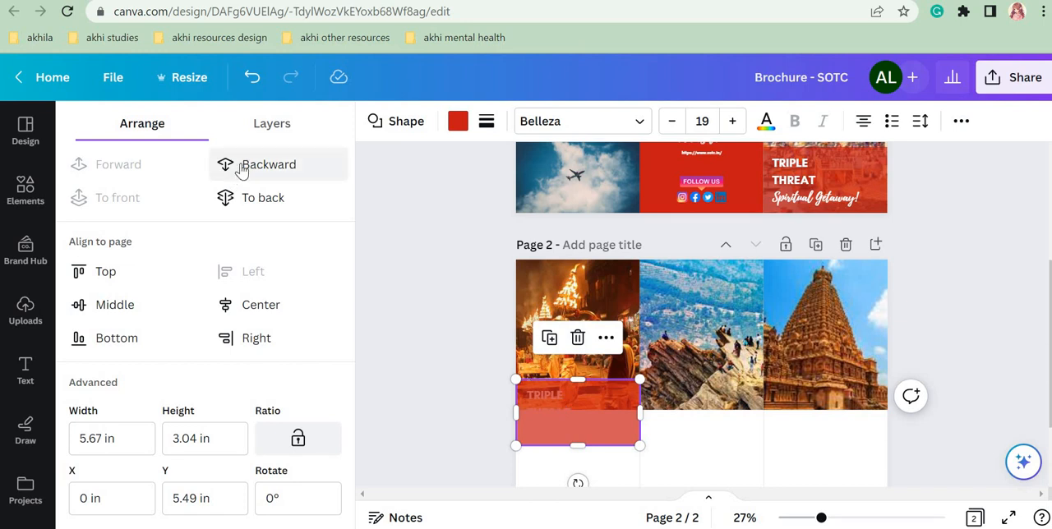
{"action": "key", "text": "ctrl+z"}
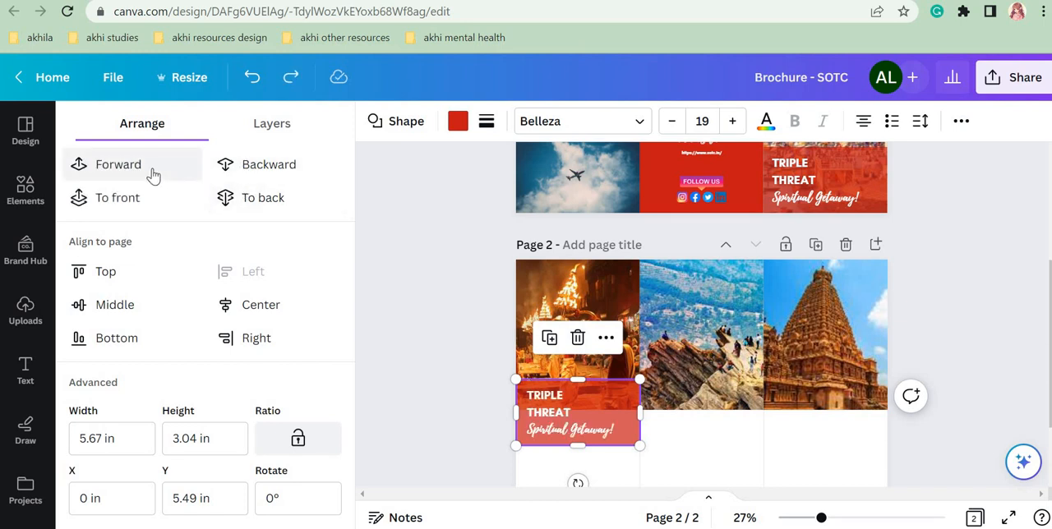
{"action": "left_click", "coordinate": [252, 167]}
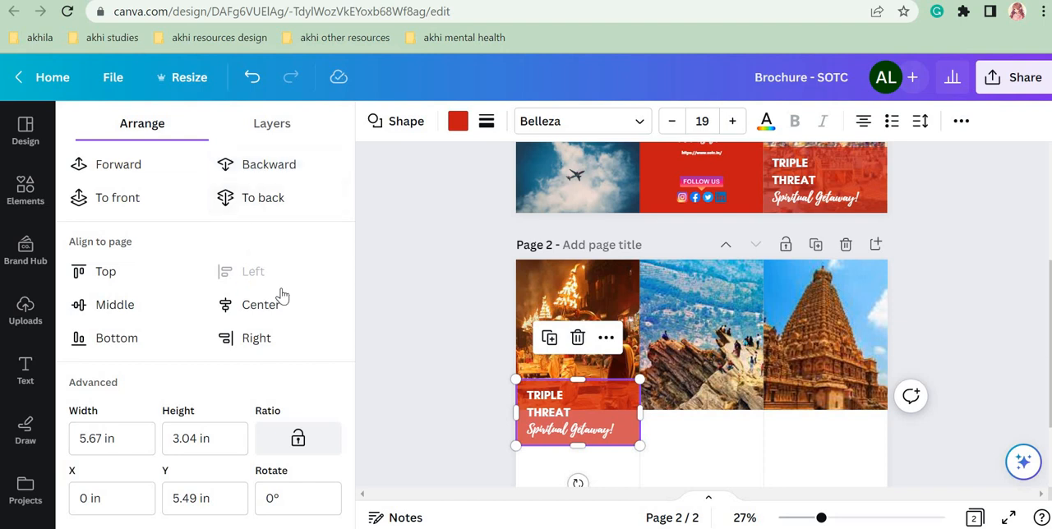
{"action": "left_click", "coordinate": [268, 169]}
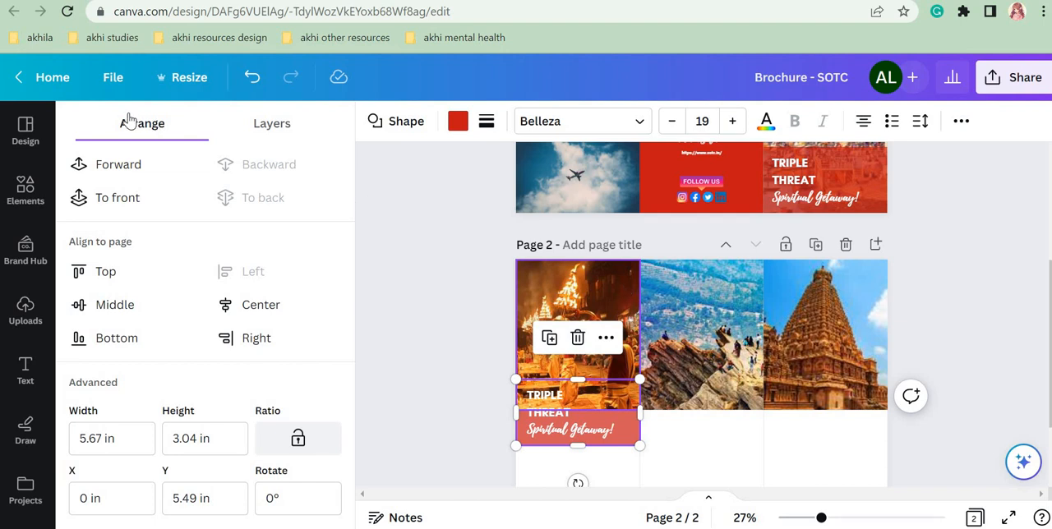
{"action": "left_click", "coordinate": [107, 165]}
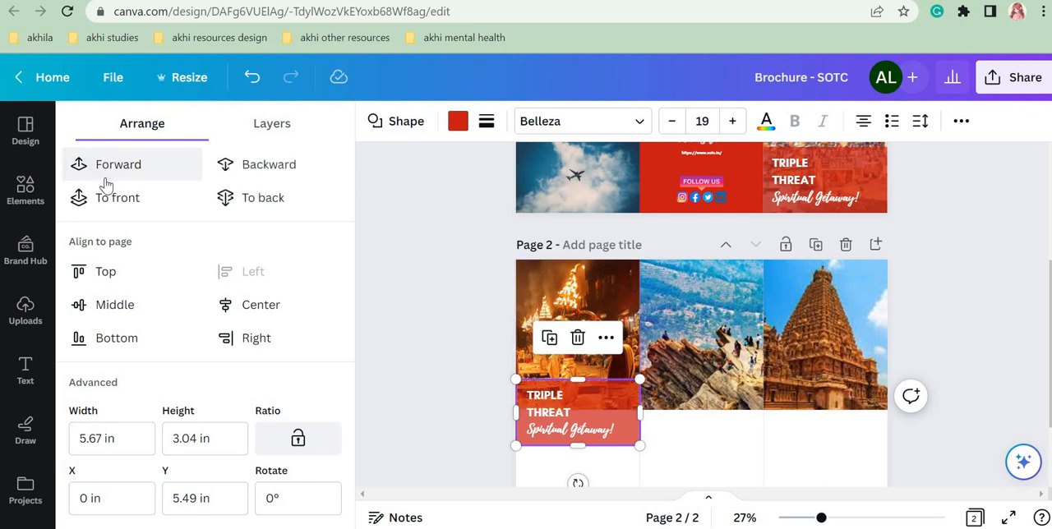
{"action": "left_click", "coordinate": [103, 194]}
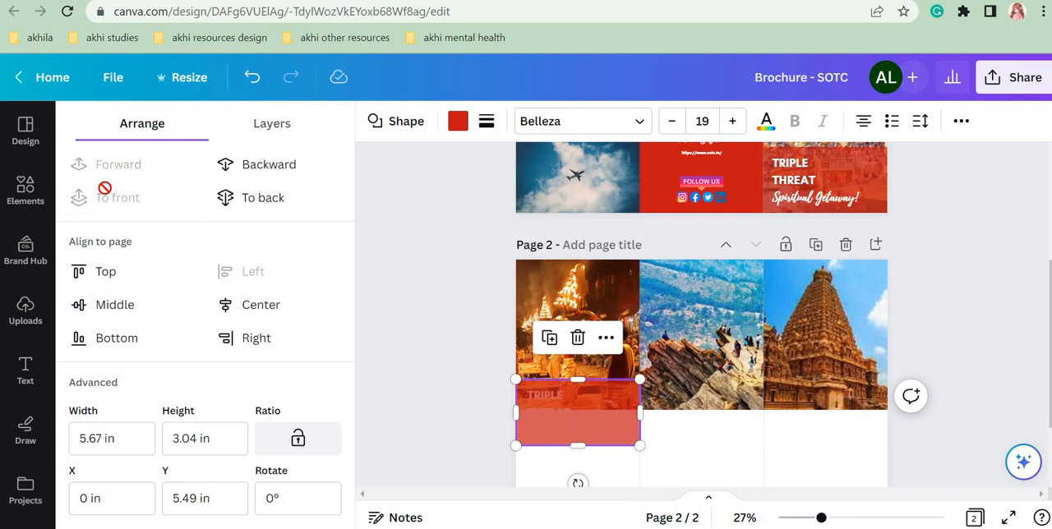
{"action": "left_click", "coordinate": [241, 179]}
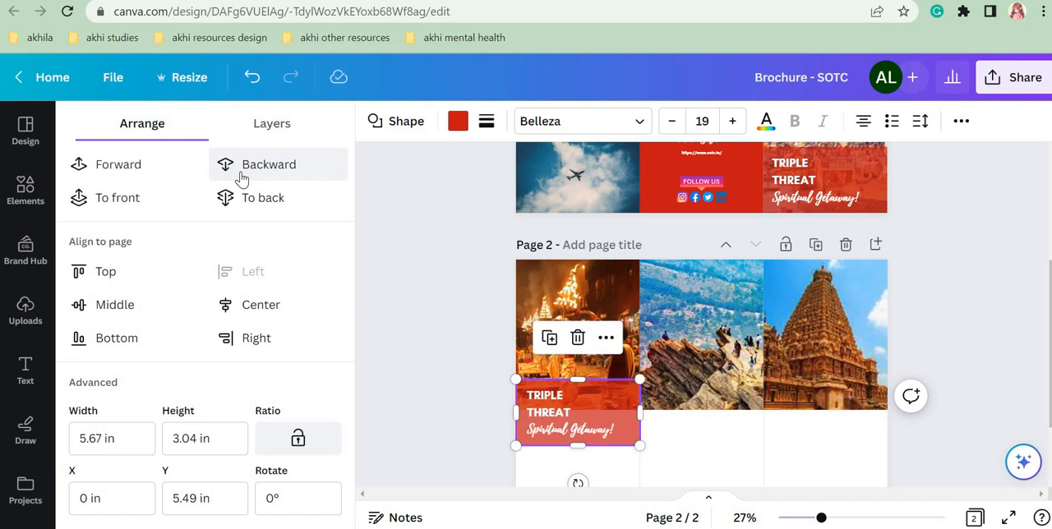
{"action": "left_click", "coordinate": [252, 195]}
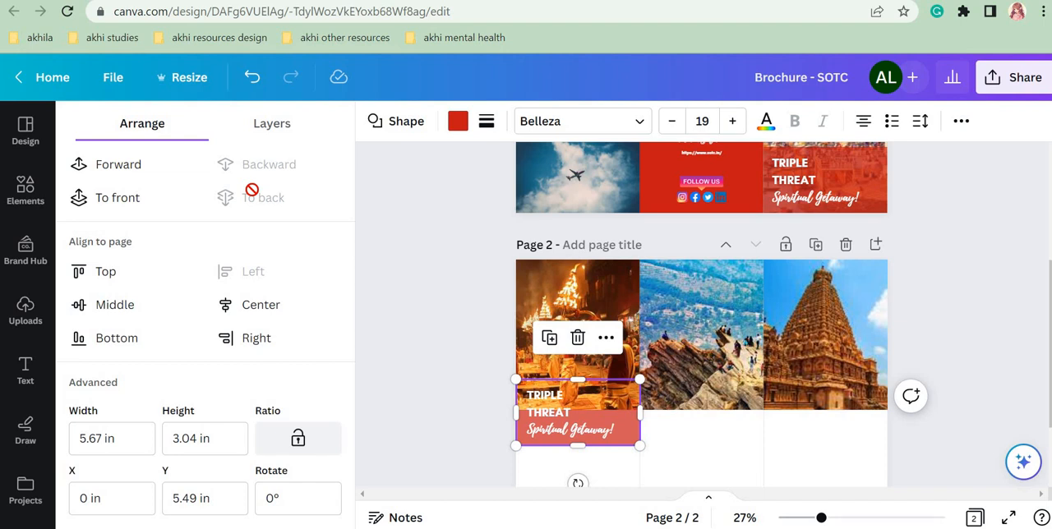
{"action": "left_click", "coordinate": [137, 164]}
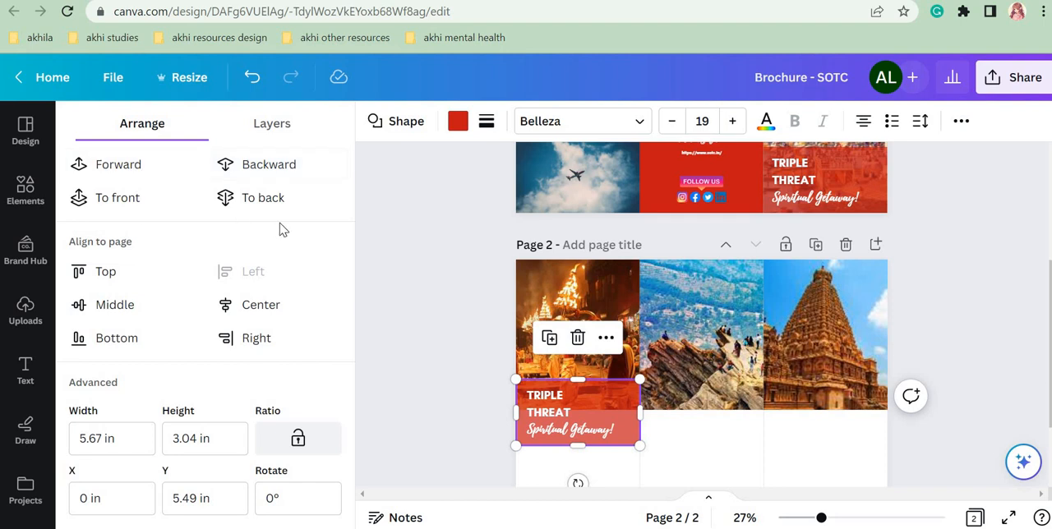
{"action": "left_click", "coordinate": [480, 338]}
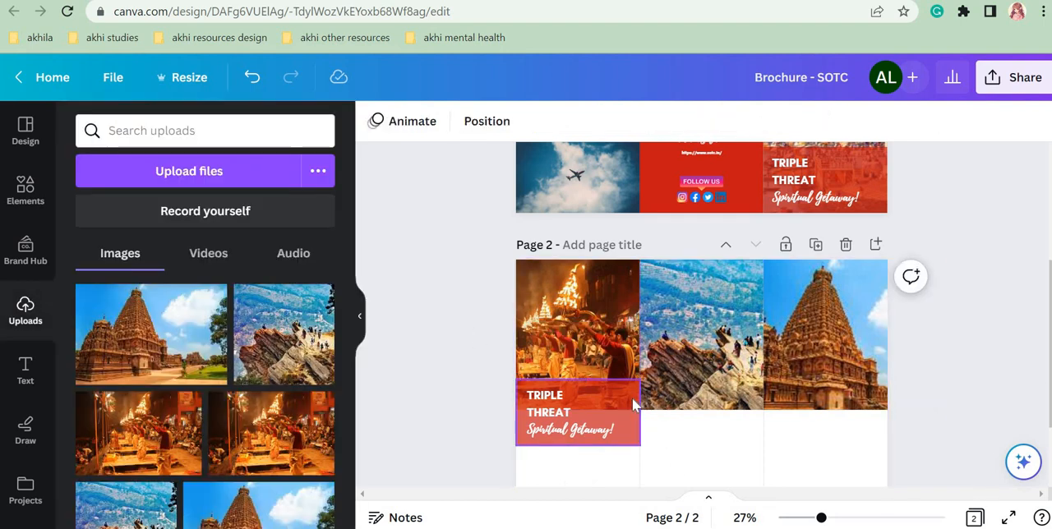
Step: Replace TRIPLE THREAT with VARANASI in the text over page 2's first photo panel, keeping the script tagline
{"action": "left_click", "coordinate": [563, 397]}
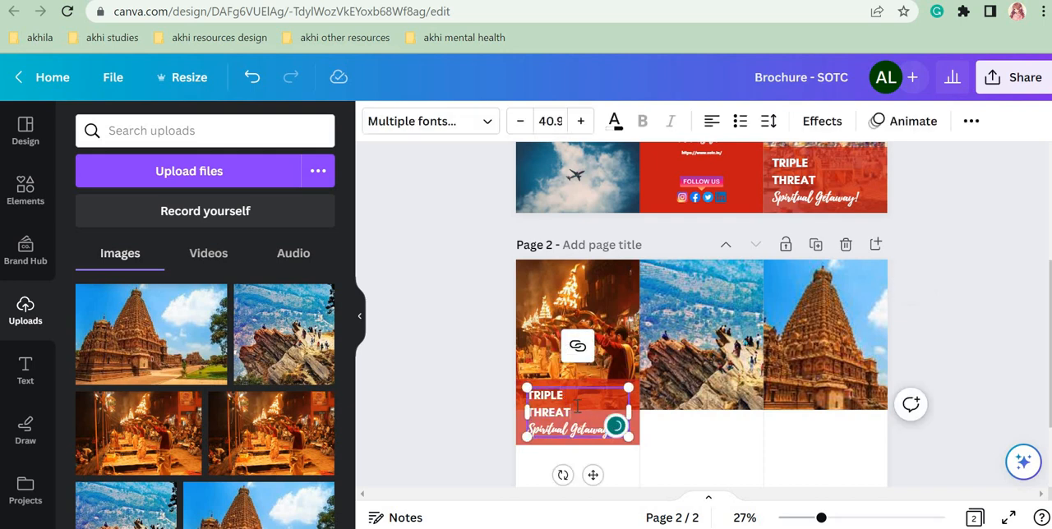
{"action": "double_click", "coordinate": [549, 412]}
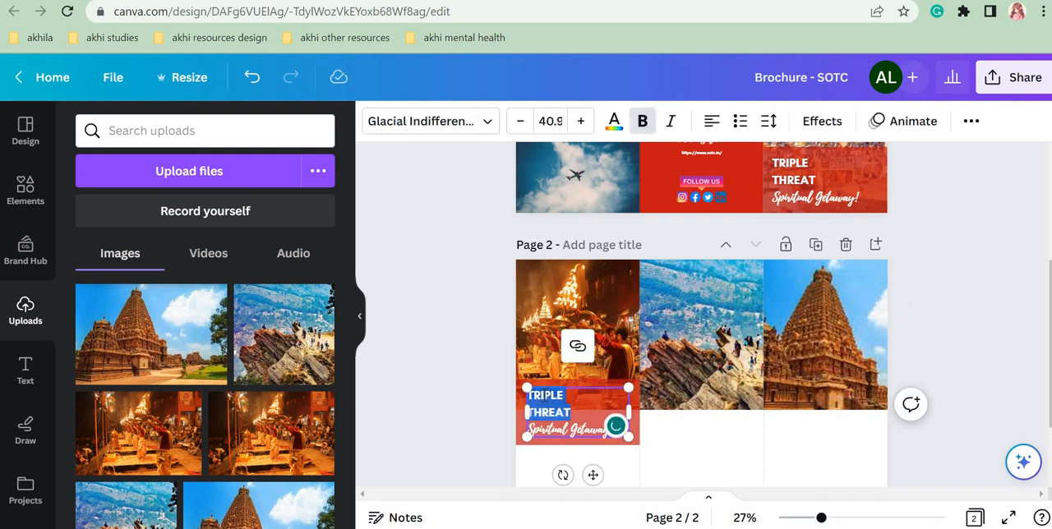
{"action": "type", "text": "VARANS"}
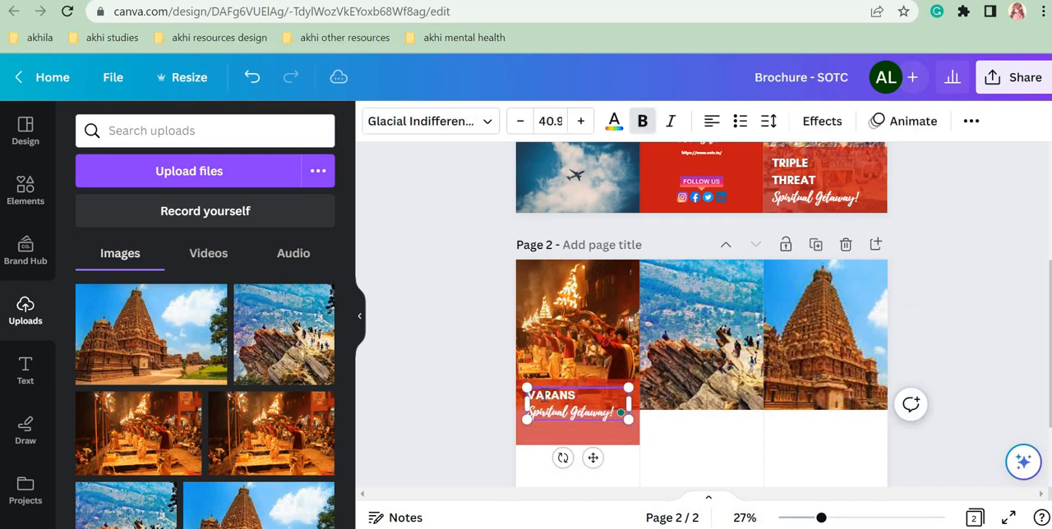
{"action": "key", "text": "BackSpace"}
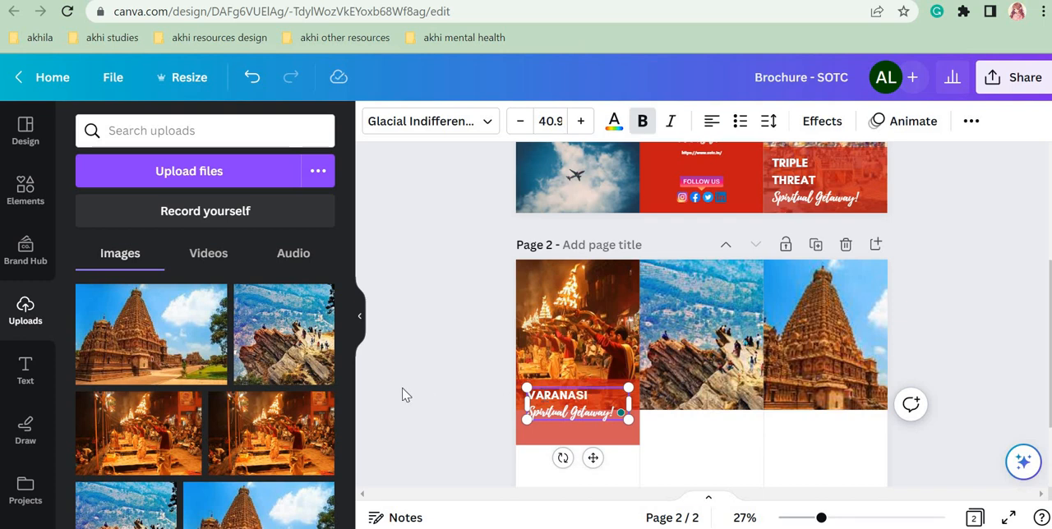
{"action": "left_click", "coordinate": [402, 396]}
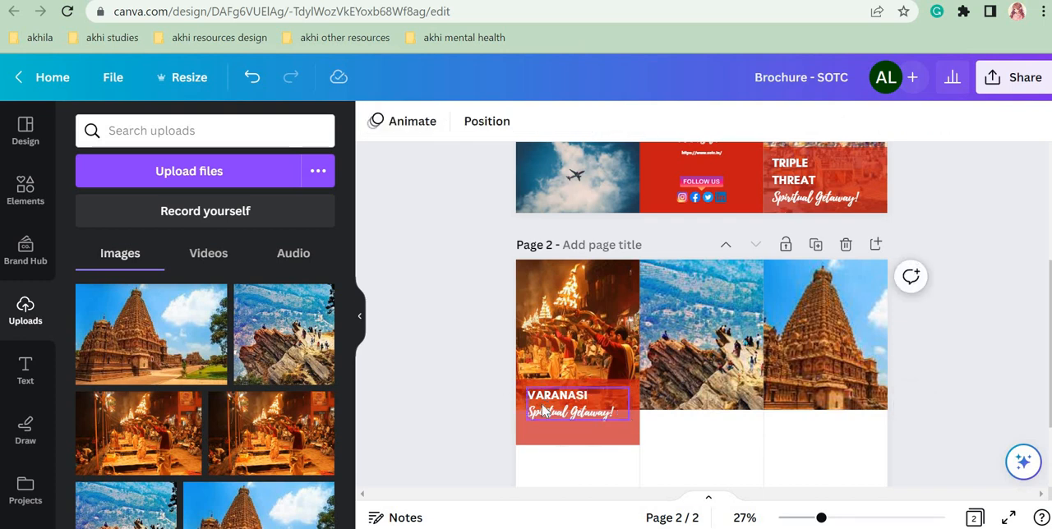
Step: Enlarge the Varanasi text to size 45.6 and shorten the red band behind it to fit the two lines
{"action": "left_click", "coordinate": [566, 415]}
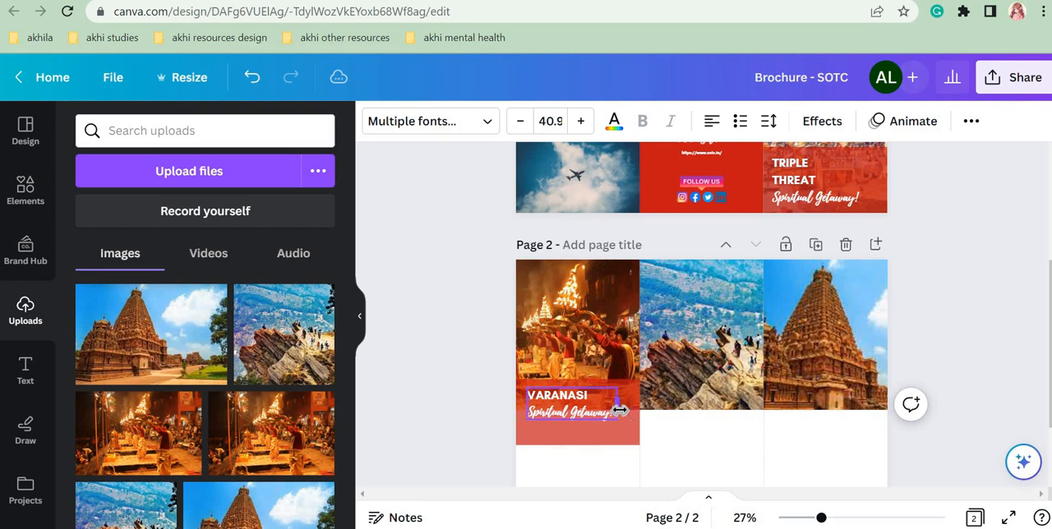
{"action": "left_click_drag", "start_coordinate": [617, 419], "coordinate": [598, 397]}
{"action": "left_click", "coordinate": [595, 427]}
{"action": "left_click", "coordinate": [504, 425]}
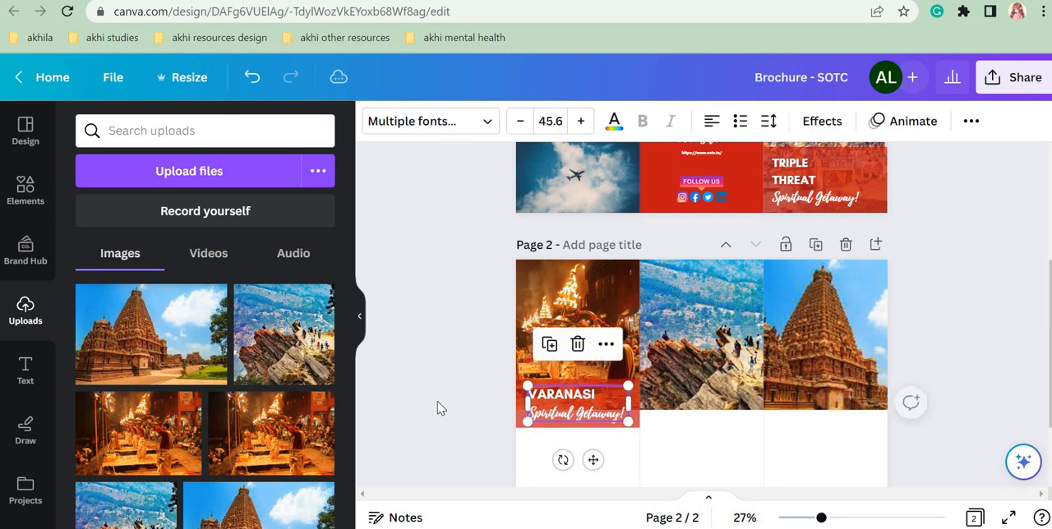
Step: Try duplicating the Varanasi text together with its red band for the second panel, and undo the move and the copy
{"action": "left_click", "coordinate": [486, 421]}
{"action": "left_click", "coordinate": [526, 419]}
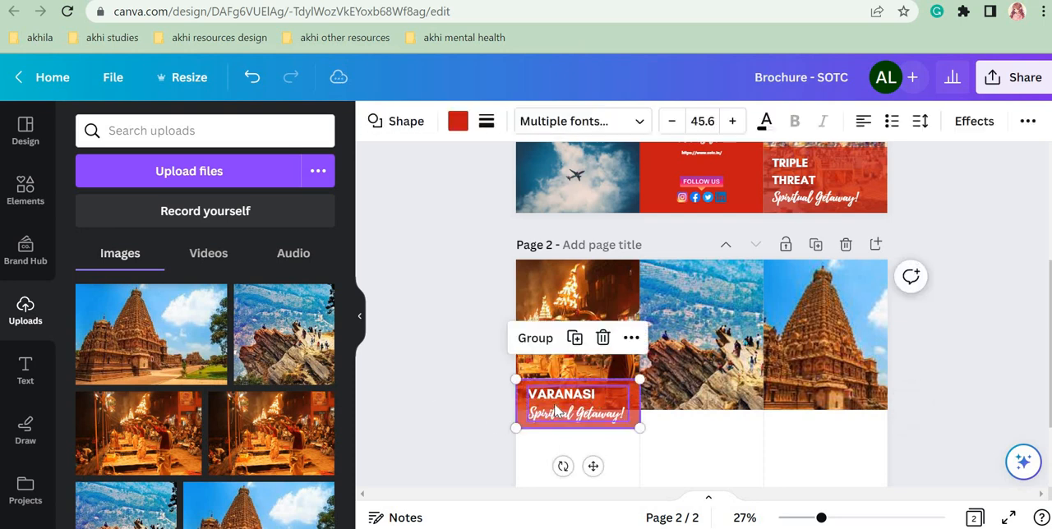
{"action": "left_click_drag", "start_coordinate": [493, 420], "coordinate": [546, 428]}
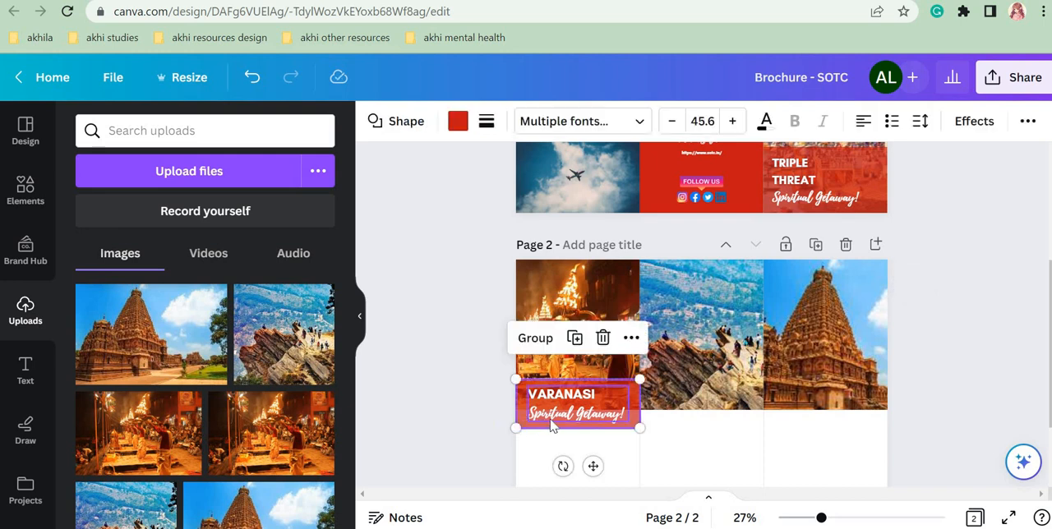
{"action": "left_click", "coordinate": [574, 338]}
{"action": "left_click_drag", "start_coordinate": [575, 400], "coordinate": [698, 400]}
{"action": "key", "text": "ctrl+z"}
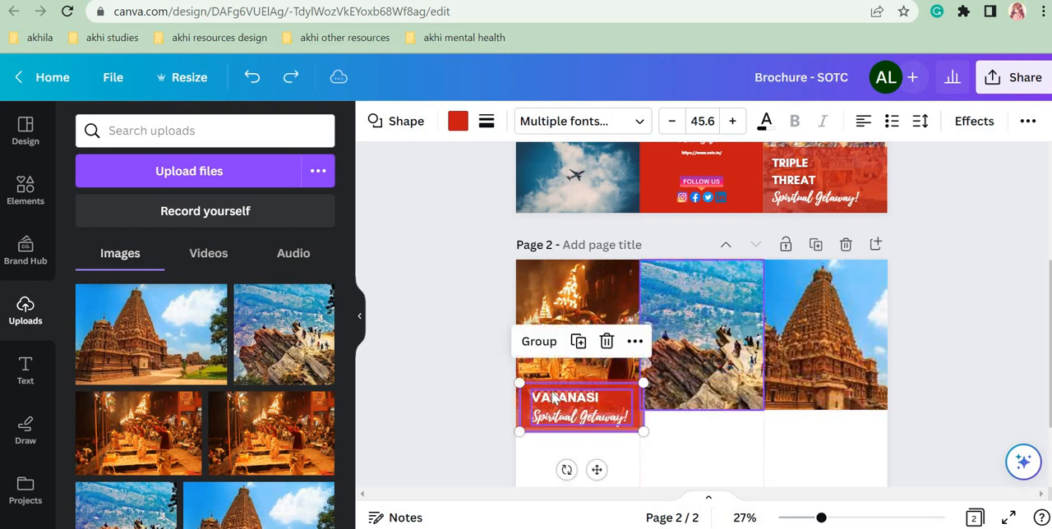
{"action": "left_click", "coordinate": [485, 399]}
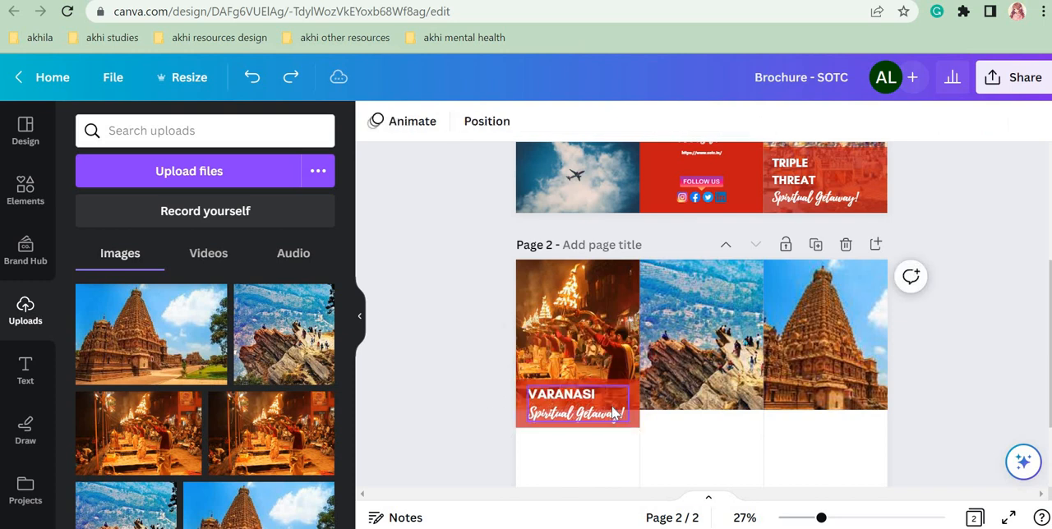
Step: Narrow the Varanasi red band to end short of the panel's edge and shift the text to fit inside it
{"action": "left_click", "coordinate": [576, 404]}
{"action": "left_click", "coordinate": [658, 430]}
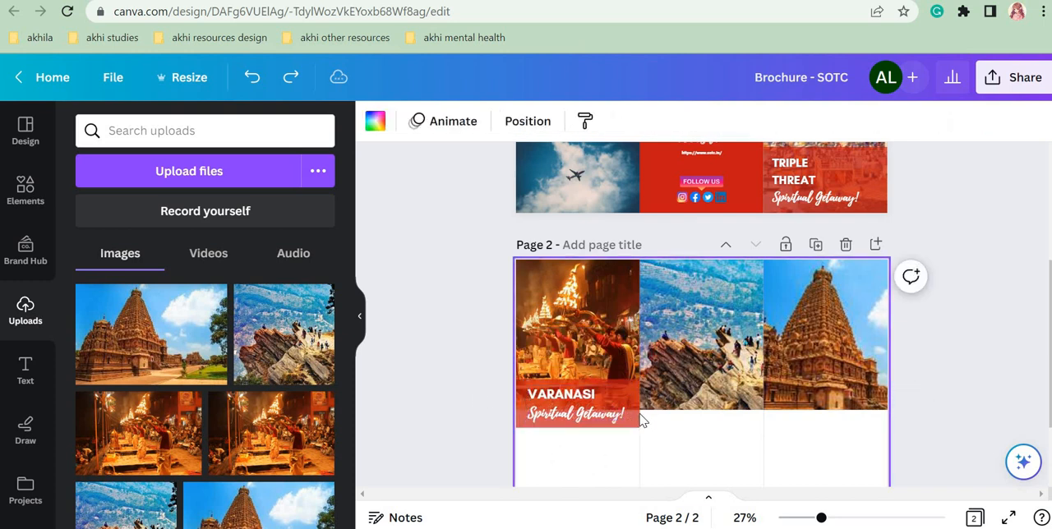
{"action": "left_click", "coordinate": [633, 407]}
{"action": "left_click_drag", "start_coordinate": [636, 405], "coordinate": [589, 404]}
{"action": "left_click", "coordinate": [596, 404]}
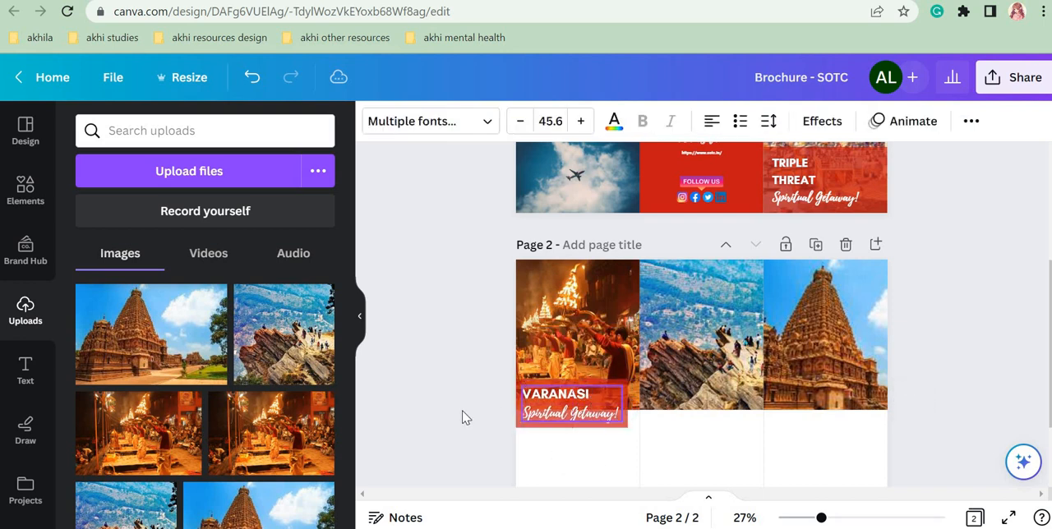
Step: Duplicate the Varanasi text and red band together and place the copy at the same height on the second panel
{"action": "left_click", "coordinate": [491, 422]}
{"action": "left_click_drag", "start_coordinate": [491, 428], "coordinate": [701, 409]}
{"action": "left_click", "coordinate": [569, 338]}
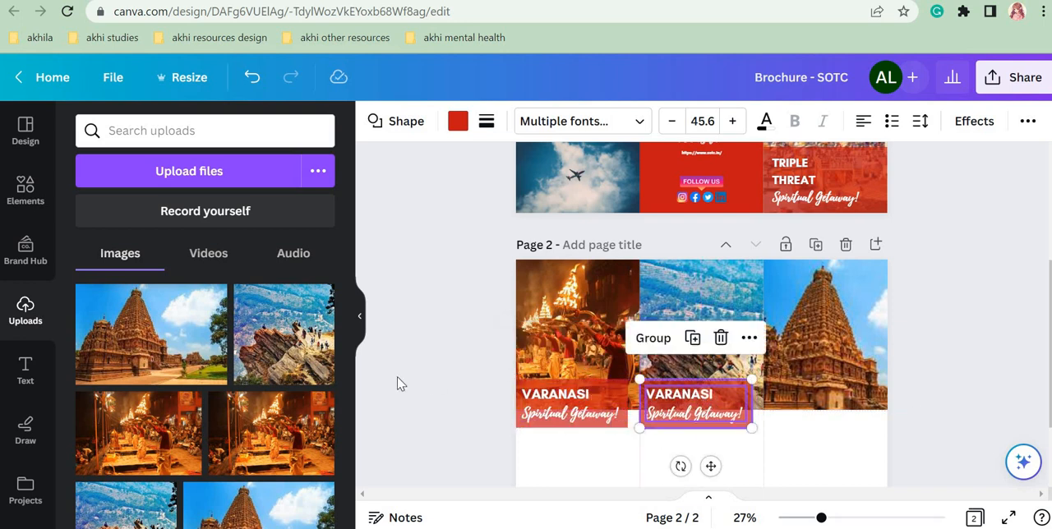
{"action": "left_click", "coordinate": [401, 384]}
Step: Replace VARANASI in the second panel's copy with mukteshwar, on its own line above the Spiritual Getaway! tagline
{"action": "left_click", "coordinate": [709, 400]}
{"action": "double_click", "coordinate": [707, 400]}
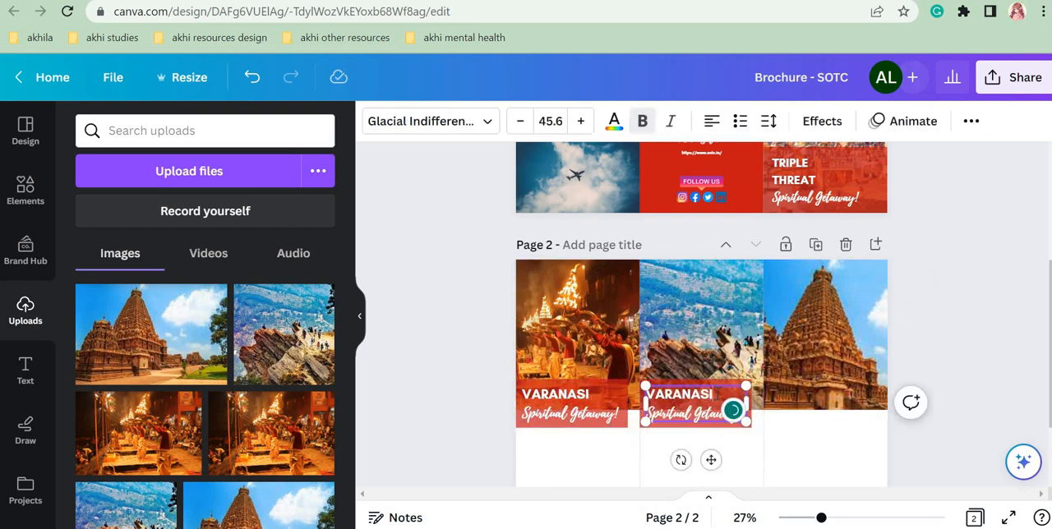
{"action": "type", "text": "muktesh"}
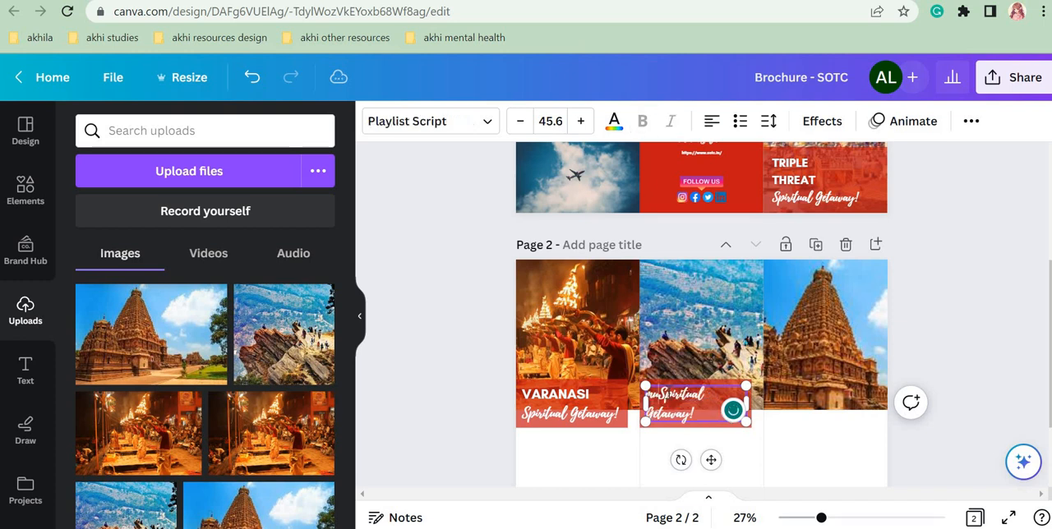
{"action": "type", "text": "war"}
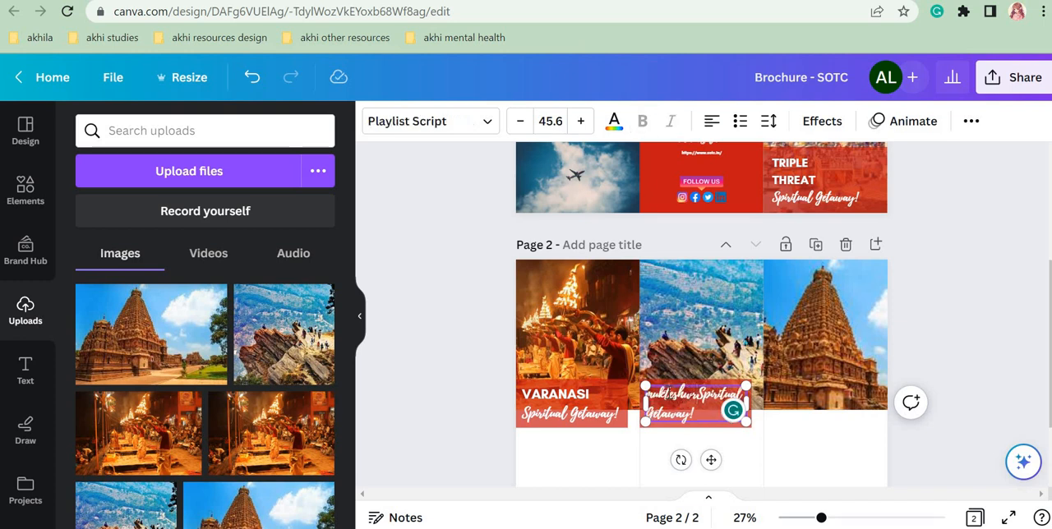
{"action": "key", "text": "BackSpace"}
{"action": "type", "text": "ar"}
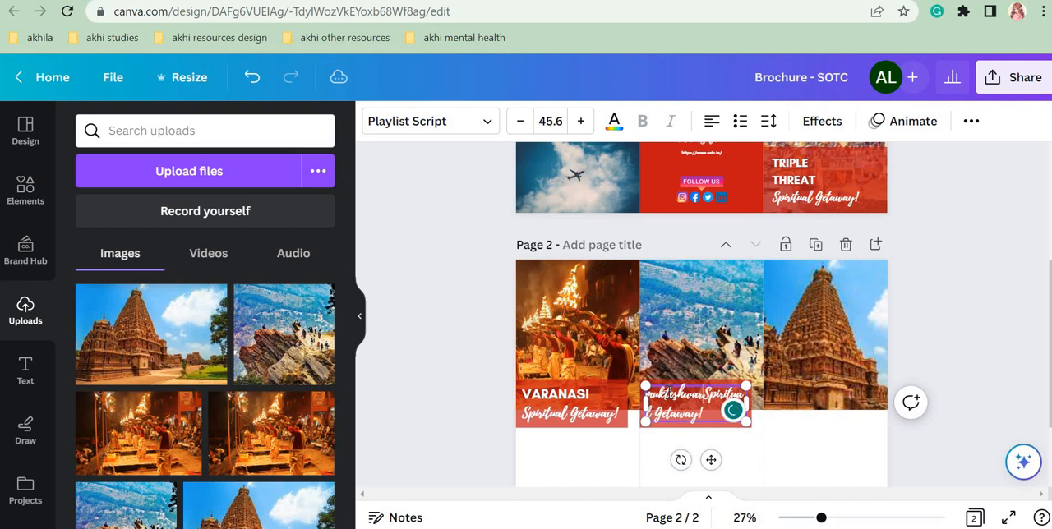
{"action": "key", "text": "Return"}
Step: Format the word mukteshwar in Glacial Indifference, bold and uppercase, to match the Varanasi heading
{"action": "left_click_drag", "start_coordinate": [711, 392], "coordinate": [645, 396]}
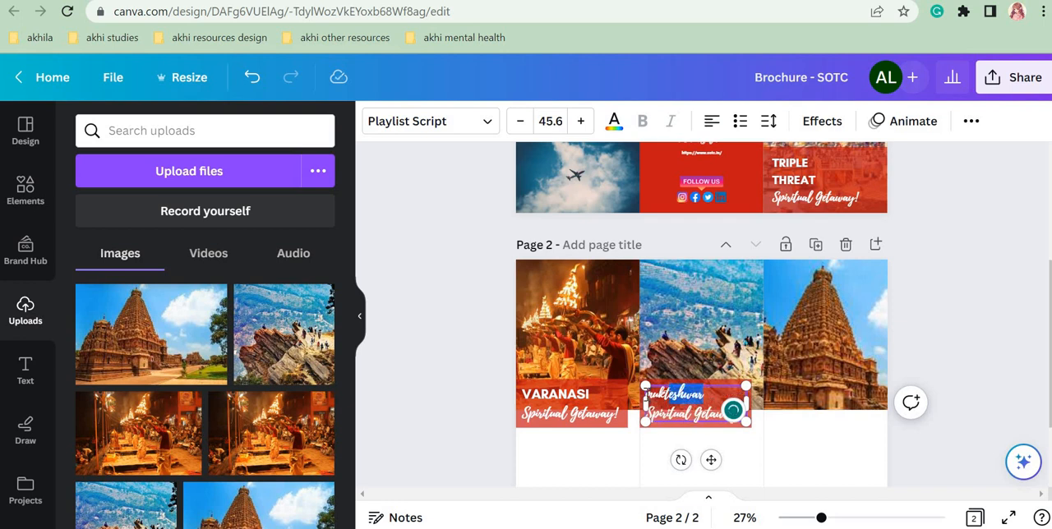
{"action": "left_click", "coordinate": [845, 517]}
{"action": "left_click", "coordinate": [852, 520]}
{"action": "scroll", "coordinate": [647, 355], "scroll_direction": "down", "scroll_amount": 3}
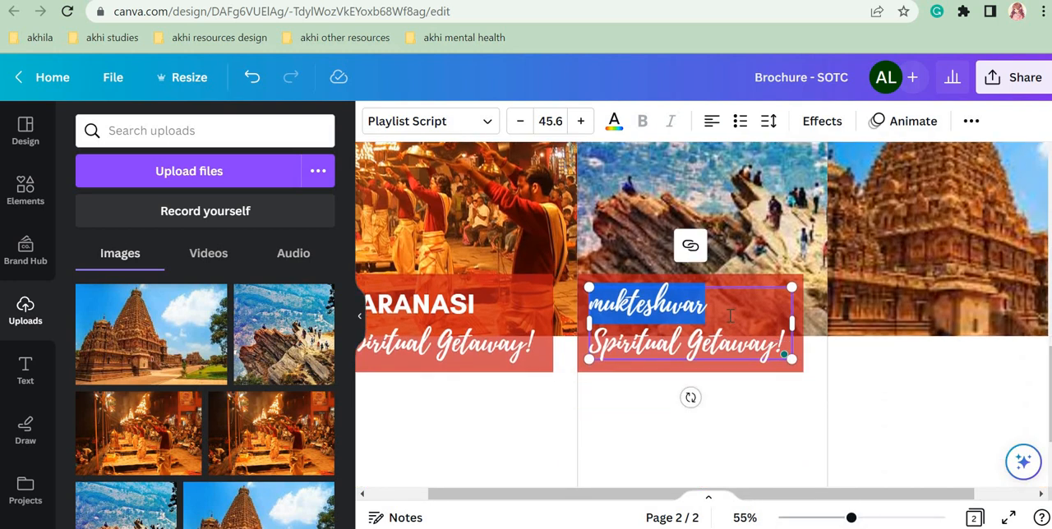
{"action": "left_click", "coordinate": [427, 122]}
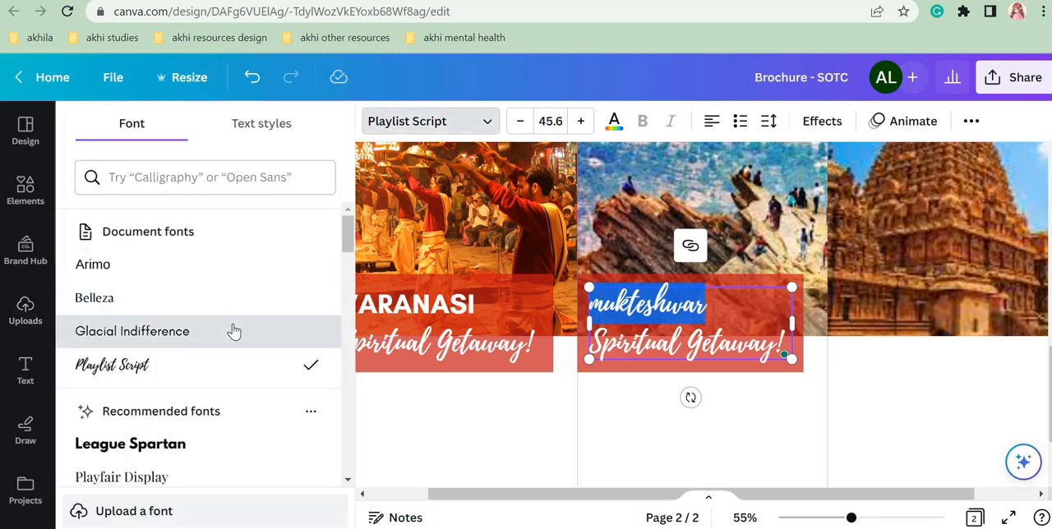
{"action": "left_click", "coordinate": [235, 364]}
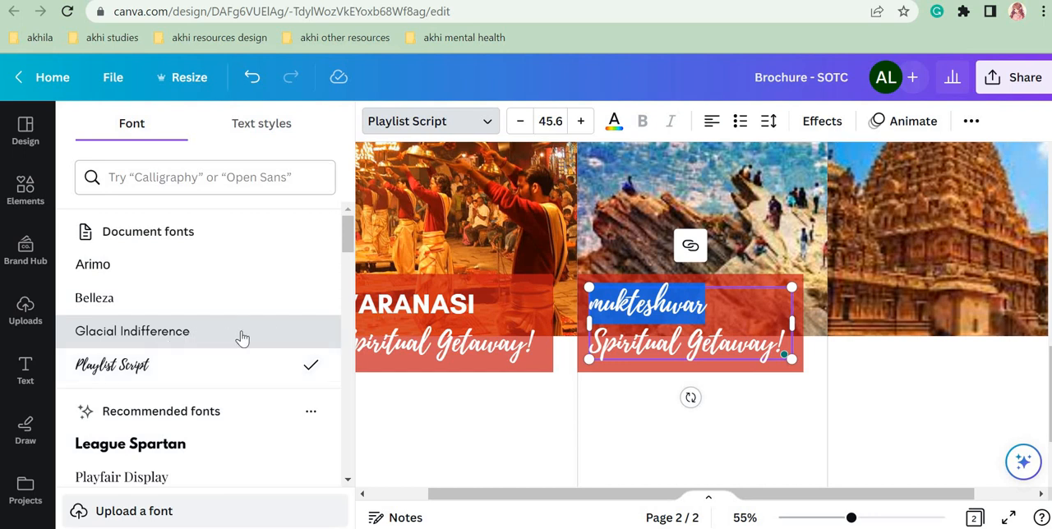
{"action": "left_click", "coordinate": [243, 337]}
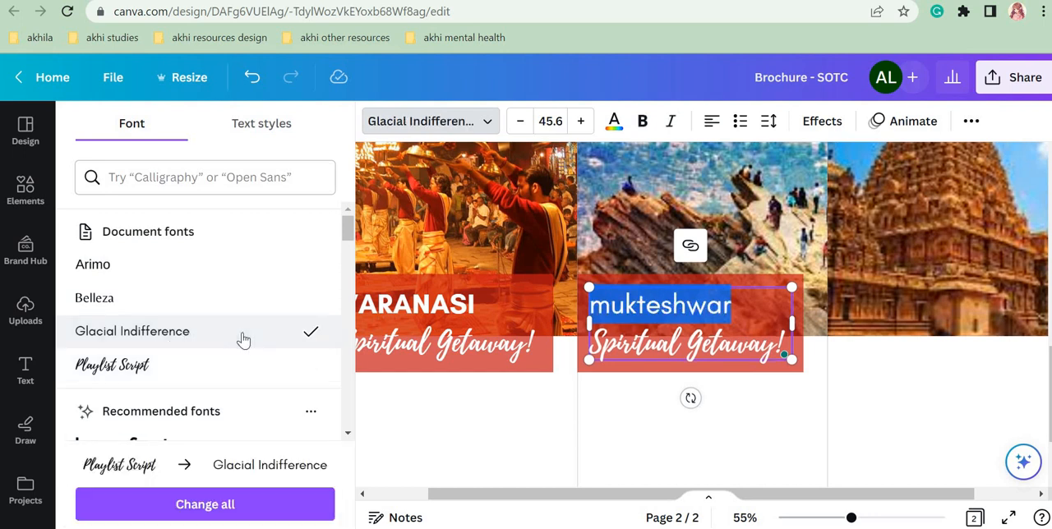
{"action": "left_click", "coordinate": [643, 121]}
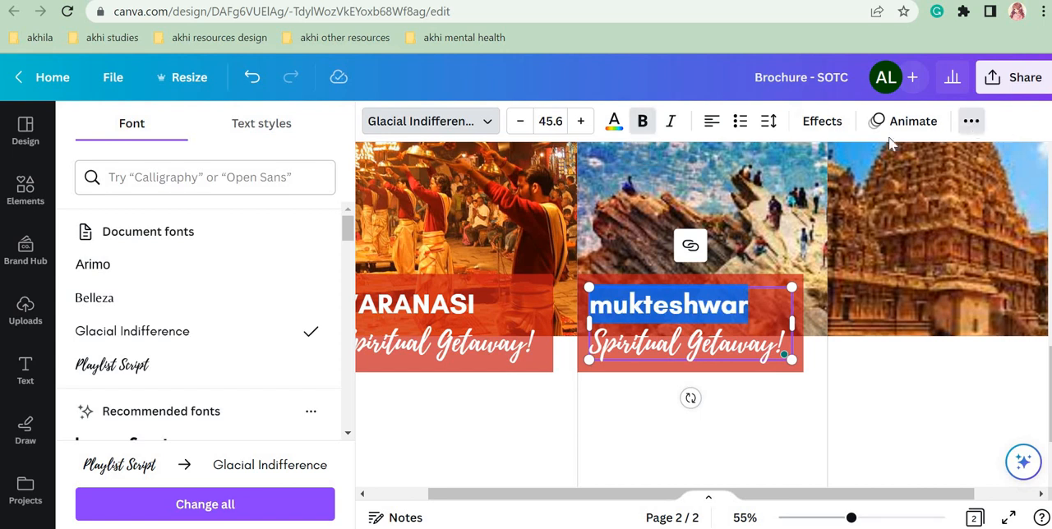
{"action": "left_click", "coordinate": [971, 122]}
{"action": "left_click", "coordinate": [791, 163]}
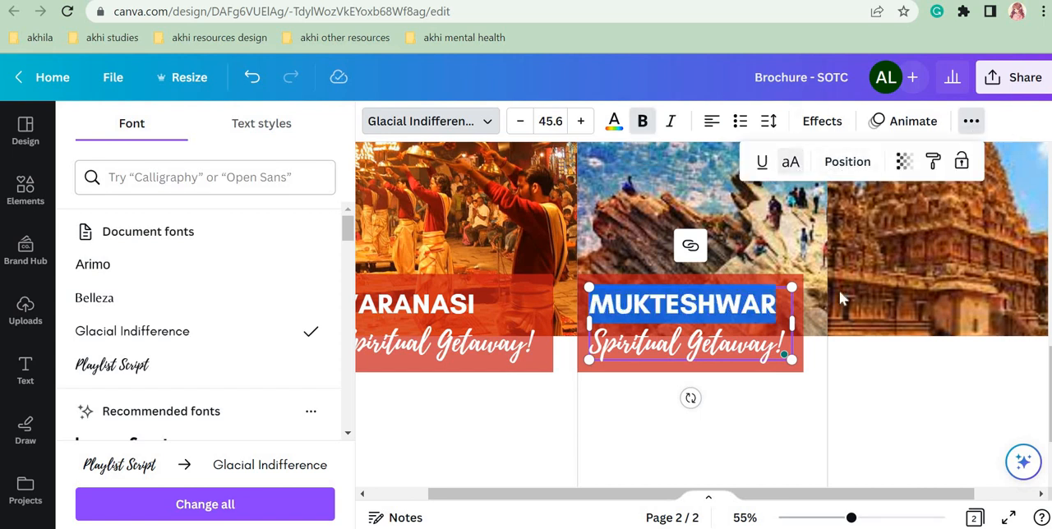
{"action": "left_click", "coordinate": [889, 364]}
Step: Duplicate the Mukteshwar text and red band together and place the copy at the same height on the third panel
{"action": "left_click", "coordinate": [813, 518]}
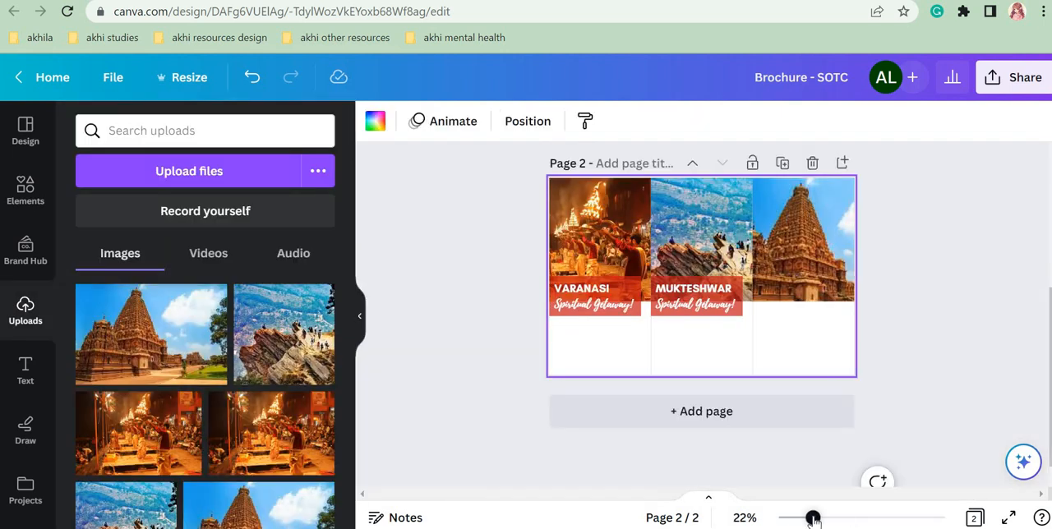
{"action": "left_click", "coordinate": [896, 373]}
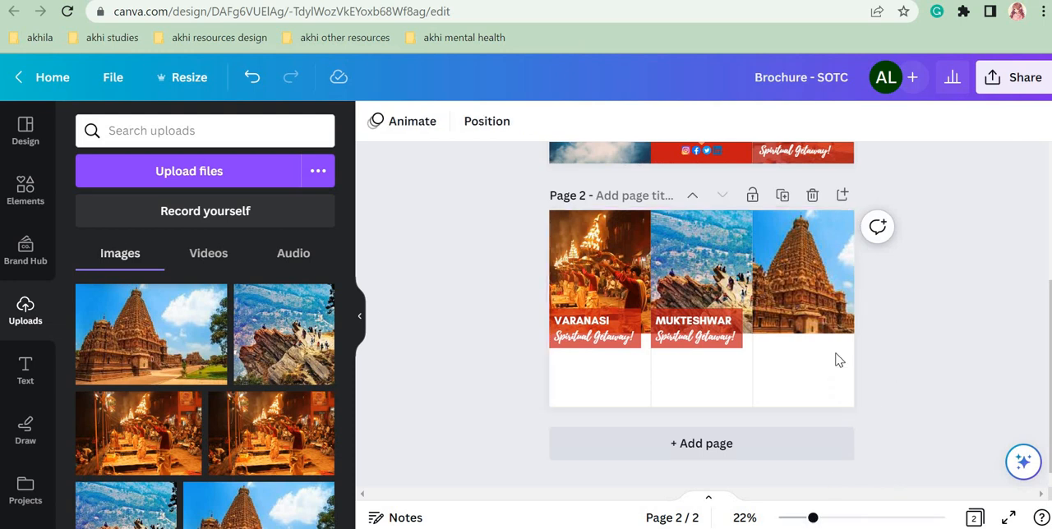
{"action": "left_click", "coordinate": [713, 342]}
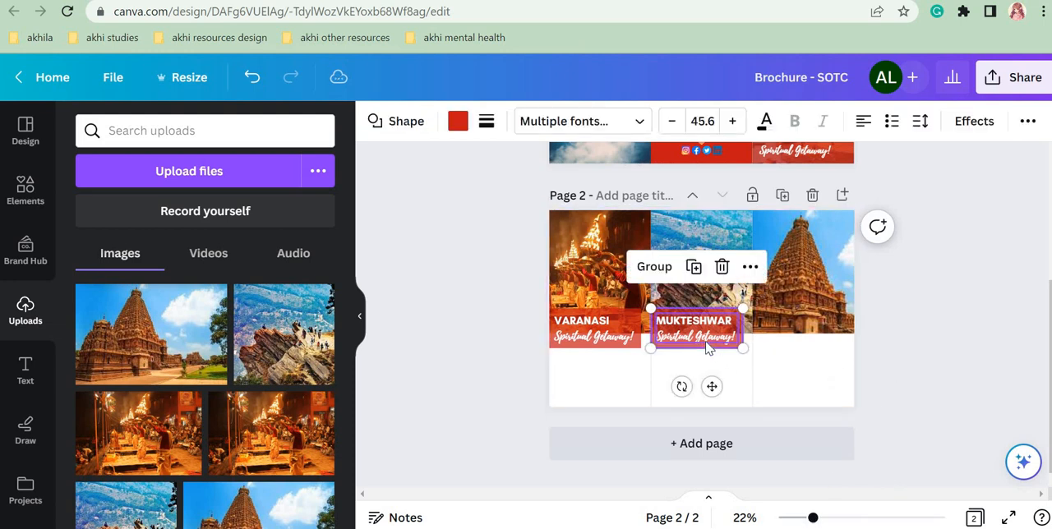
{"action": "left_click", "coordinate": [693, 267]}
{"action": "left_click_drag", "start_coordinate": [744, 333], "coordinate": [795, 334]}
{"action": "left_click", "coordinate": [834, 479]}
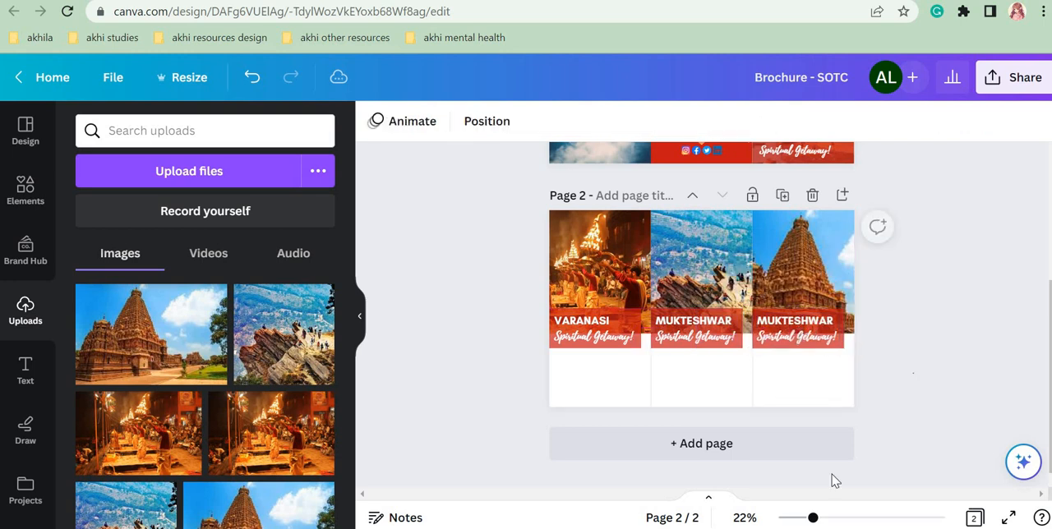
Step: Replace MUKTESHWAR with THANJAVUR in the heading over the third panel's temple photo
{"action": "left_click_drag", "start_coordinate": [827, 520], "coordinate": [836, 518]}
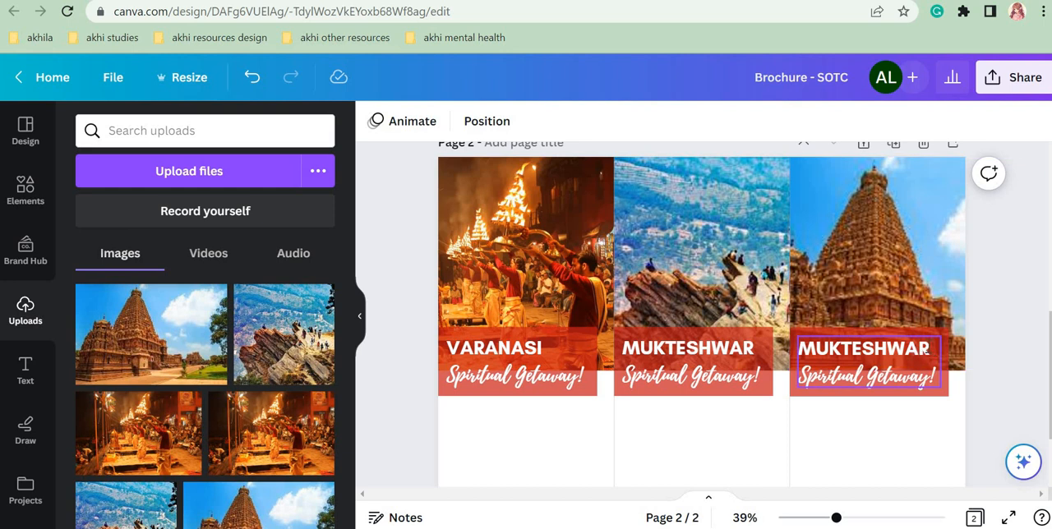
{"action": "left_click", "coordinate": [926, 350]}
{"action": "left_click_drag", "start_coordinate": [929, 349], "coordinate": [801, 349]}
{"action": "type", "text": "TH"}
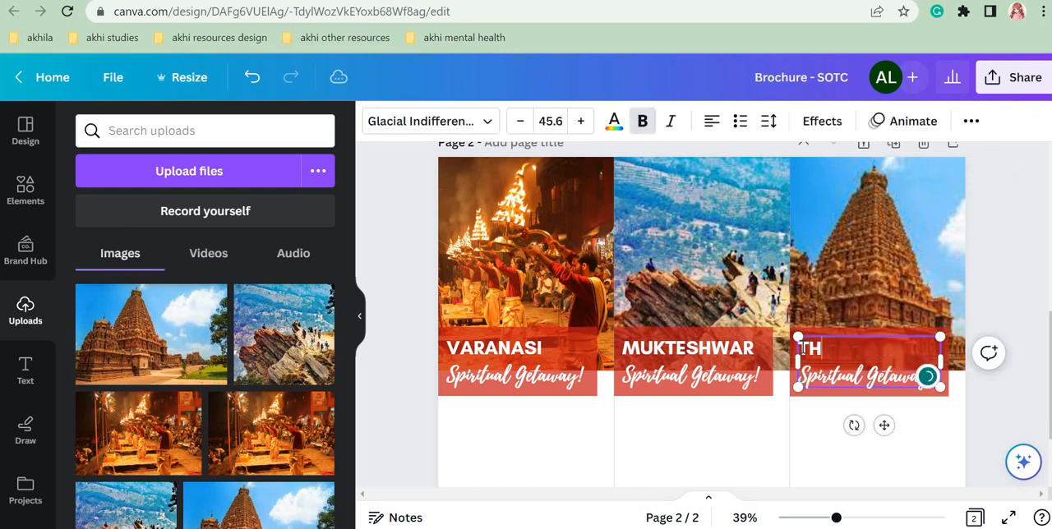
{"action": "type", "text": "ANJAVUR"}
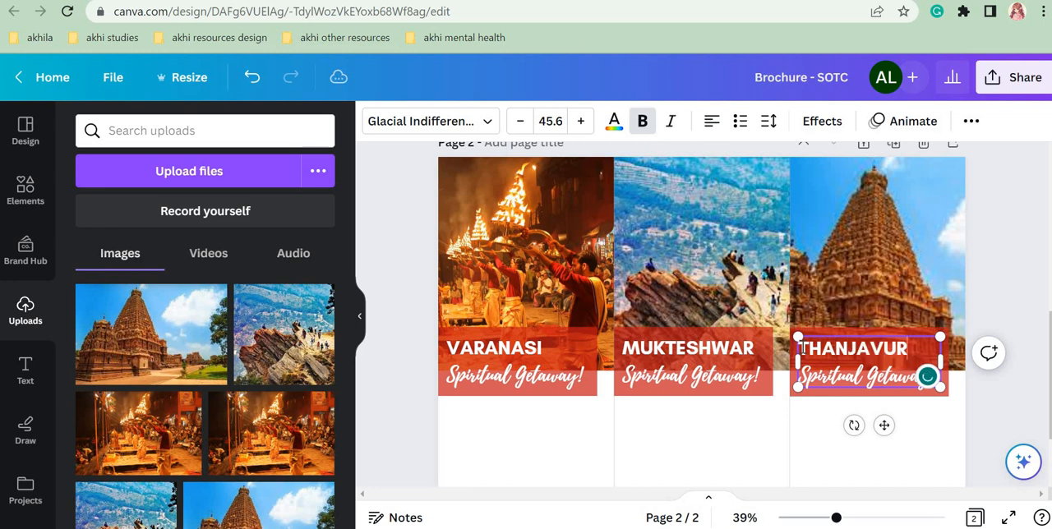
{"action": "left_click", "coordinate": [993, 402]}
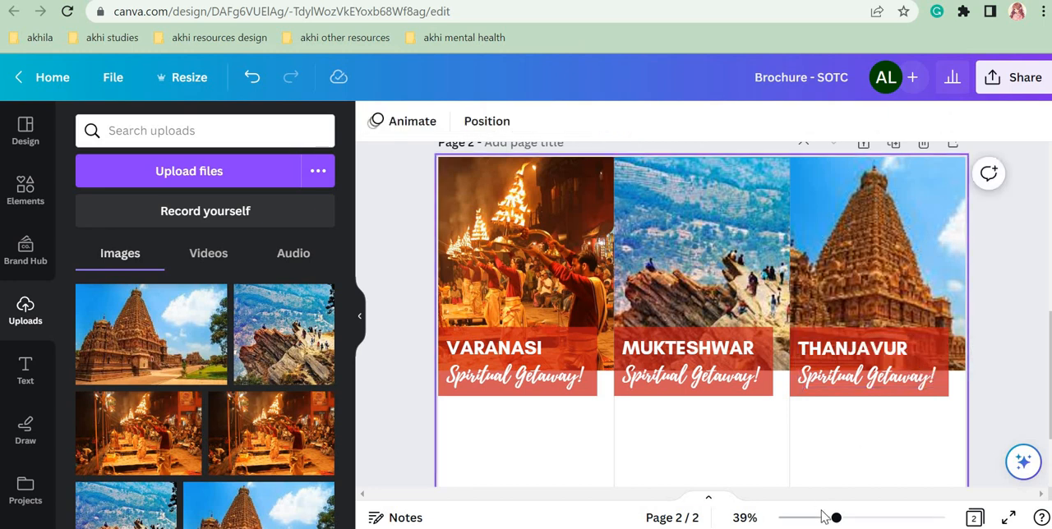
Step: Switch to the finished SOTC Brochure design and examine the Places to Cover lists on page 2
{"action": "left_click_drag", "start_coordinate": [836, 518], "coordinate": [813, 518]}
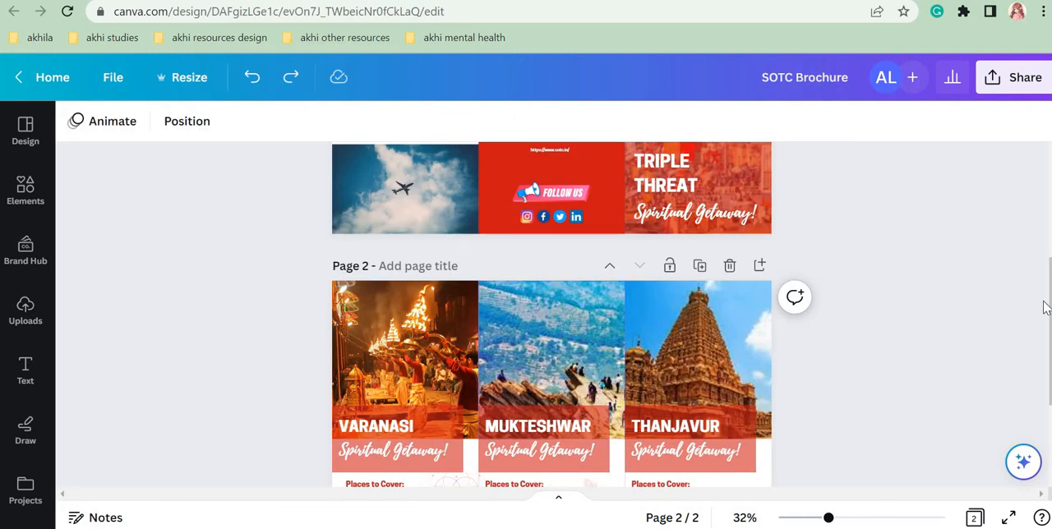
{"action": "scroll", "coordinate": [410, 408], "scroll_direction": "down", "scroll_amount": 4}
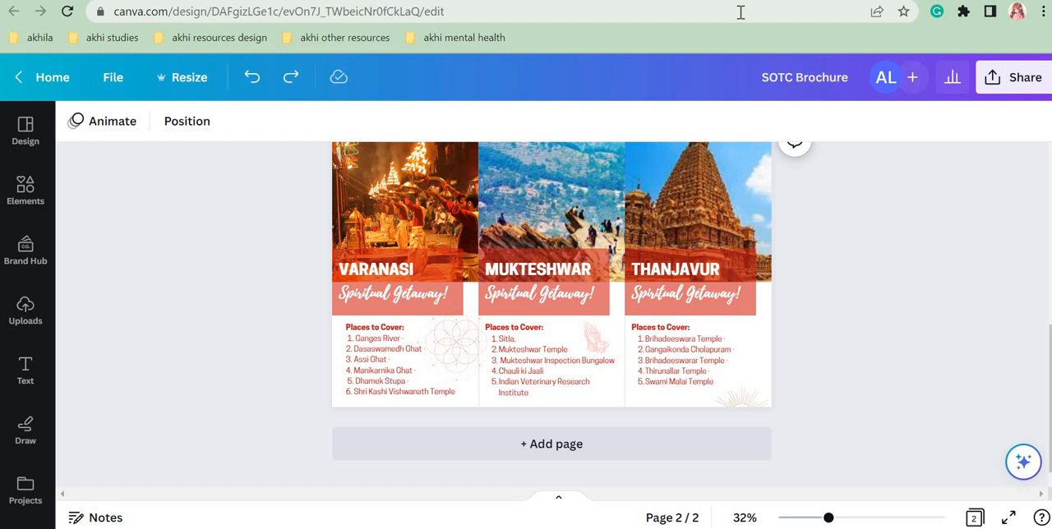
Step: Switch to the Google results tab and search for "varanasi best places"
{"action": "key", "text": "ctrl+Tab"}
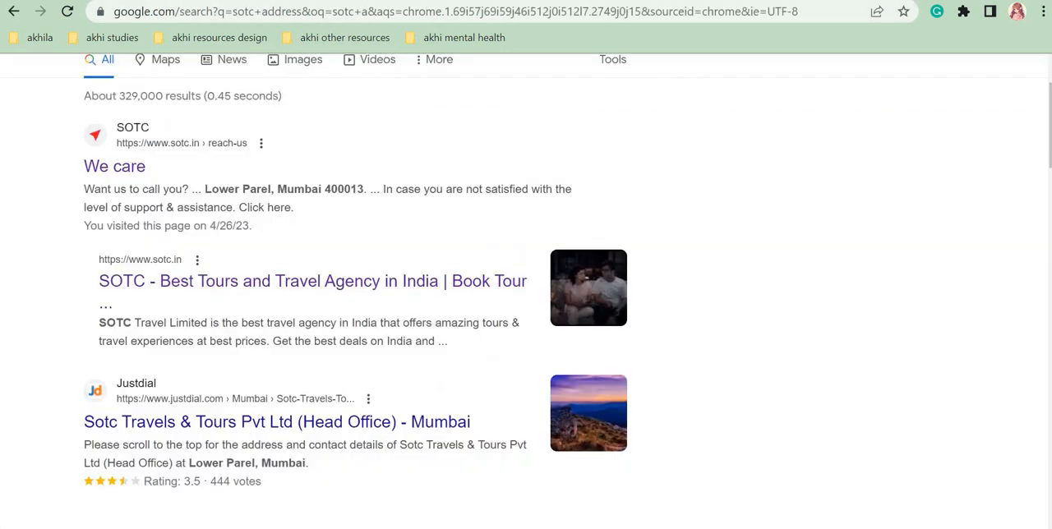
{"action": "scroll", "coordinate": [473, 61], "scroll_direction": "up", "scroll_amount": 1}
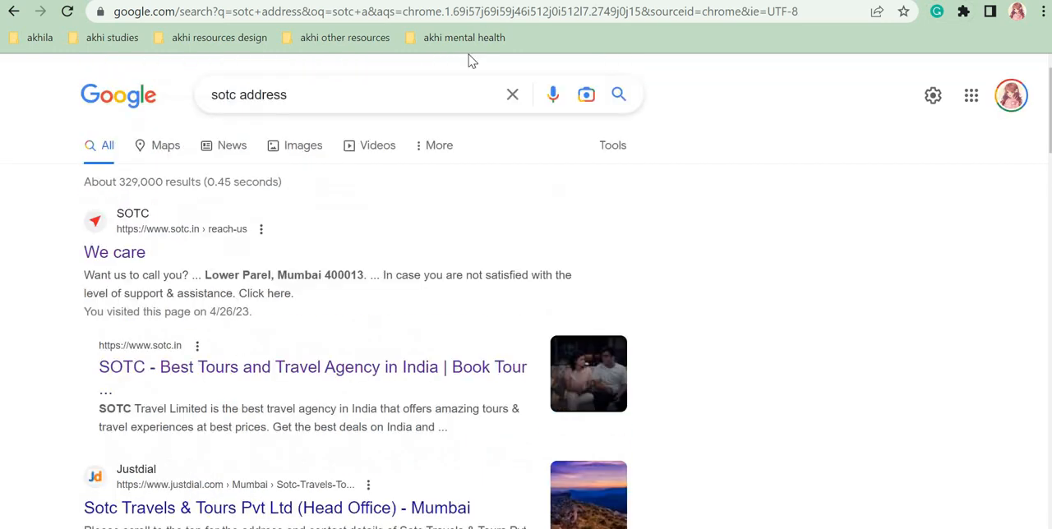
{"action": "left_click", "coordinate": [511, 90]}
{"action": "type", "text": "VA"}
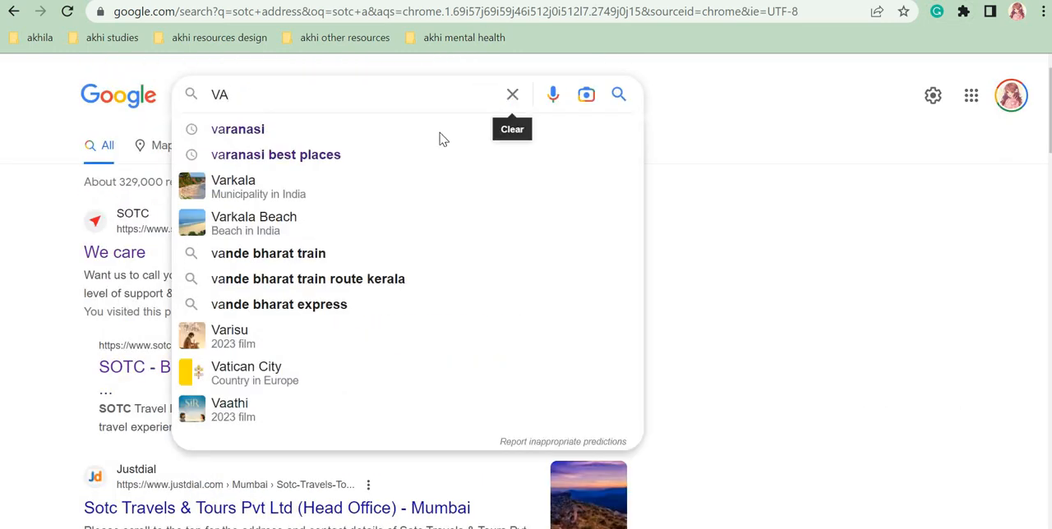
{"action": "left_click", "coordinate": [428, 158]}
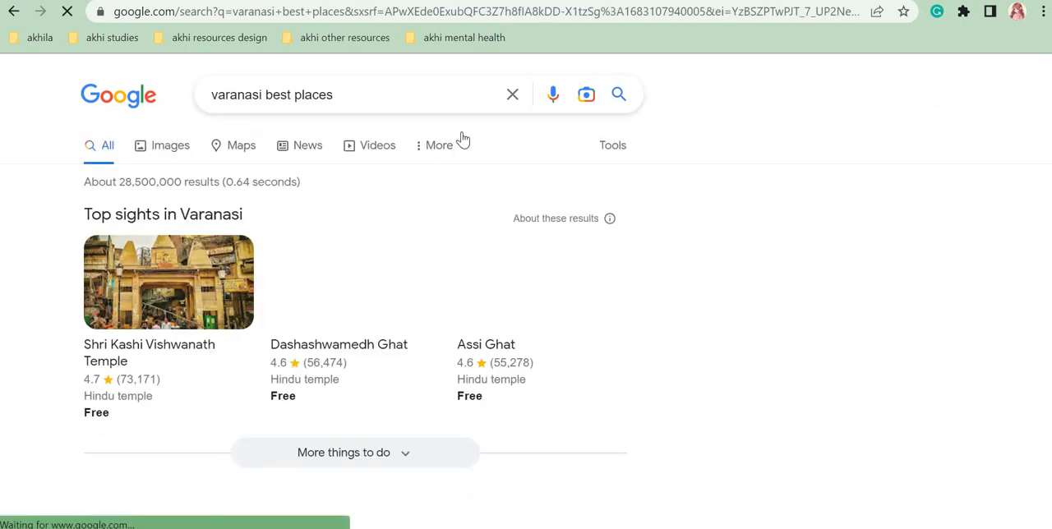
Step: Look through the Varanasi search results and open Travel Triangle's "39 Places To Visit In Varanasi" article in a new tab
{"action": "scroll", "coordinate": [951, 129], "scroll_direction": "down", "scroll_amount": 2}
{"action": "scroll", "coordinate": [526, 312], "scroll_direction": "down", "scroll_amount": 8}
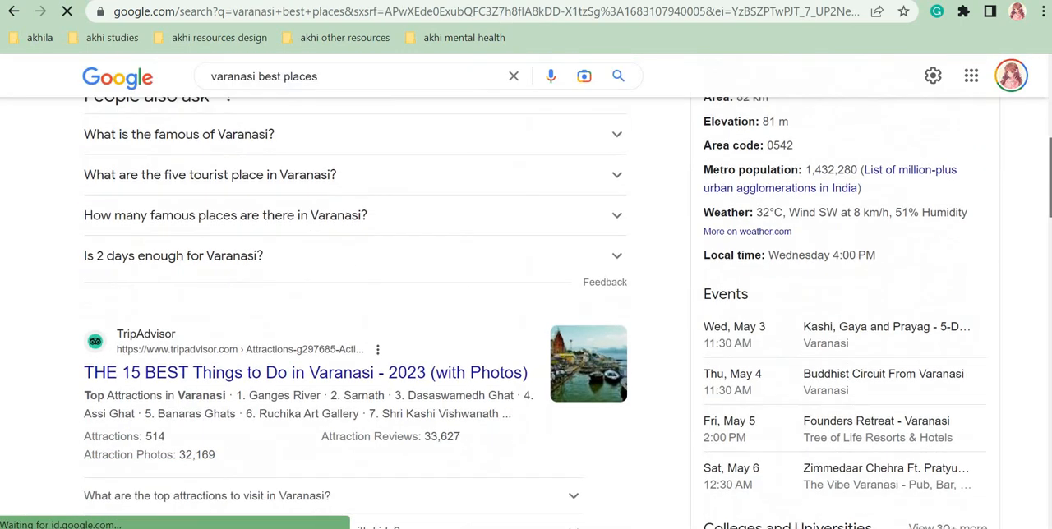
{"action": "scroll", "coordinate": [474, 68], "scroll_direction": "down", "scroll_amount": 3}
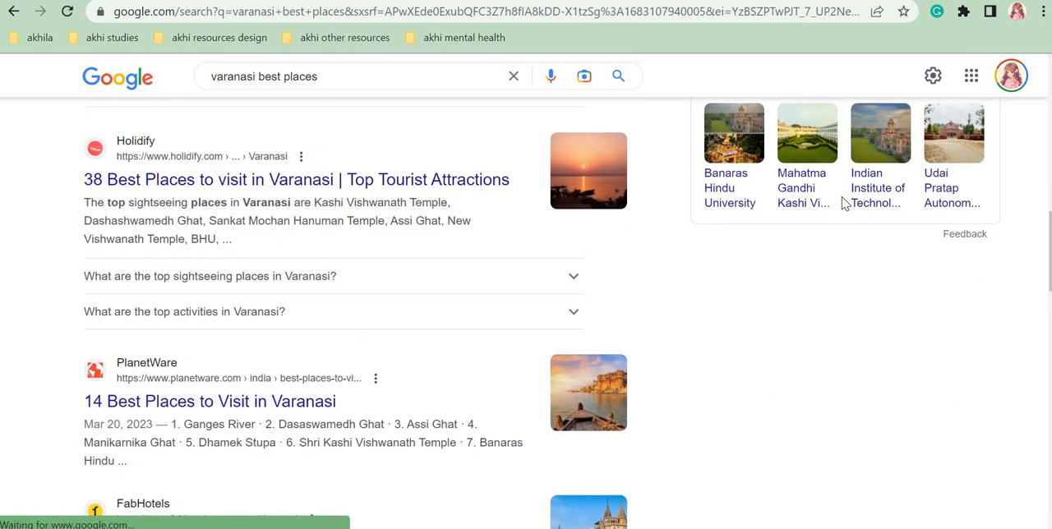
{"action": "scroll", "coordinate": [526, 313], "scroll_direction": "down", "scroll_amount": 3}
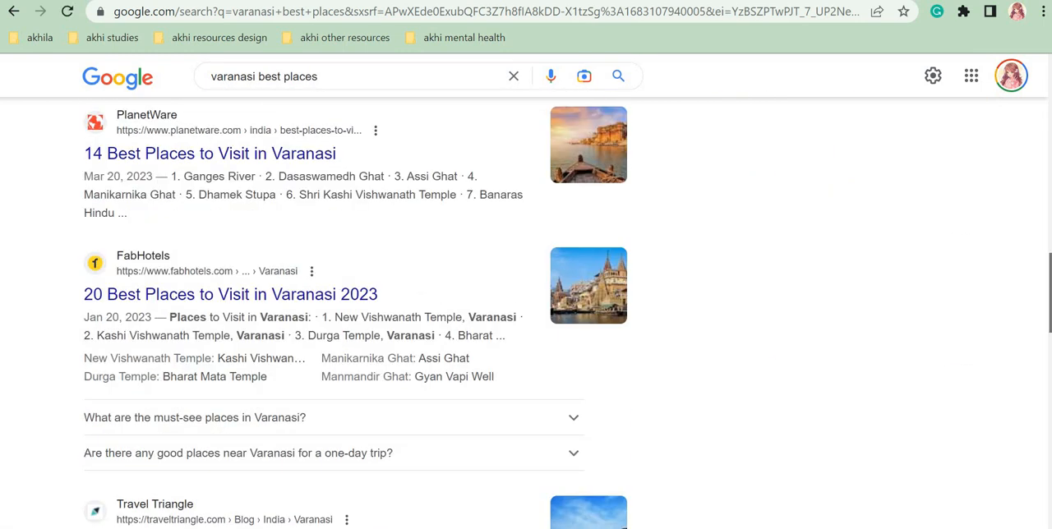
{"action": "scroll", "coordinate": [434, 336], "scroll_direction": "down", "scroll_amount": 3}
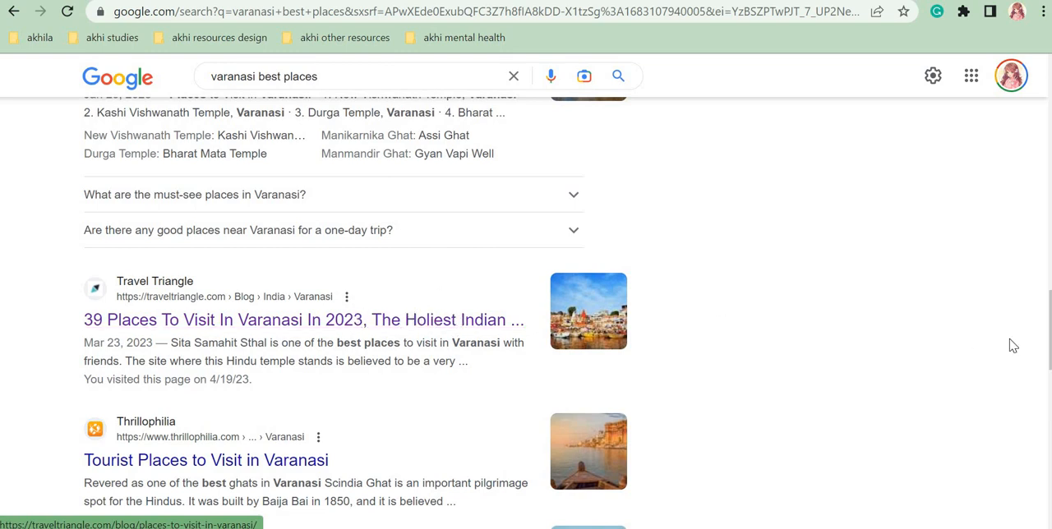
{"action": "scroll", "coordinate": [1012, 345], "scroll_direction": "down", "scroll_amount": 4}
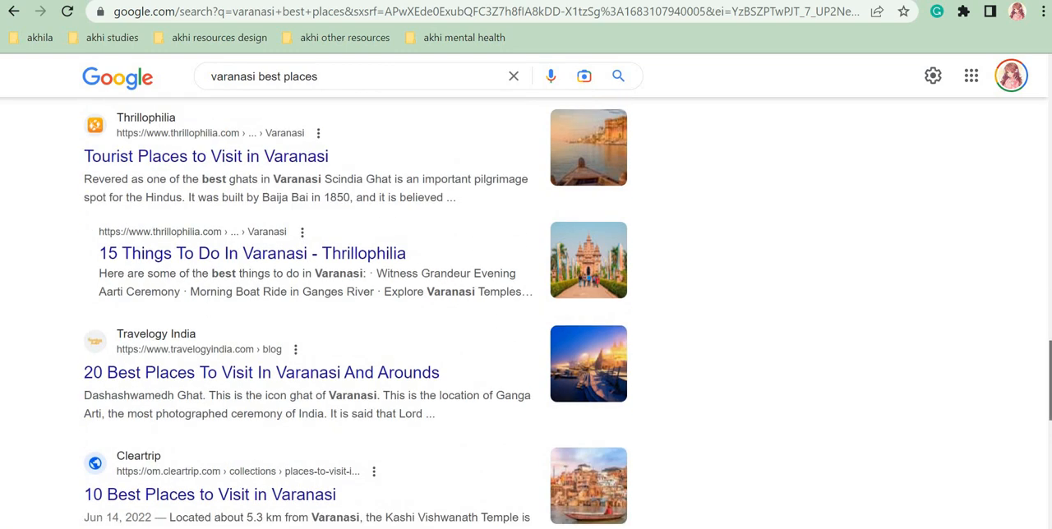
{"action": "left_click_drag", "start_coordinate": [1050, 380], "coordinate": [1050, 381]}
{"action": "scroll", "coordinate": [531, 305], "scroll_direction": "up", "scroll_amount": 3}
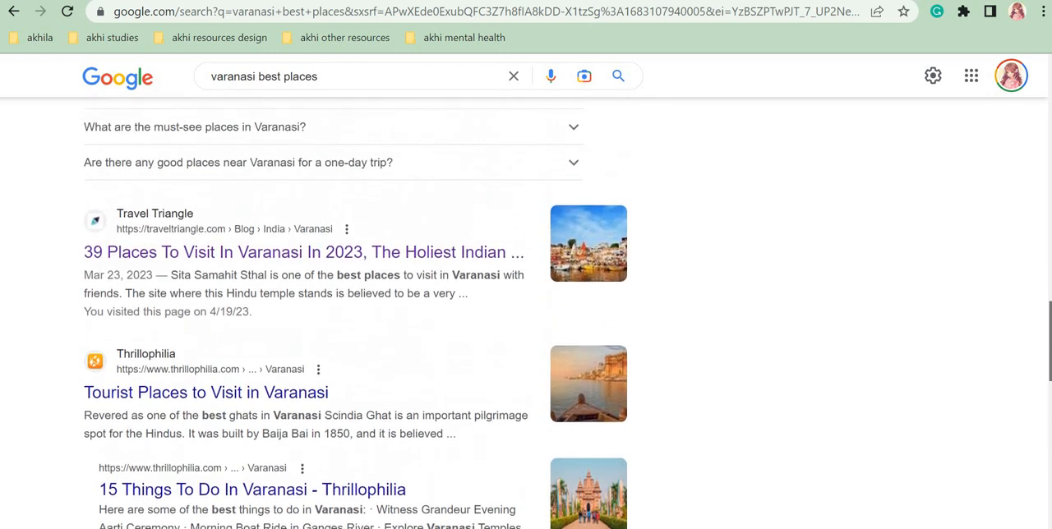
{"action": "right_click", "coordinate": [172, 256]}
{"action": "left_click", "coordinate": [199, 267]}
{"action": "key", "text": "ctrl+Tab"}
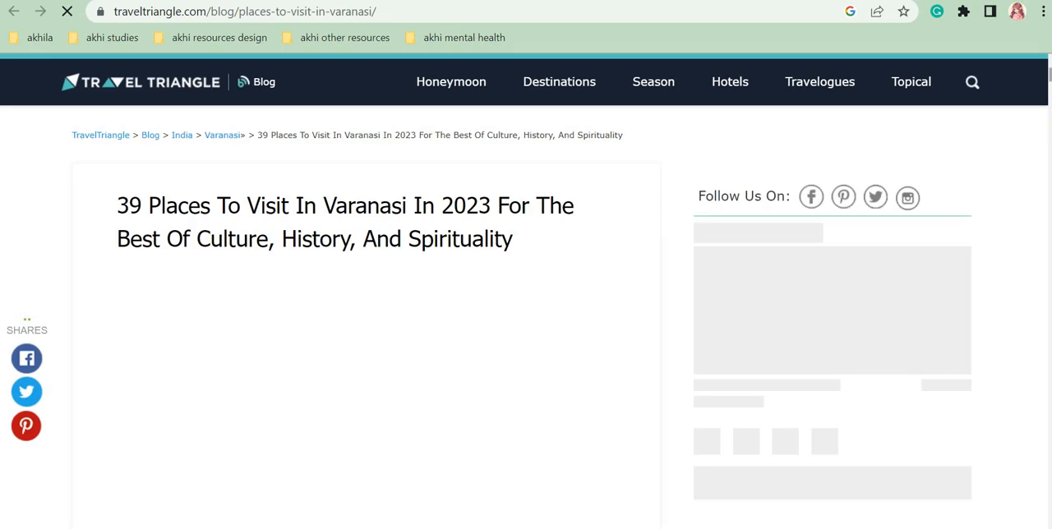
Step: Examine the article's list of top places in Varanasi, highlighting the names Ahilyabai Ghat and Rana Mahal Ghat
{"action": "scroll", "coordinate": [526, 318], "scroll_direction": "down", "scroll_amount": 15}
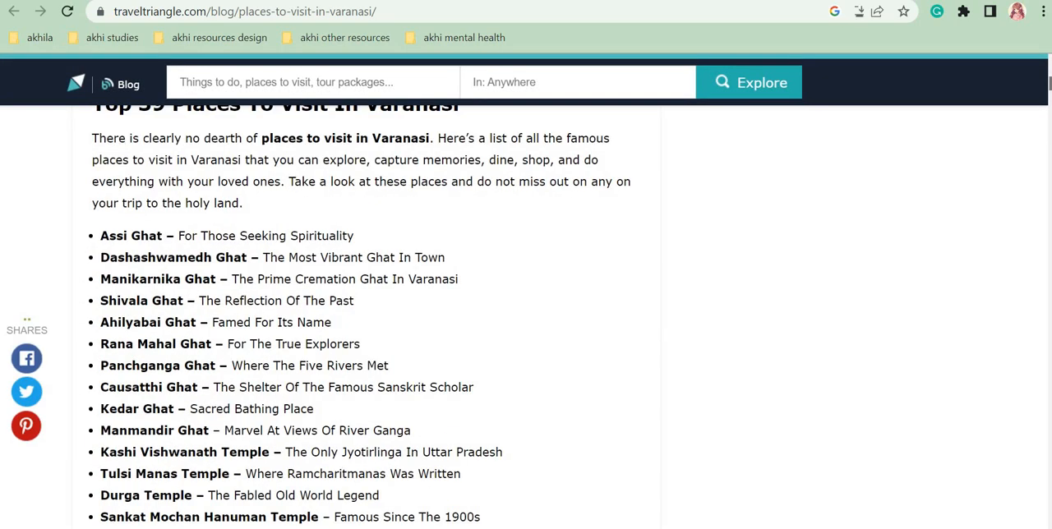
{"action": "scroll", "coordinate": [136, 233], "scroll_direction": "down", "scroll_amount": 1}
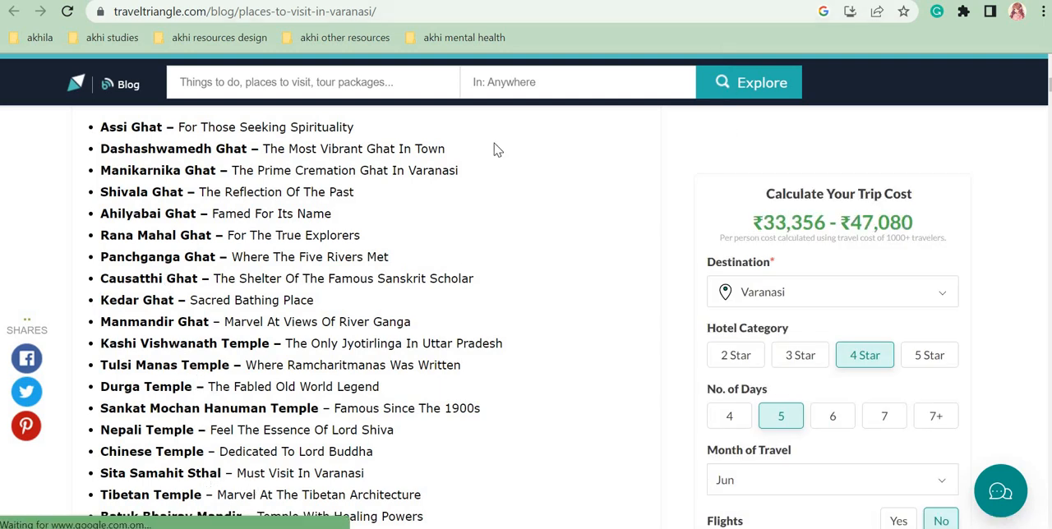
{"action": "left_click_drag", "start_coordinate": [100, 213], "coordinate": [159, 322]}
{"action": "left_click", "coordinate": [100, 215]}
{"action": "left_click_drag", "start_coordinate": [101, 213], "coordinate": [199, 216]}
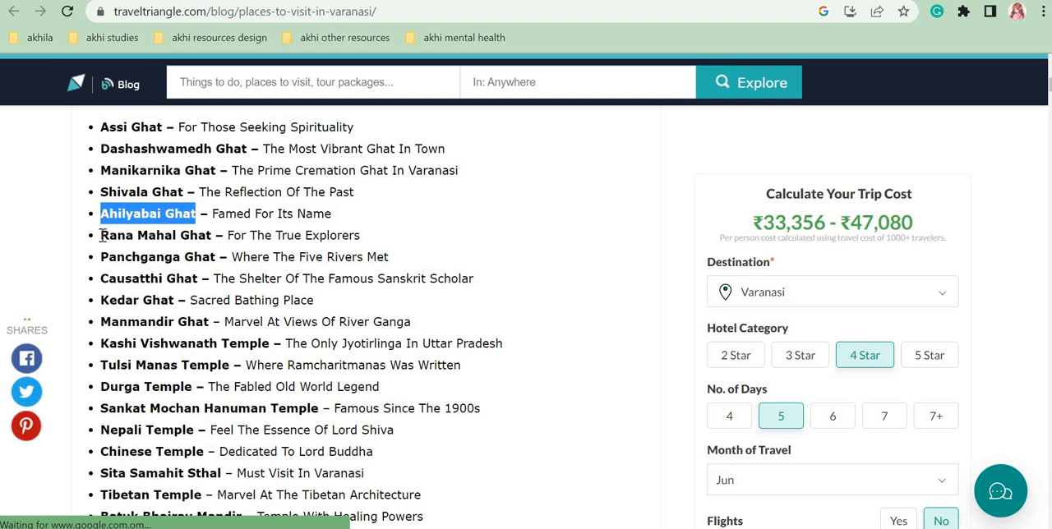
{"action": "left_click_drag", "start_coordinate": [100, 235], "coordinate": [218, 236]}
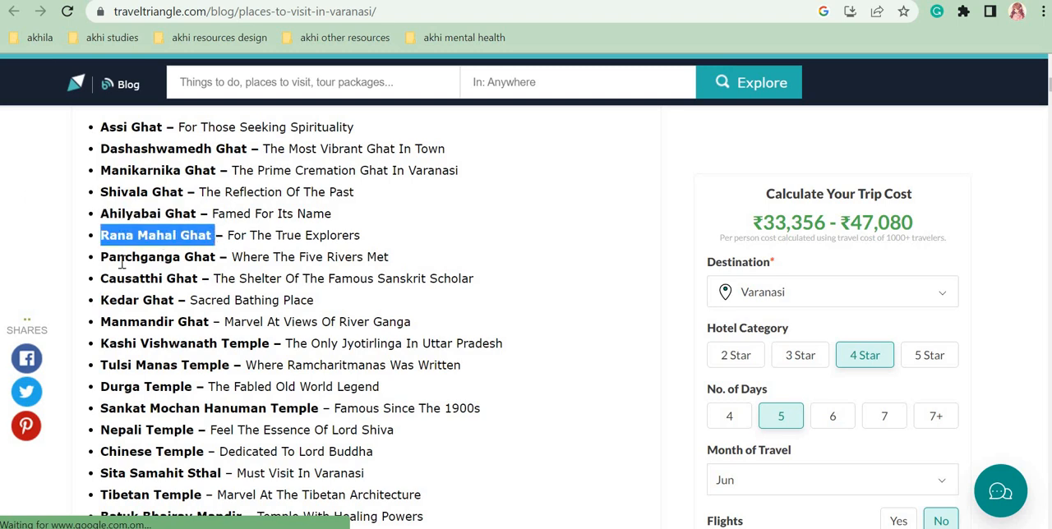
{"action": "left_click", "coordinate": [144, 298]}
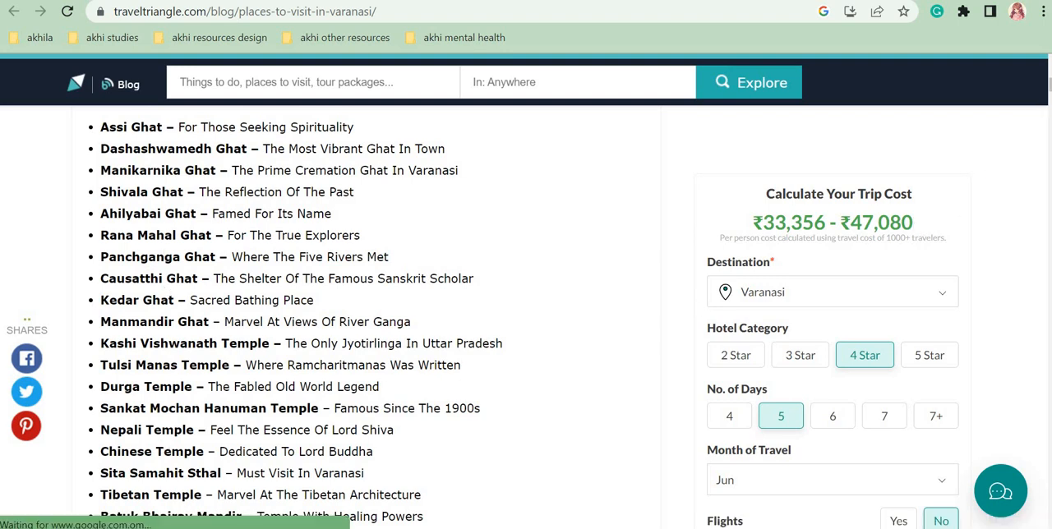
Step: Dismiss the trip-planning pop-up and look over the article's individual ghat sections, returning to the end of the places list
{"action": "left_click_drag", "start_coordinate": [1050, 85], "coordinate": [1050, 100]}
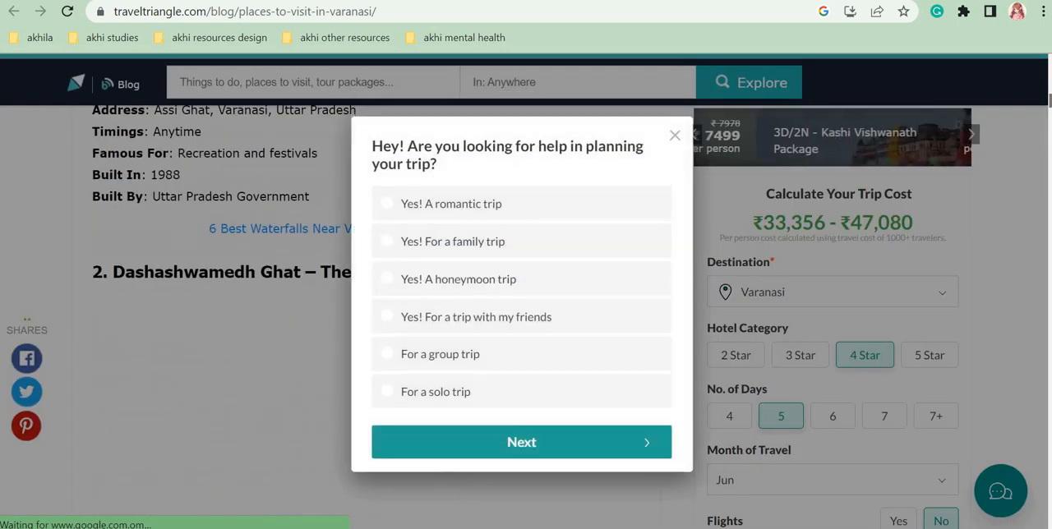
{"action": "left_click", "coordinate": [675, 136]}
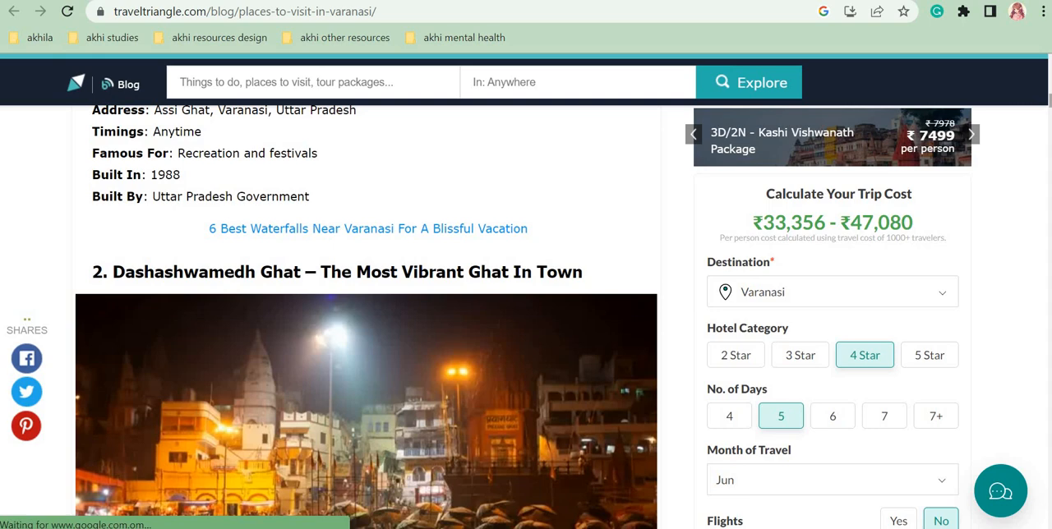
{"action": "left_click_drag", "start_coordinate": [1050, 101], "coordinate": [1051, 125]}
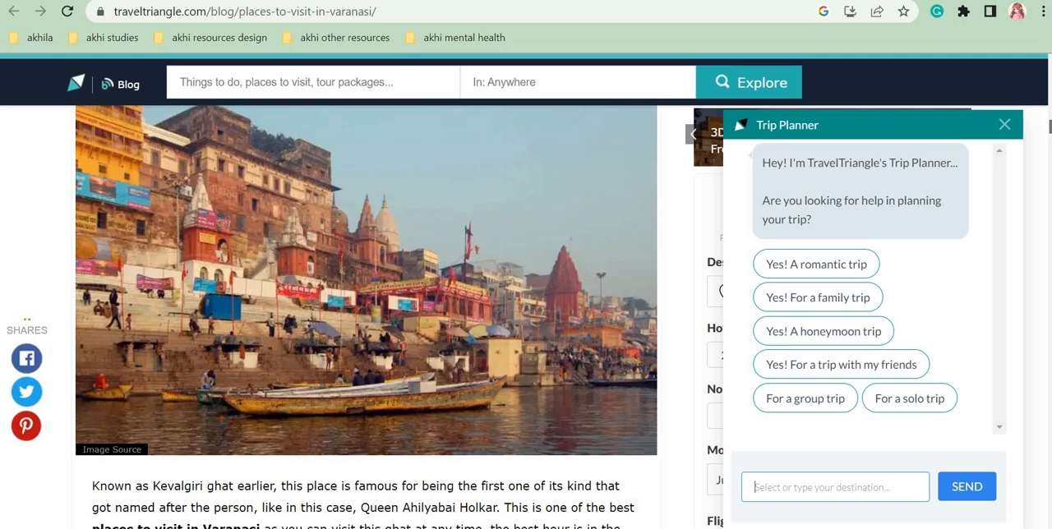
{"action": "left_click_drag", "start_coordinate": [1051, 126], "coordinate": [1050, 92]}
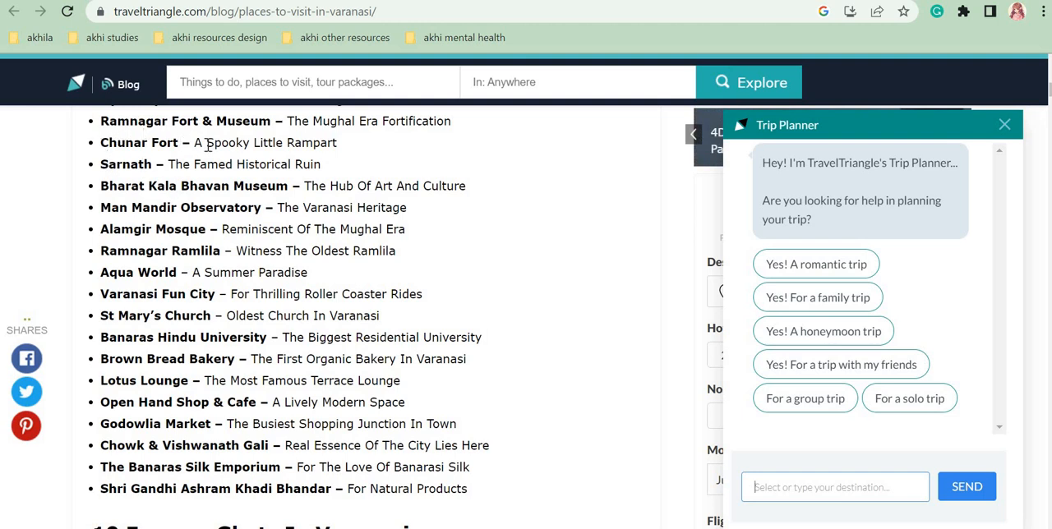
Step: Examine the short descriptions after Chunar Fort and Sarnath, checking them against the Places to Cover lists in the finished brochure
{"action": "left_click_drag", "start_coordinate": [191, 143], "coordinate": [343, 153]}
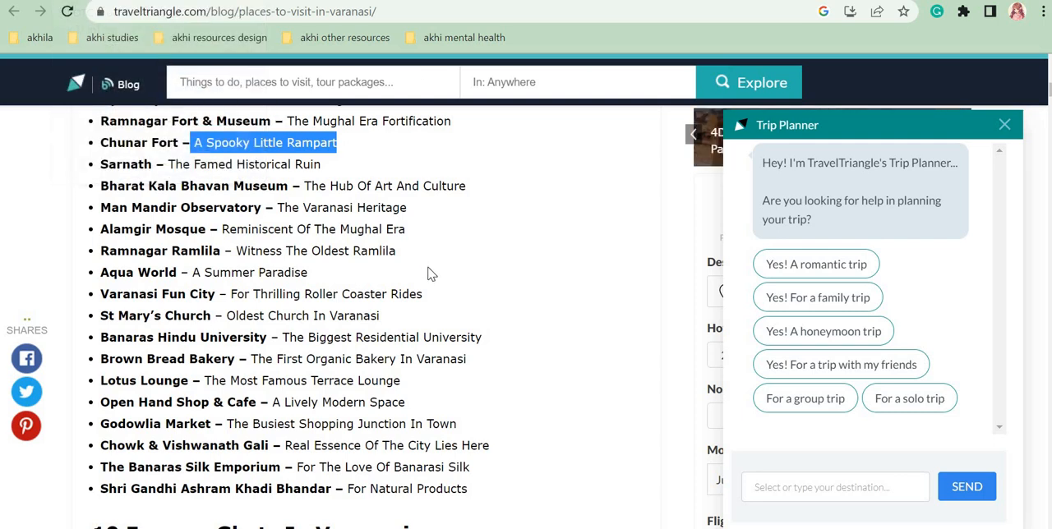
{"action": "left_click", "coordinate": [204, 1]}
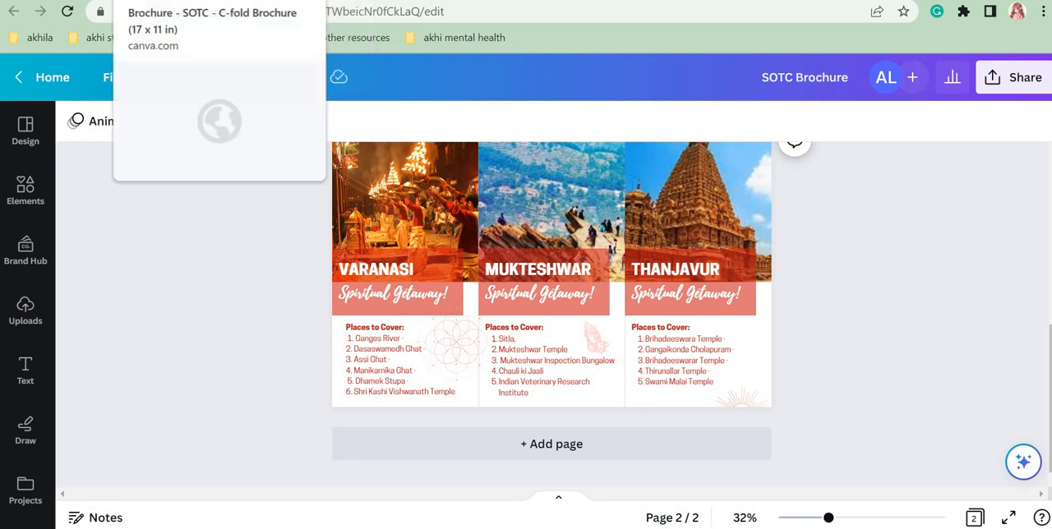
{"action": "left_click", "coordinate": [789, 0]}
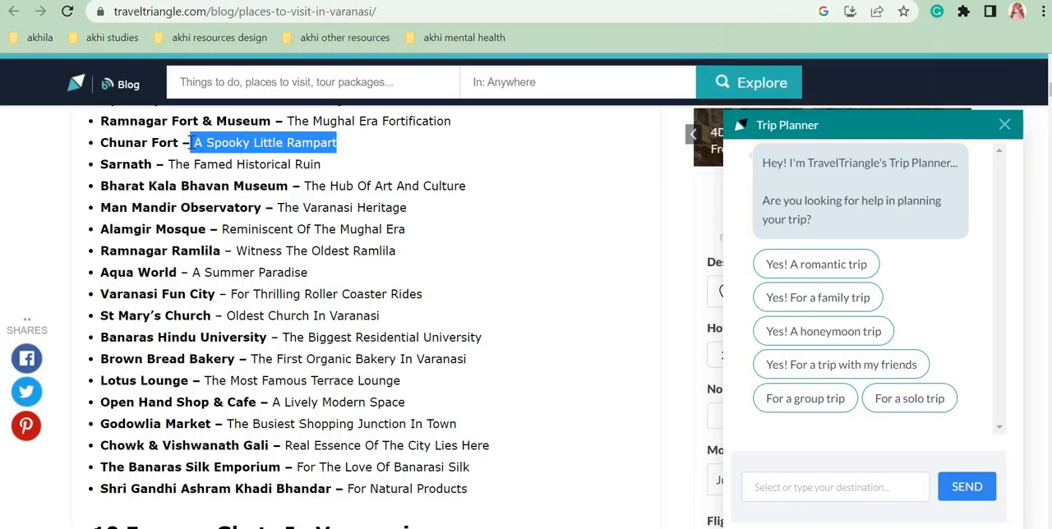
{"action": "left_click_drag", "start_coordinate": [168, 164], "coordinate": [314, 165]}
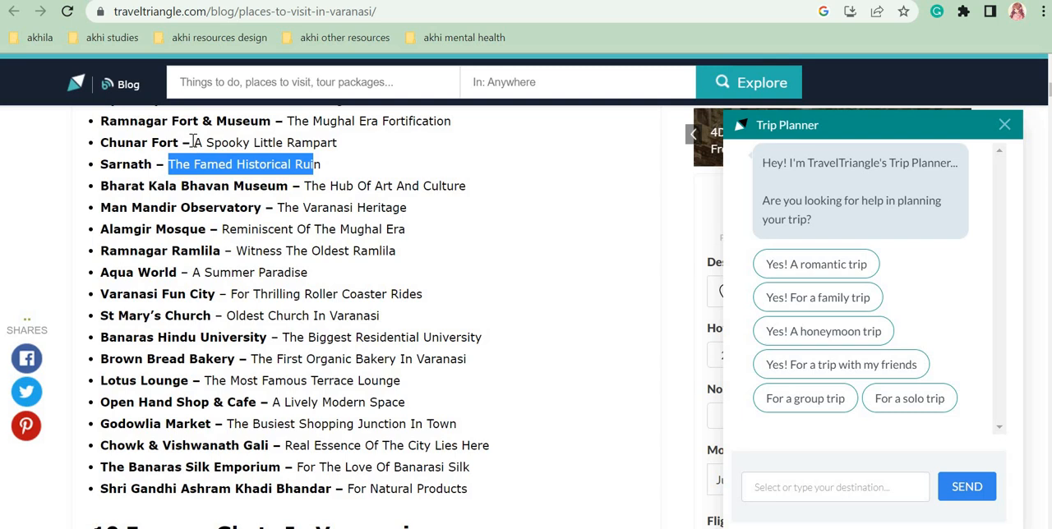
{"action": "left_click_drag", "start_coordinate": [193, 142], "coordinate": [346, 143]}
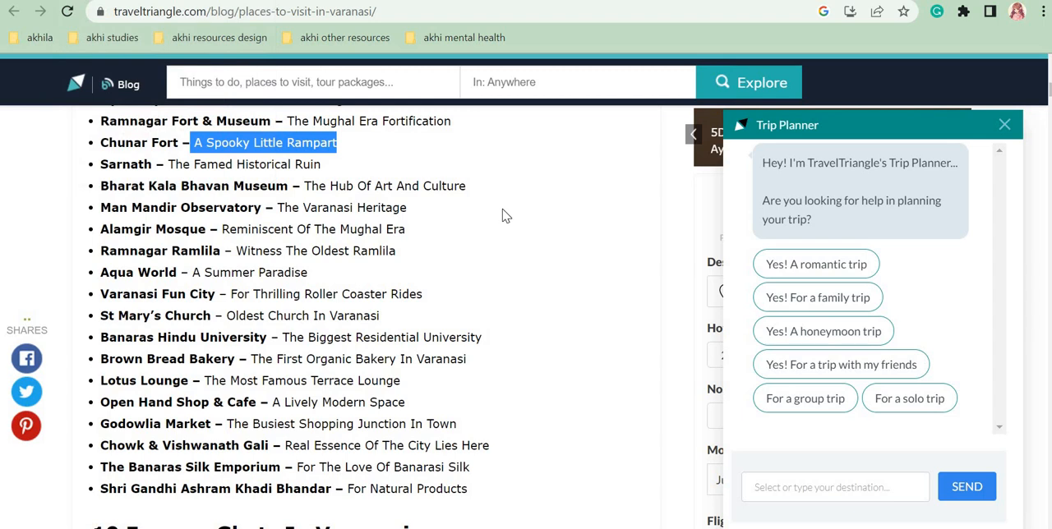
Step: Copy the entire Varanasi Places to Cover text from the finished SOTC Brochure and switch to the Brochure - SOTC design
{"action": "key", "text": "ctrl+Tab"}
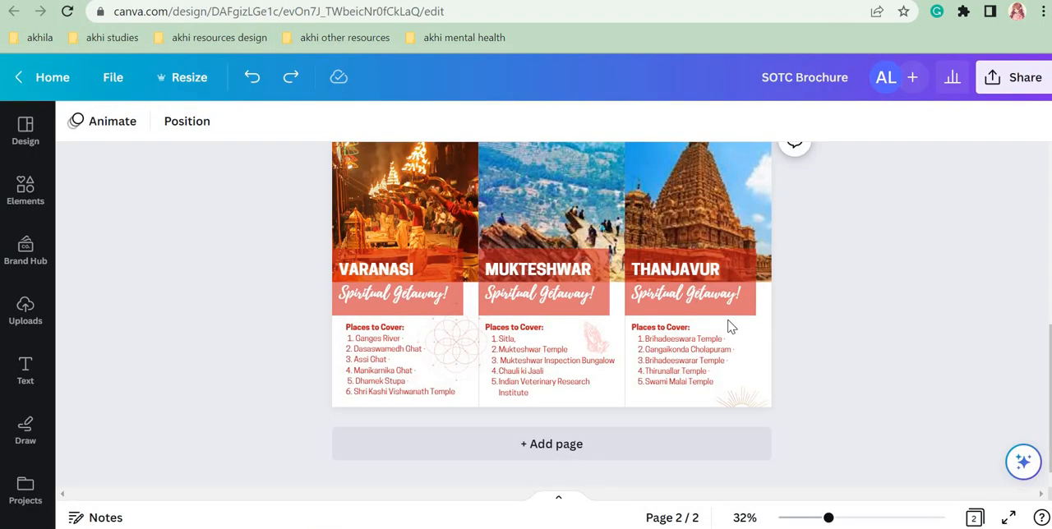
{"action": "left_click", "coordinate": [411, 370]}
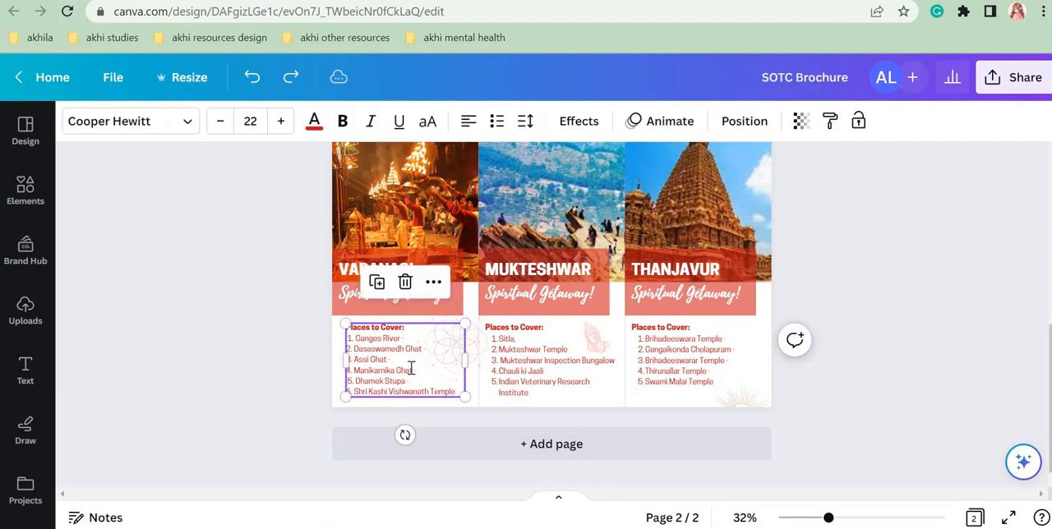
{"action": "key", "text": "ctrl+a"}
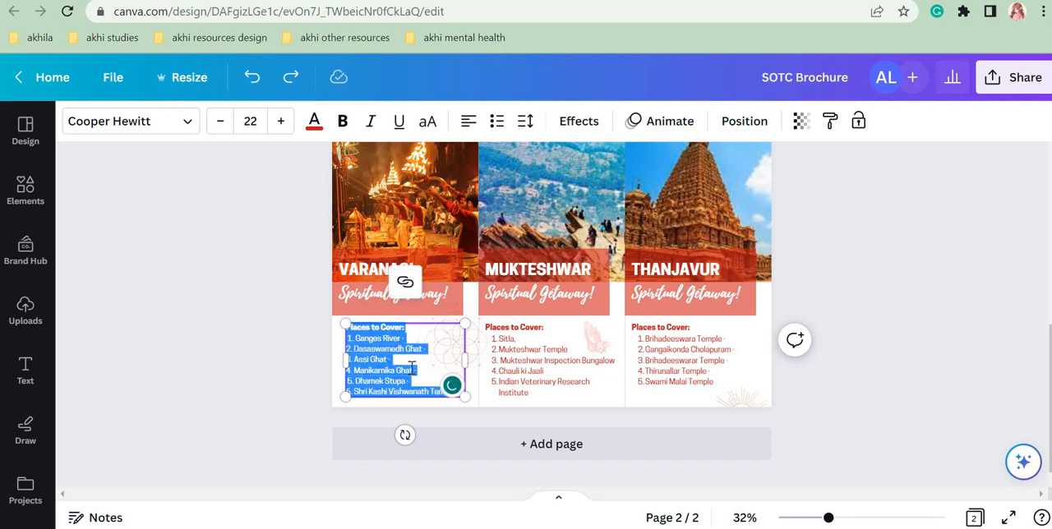
{"action": "key", "text": "Escape"}
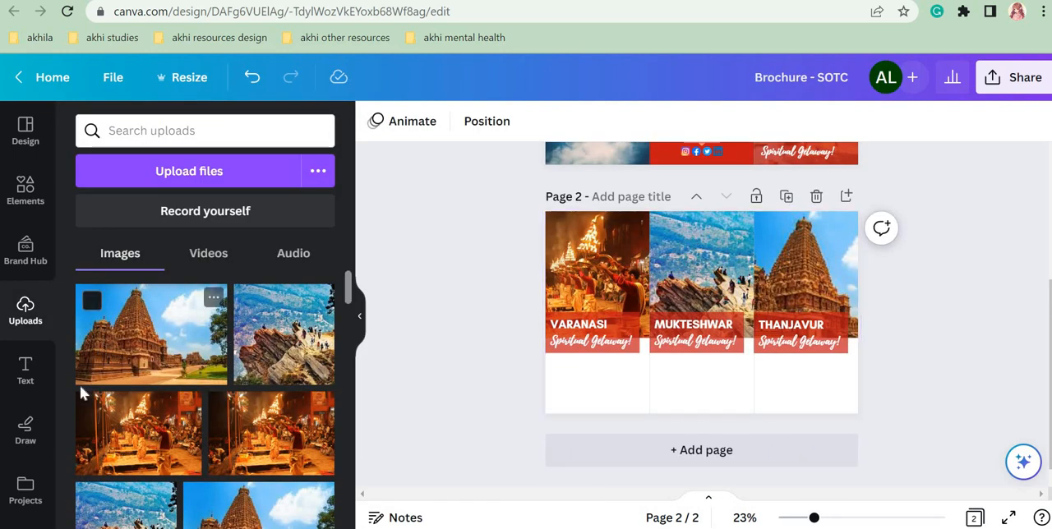
Step: Add a text box in the white area below the Varanasi heading on page 2, scaled to font size 23.6
{"action": "left_click", "coordinate": [20, 376]}
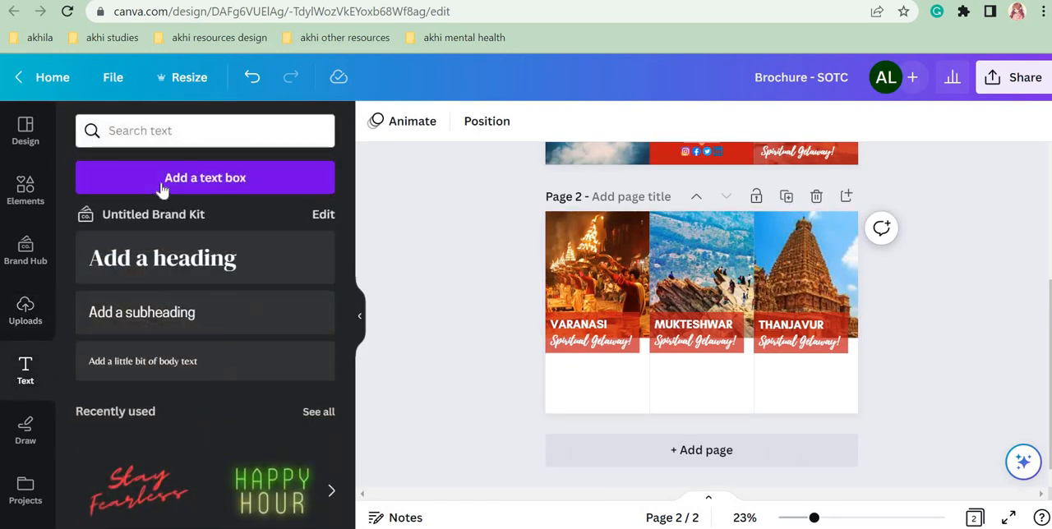
{"action": "left_click", "coordinate": [162, 189]}
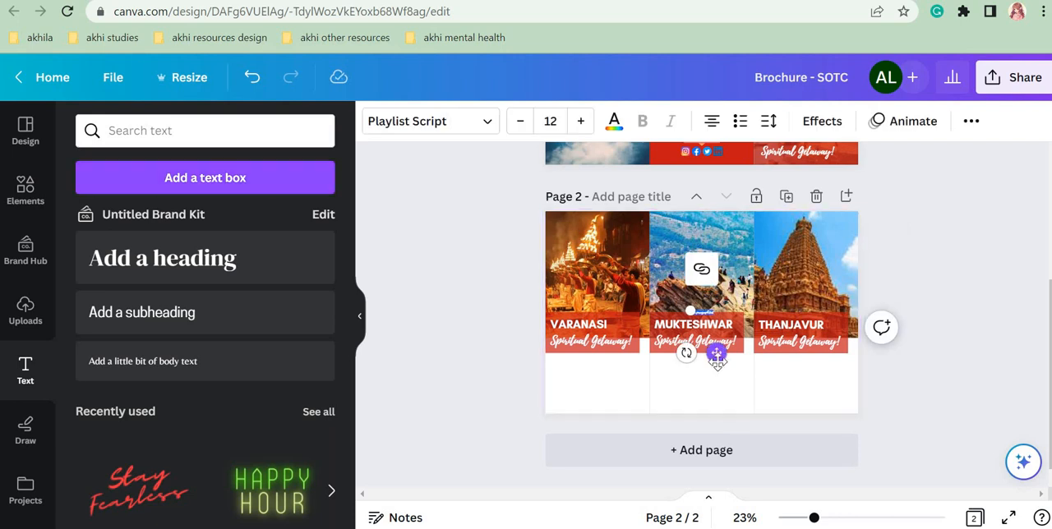
{"action": "left_click_drag", "start_coordinate": [716, 358], "coordinate": [615, 372]}
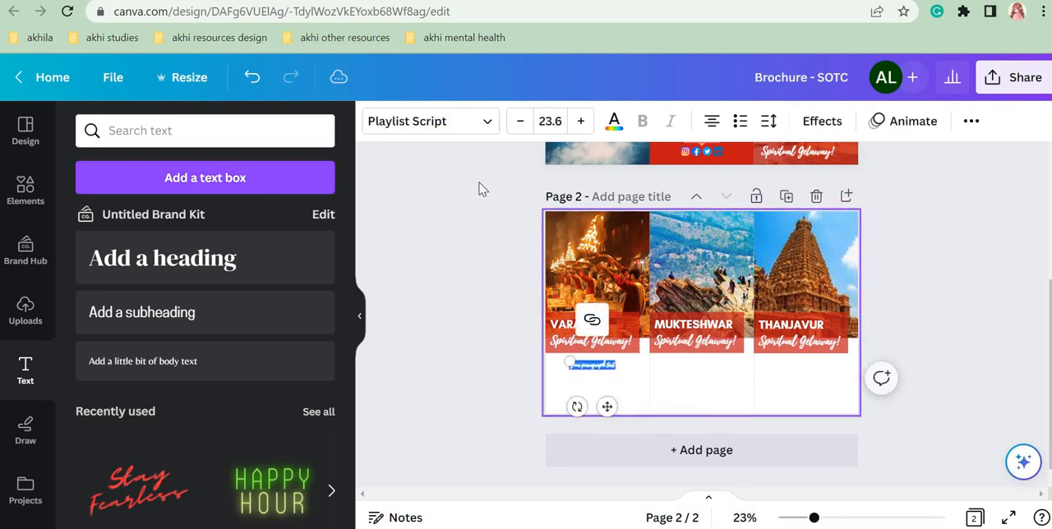
Step: Replace the placeholder with the copied Varanasi Places to Cover list, set in Glacial Indifference and the document's red colour
{"action": "left_click", "coordinate": [444, 125]}
{"action": "left_click", "coordinate": [228, 332]}
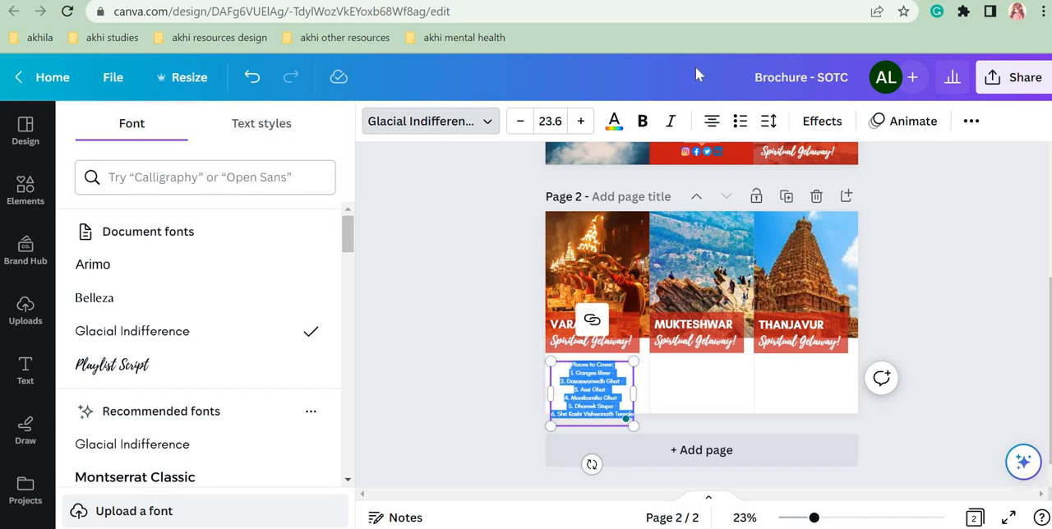
{"action": "left_click", "coordinate": [613, 123]}
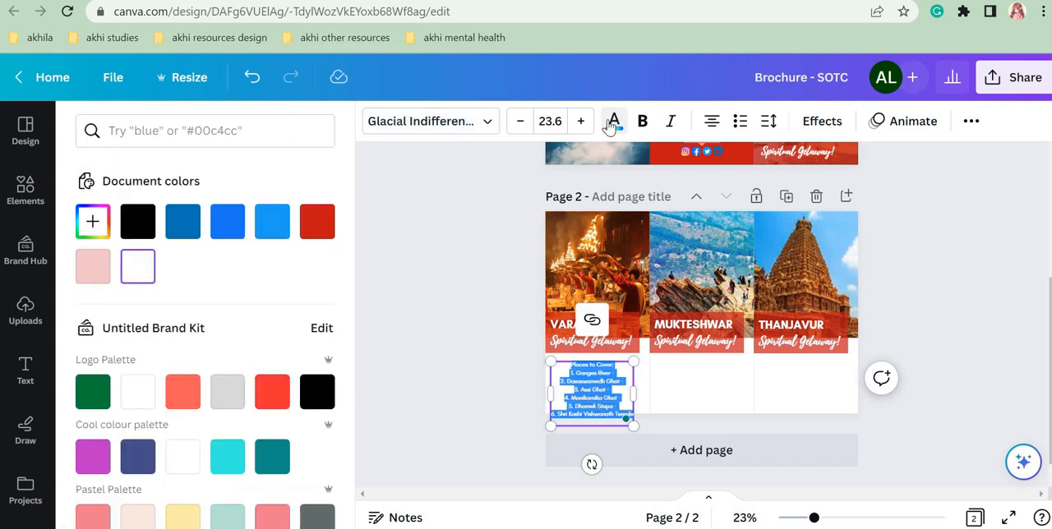
{"action": "left_click", "coordinate": [317, 225]}
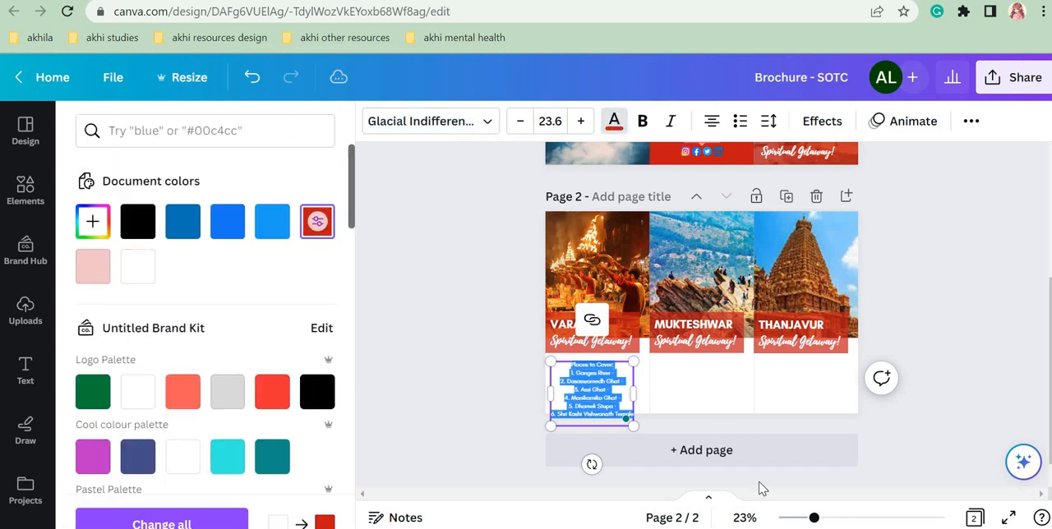
Step: Remove the trailing blank line from the Varanasi Places to Cover list and move its text box up to directly below the Varanasi heading
{"action": "left_click", "coordinate": [578, 421]}
{"action": "key", "text": "BackSpace"}
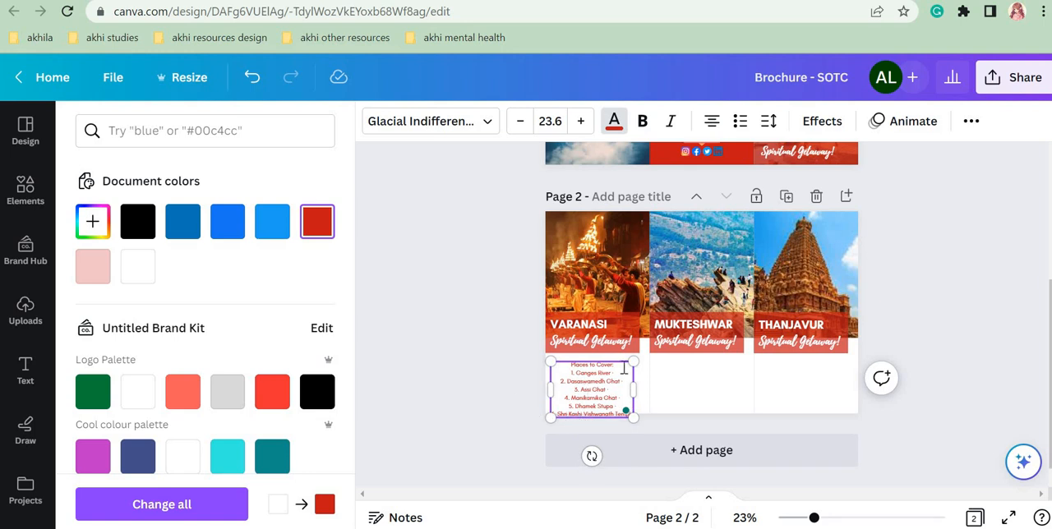
{"action": "key", "text": "Escape"}
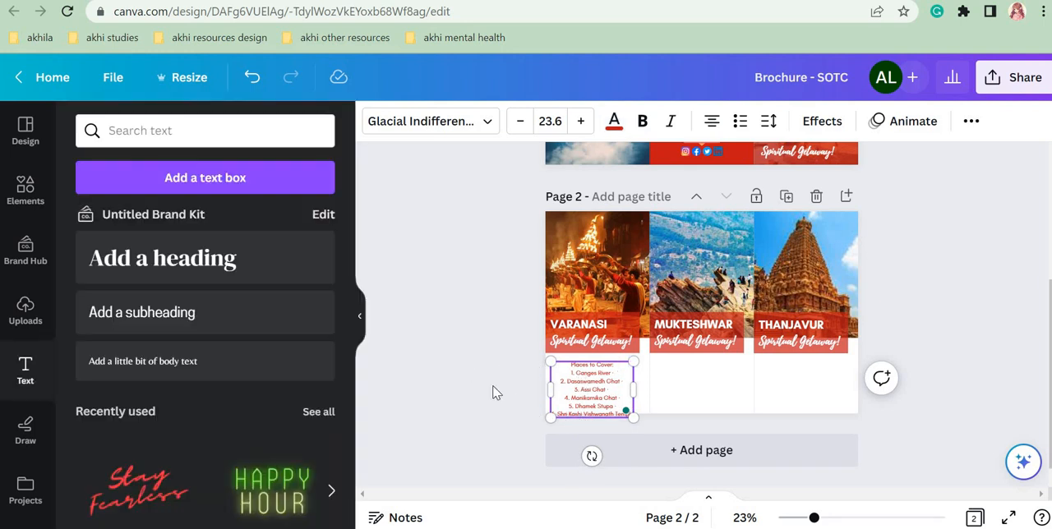
{"action": "left_click", "coordinate": [473, 390]}
{"action": "left_click", "coordinate": [577, 389]}
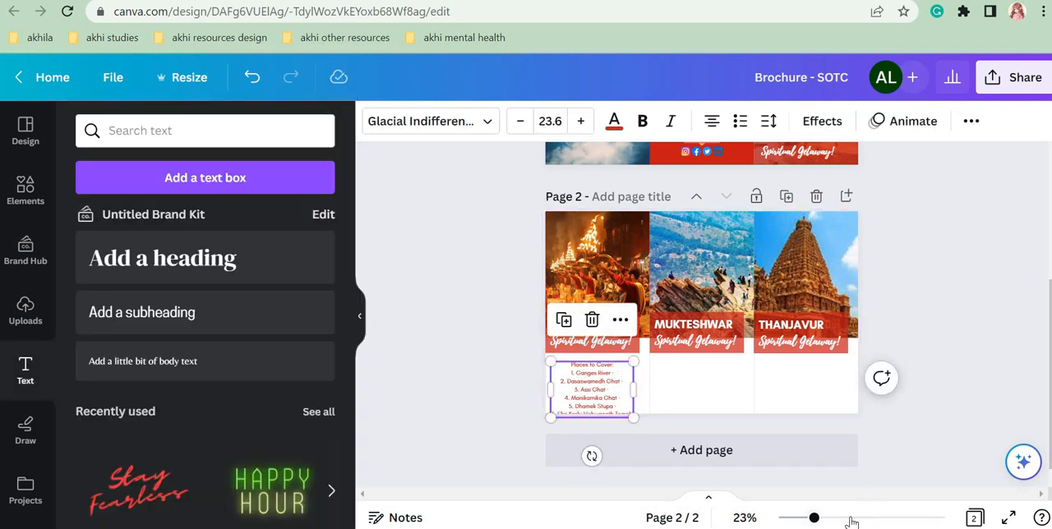
{"action": "left_click", "coordinate": [849, 518]}
{"action": "left_click_drag", "start_coordinate": [843, 519], "coordinate": [840, 518]}
{"action": "scroll", "coordinate": [519, 433], "scroll_direction": "down", "scroll_amount": 2}
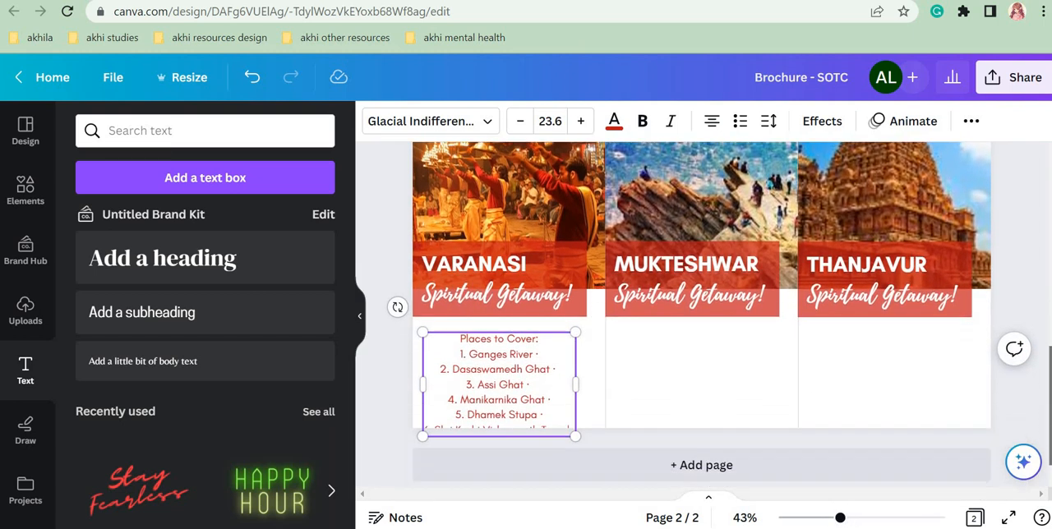
{"action": "left_click_drag", "start_coordinate": [535, 382], "coordinate": [537, 367]}
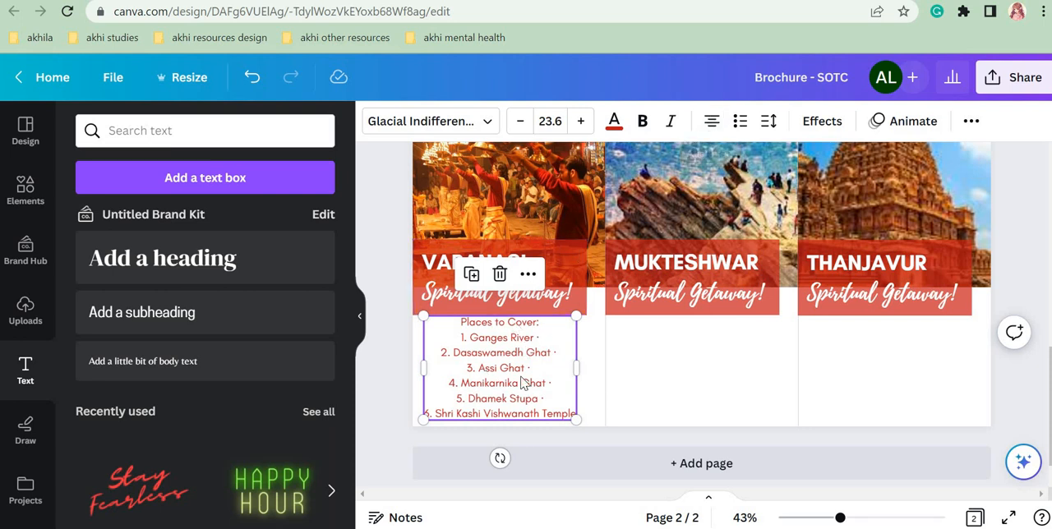
Step: Left-align the Varanasi list and scale it down to font size 19.1, placed inside the white area below the heading
{"action": "left_click", "coordinate": [708, 126]}
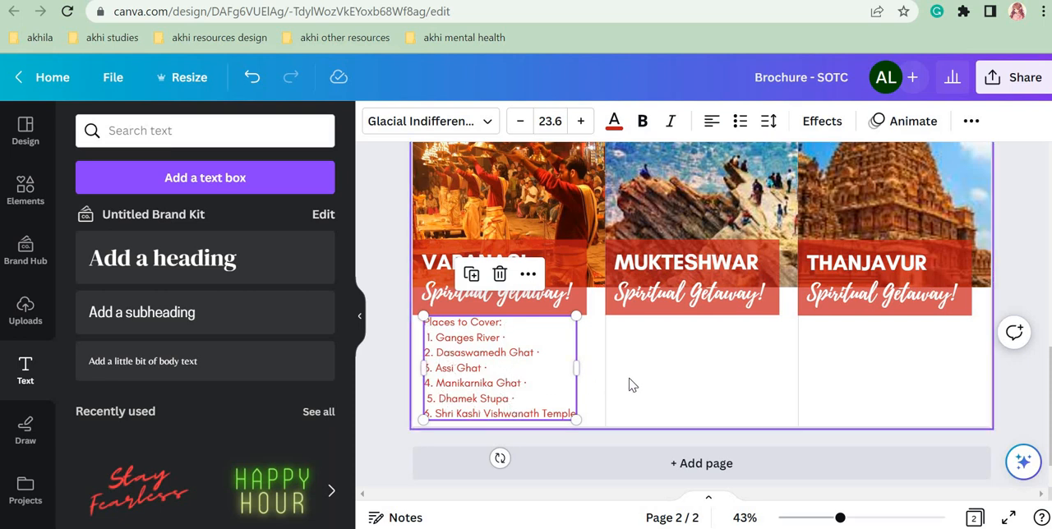
{"action": "key", "text": "ctrl+z"}
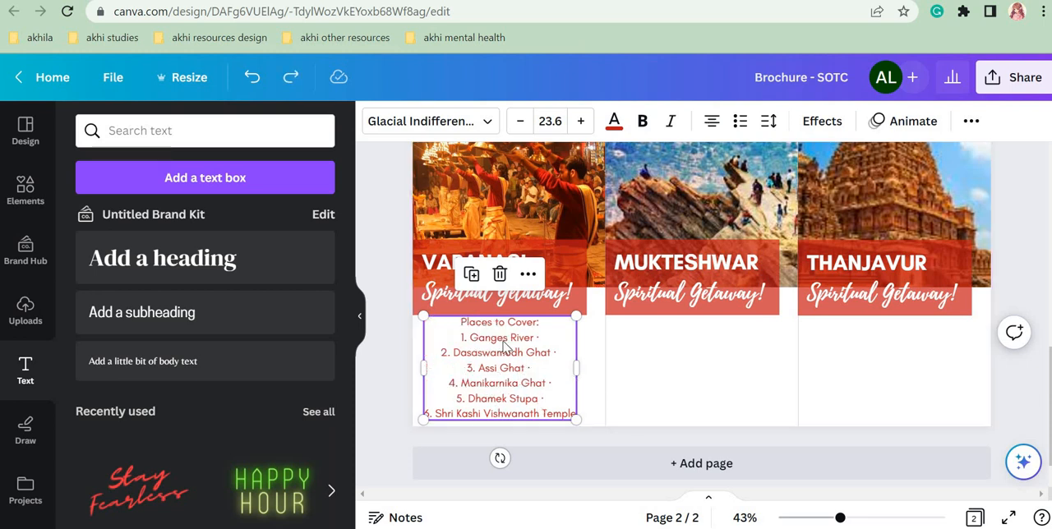
{"action": "left_click", "coordinate": [712, 121]}
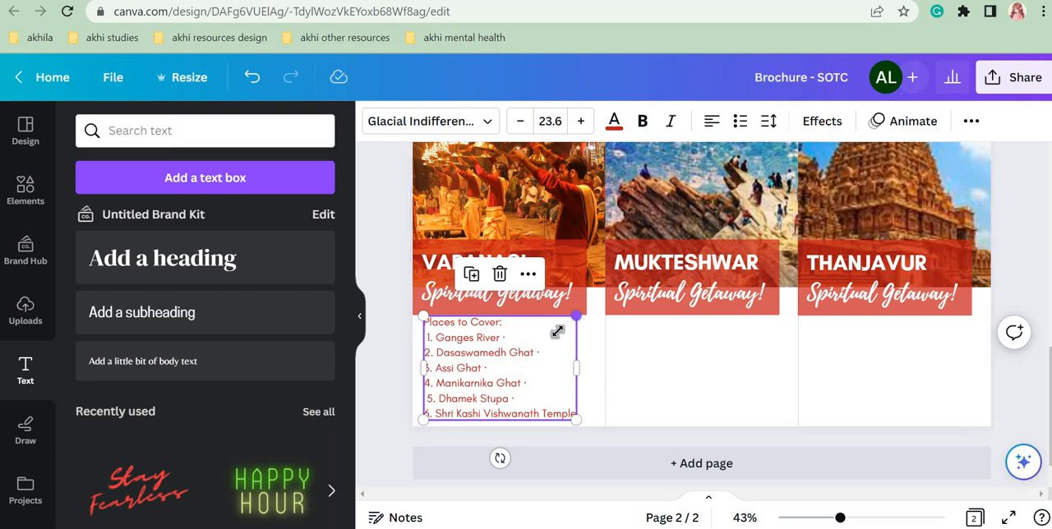
{"action": "left_click_drag", "start_coordinate": [577, 316], "coordinate": [650, 359]}
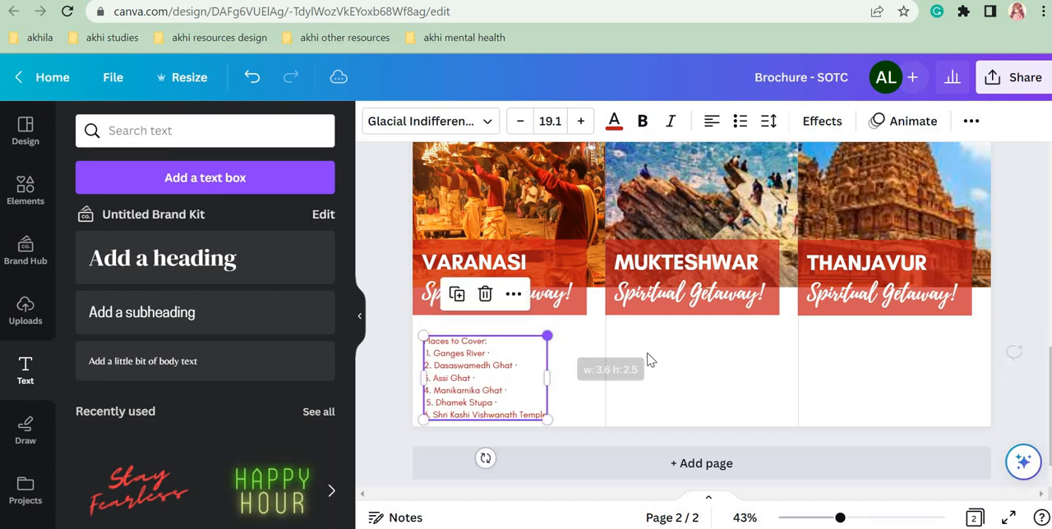
{"action": "left_click_drag", "start_coordinate": [468, 359], "coordinate": [434, 330]}
Step: Make the "Places to Cover:" line of the Varanasi list bold
{"action": "left_click", "coordinate": [495, 342]}
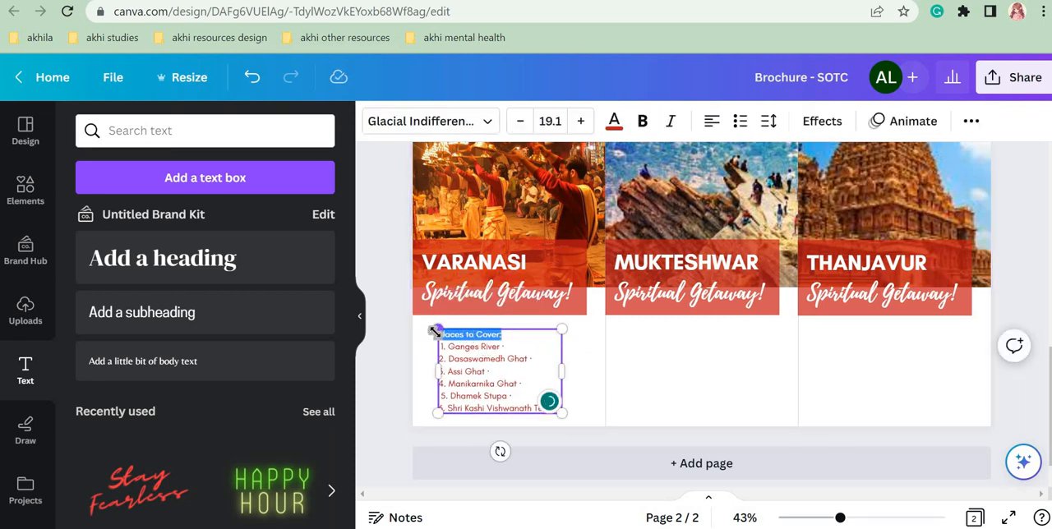
{"action": "left_click", "coordinate": [643, 121]}
{"action": "left_click", "coordinate": [615, 370]}
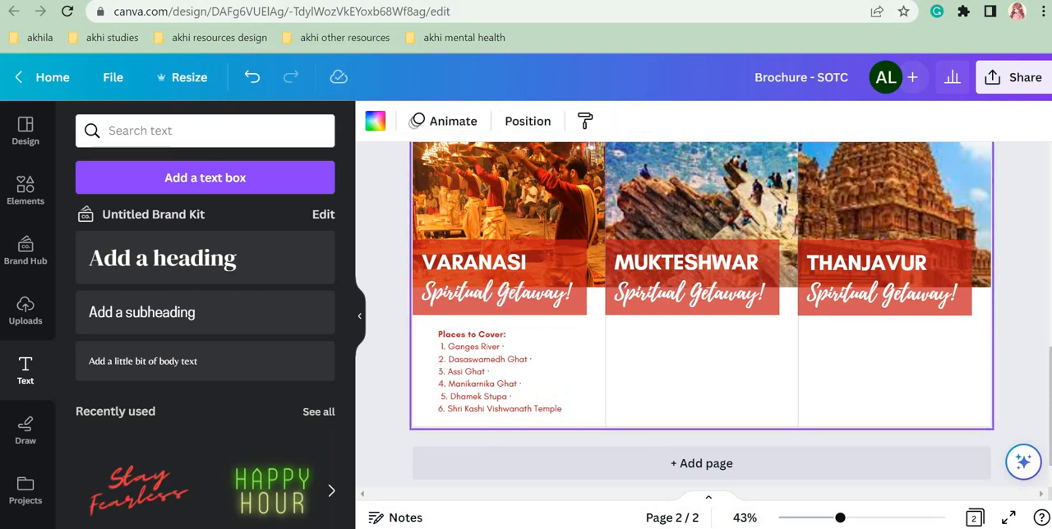
Step: Duplicate the Varanasi list and place the copy below the Mukteshwar heading, level with the original
{"action": "left_click", "coordinate": [483, 397]}
{"action": "left_click", "coordinate": [479, 293]}
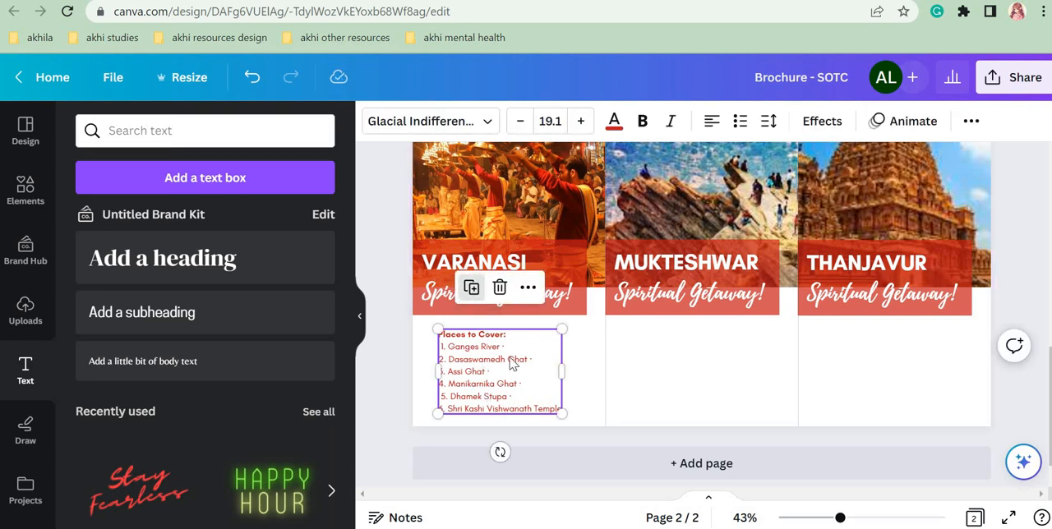
{"action": "left_click_drag", "start_coordinate": [514, 363], "coordinate": [682, 379]}
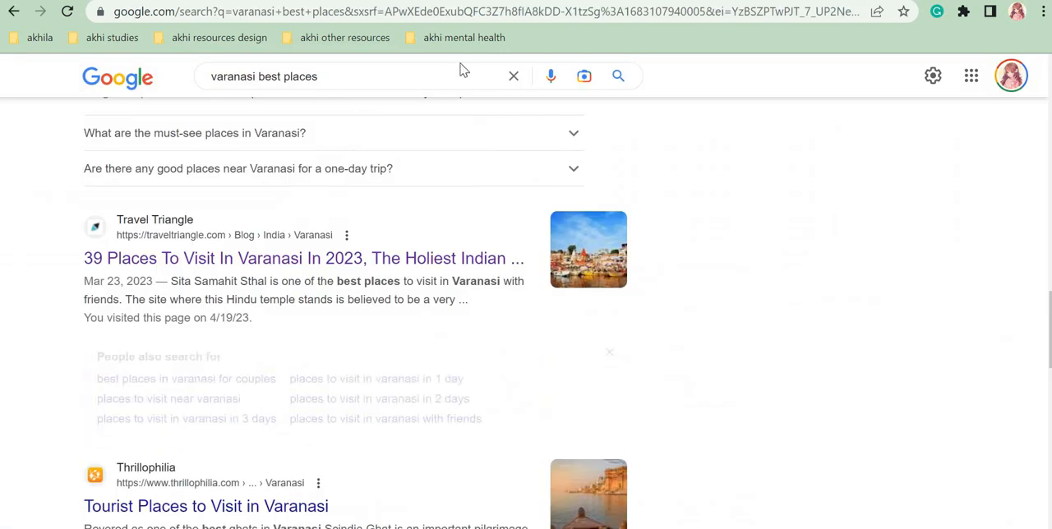
Step: Switch to the Google results page and search for "mukteshwar best places"
{"action": "left_click", "coordinate": [514, 76]}
{"action": "type", "text": "m"}
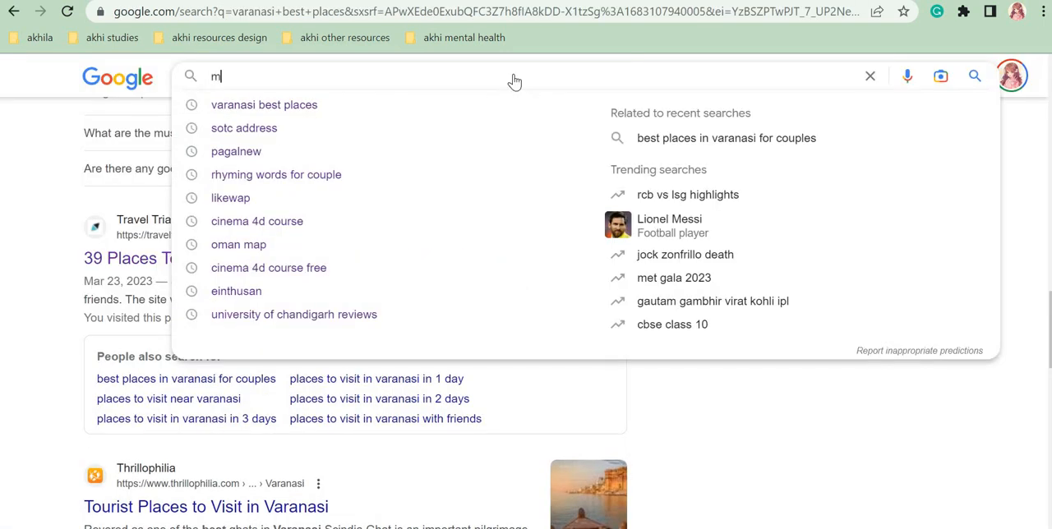
{"action": "type", "text": "ukteshwar be"}
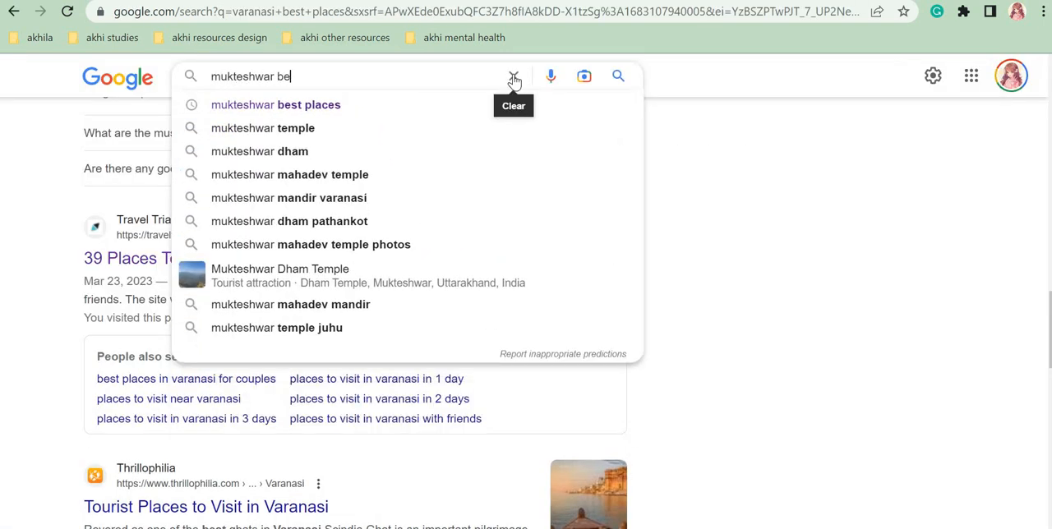
{"action": "type", "text": "st places"}
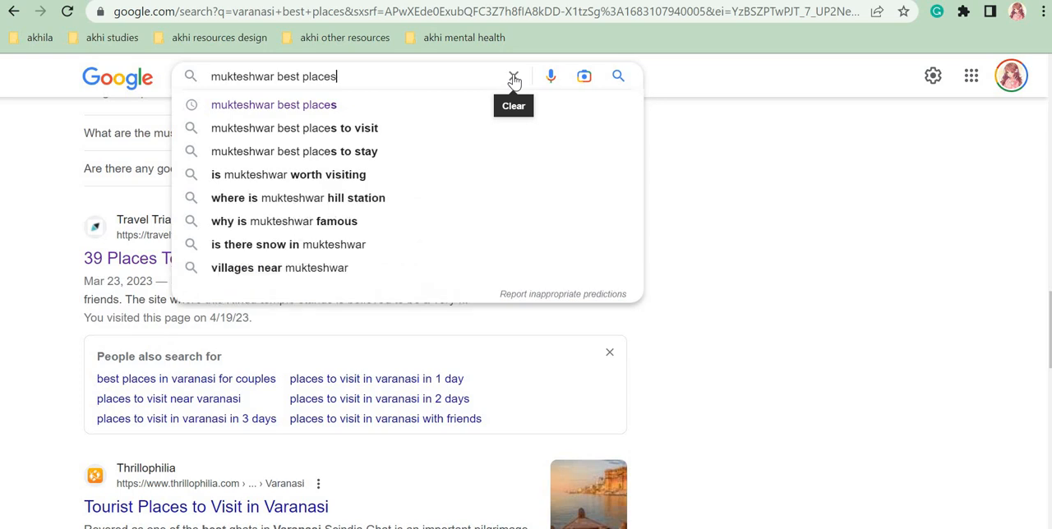
{"action": "key", "text": "Return"}
Step: Open Travel Triangle's article "8 Fun Things To Do In Mukteshwar In 2023" from the search results in a new tab
{"action": "scroll", "coordinate": [526, 288], "scroll_direction": "down", "scroll_amount": 6}
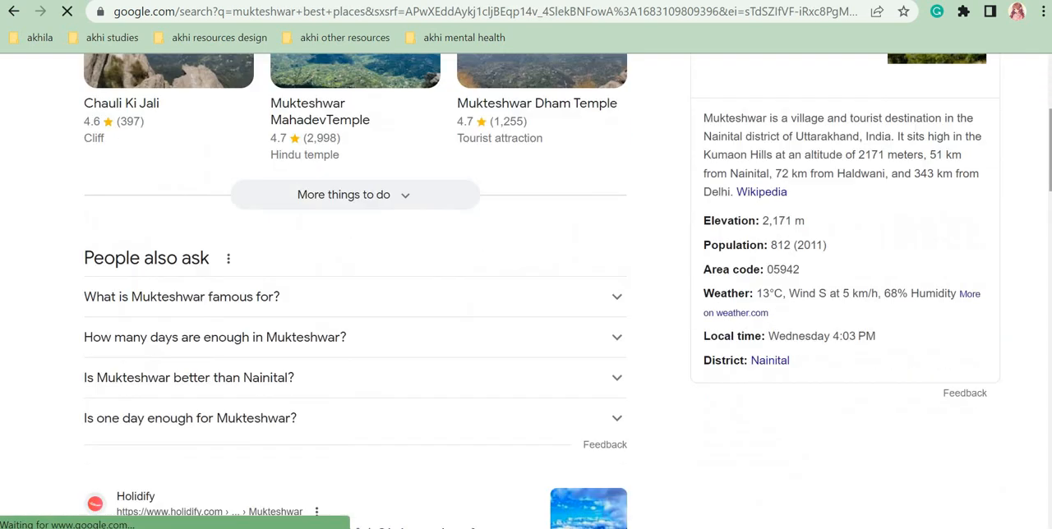
{"action": "scroll", "coordinate": [805, 278], "scroll_direction": "down", "scroll_amount": 1}
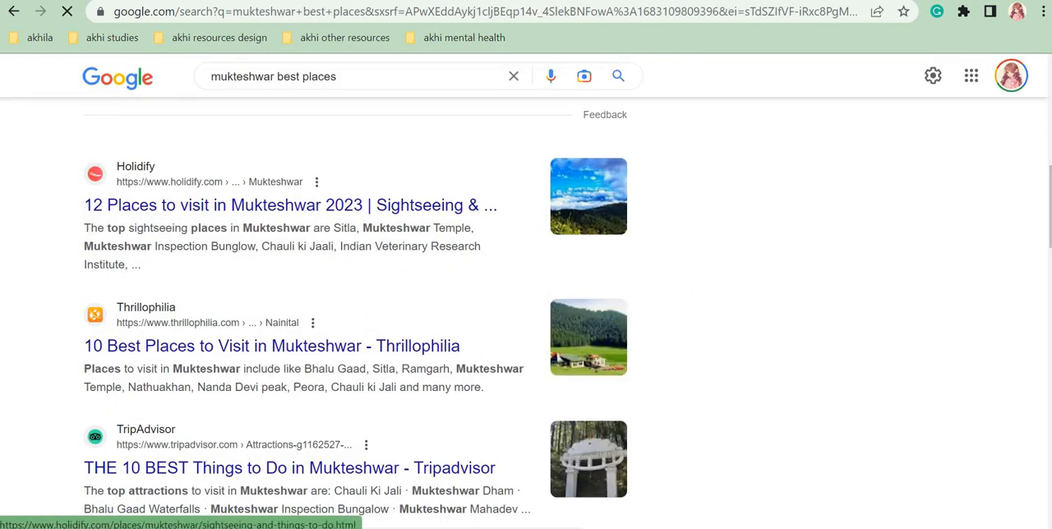
{"action": "scroll", "coordinate": [350, 205], "scroll_direction": "down", "scroll_amount": 2}
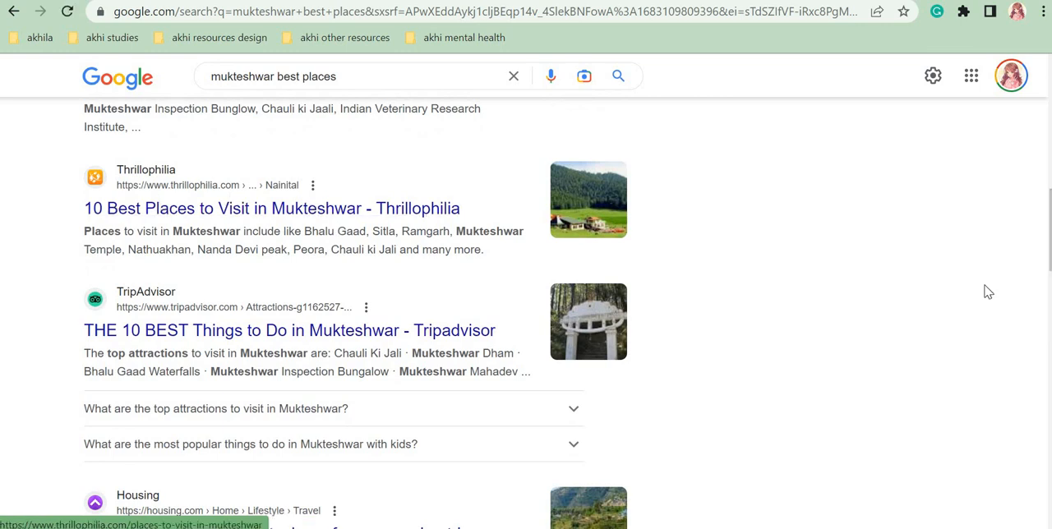
{"action": "scroll", "coordinate": [353, 313], "scroll_direction": "down", "scroll_amount": 5}
{"action": "scroll", "coordinate": [346, 261], "scroll_direction": "down", "scroll_amount": 1}
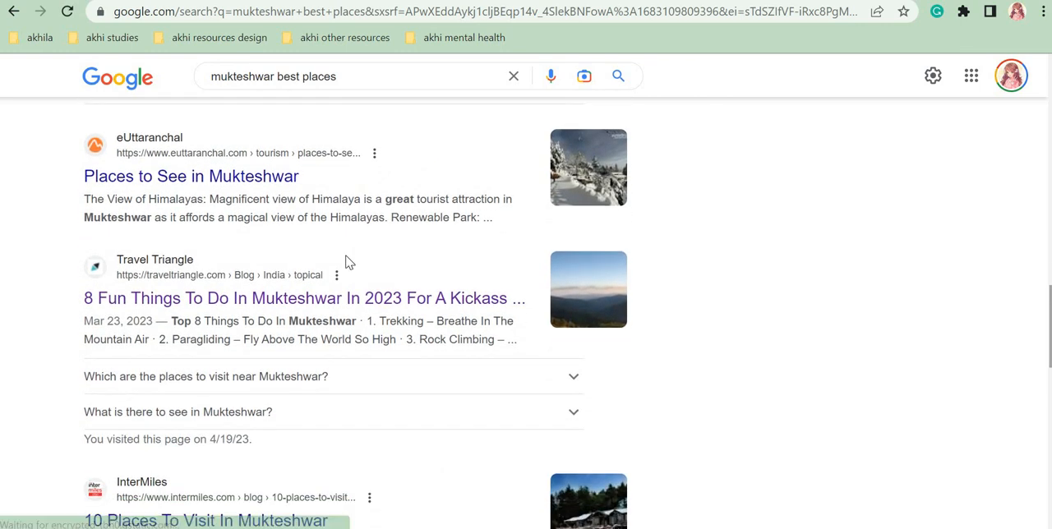
{"action": "right_click", "coordinate": [392, 310]}
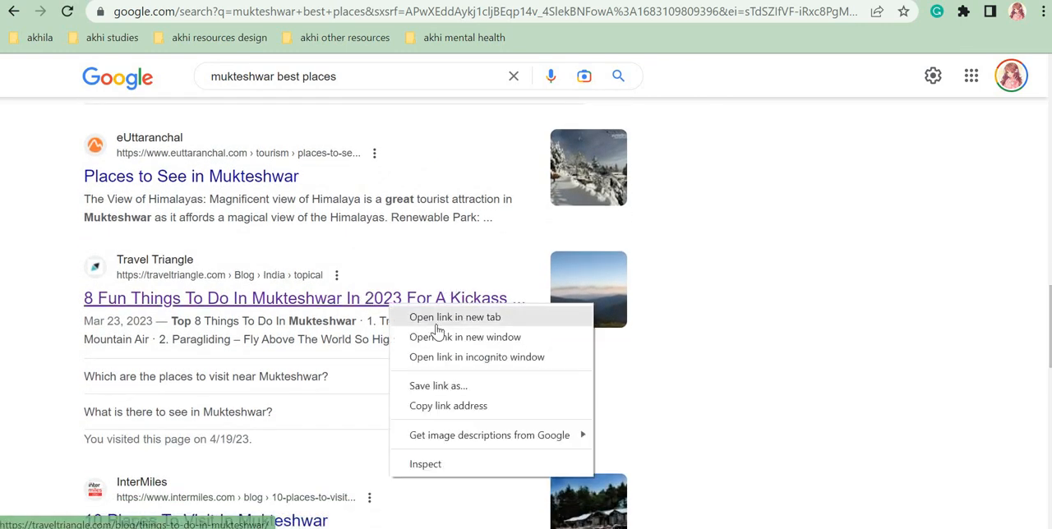
{"action": "left_click", "coordinate": [436, 316]}
{"action": "key", "text": "ctrl+Tab"}
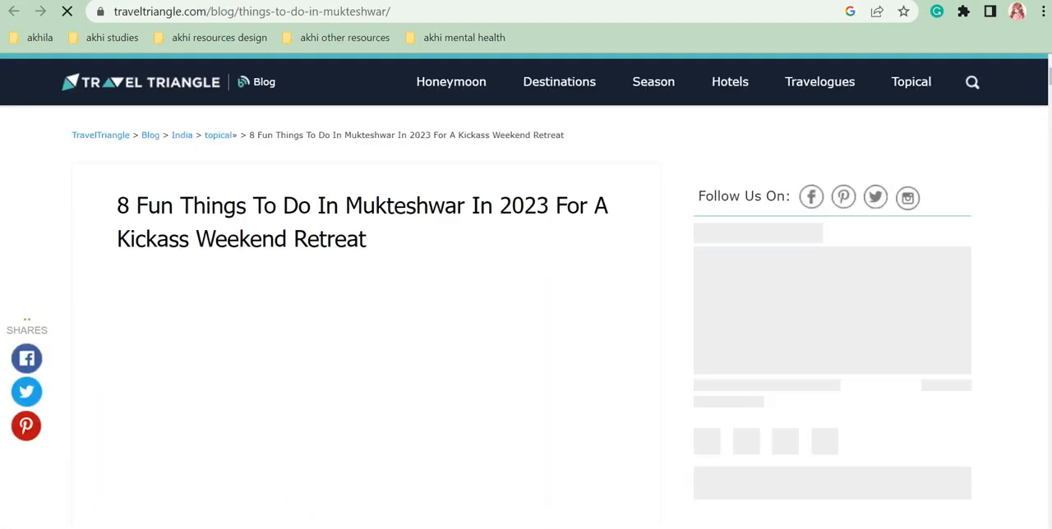
Step: Look through the Travel Triangle article for Mukteshwar places suitable for the brochure list, dismissing the overlay
{"action": "scroll", "coordinate": [526, 329], "scroll_direction": "down", "scroll_amount": 15}
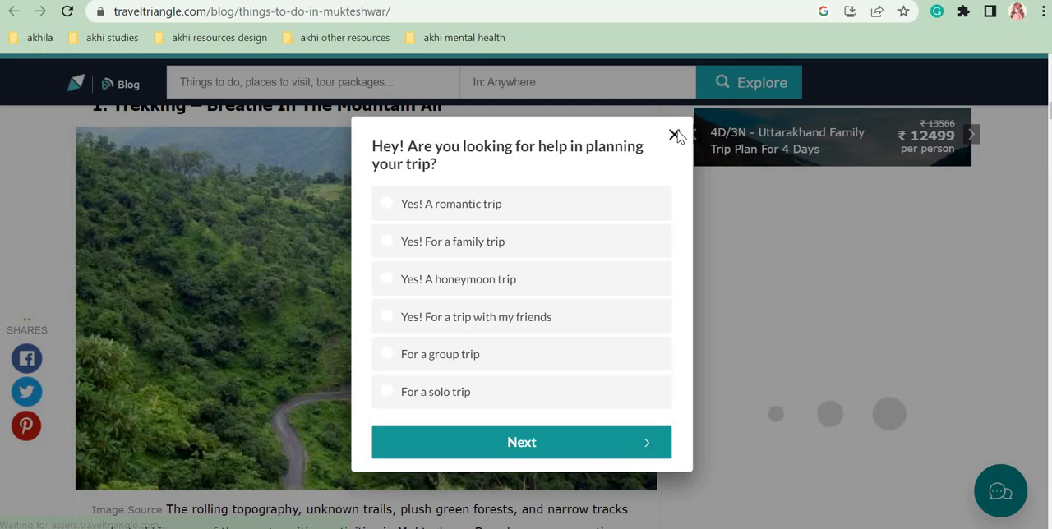
{"action": "left_click", "coordinate": [674, 135]}
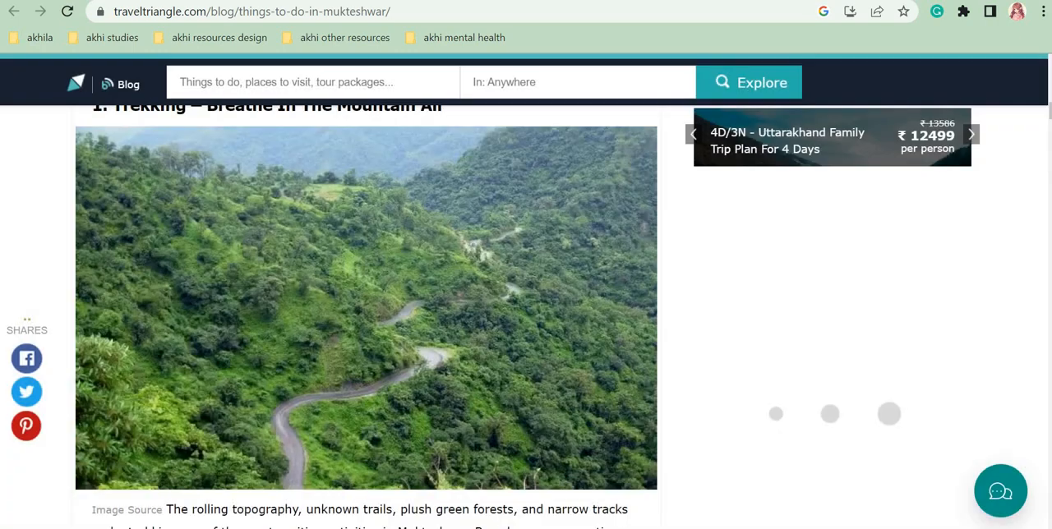
{"action": "scroll", "coordinate": [366, 318], "scroll_direction": "up", "scroll_amount": 6}
{"action": "scroll", "coordinate": [366, 317], "scroll_direction": "down", "scroll_amount": 9}
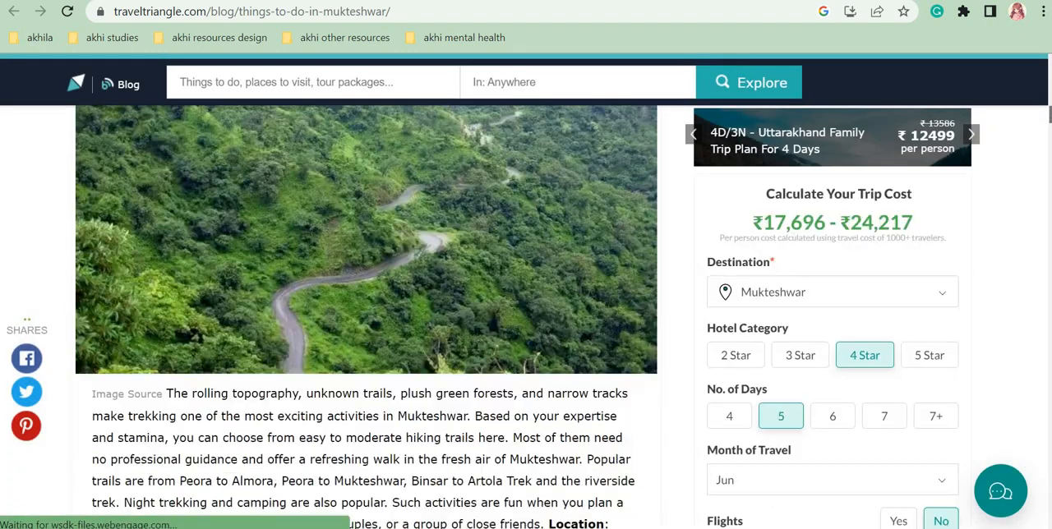
{"action": "scroll", "coordinate": [366, 318], "scroll_direction": "up", "scroll_amount": 3}
{"action": "scroll", "coordinate": [367, 317], "scroll_direction": "down", "scroll_amount": 10}
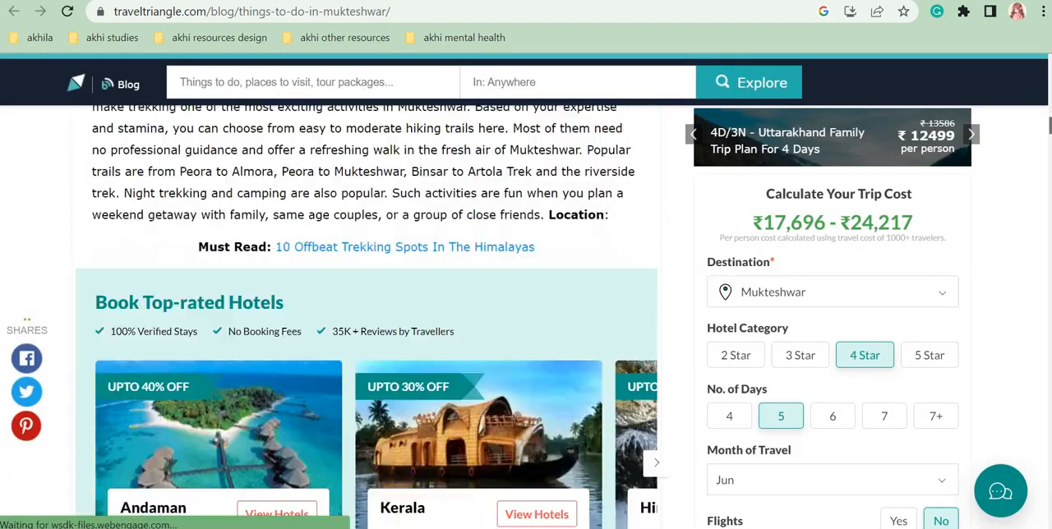
{"action": "scroll", "coordinate": [1049, 168], "scroll_direction": "down", "scroll_amount": 9}
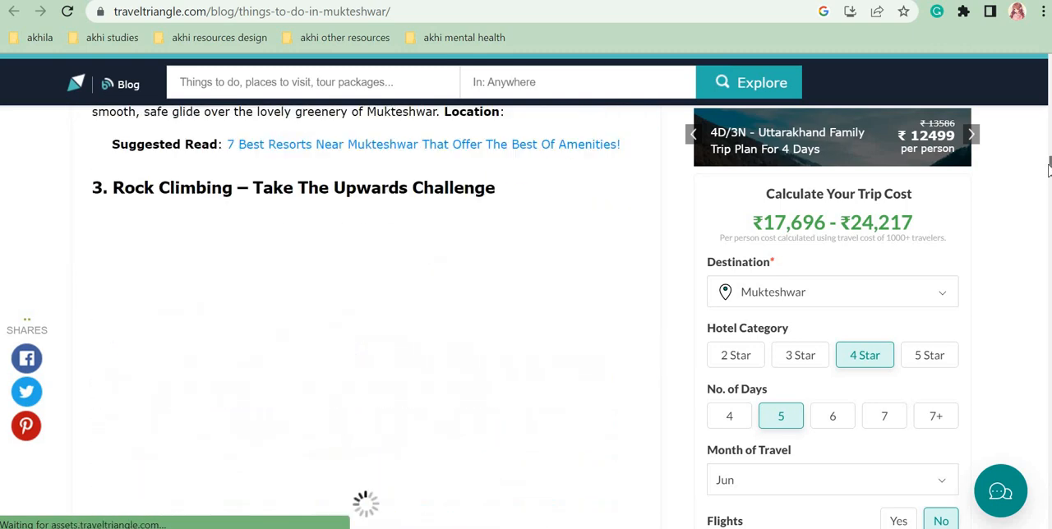
{"action": "scroll", "coordinate": [1049, 168], "scroll_direction": "up", "scroll_amount": 10}
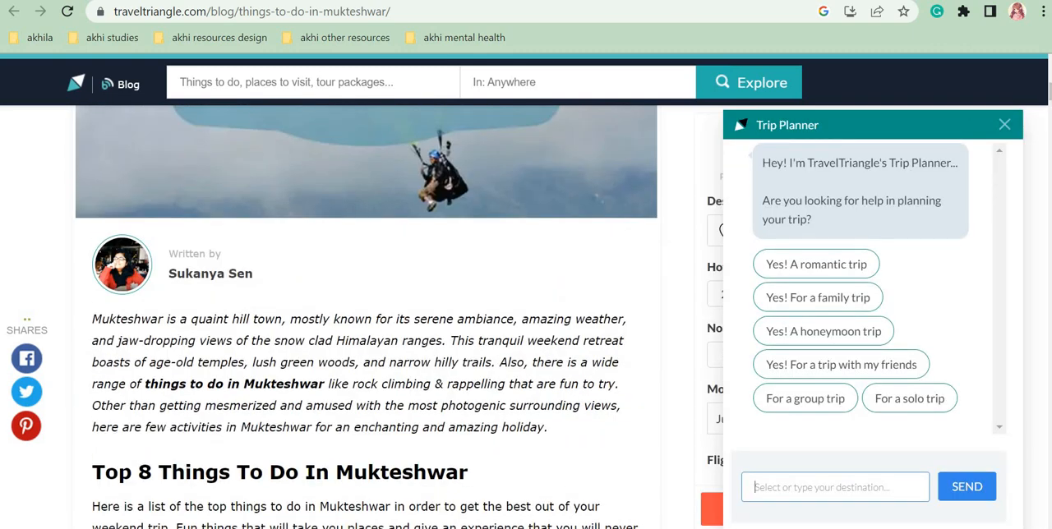
Step: Return to the Mukteshwar search results and open Holidify's "12 Places to visit in Mukteshwar 2023" page at its numbered list of places
{"action": "key", "text": "alt+Left"}
{"action": "scroll", "coordinate": [356, 312], "scroll_direction": "down", "scroll_amount": 5}
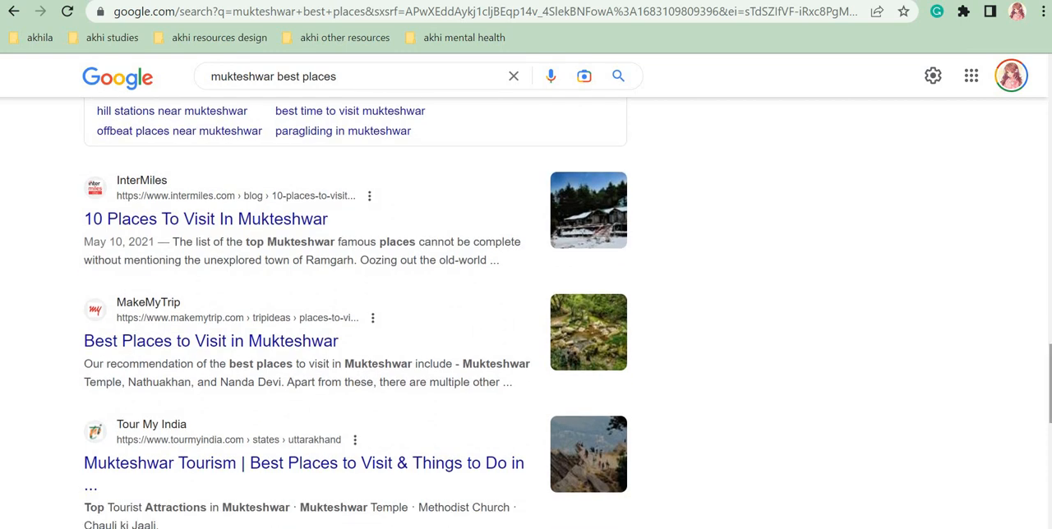
{"action": "scroll", "coordinate": [526, 313], "scroll_direction": "down", "scroll_amount": 3}
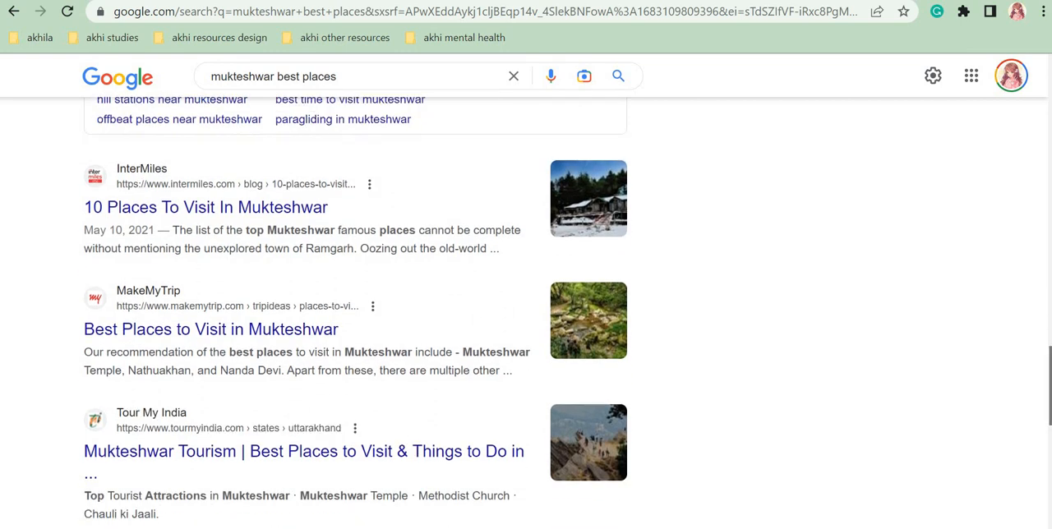
{"action": "left_click_drag", "start_coordinate": [1044, 329], "coordinate": [1051, 161]}
{"action": "scroll", "coordinate": [390, 281], "scroll_direction": "up", "scroll_amount": 1}
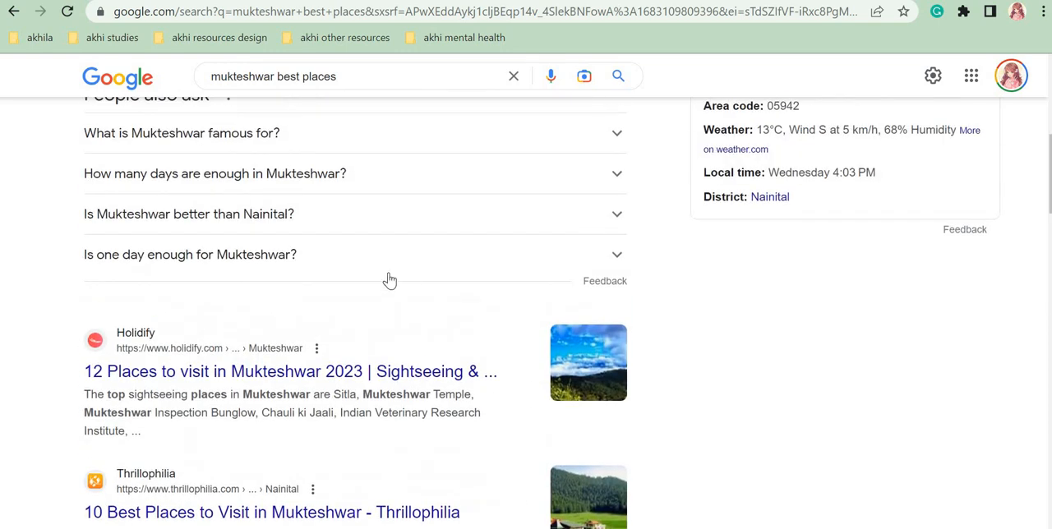
{"action": "right_click", "coordinate": [344, 380]}
{"action": "left_click", "coordinate": [534, 218]}
{"action": "key", "text": "ctrl+Tab"}
{"action": "left_click_drag", "start_coordinate": [1050, 84], "coordinate": [1050, 122]}
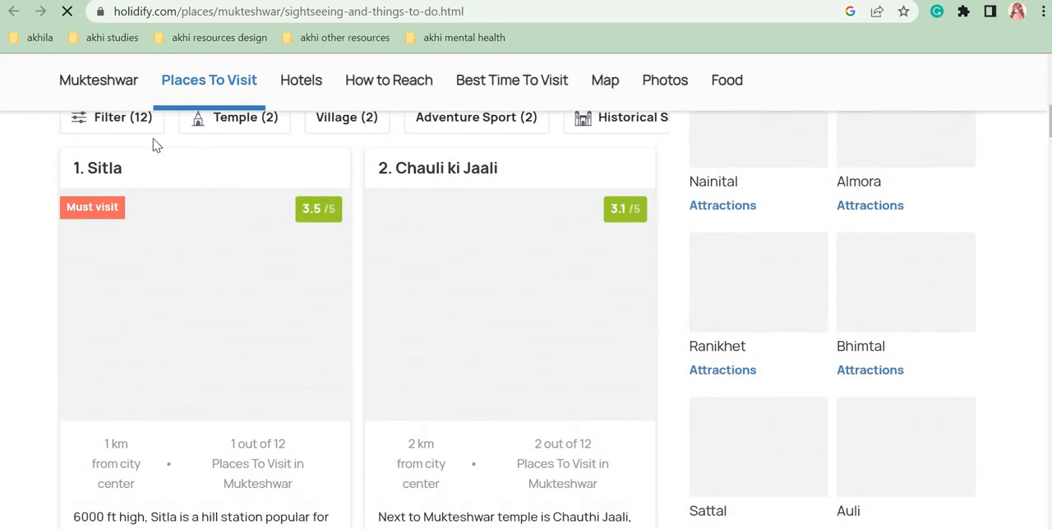